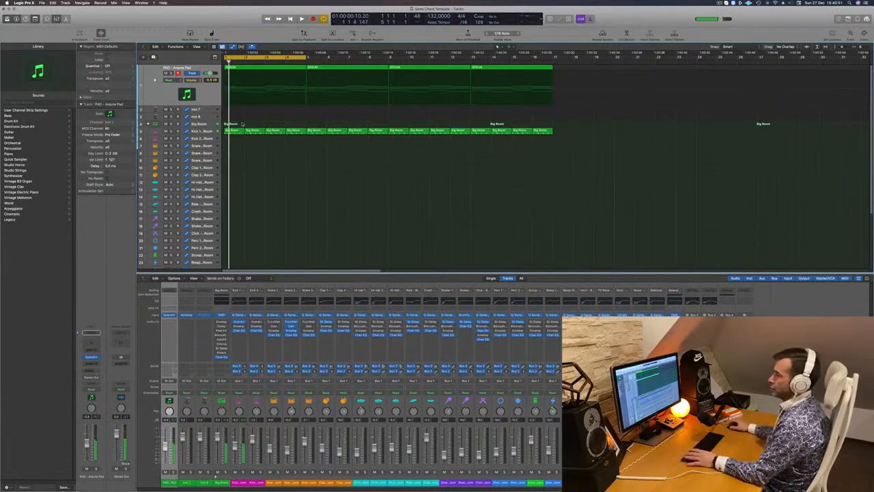
# Copy the first kick region to the first snare track, keep only the notes on beats 2 and 4, and play it.
pyautogui.scroll(5, 231, 118)
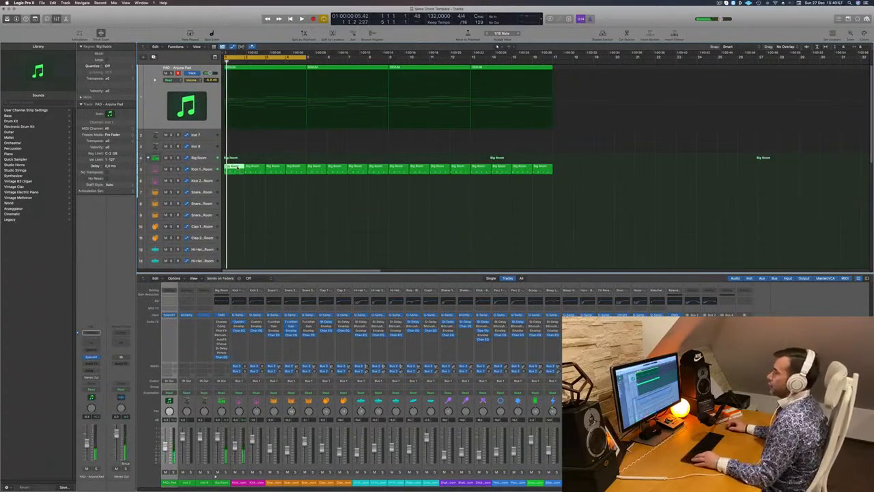
pyautogui.moveTo(234, 167); pyautogui.dragTo(235, 192)
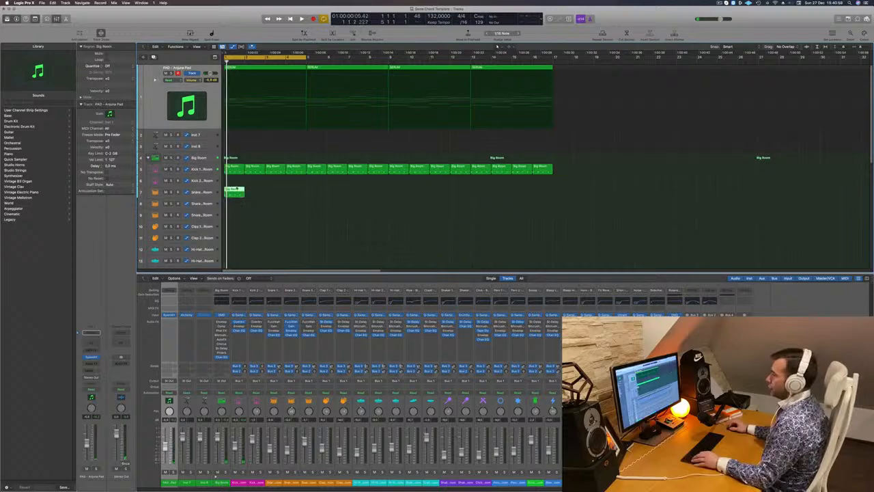
pyautogui.doubleClick(234, 191)
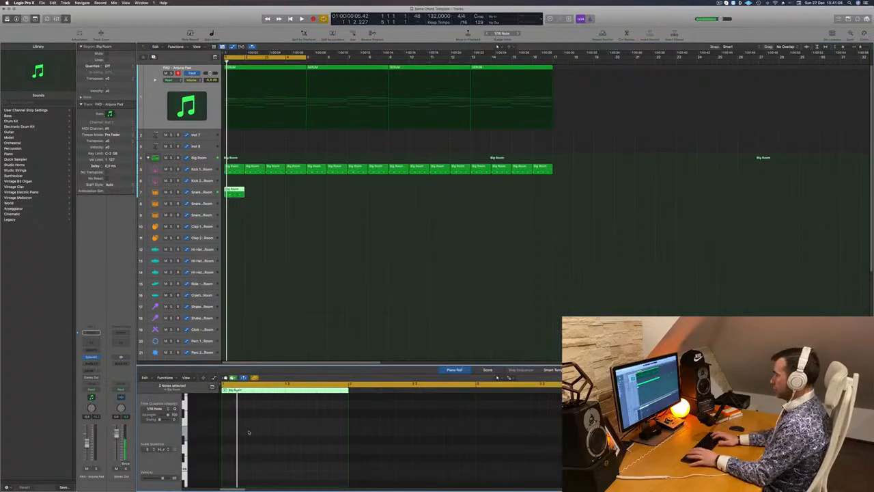
pyautogui.press('space')
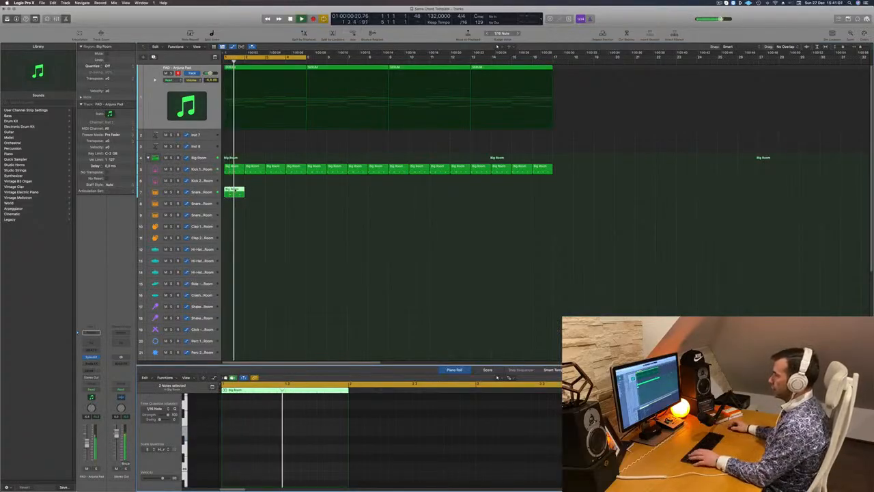
pyautogui.press('space')
# Repeat the snare region until it fills 16 bars and play the result.
pyautogui.moveTo(234, 192); pyautogui.dragTo(256, 192)
pyautogui.moveTo(281, 194); pyautogui.dragTo(319, 193)
pyautogui.moveTo(202, 198); pyautogui.dragTo(408, 197)
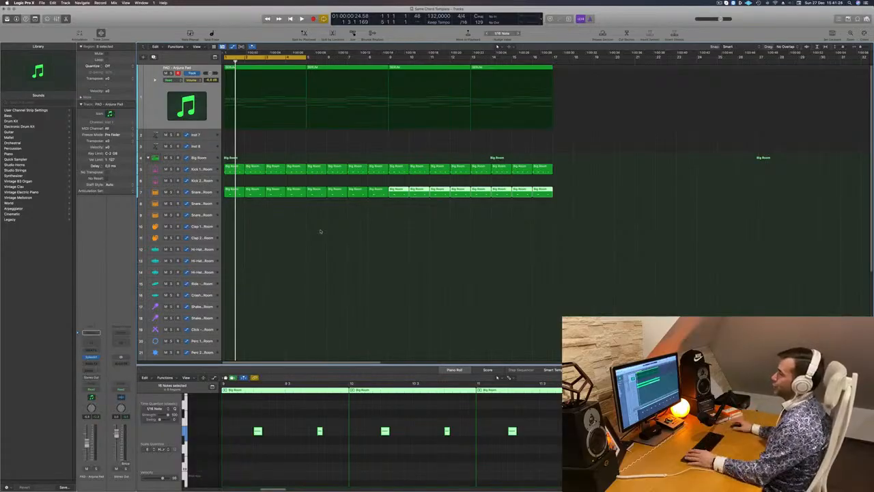
pyautogui.click(320, 231)
pyautogui.press('space')
pyautogui.press('space')
# Copy the first kick region to the first hi-hat track and shift its four notes onto the off-beats.
pyautogui.click(237, 170)
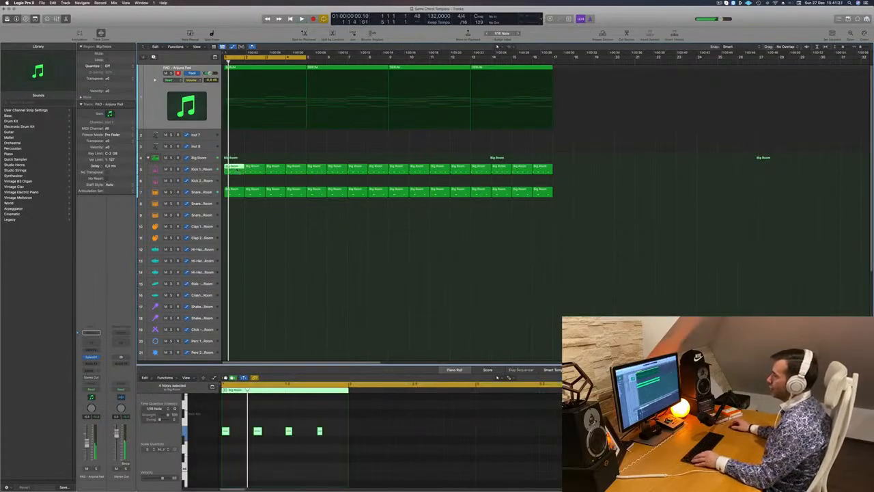
pyautogui.moveTo(237, 170); pyautogui.dragTo(235, 249)
pyautogui.moveTo(326, 420); pyautogui.dragTo(214, 438)
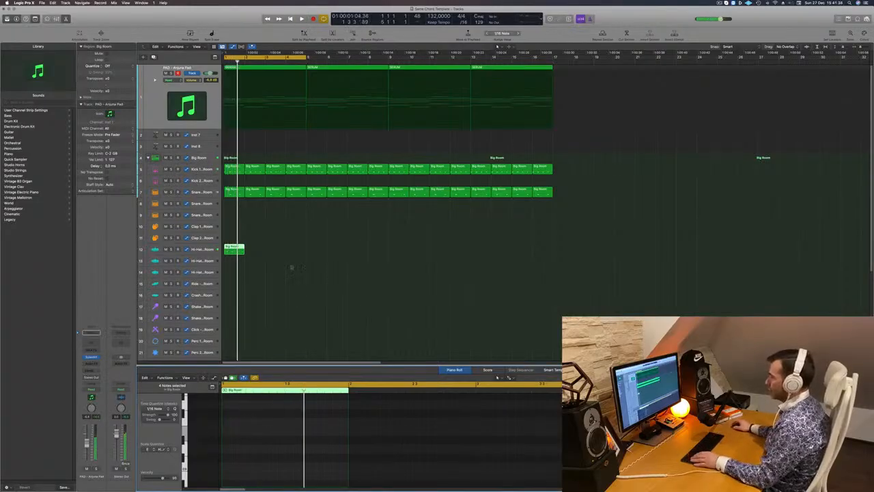
# Move the off-beat region to the Hi-Hat 2 track, repeat it across 16 bars, and select that track.
pyautogui.moveTo(236, 247); pyautogui.dragTo(282, 264)
pyautogui.press('space')
pyautogui.moveTo(325, 266)
pyautogui.mouseDown()
pyautogui.moveTo(227, 260)
pyautogui.moveTo(335, 264)
pyautogui.mouseUp()
pyautogui.moveTo(434, 260); pyautogui.dragTo(408, 265)
pyautogui.click(197, 260)
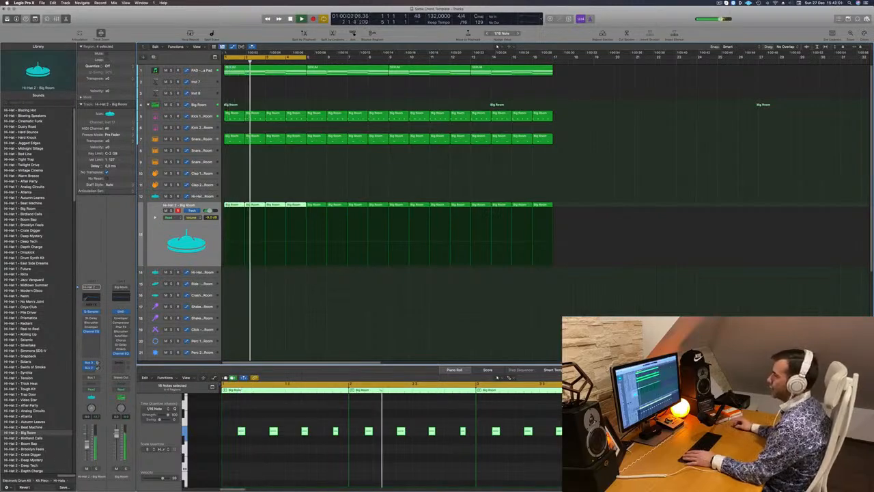
# Copy the first four Hi-Hat 2 regions to the Scoop track at bar 1.
pyautogui.scroll(-8, 257, 306)
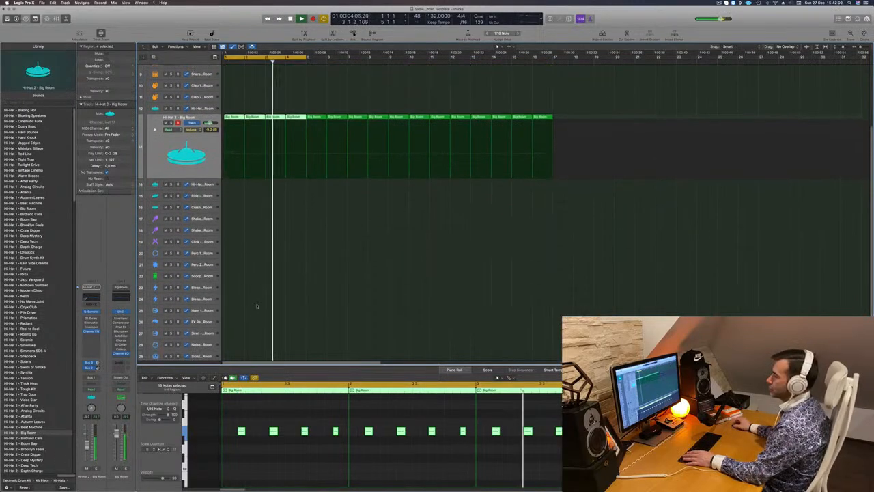
pyautogui.scroll(-1, 234, 110)
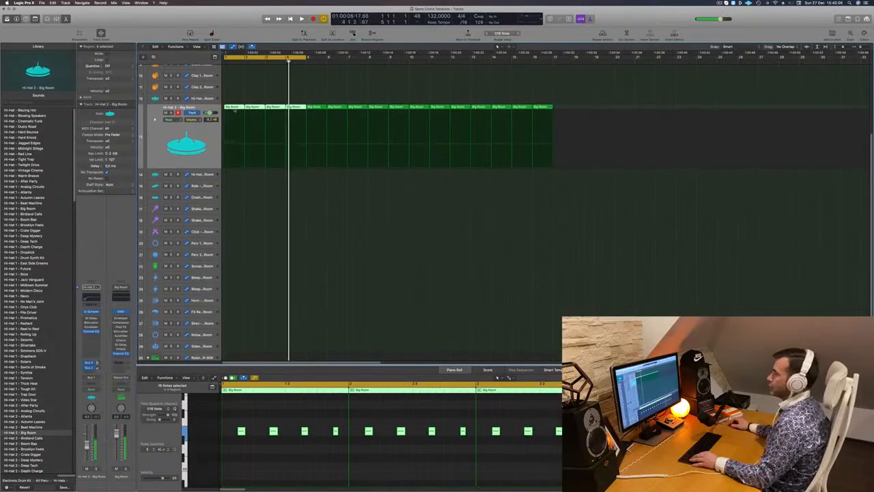
pyautogui.moveTo(235, 111); pyautogui.dragTo(233, 267)
# Reduce the first Scoop region to a single note on its last off-beat and play it.
pyautogui.moveTo(233, 426); pyautogui.dragTo(315, 437)
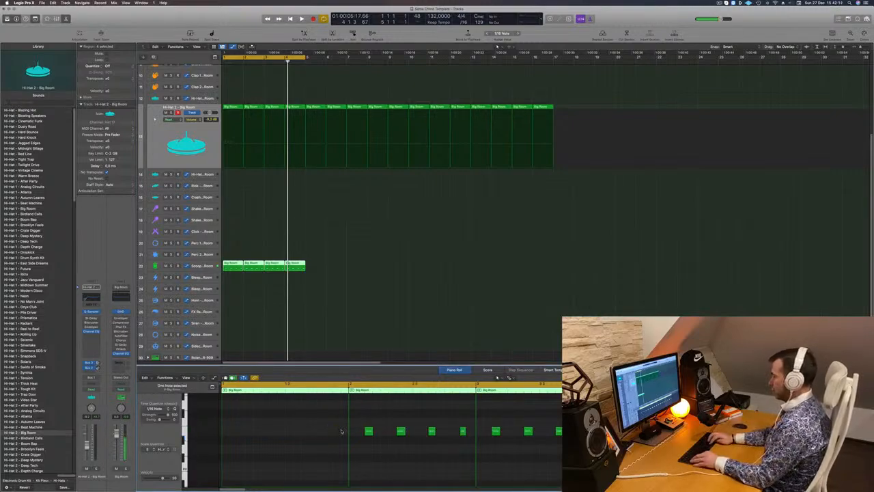
pyautogui.press('space')
pyautogui.scroll(-5, 342, 432)
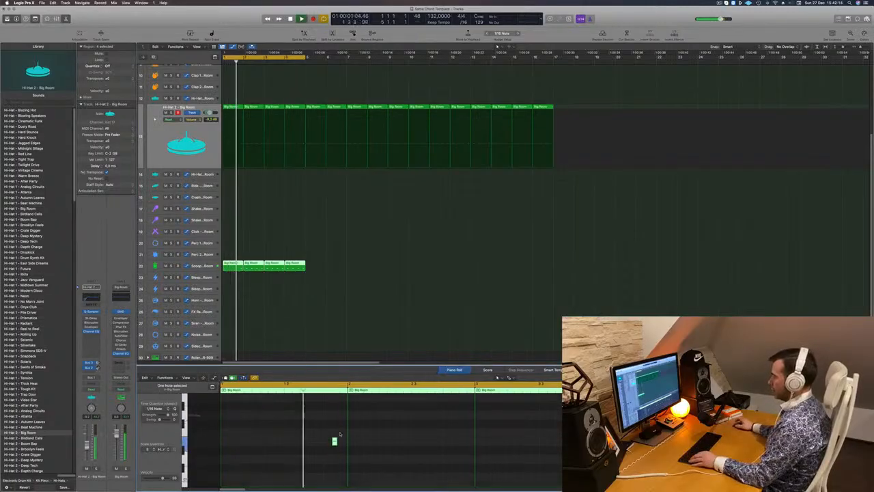
pyautogui.press('space')
pyautogui.press('space')
# Delete the other three Scoop regions and repeat the edited first one until it fills 16 bars.
pyautogui.moveTo(338, 267)
pyautogui.mouseDown()
pyautogui.moveTo(248, 272)
pyautogui.moveTo(336, 272)
pyautogui.moveTo(324, 272)
pyautogui.mouseUp()
pyautogui.press('Delete')
pyautogui.click(232, 266)
pyautogui.moveTo(256, 264); pyautogui.dragTo(423, 270)
pyautogui.press('space')
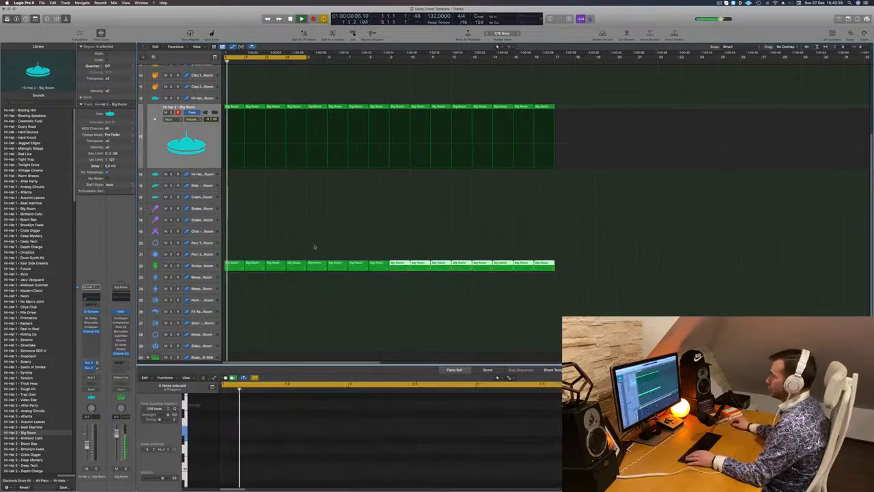
# Listen to the drum pattern together with the chords and select the PAD - Anjuna Pad track.
pyautogui.scroll(5, 316, 247)
pyautogui.scroll(5, 287, 206)
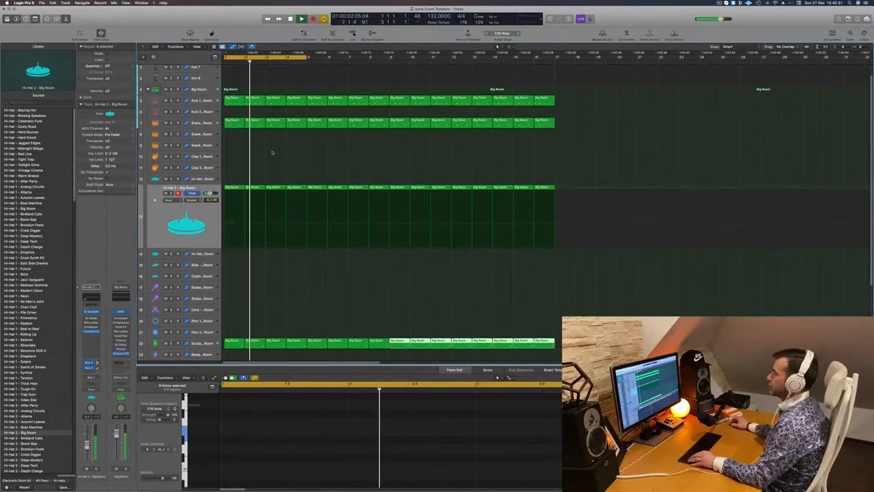
pyautogui.scroll(-1, 275, 101)
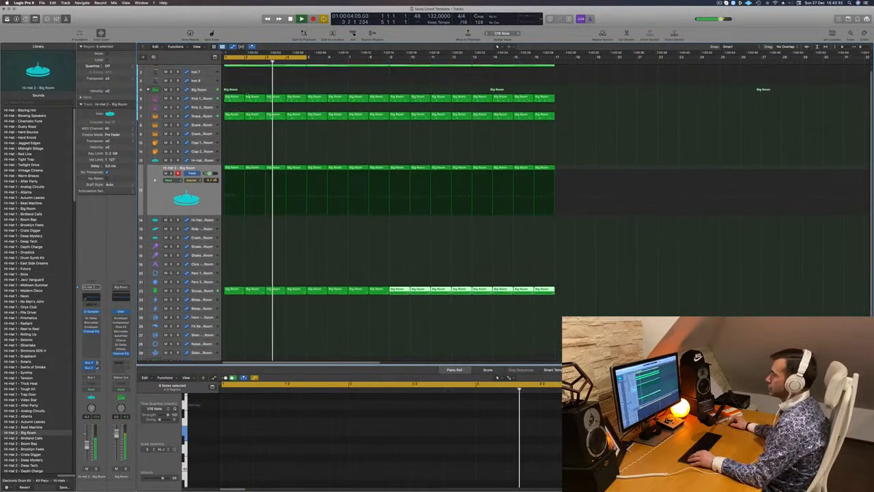
pyautogui.scroll(2, 273, 101)
pyautogui.click(201, 69)
pyautogui.press('space')
pyautogui.press('space')
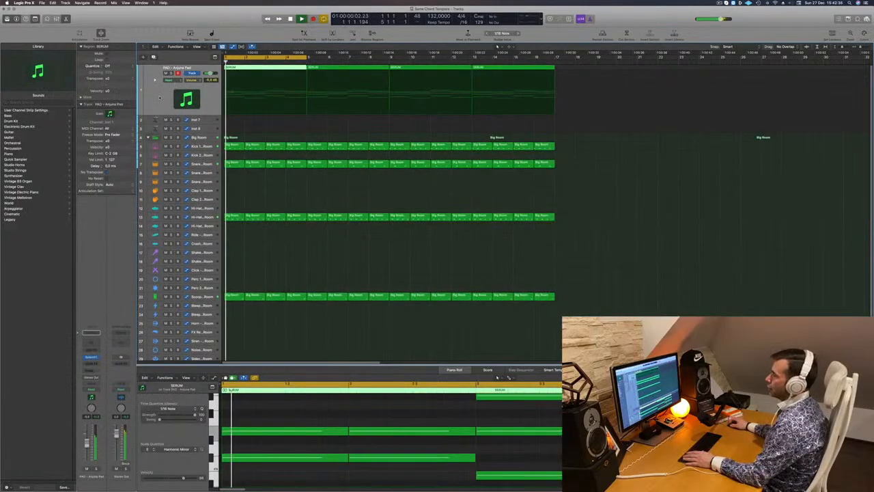
pyautogui.press('space')
pyautogui.press('space')
# Insert a Compressor on the pad track with Kick 1 - Big Room (Inst 9) as its side chain source.
pyautogui.click(92, 365)
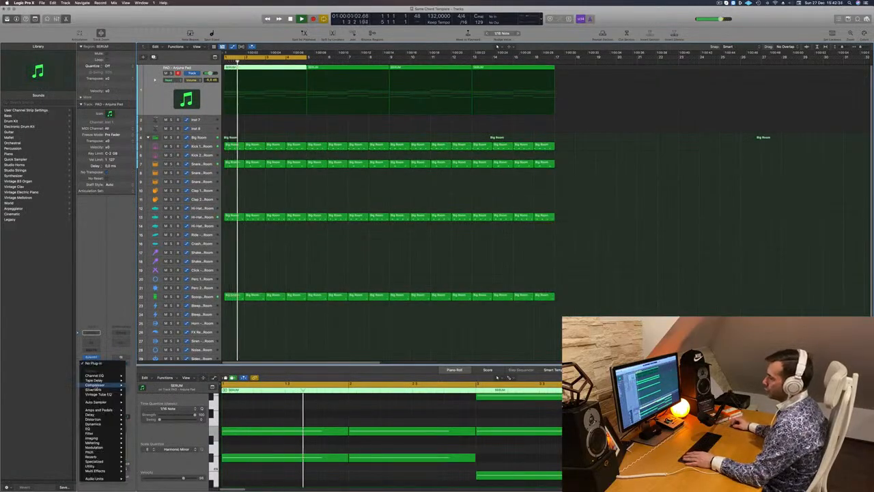
pyautogui.moveTo(102, 385)
pyautogui.click(138, 385)
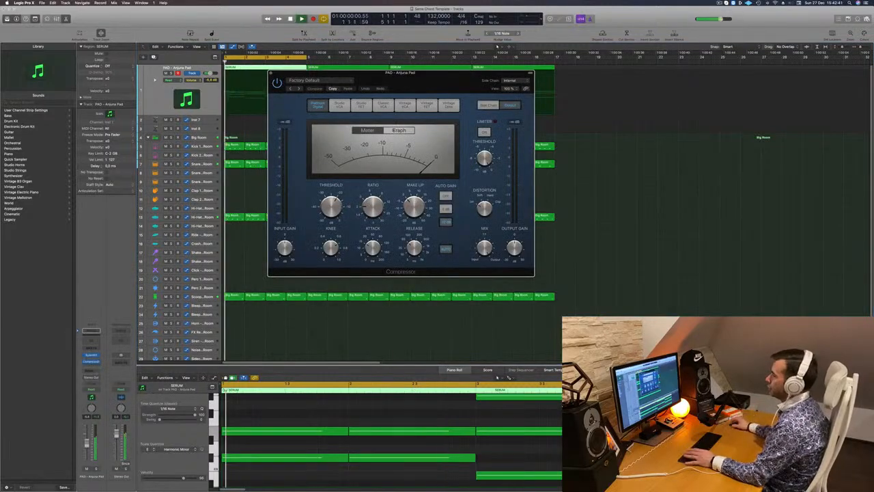
pyautogui.moveTo(514, 96)
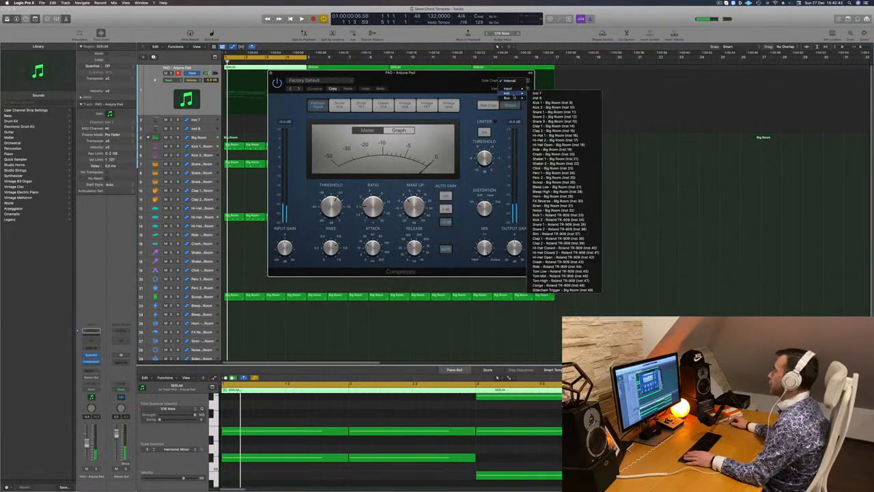
pyautogui.click(543, 103)
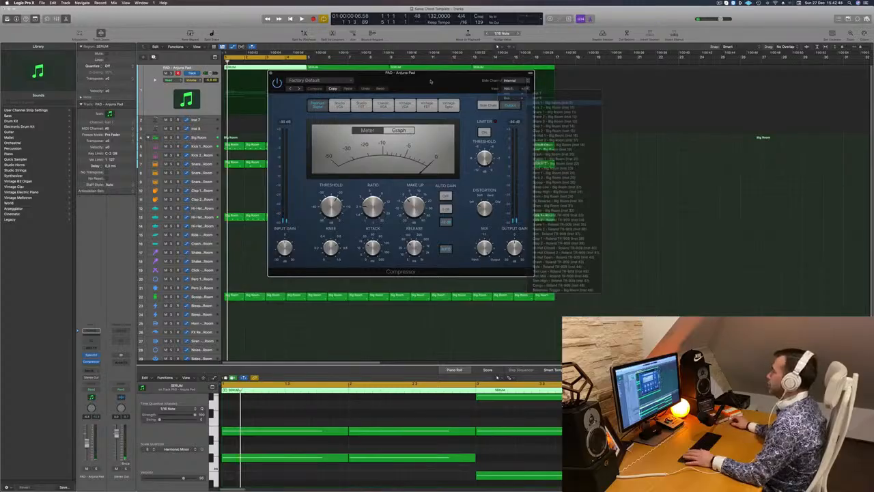
# Adjust the pad compressor's threshold during playback and close the plug-in.
pyautogui.press('space')
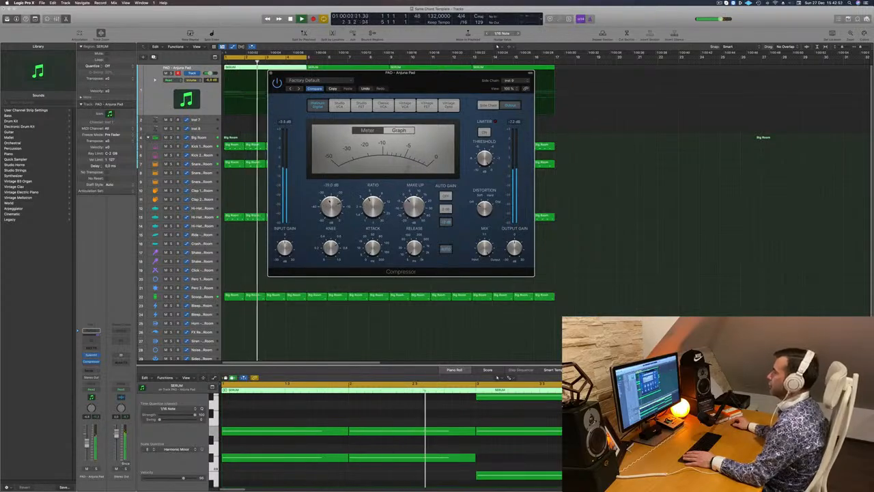
pyautogui.moveTo(438, 82); pyautogui.dragTo(451, 81)
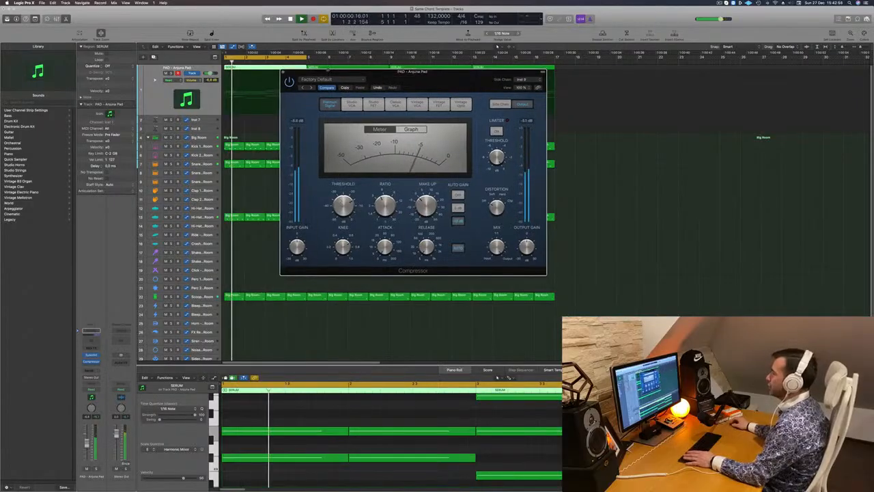
pyautogui.click(283, 72)
pyautogui.press('Return')
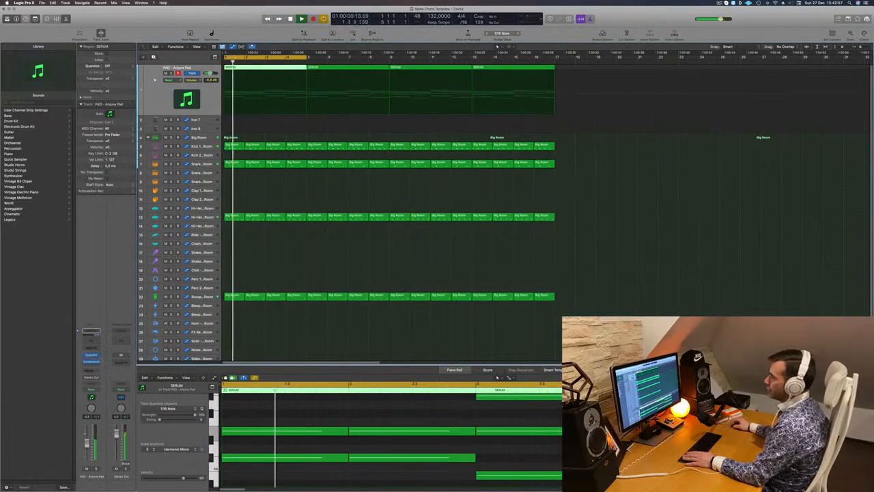
pyautogui.press('Return')
# Add a Bus 7 send to the pad channel and insert a SilverVerb on the resulting aux channel.
pyautogui.click(90, 370)
pyautogui.moveTo(96, 378)
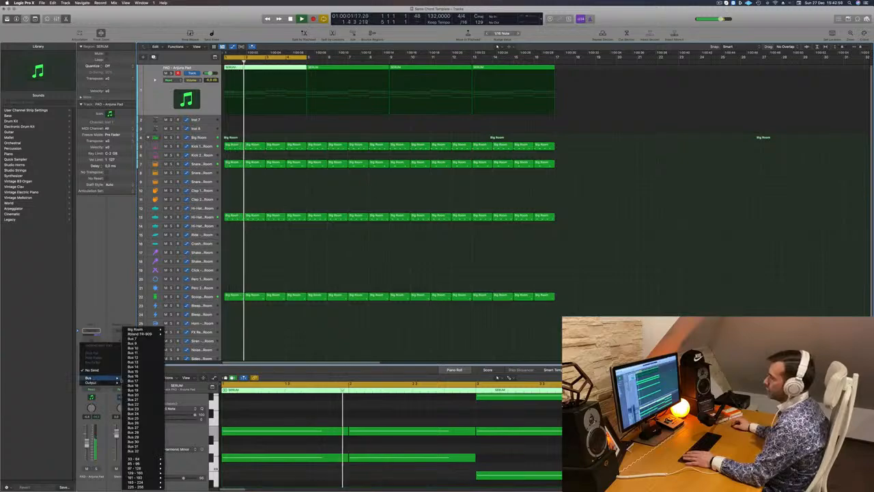
pyautogui.click(144, 345)
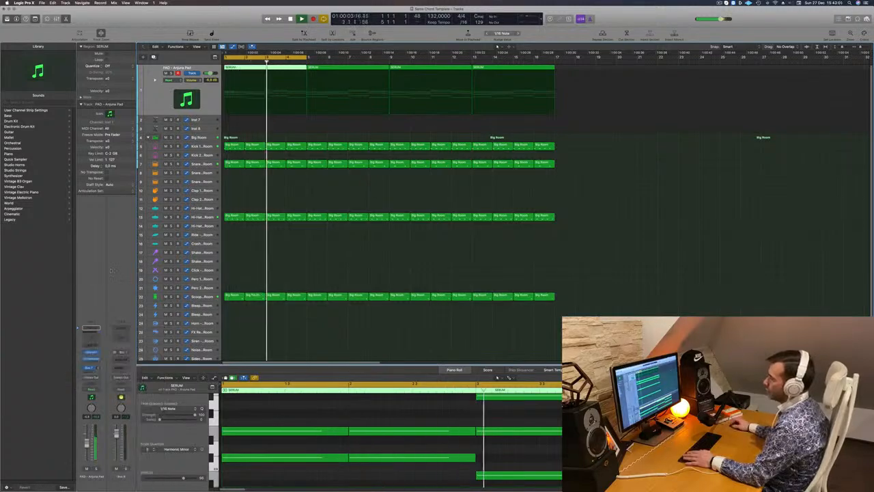
pyautogui.click(95, 362)
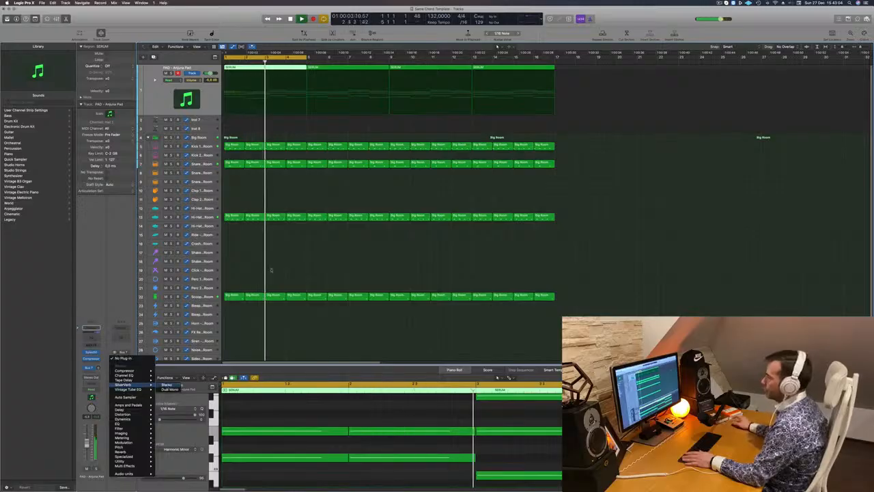
pyautogui.click(126, 384)
# Load the custom saved SilverVerb setting with size 162 and 94% wet output, and close the plug-in.
pyautogui.click(321, 81)
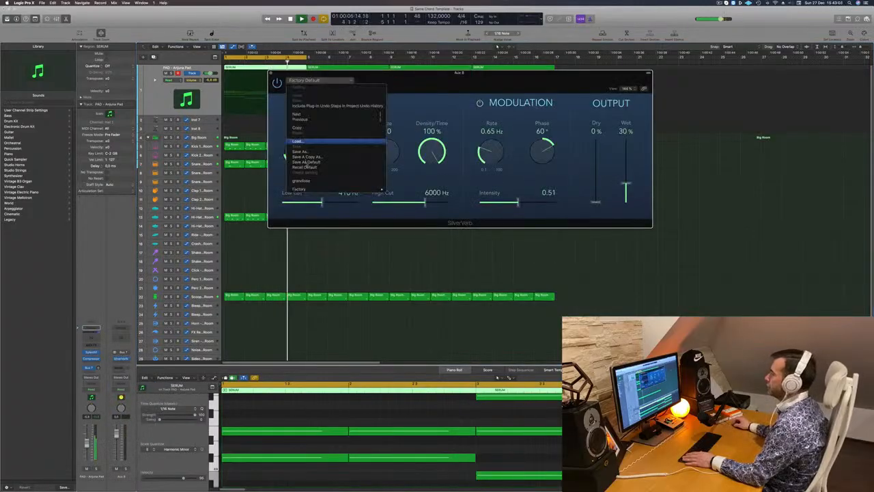
pyautogui.click(309, 181)
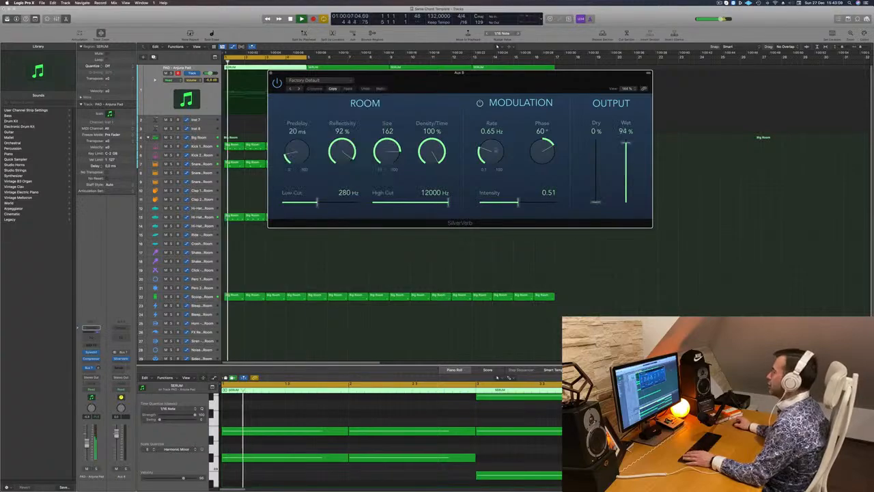
pyautogui.click(271, 73)
# Raise the pad's Bus 7 send level while listening to the reverb in the loop.
pyautogui.press('space')
pyautogui.press('space')
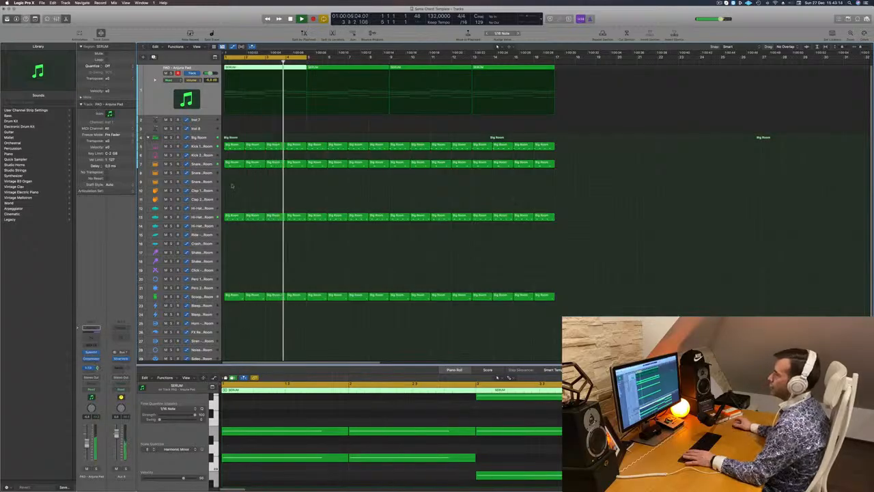
pyautogui.press('space')
pyautogui.press('space')
pyautogui.press('space')
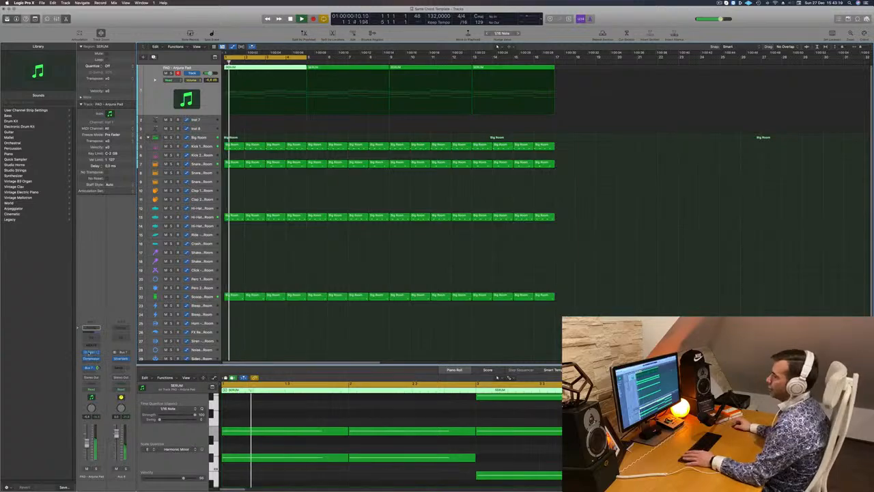
# Raise the filter control cutoff in the pad's Sylenth1, close it, and lower the pad track's volume.
pyautogui.click(91, 352)
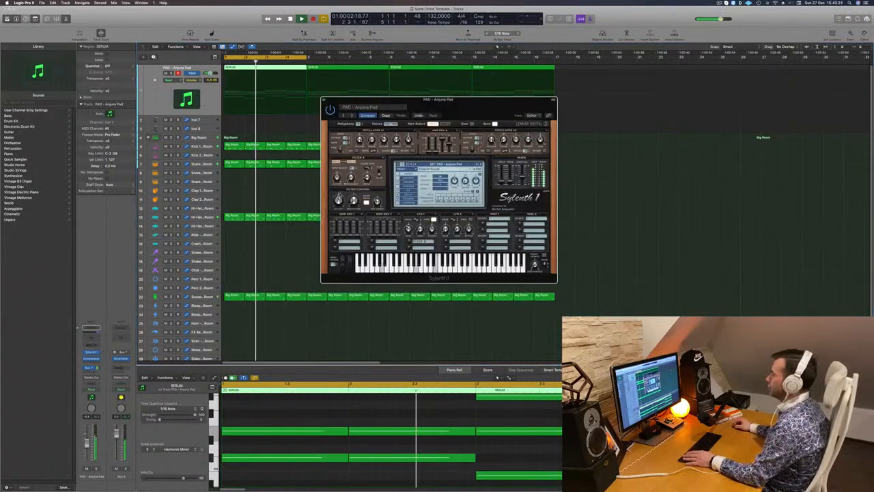
pyautogui.moveTo(339, 200); pyautogui.dragTo(340, 194)
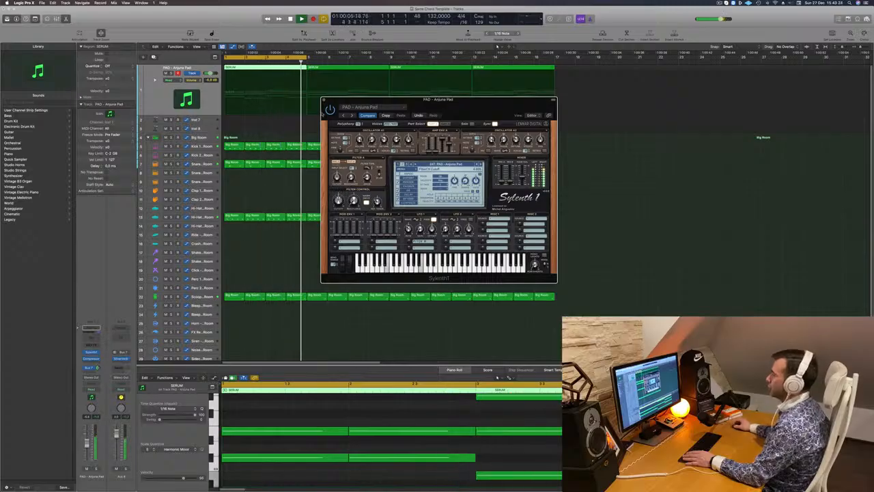
pyautogui.click(325, 100)
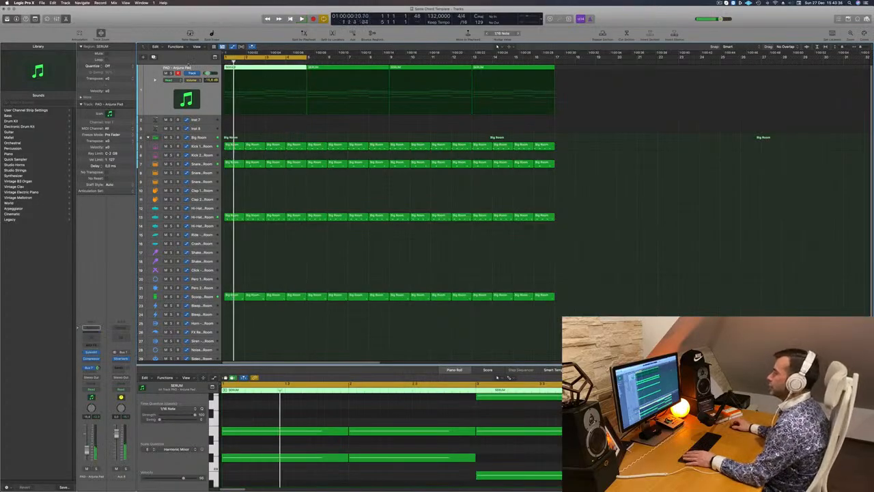
# Duplicate the pad track with its settings and play the loop.
pyautogui.click(155, 57)
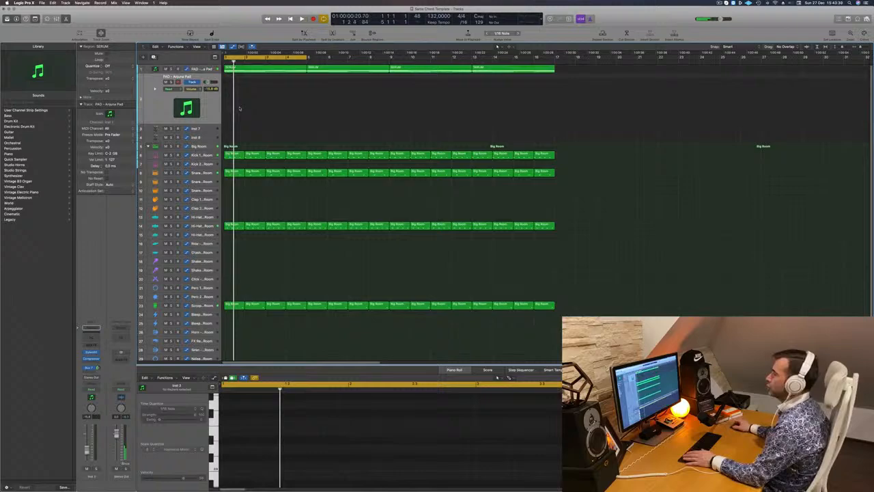
pyautogui.press('space')
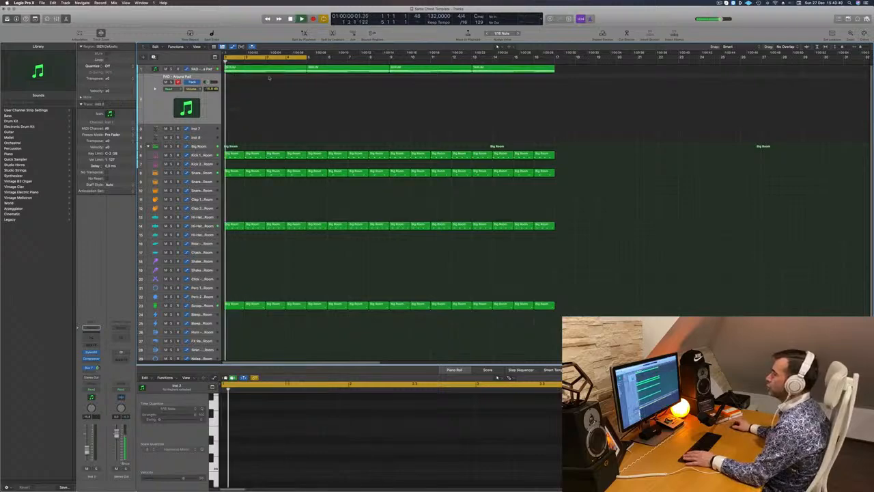
# Copy the first four-bar SERUM chord region onto the duplicated pad track, shorten all its notes to brief stabs, and play it.
pyautogui.click(270, 70)
pyautogui.moveTo(270, 71); pyautogui.dragTo(267, 112)
pyautogui.scroll(-5, 253, 474)
pyautogui.scroll(-3, 288, 446)
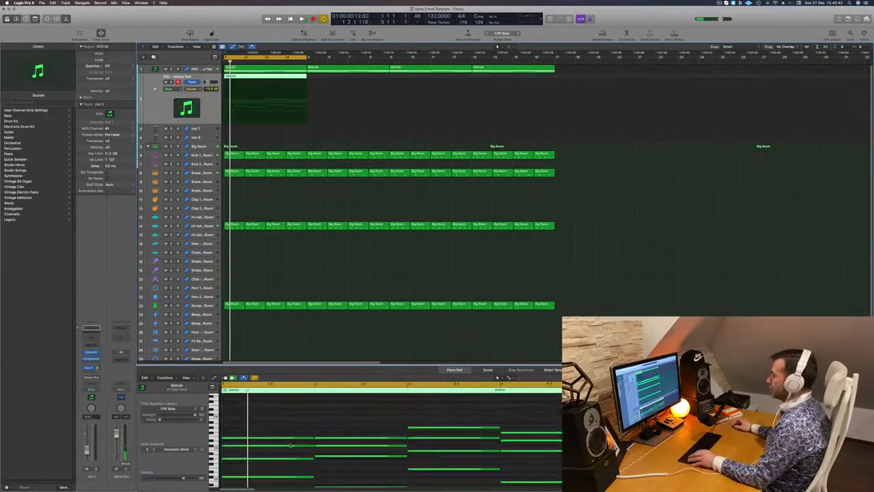
pyautogui.moveTo(286, 408); pyautogui.dragTo(504, 470)
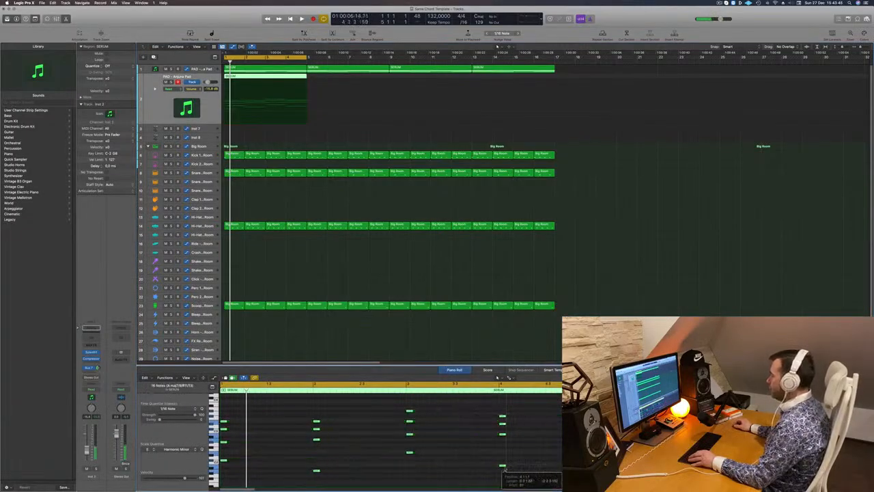
pyautogui.hscroll(-2, 294, 439)
pyautogui.press('space')
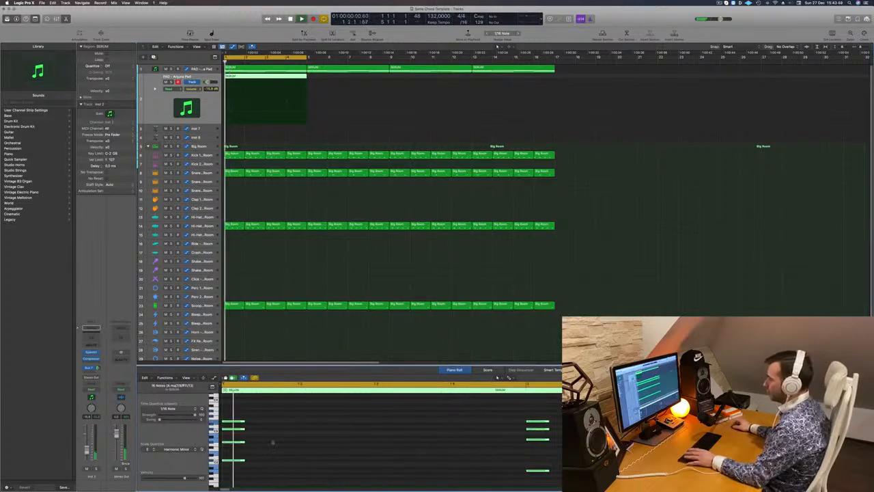
pyautogui.press('space')
# Copy the short chord stabs through each bar to build a syncopated rhythm of six stabs per bar.
pyautogui.moveTo(235, 426); pyautogui.dragTo(290, 426)
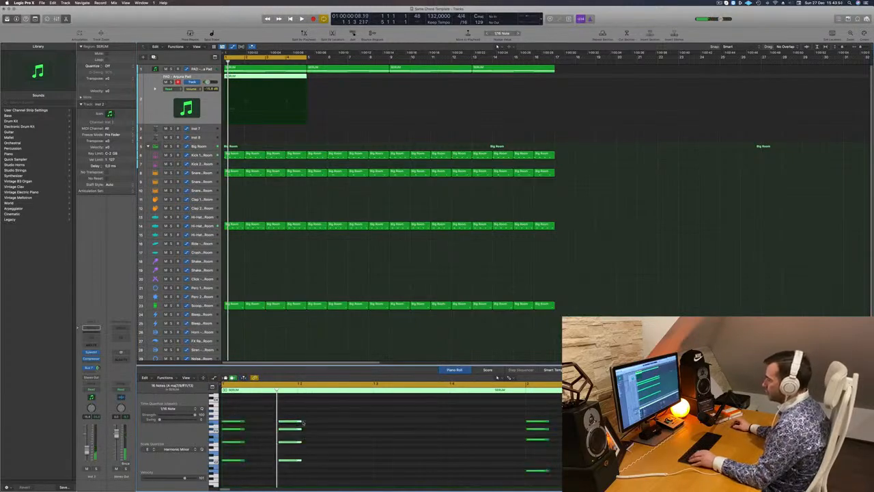
pyautogui.press('space')
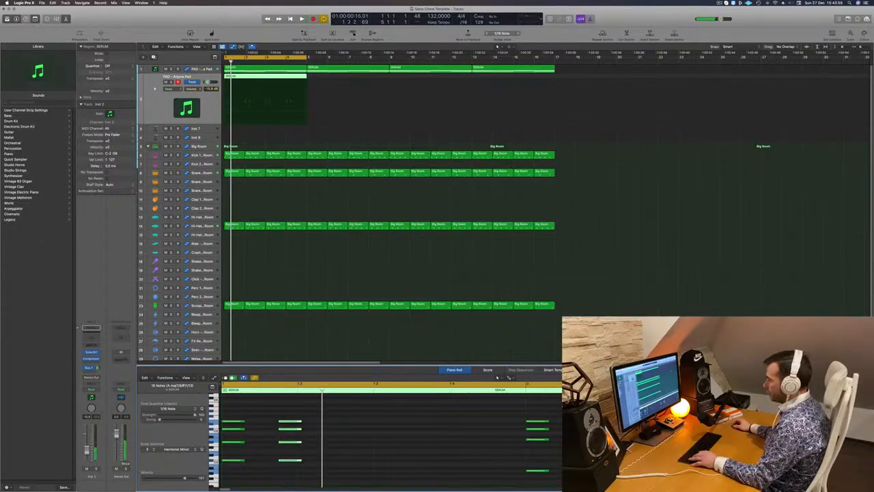
pyautogui.moveTo(231, 422); pyautogui.dragTo(344, 423)
pyautogui.press('space')
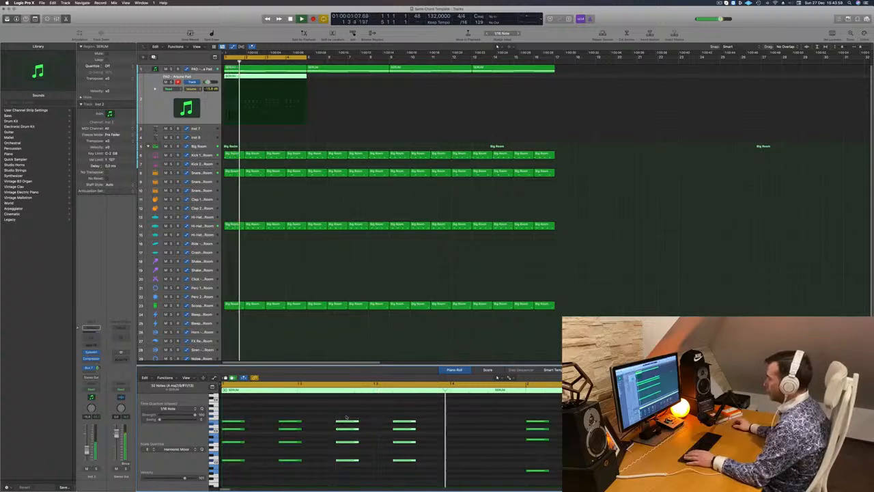
pyautogui.moveTo(382, 424); pyautogui.dragTo(438, 423)
pyautogui.hscroll(-3, 383, 414)
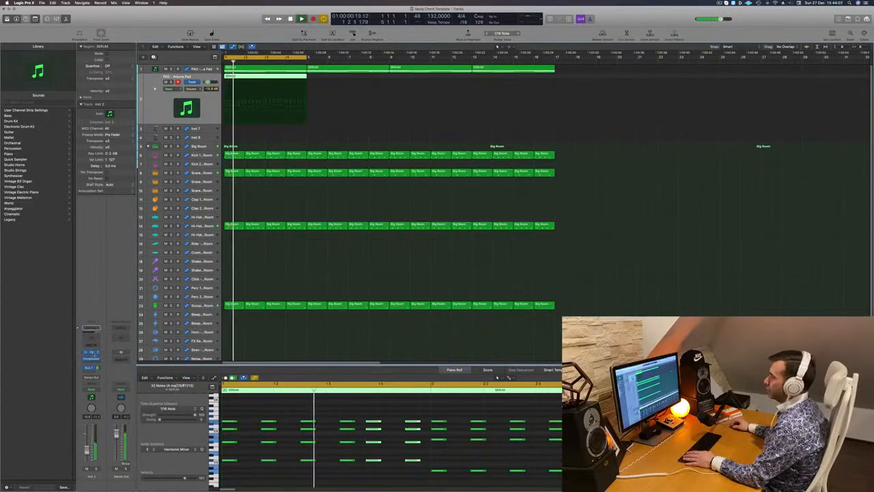
# Load the PLUCK - 4AM preset in the duplicated track's Sylenth1 and play the loop.
pyautogui.click(91, 353)
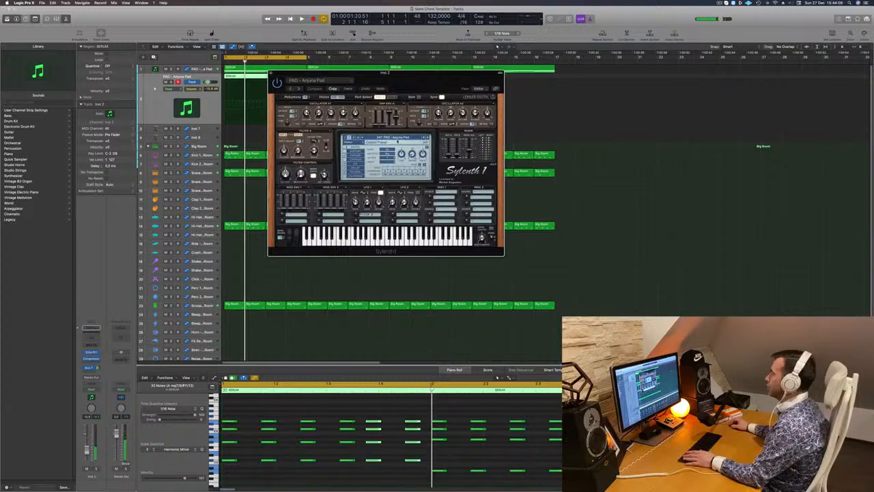
pyautogui.click(399, 138)
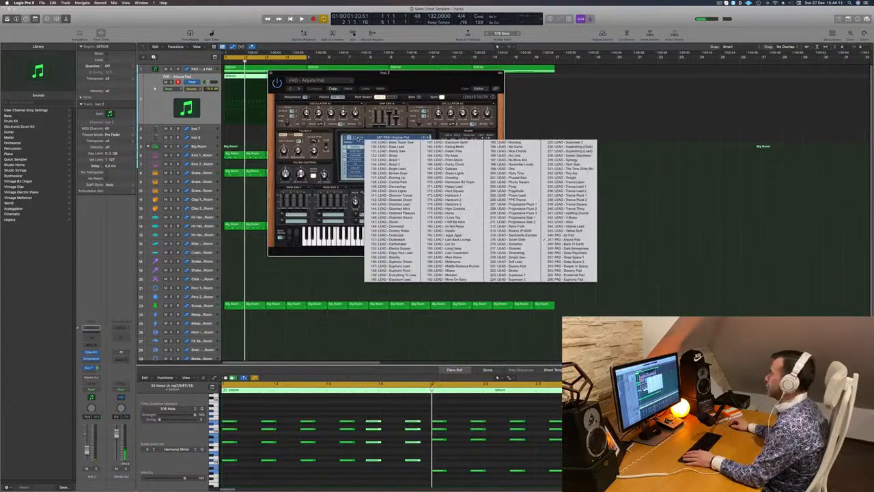
pyautogui.click(348, 139)
pyautogui.click(395, 139)
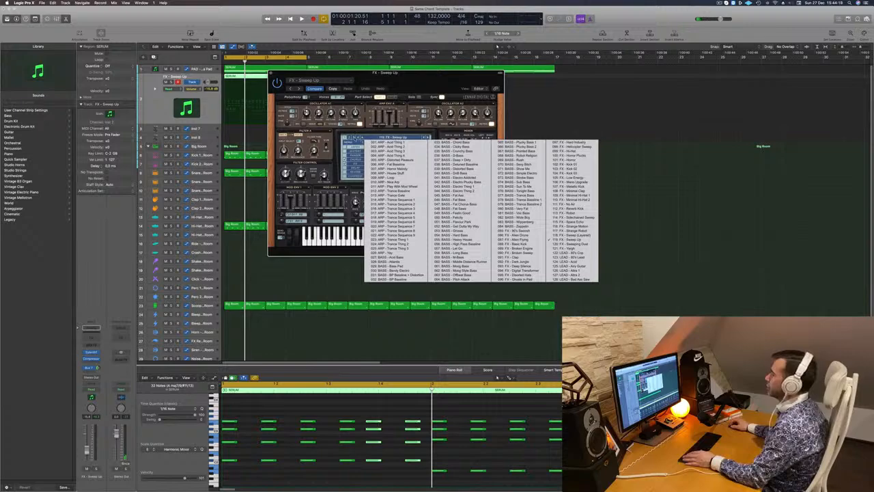
pyautogui.click(354, 137)
pyautogui.click(374, 139)
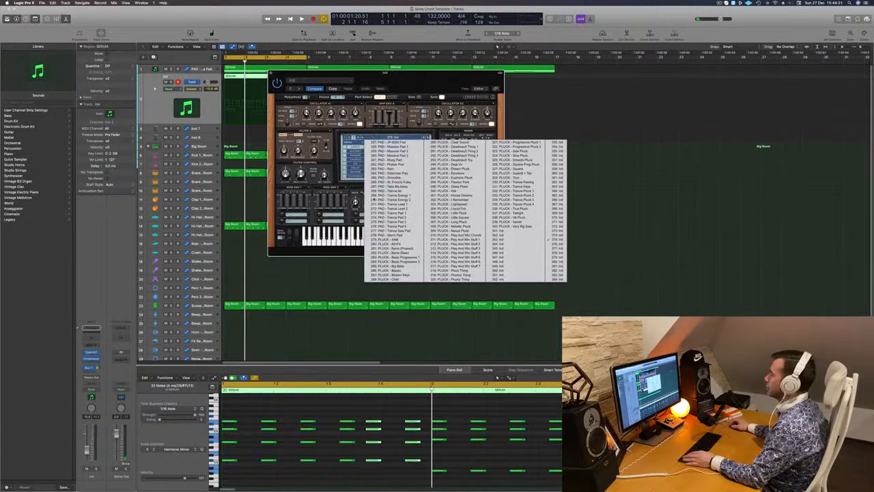
pyautogui.click(388, 241)
pyautogui.moveTo(392, 76); pyautogui.dragTo(413, 77)
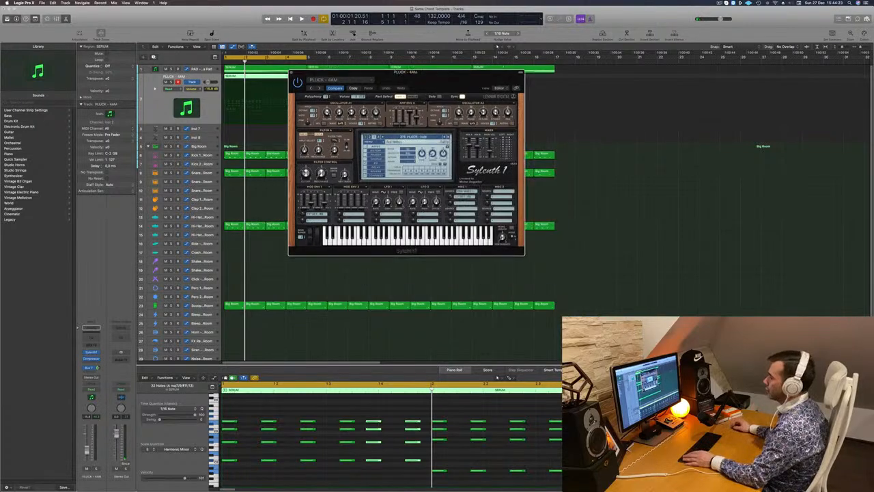
pyautogui.press('space')
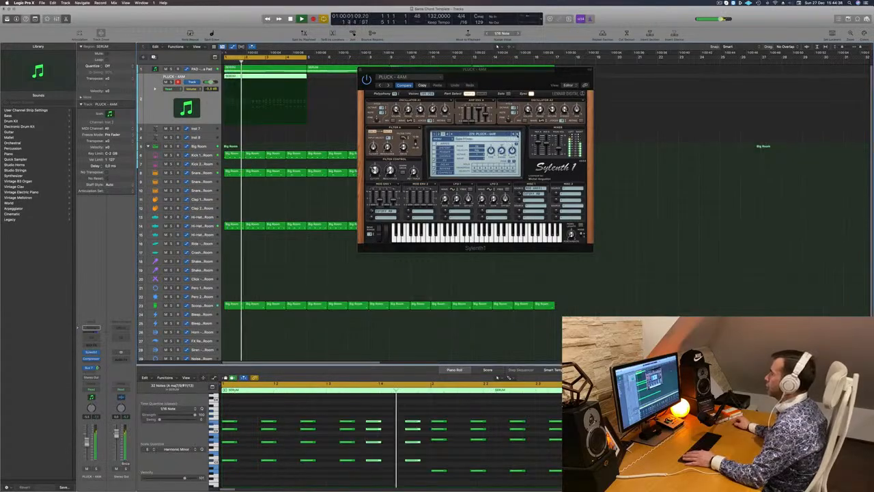
# Audition successive Sylenth1 pluck presets in the loop and settle on PLUCK - Metallic Pluck.
pyautogui.click(516, 134)
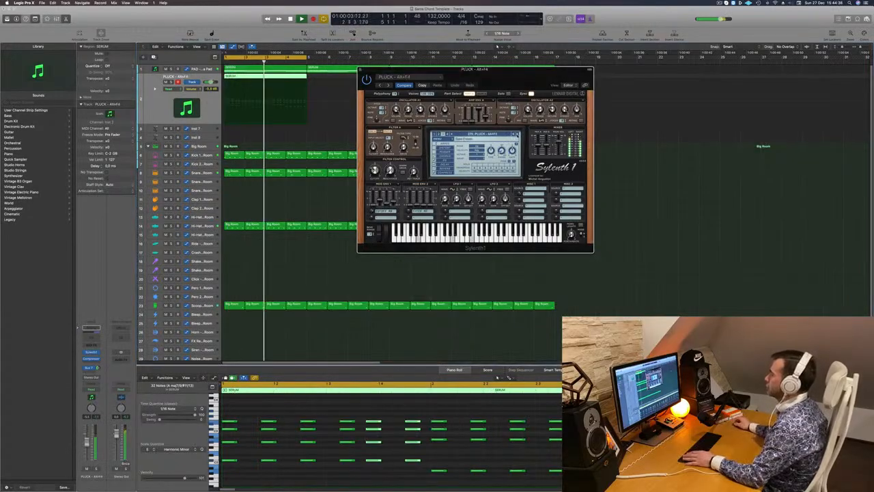
pyautogui.click(517, 134)
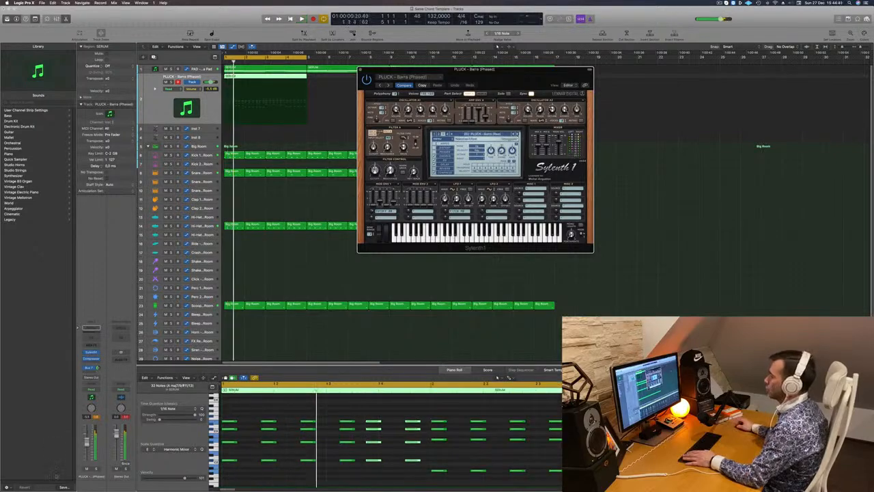
pyautogui.press('space')
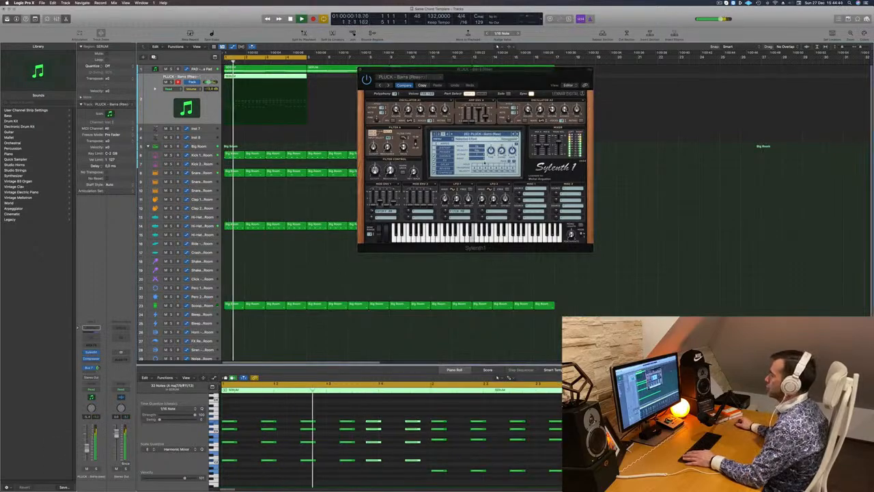
pyautogui.click(517, 134)
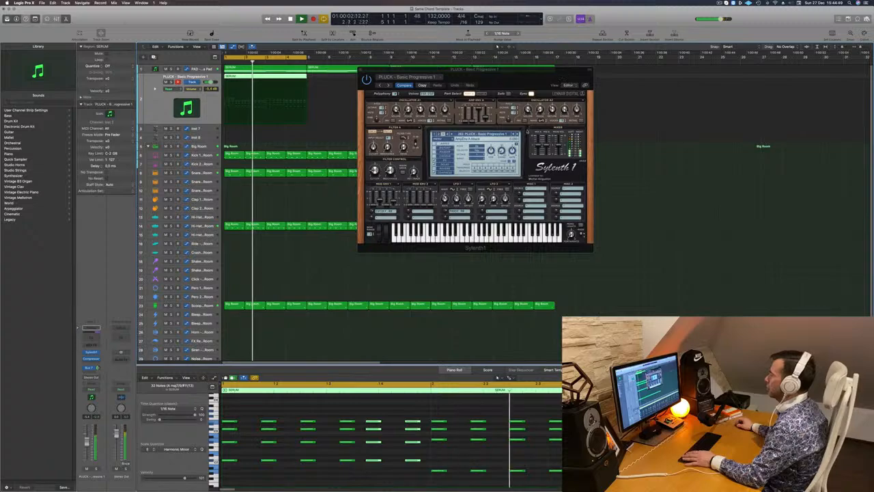
pyautogui.moveTo(513, 71); pyautogui.dragTo(536, 69)
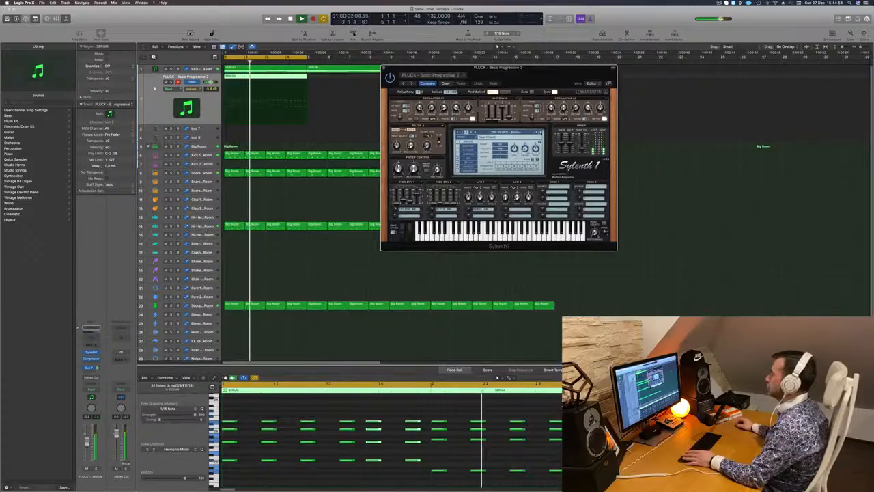
pyautogui.click(541, 133)
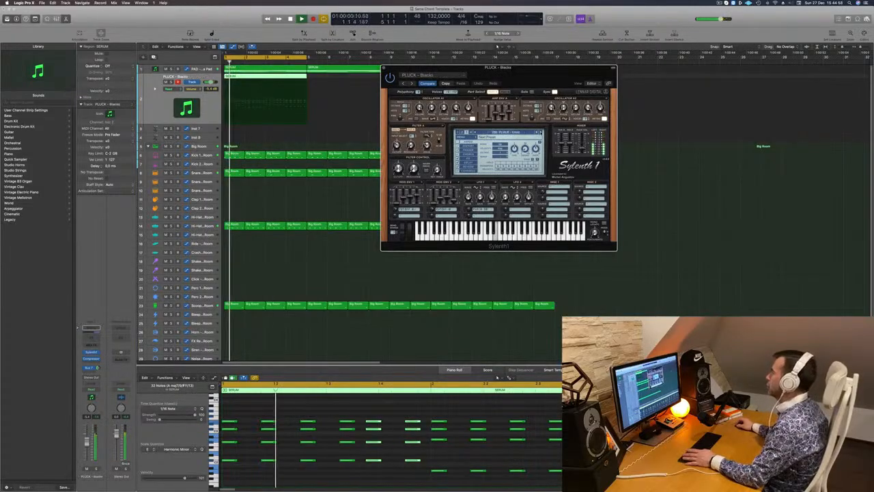
pyautogui.click(542, 133)
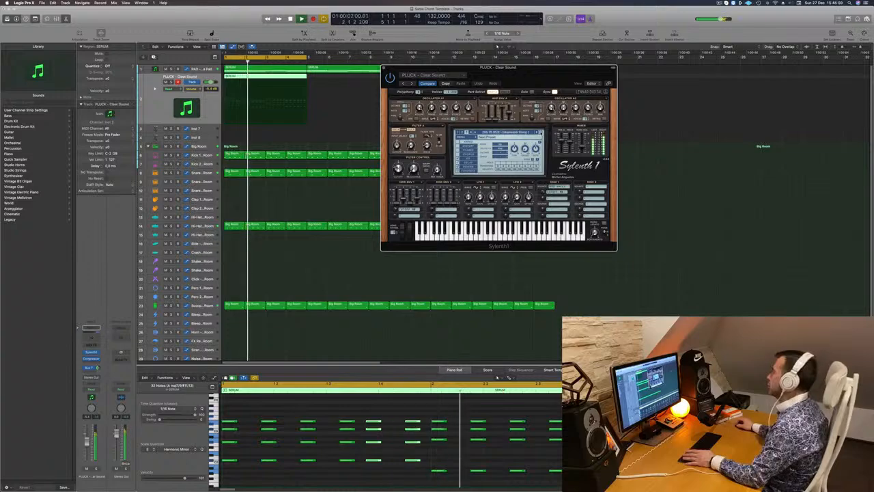
pyautogui.click(541, 133)
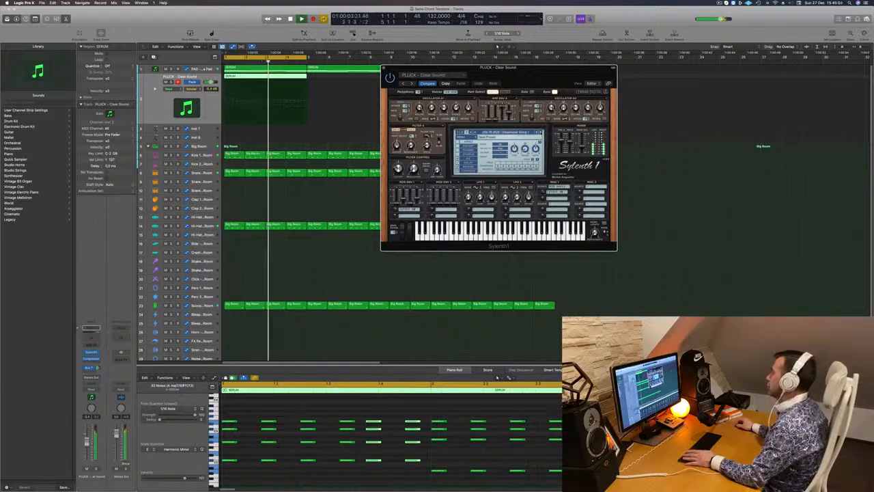
pyautogui.click(541, 132)
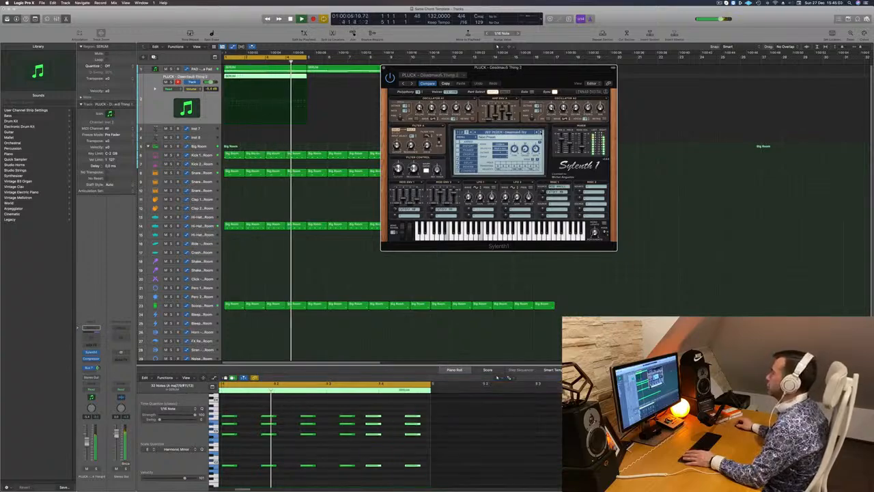
pyautogui.click(542, 133)
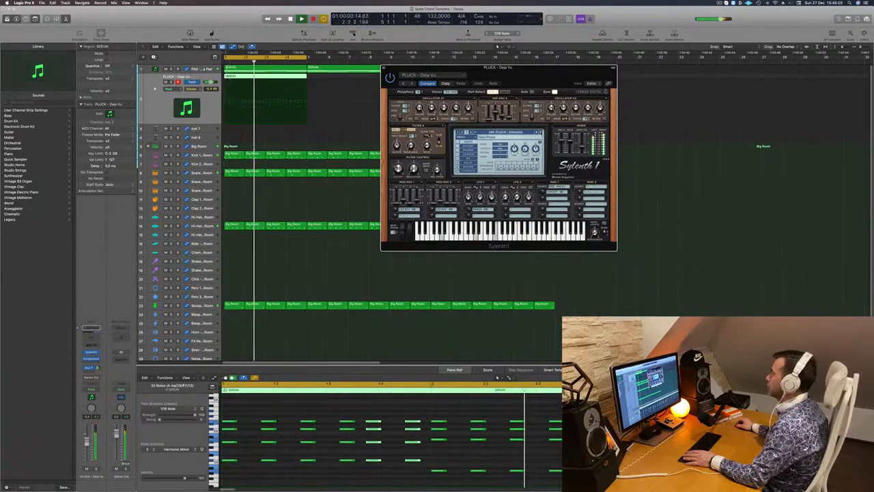
pyautogui.click(542, 133)
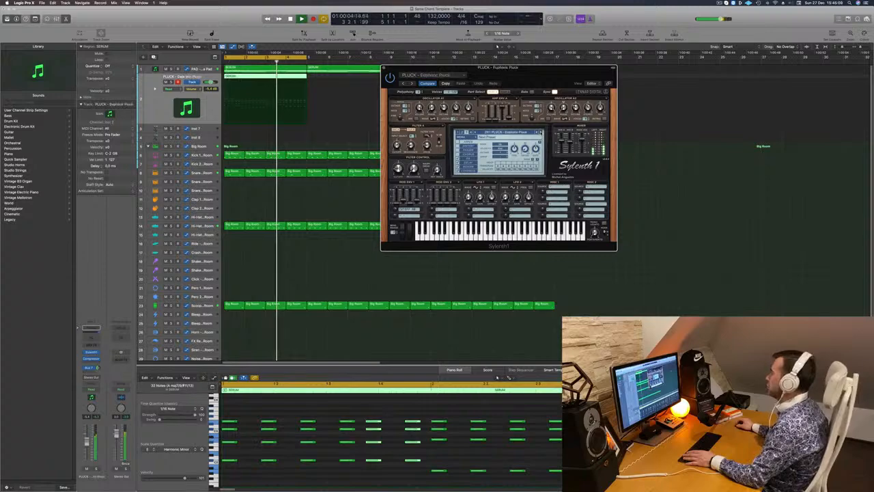
pyautogui.click(542, 132)
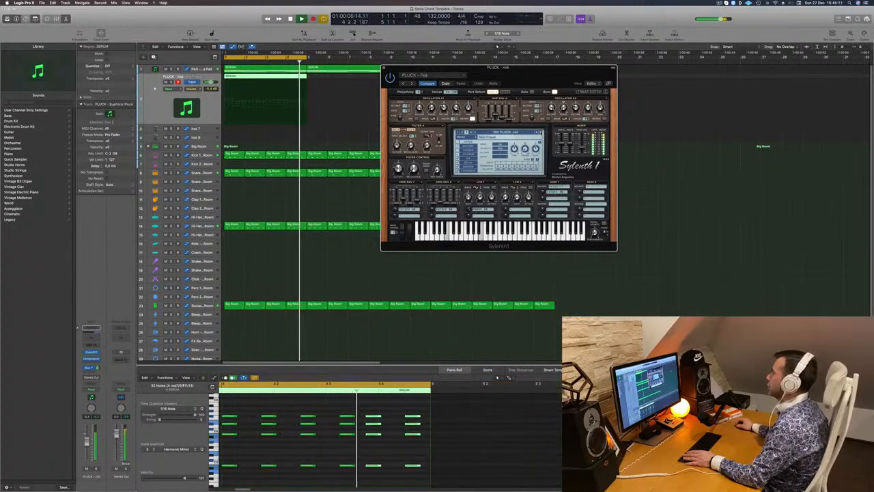
pyautogui.click(542, 132)
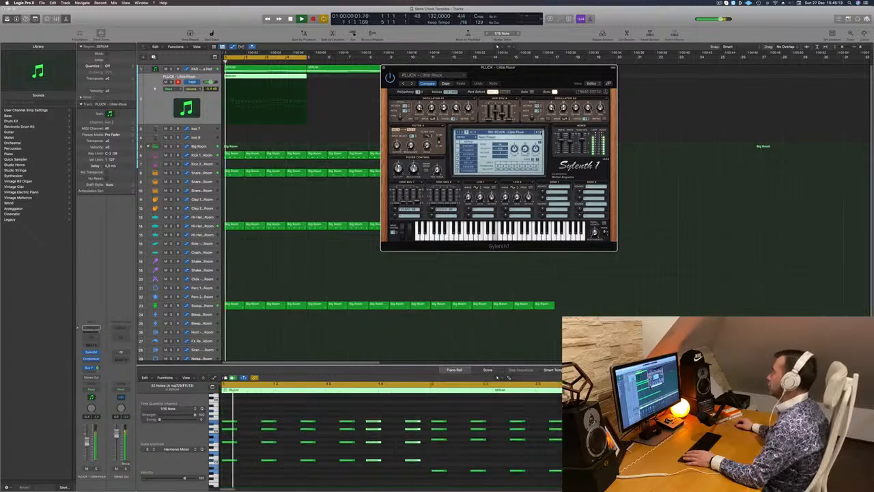
pyautogui.click(542, 132)
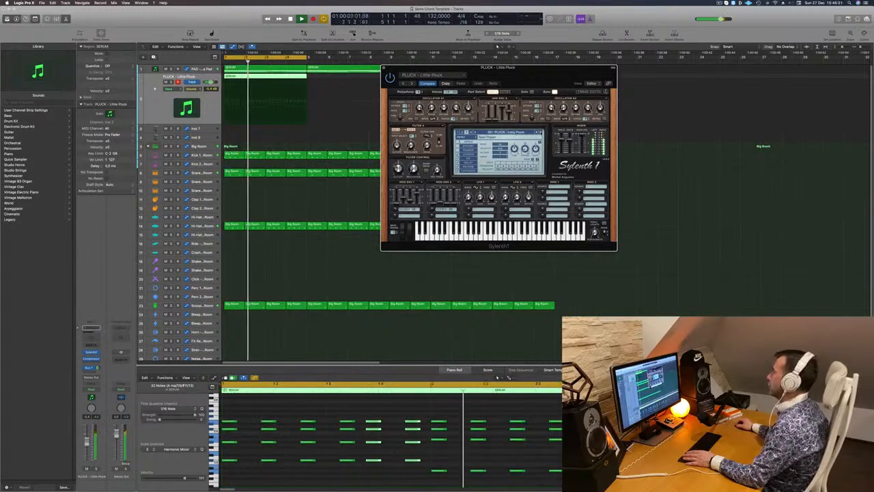
pyautogui.click(542, 133)
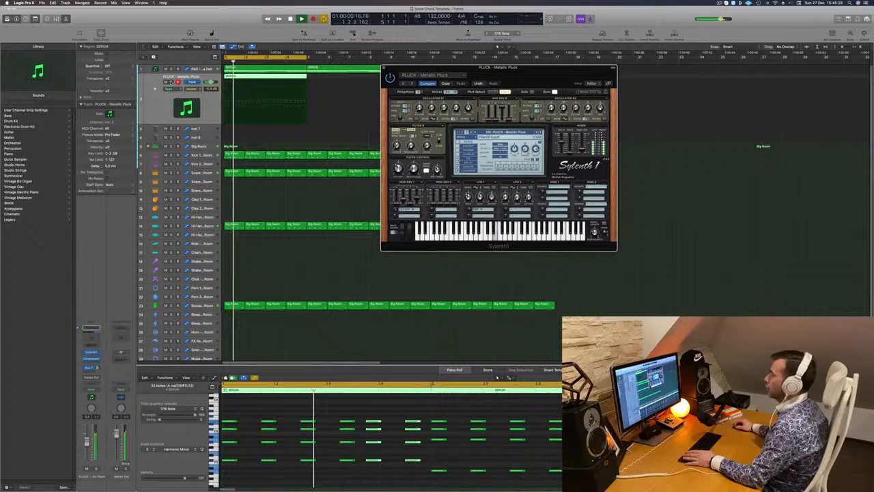
# Solo the pluck track briefly, unsolo it, and replay the loop to compare the pluck with the full arrangement.
pyautogui.click(173, 82)
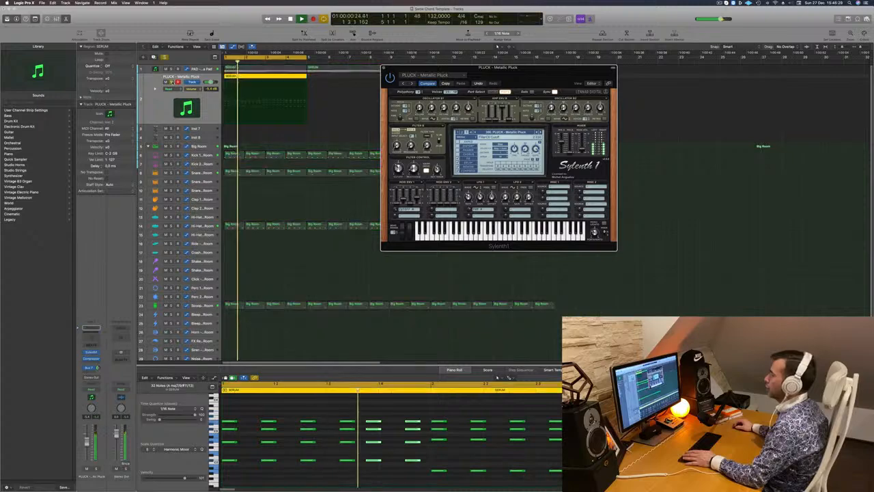
pyautogui.click(172, 82)
pyautogui.press('space')
pyautogui.press('space')
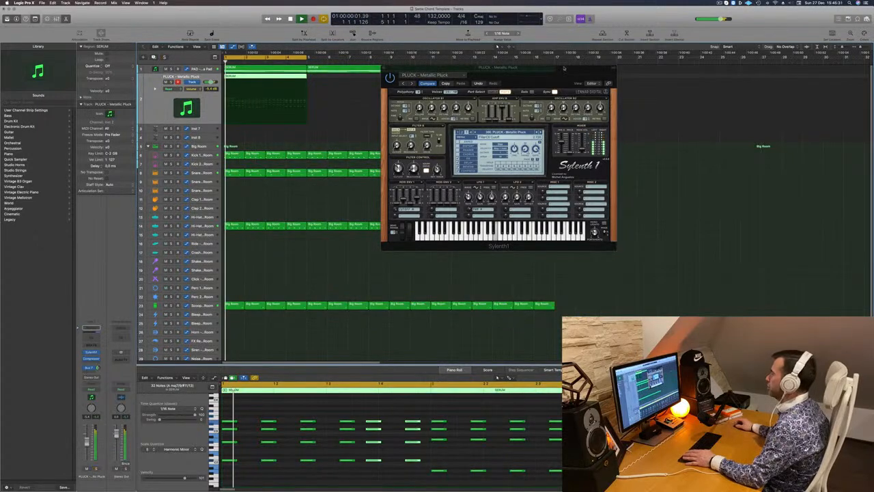
pyautogui.moveTo(564, 69); pyautogui.dragTo(496, 61)
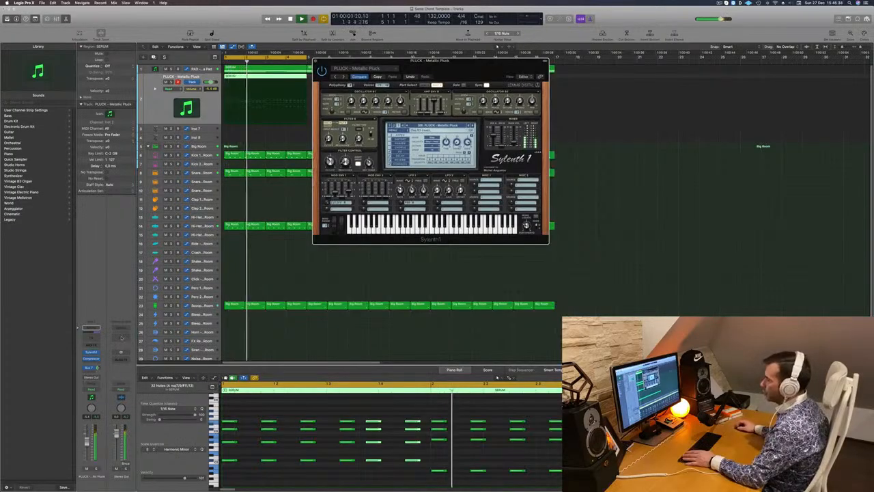
# Add a Channel EQ to the Stereo Out, enable its high-cut and low-cut bands with the low cut at 20 Hz, and close it.
pyautogui.click(122, 338)
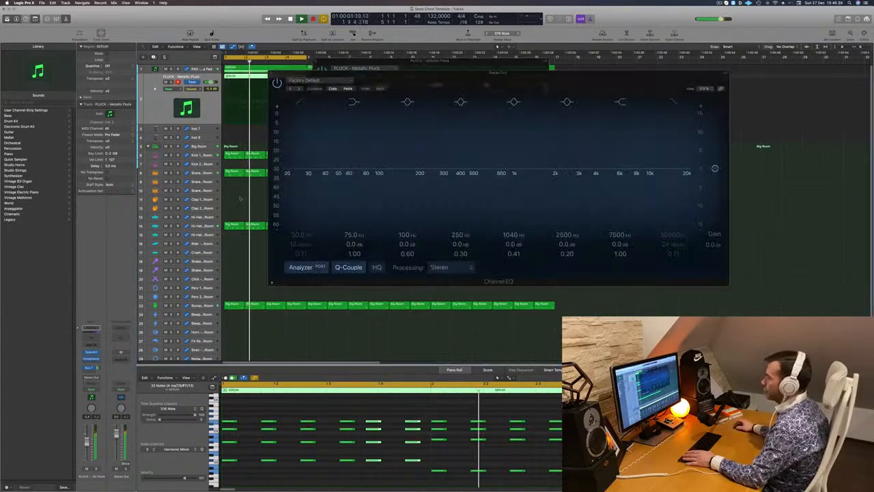
pyautogui.click(672, 102)
pyautogui.click(300, 103)
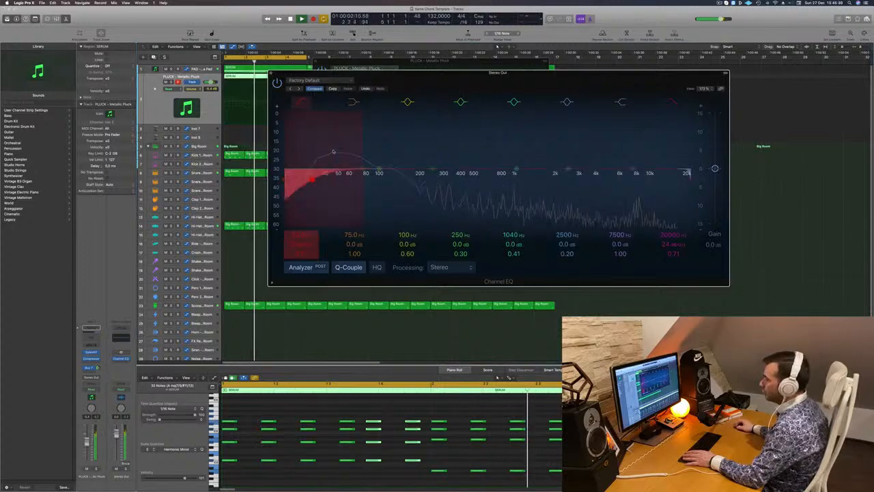
pyautogui.moveTo(333, 152); pyautogui.dragTo(299, 146)
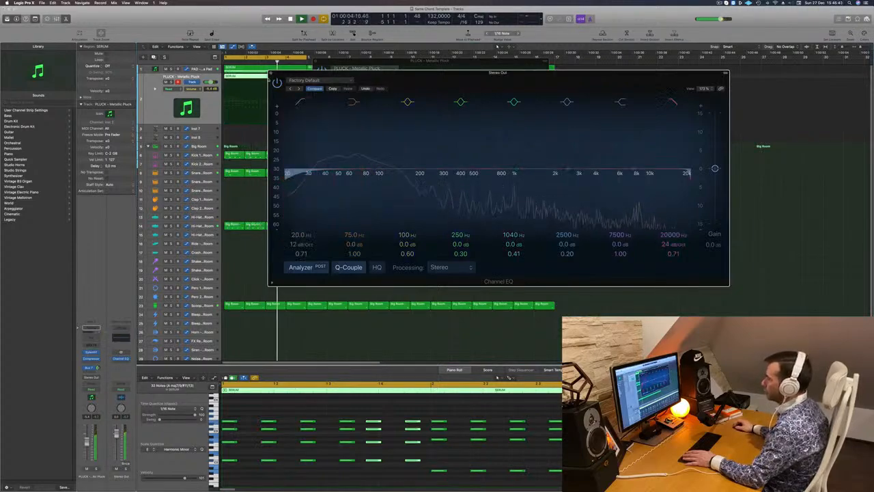
pyautogui.click(272, 73)
# Add a Channel EQ to the pluck's Bus 7 reverb aux and set its low cut to about 328 Hz.
pyautogui.click(91, 367)
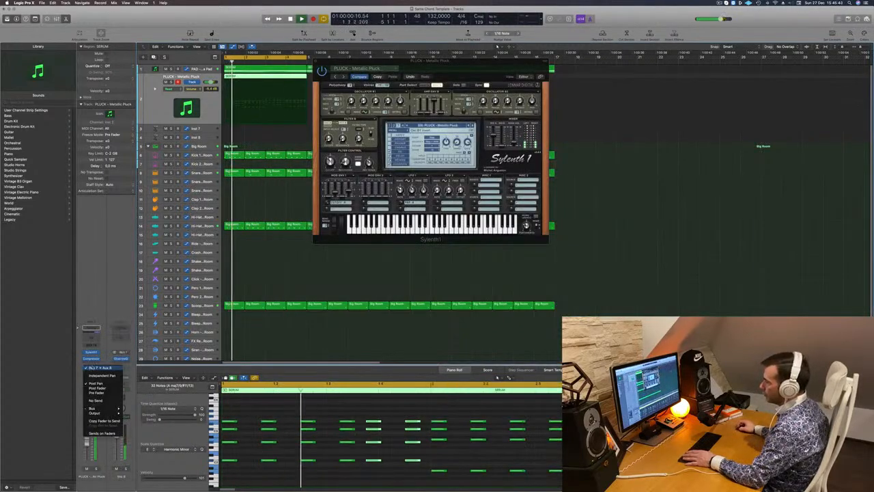
pyautogui.click(129, 336)
pyautogui.click(122, 337)
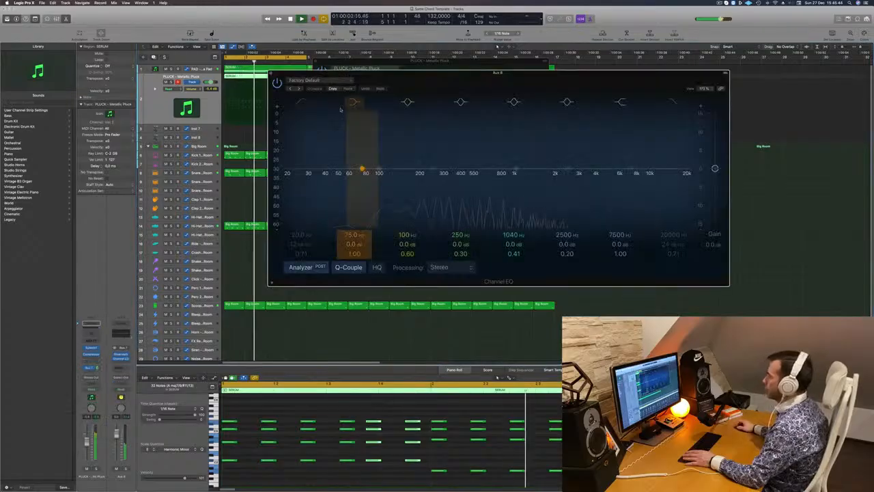
pyautogui.click(300, 104)
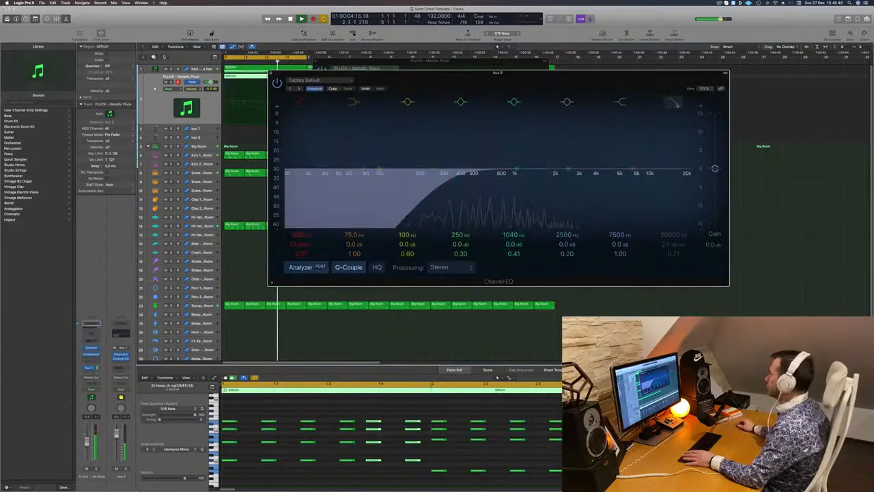
# Enable the aux EQ's high cut at about 10 kHz with a gentler slope, then close the EQ and Sylenth1.
pyautogui.moveTo(663, 185); pyautogui.dragTo(601, 183)
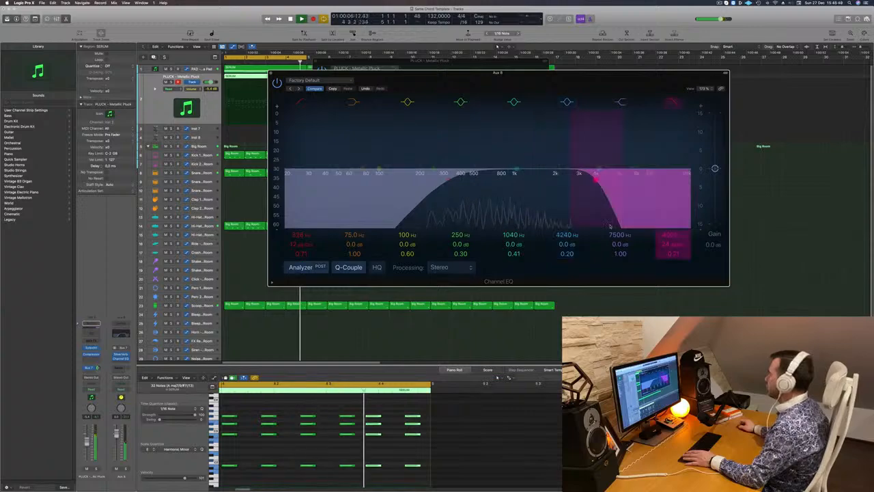
pyautogui.moveTo(618, 243)
pyautogui.mouseDown()
pyautogui.moveTo(620, 223)
pyautogui.moveTo(631, 232)
pyautogui.mouseUp()
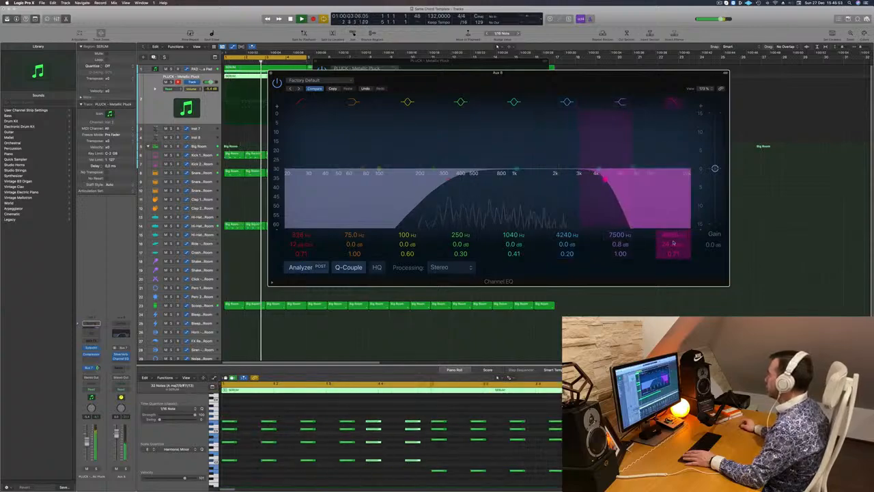
pyautogui.moveTo(674, 244)
pyautogui.mouseDown()
pyautogui.moveTo(673, 261)
pyautogui.moveTo(675, 221)
pyautogui.mouseUp()
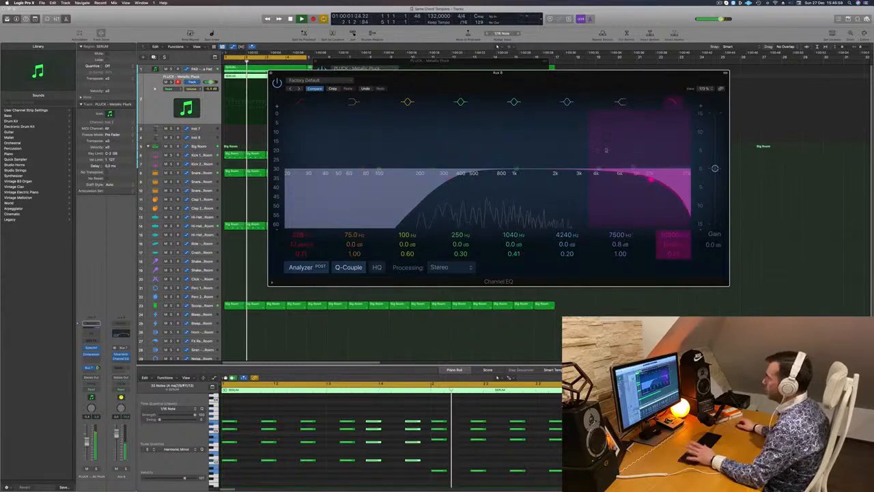
pyautogui.click(270, 73)
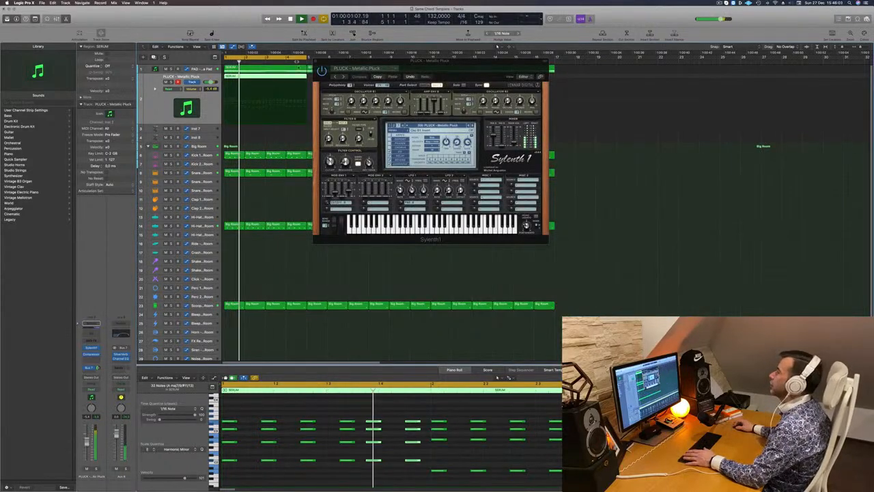
pyautogui.click(316, 61)
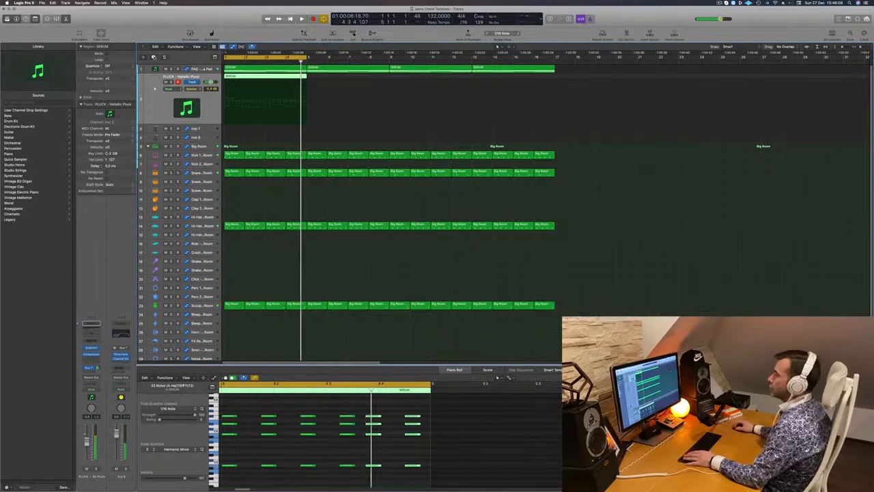
# Duplicate the pluck track with its region and delete the upper chord notes in the copy, keeping only the lowest notes.
pyautogui.press('super+d')
pyautogui.moveTo(265, 79); pyautogui.dragTo(251, 97)
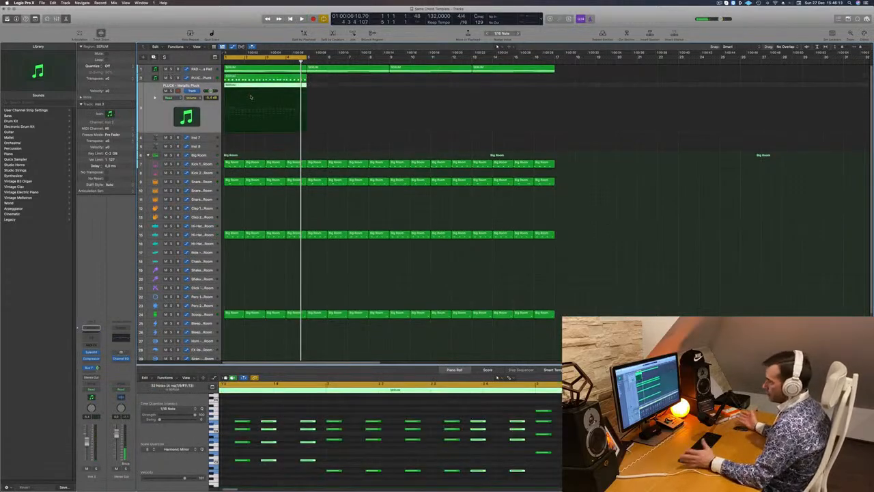
pyautogui.scroll(-3, 276, 434)
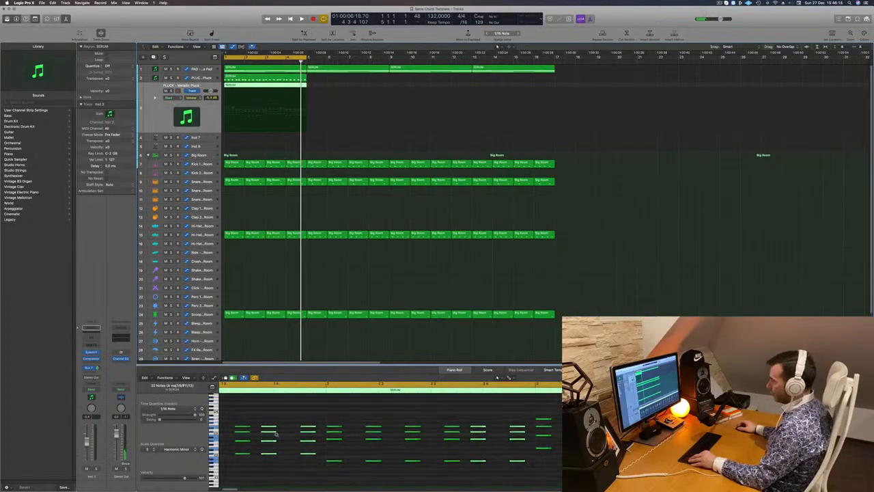
pyautogui.scroll(-5, 288, 435)
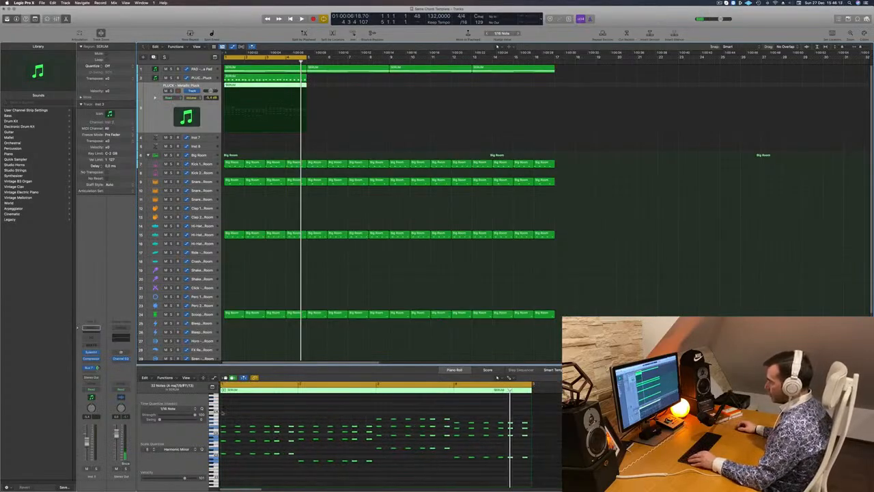
pyautogui.moveTo(222, 412); pyautogui.dragTo(553, 442)
pyautogui.press('Delete')
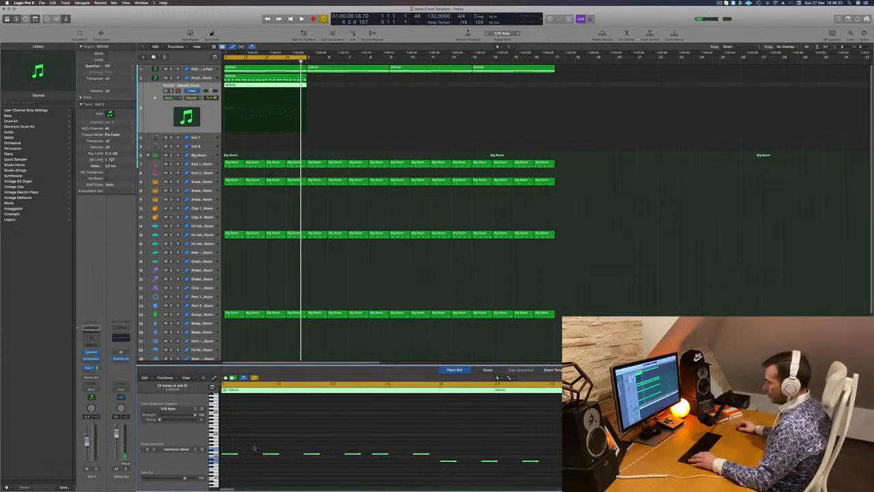
# Copy the remaining low notes into the gaps to form a continuous bass pattern, and play it from the start.
pyautogui.moveTo(234, 453); pyautogui.dragTo(233, 456)
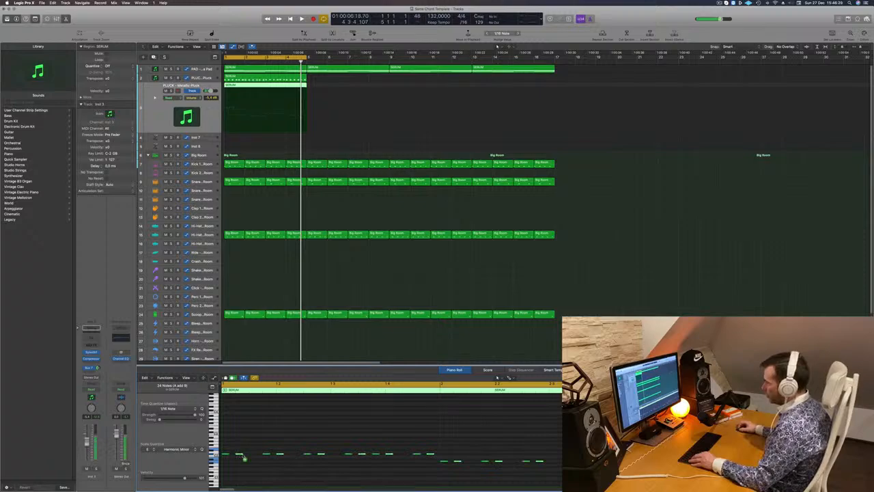
pyautogui.moveTo(244, 457); pyautogui.dragTo(252, 458)
pyautogui.press('Return')
pyautogui.press('space')
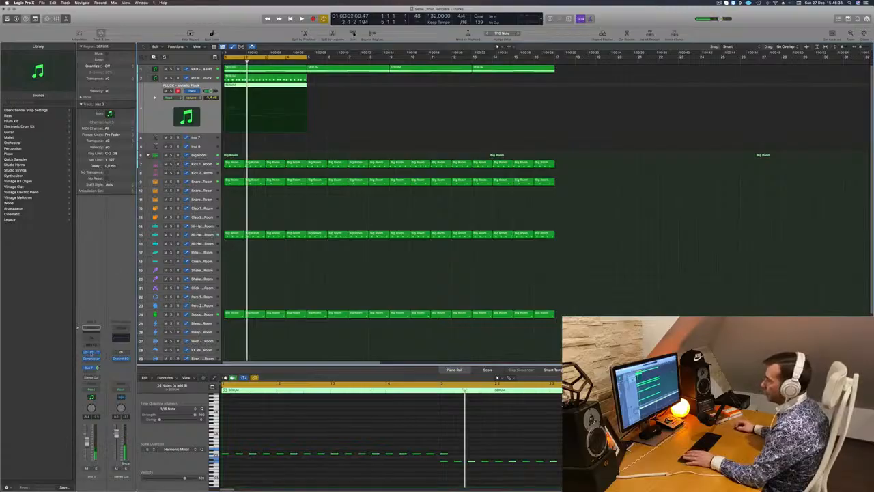
# Load the BASS - Atlanta preset in the duplicated track's Sylenth1 and play the loop.
pyautogui.click(91, 352)
pyautogui.click(424, 139)
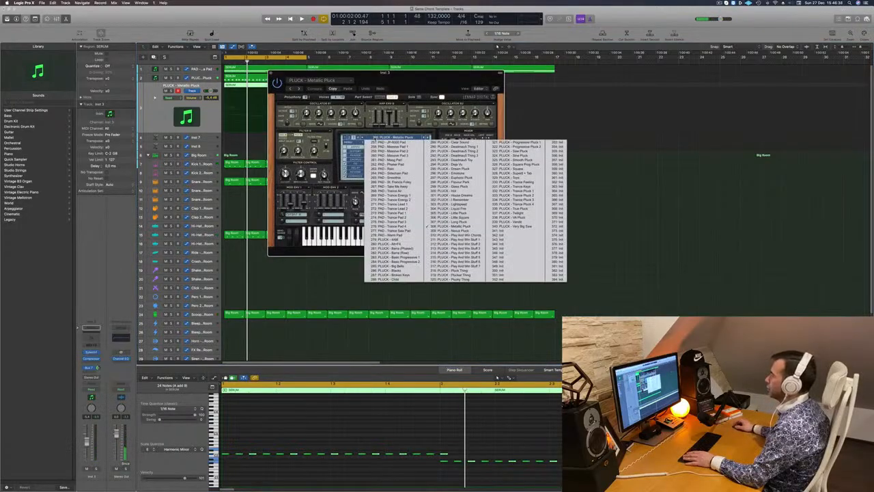
pyautogui.click(345, 138)
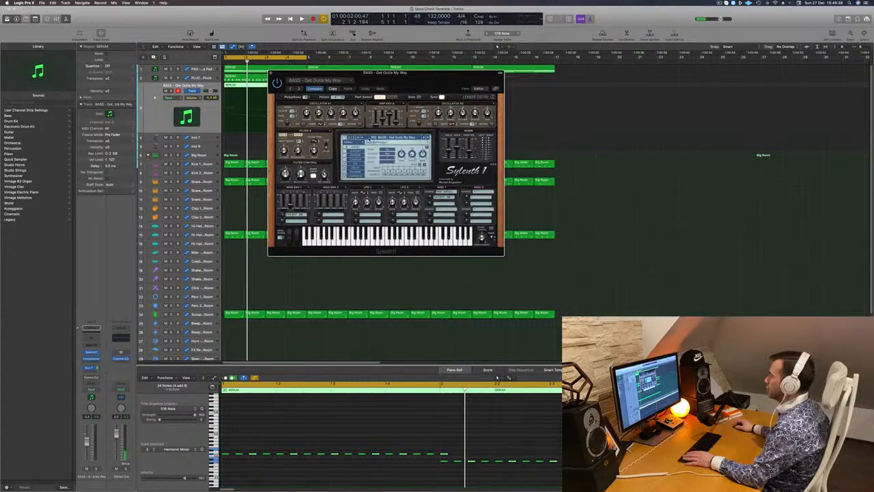
pyautogui.click(372, 138)
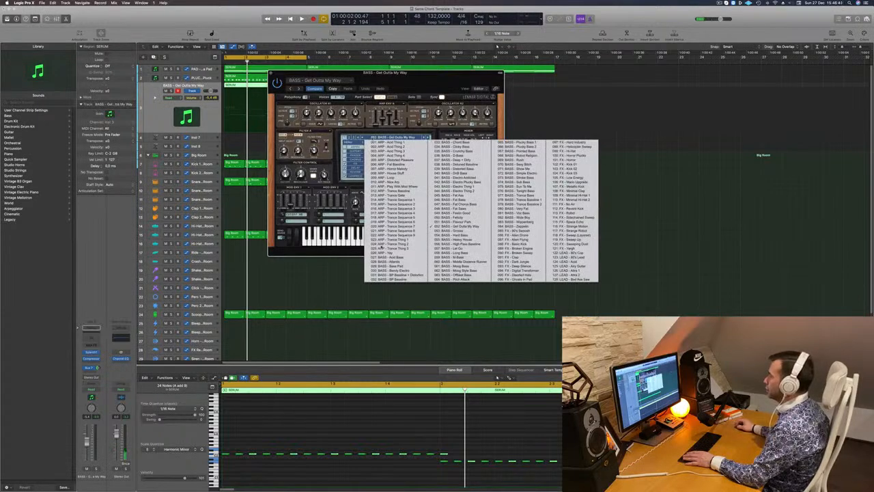
pyautogui.click(384, 259)
pyautogui.press('space')
pyautogui.moveTo(410, 72); pyautogui.dragTo(441, 142)
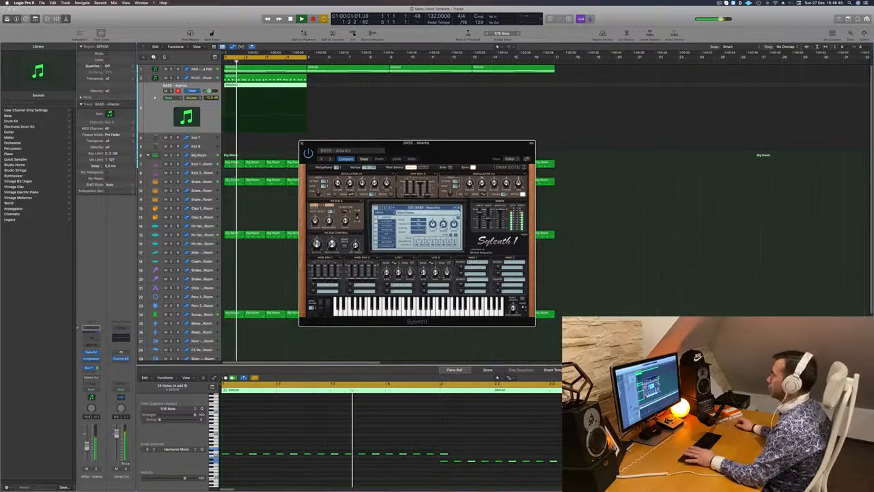
# Audition successive Sylenth1 bass presets from BASS - Atlanta through BASS - Heavy House.
pyautogui.click(460, 208)
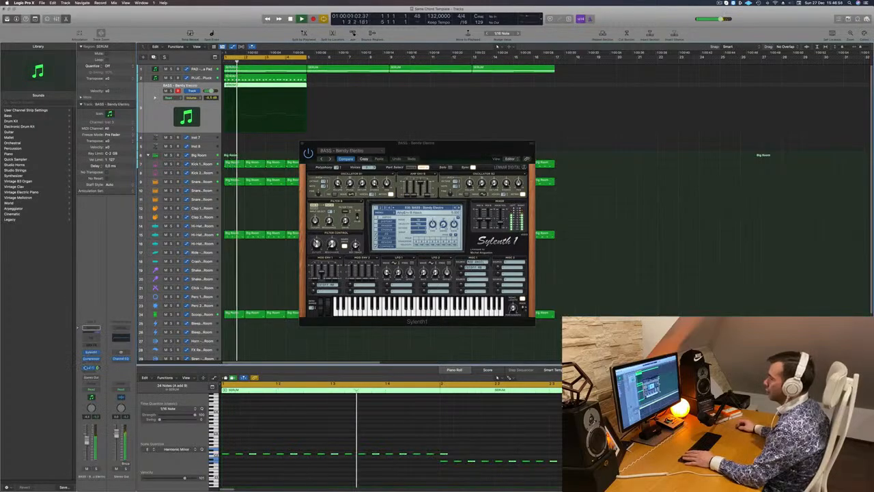
pyautogui.click(460, 207)
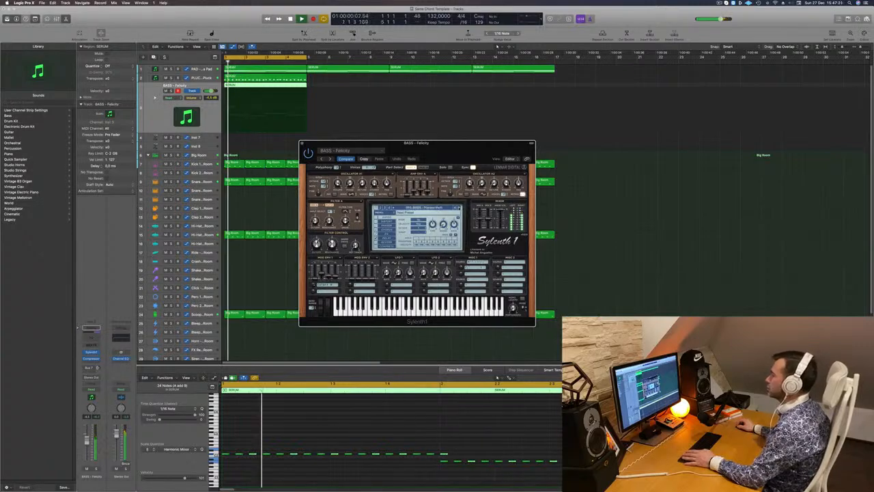
pyautogui.click(460, 207)
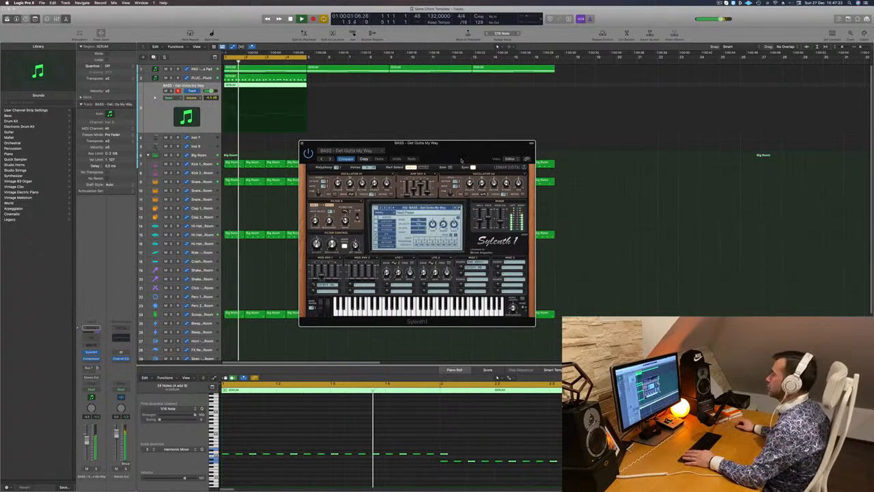
pyautogui.moveTo(450, 151)
pyautogui.mouseDown()
pyautogui.moveTo(523, 145)
pyautogui.moveTo(462, 152)
pyautogui.mouseUp()
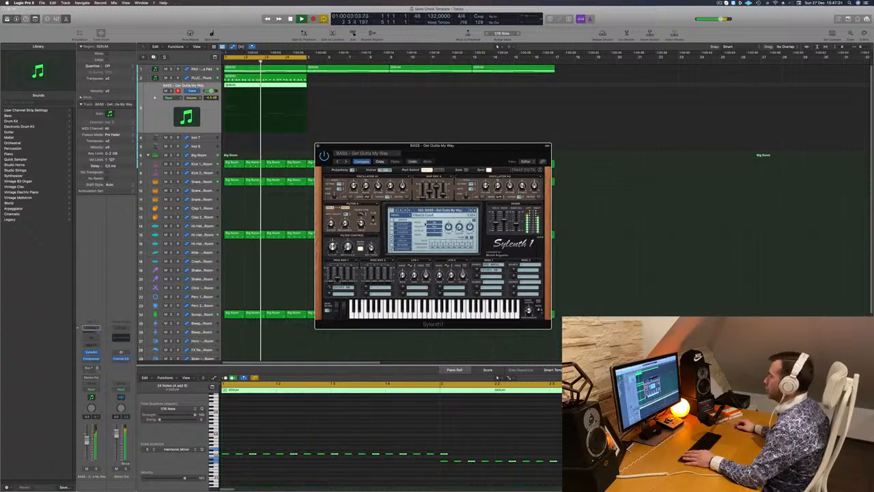
pyautogui.click(475, 210)
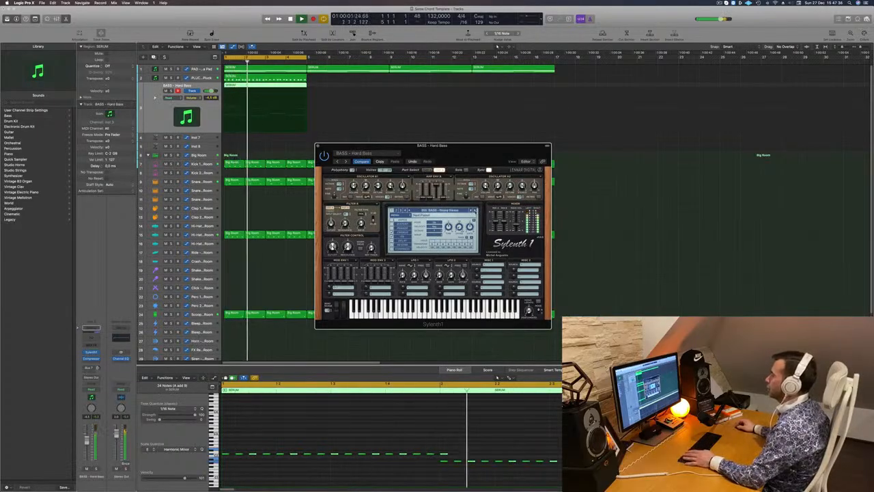
pyautogui.moveTo(464, 151); pyautogui.dragTo(492, 128)
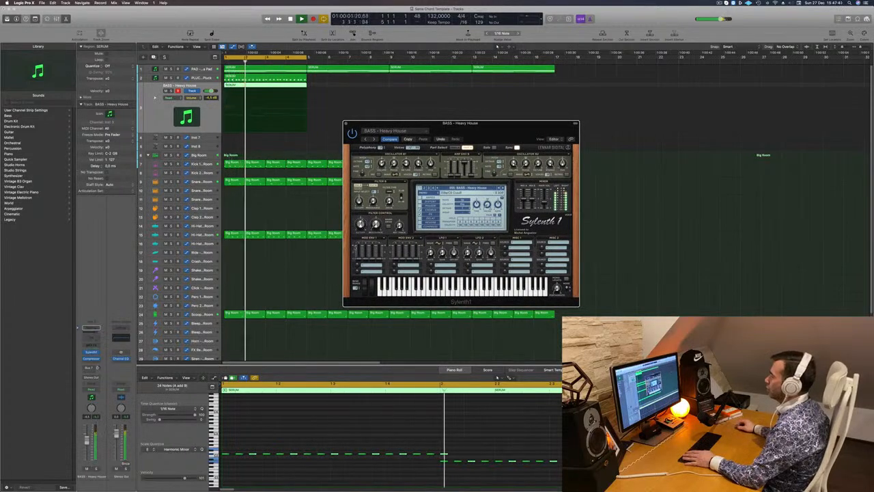
# Solo the bass track briefly and unsolo it to compare BASS - Heavy House alone and in the mix.
pyautogui.hotkey('ctrl', 's')
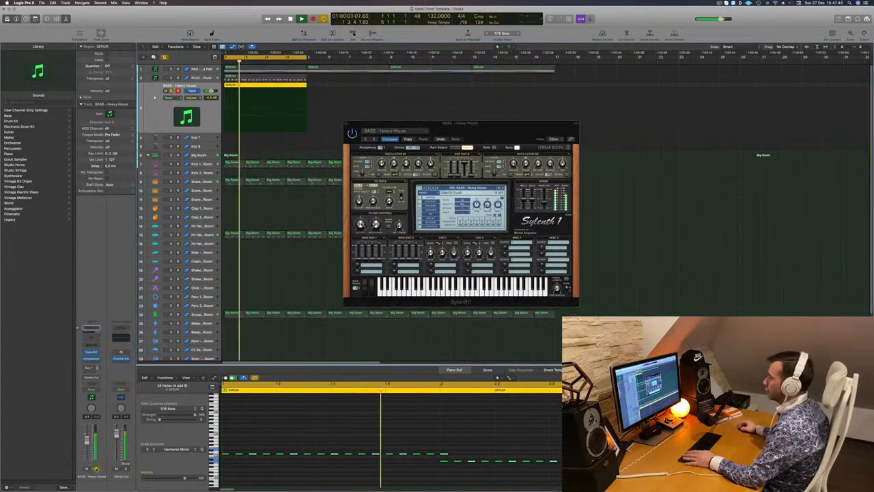
pyautogui.hotkey('ctrl', 's')
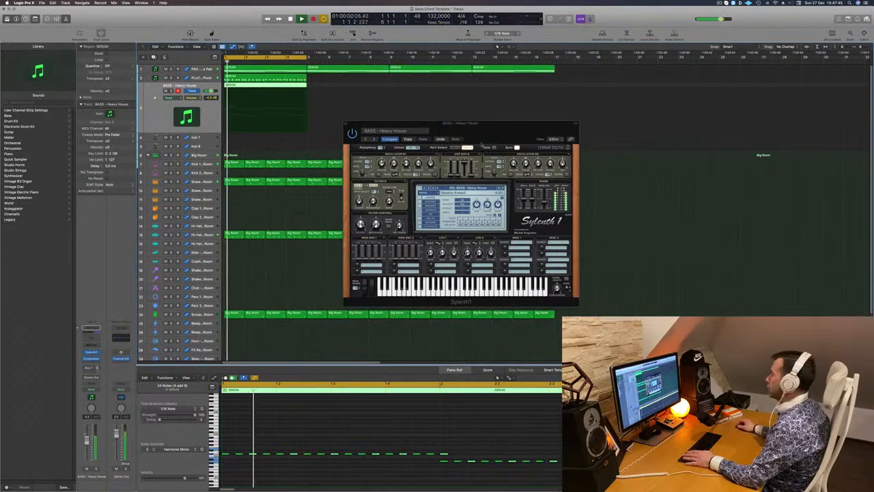
pyautogui.moveTo(487, 136); pyautogui.dragTo(452, 134)
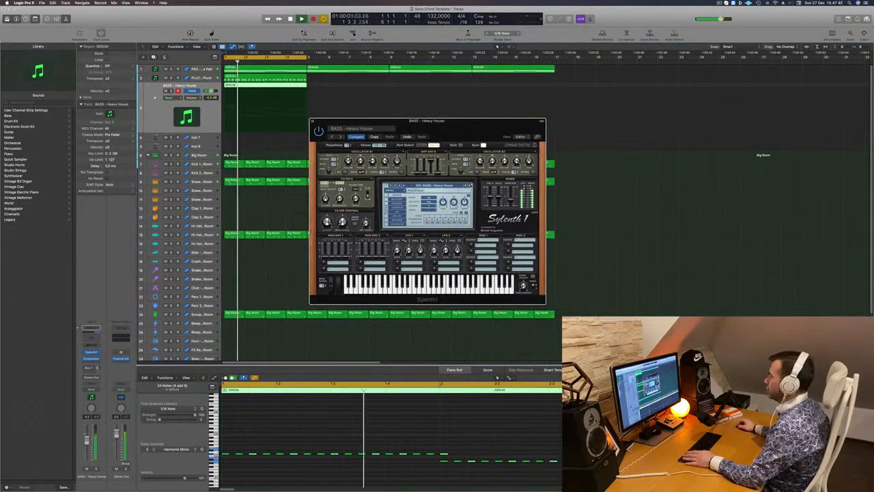
# Advance the bass preset to BASS - Let Go, transpose all bass notes up one octave, and replay the loop.
pyautogui.click(470, 187)
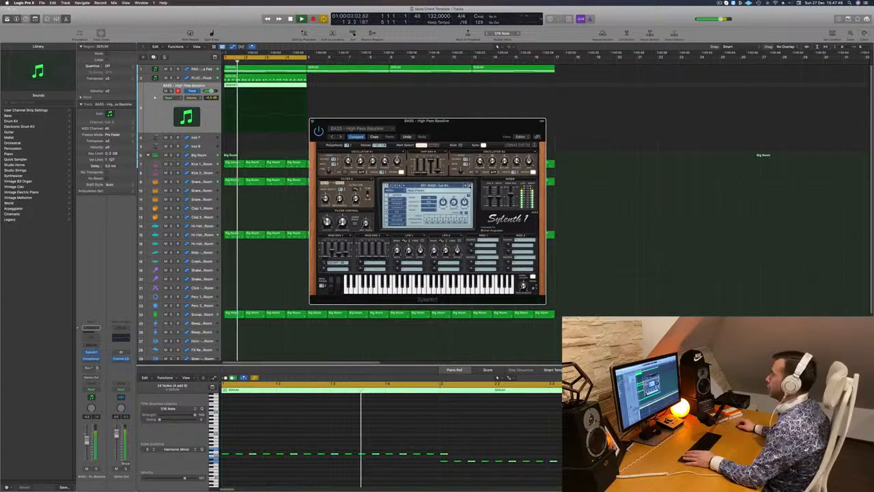
pyautogui.click(383, 420)
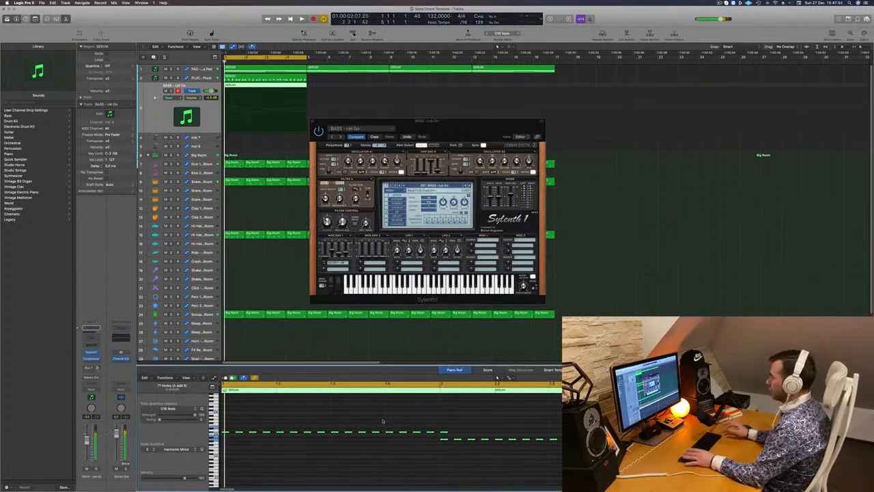
pyautogui.moveTo(474, 136); pyautogui.dragTo(489, 128)
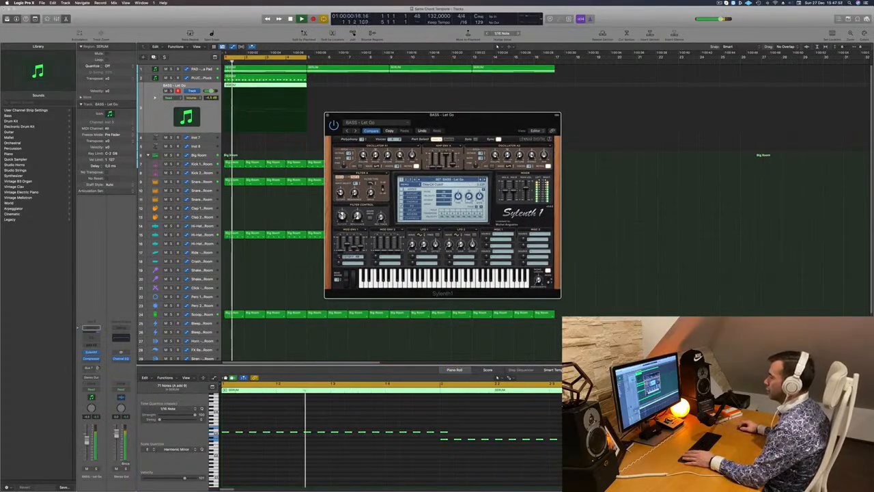
pyautogui.click(391, 417)
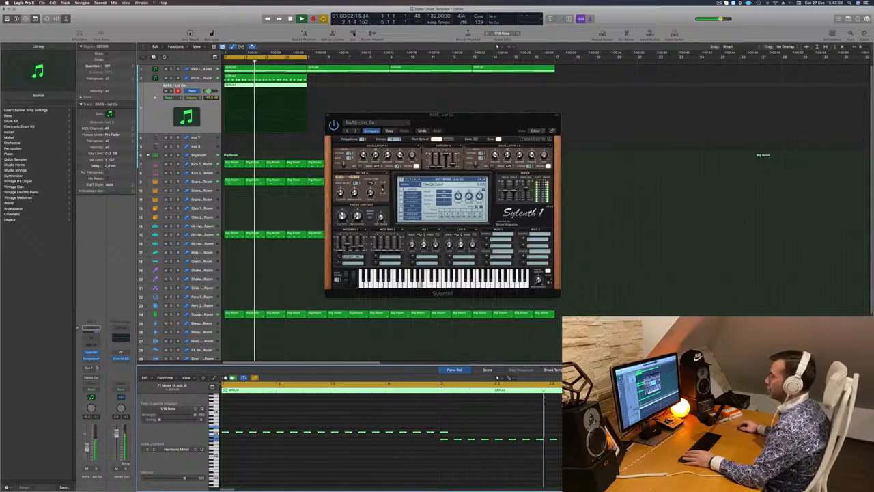
# Audition the Sylenth1 bass presets from BASS - Long Bass through BASS - Moog Style Bass, replaying the loop from the start.
pyautogui.click(485, 179)
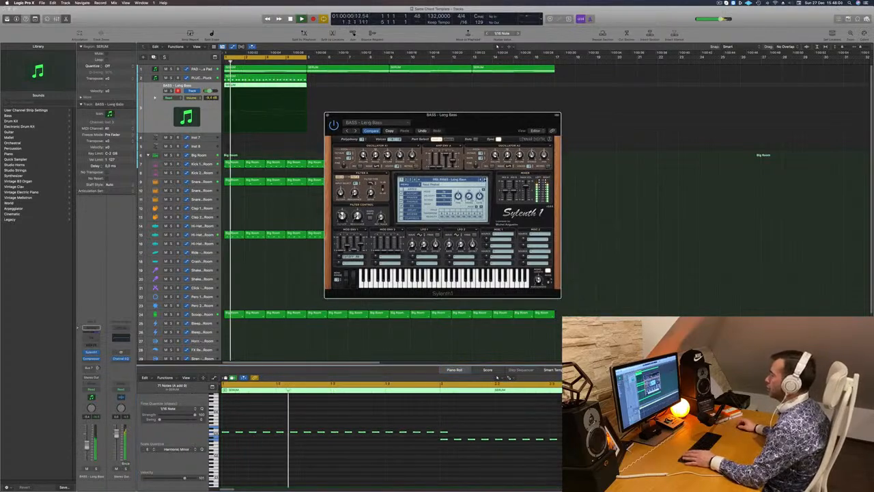
pyautogui.press('Return')
pyautogui.moveTo(485, 180); pyautogui.dragTo(475, 176)
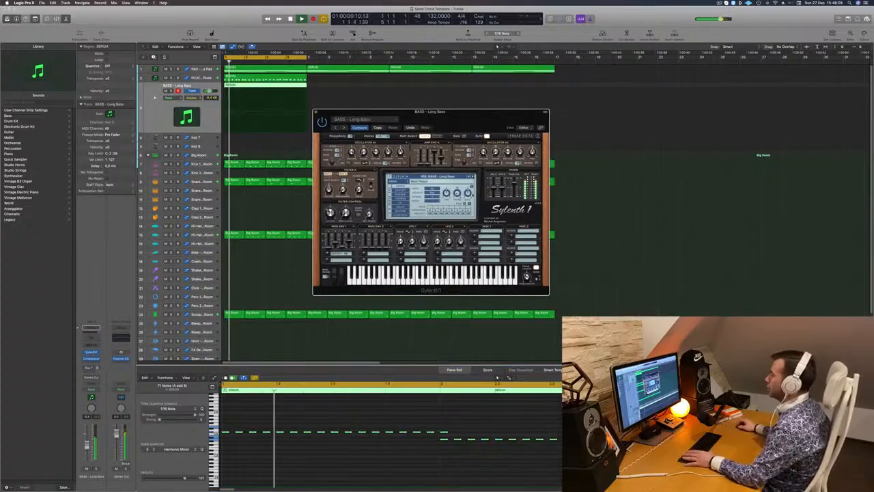
pyautogui.press('Return')
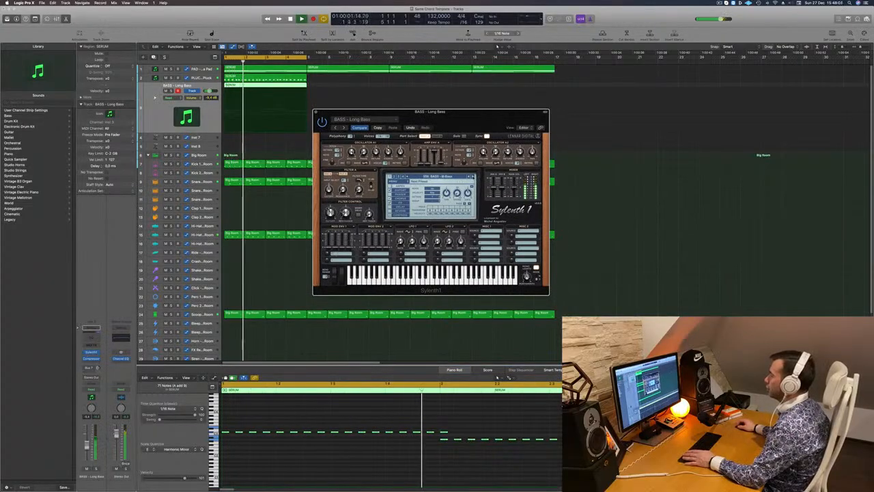
pyautogui.click(474, 176)
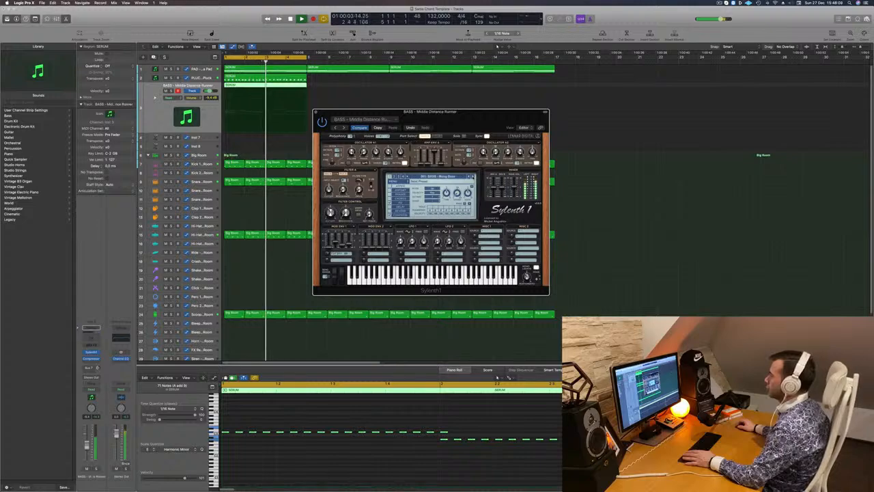
pyautogui.click(474, 176)
pyautogui.press('Return')
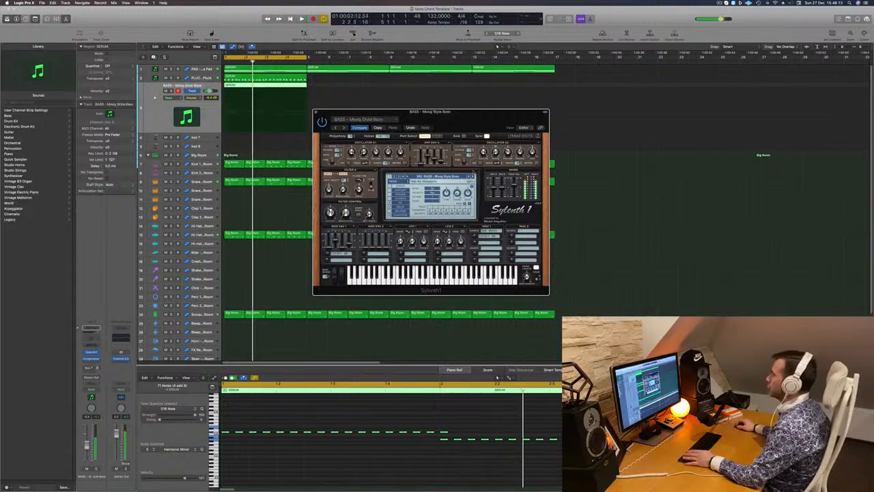
# Continue auditioning bass presets in the mix, from BASS - Pitch Attack through BASS - Show Me.
pyautogui.click(474, 177)
pyautogui.click(474, 176)
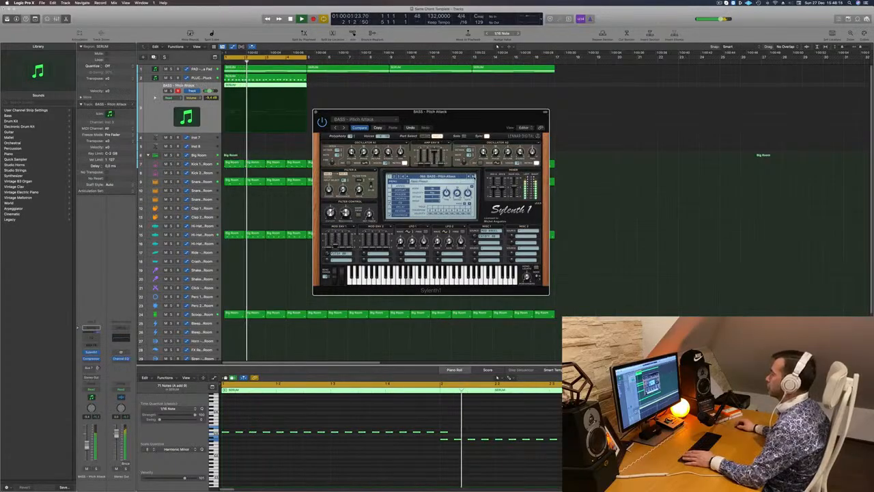
pyautogui.press('Return')
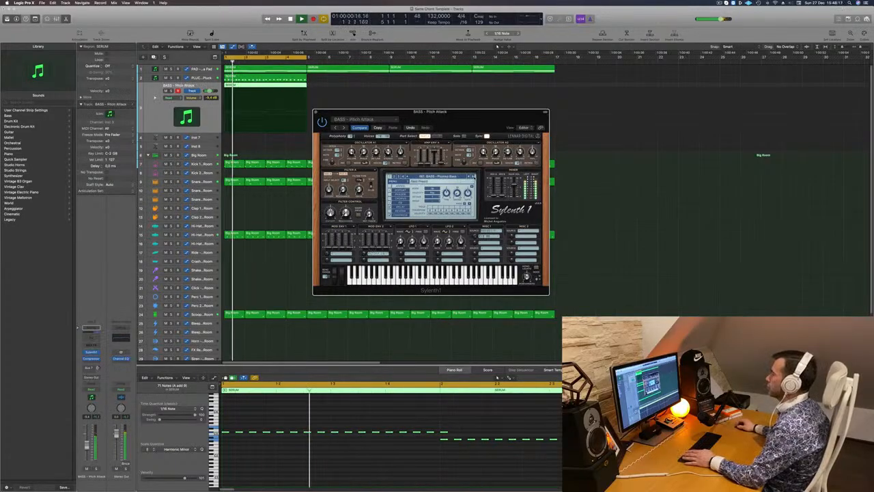
pyautogui.click(474, 176)
pyautogui.click(474, 176)
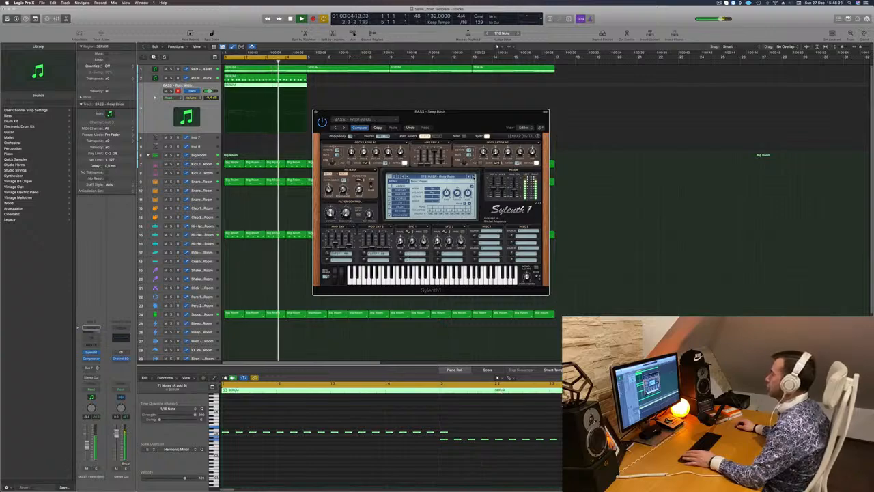
pyautogui.click(474, 176)
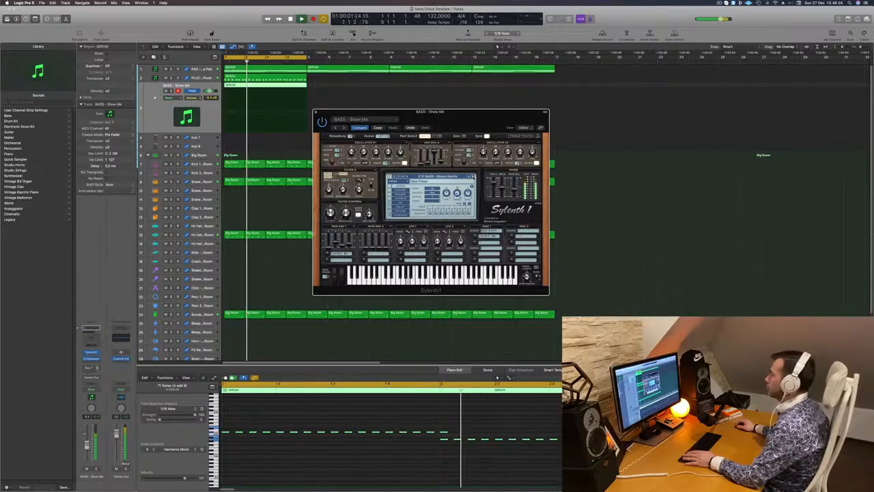
# Advance through BASS - Sub Bass, BASS - Sun To Me and BASS - Trance Bassline 2 until BASS - Wippenberg is loaded.
pyautogui.click(473, 177)
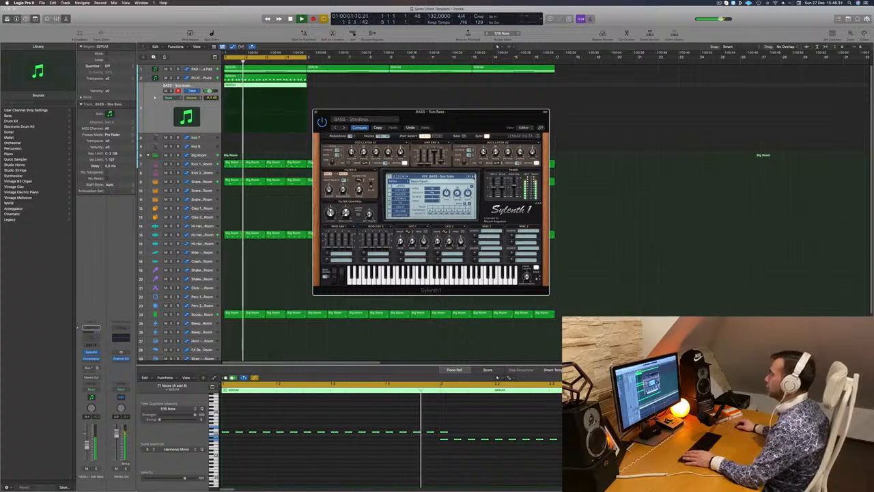
pyautogui.click(473, 177)
pyautogui.click(473, 177)
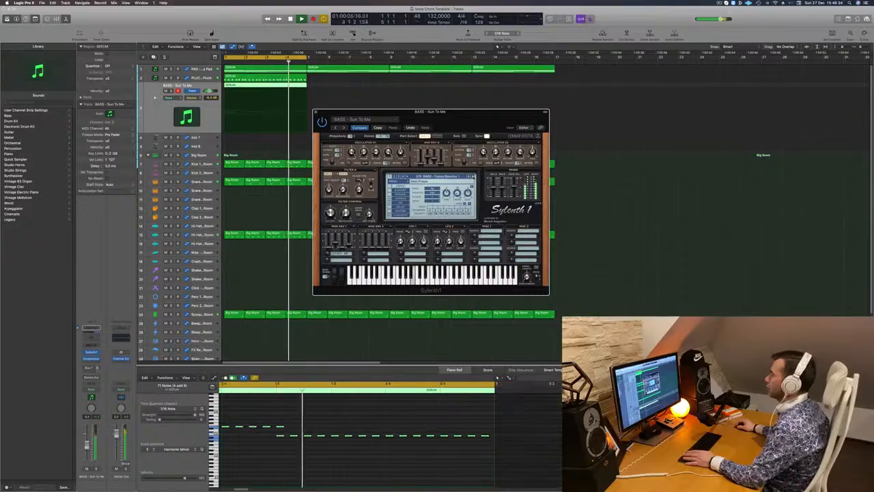
pyautogui.click(473, 177)
pyautogui.click(473, 177)
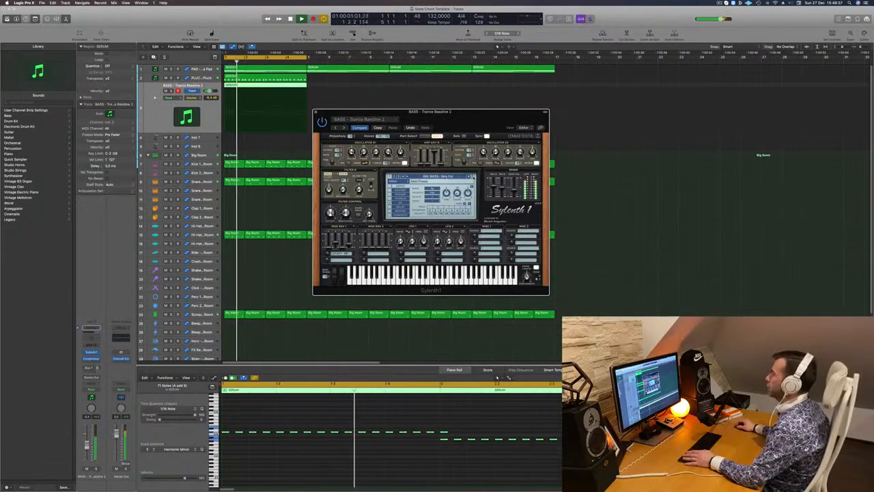
pyautogui.click(473, 177)
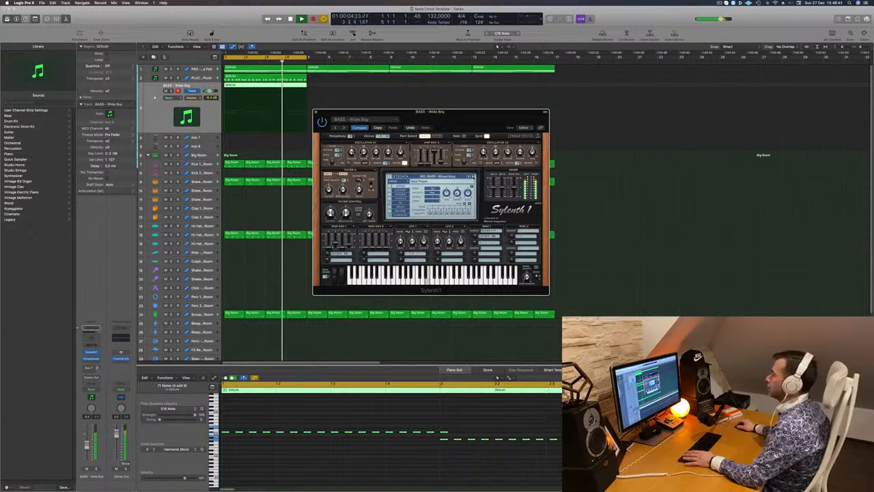
pyautogui.click(473, 177)
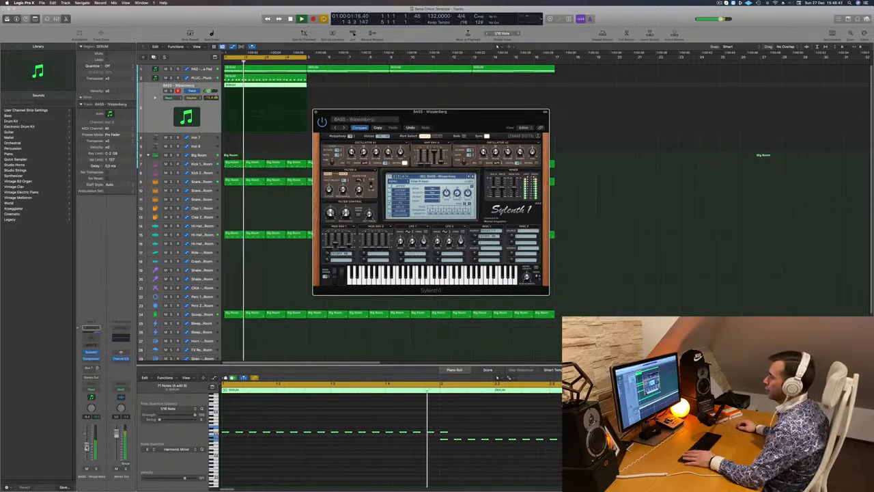
# Solo and unsolo the bass track, lower its volume to about -13.4 dB, and hide the Sylenth1 window.
pyautogui.hotkey('ctrl', 's')
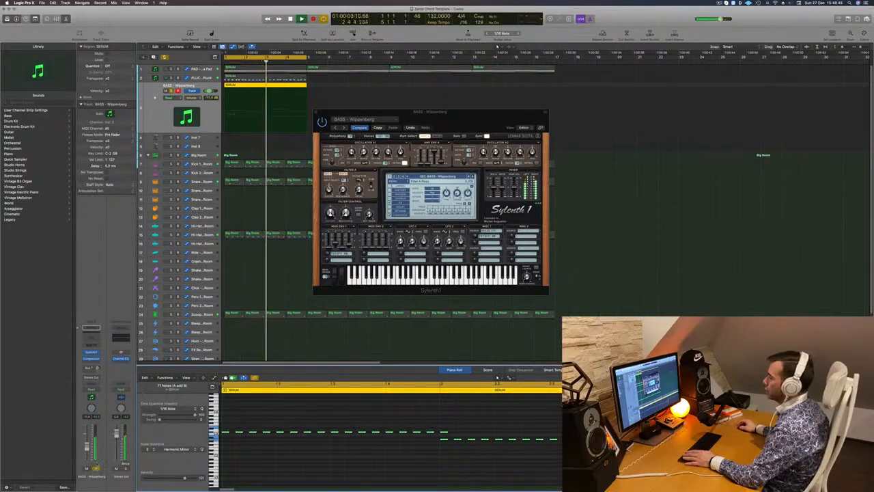
pyautogui.hotkey('ctrl', 's')
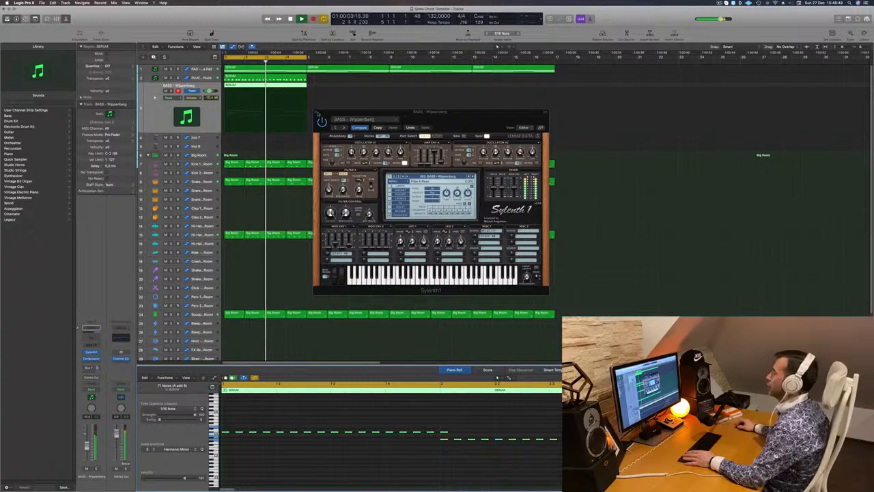
pyautogui.press('v')
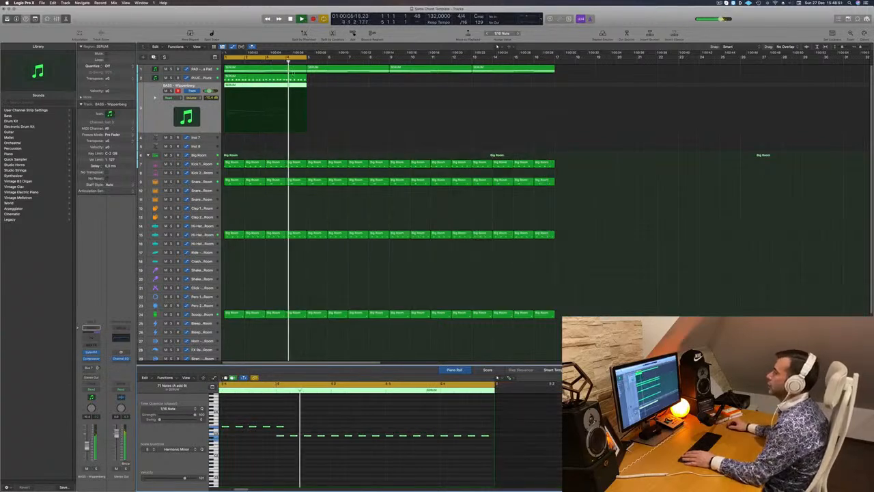
# Replay the loop from the start and review the pad track's Sylenth1 instrument, PAD - Arjuna Pad.
pyautogui.click(225, 61)
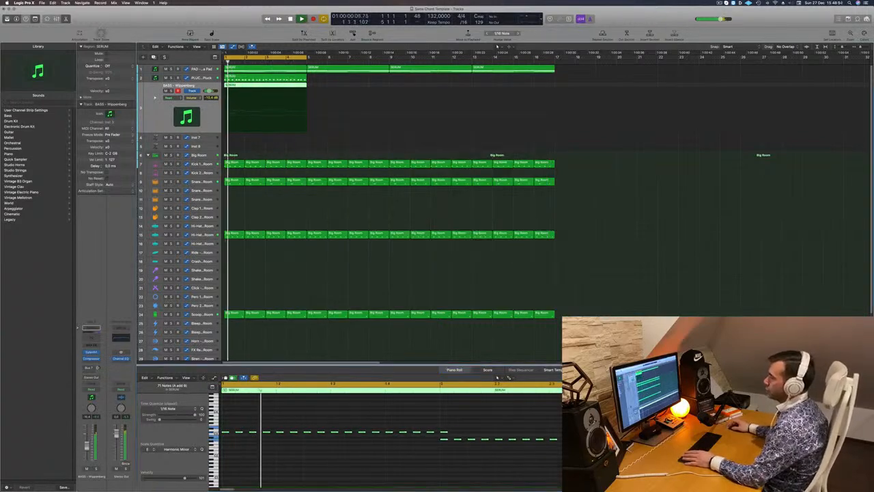
pyautogui.press('Return')
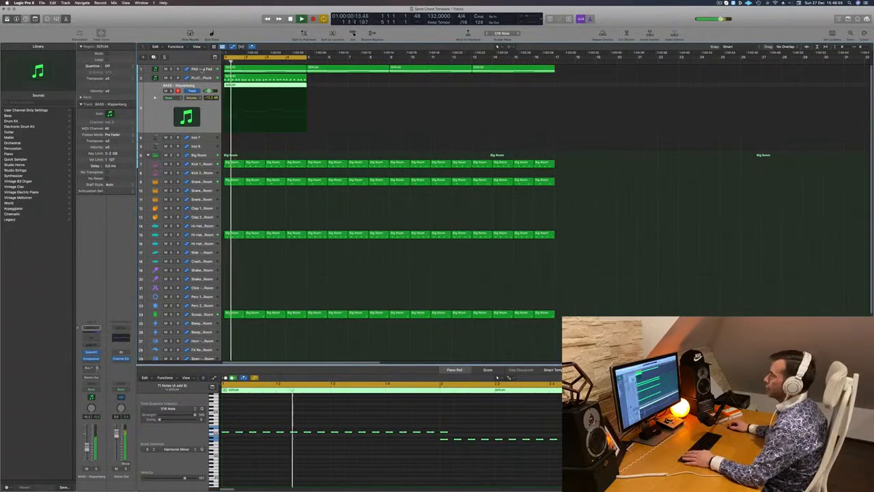
pyautogui.click(202, 69)
pyautogui.press('Return')
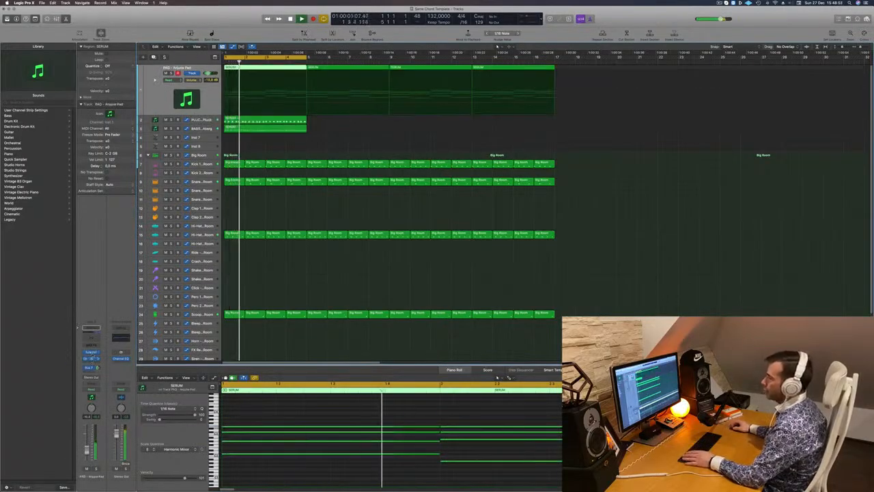
pyautogui.press('v')
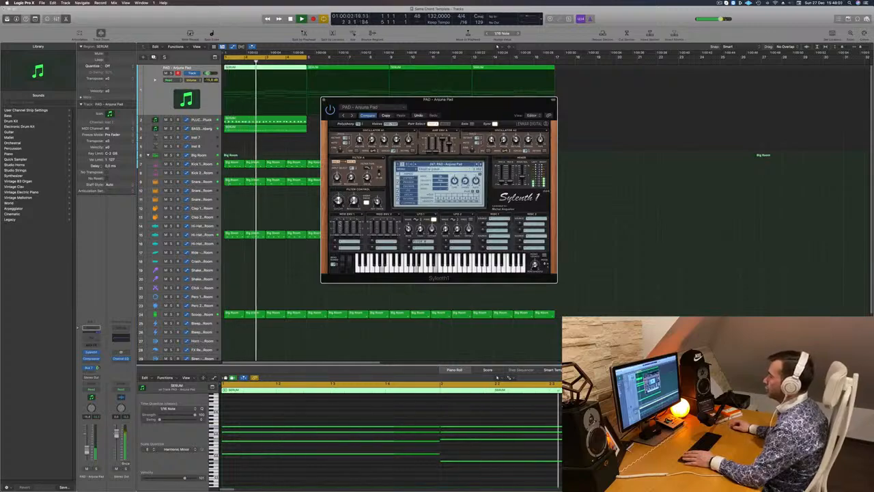
pyautogui.click(324, 101)
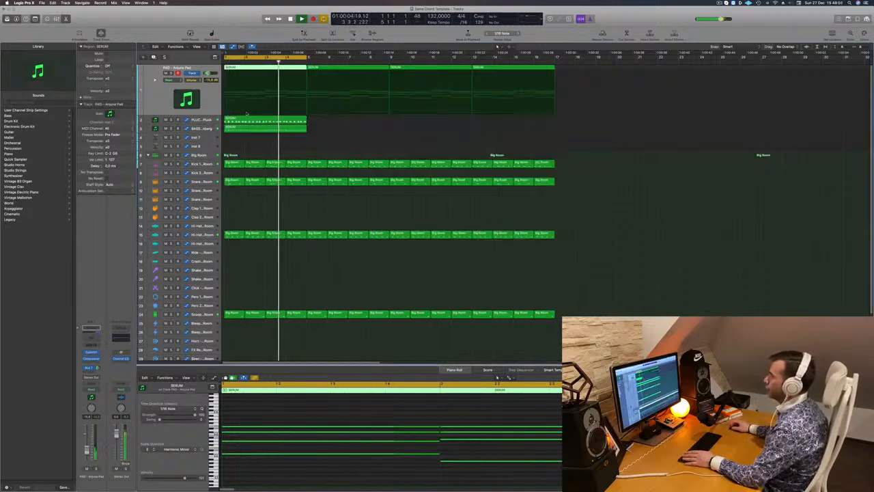
# Inspect the pluck track's Sylenth1 with the PLUCK - Metallic Pluck preset, close it, and restart playback.
pyautogui.click(208, 120)
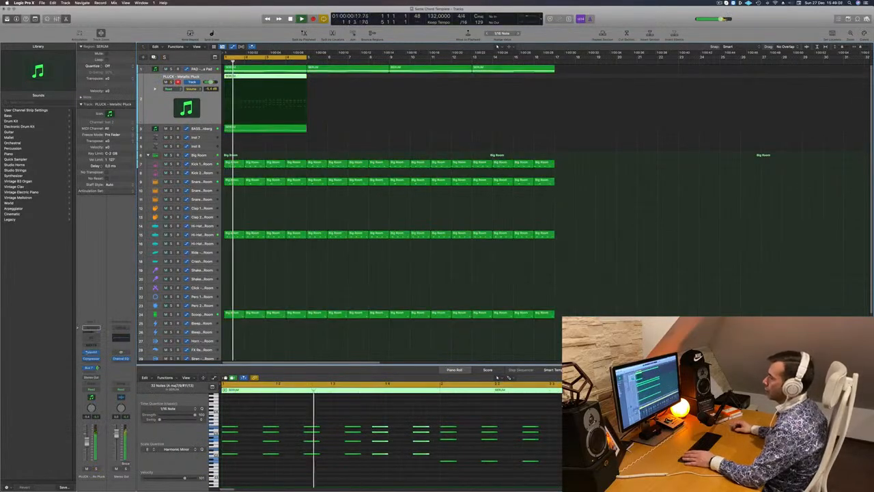
pyautogui.click(90, 352)
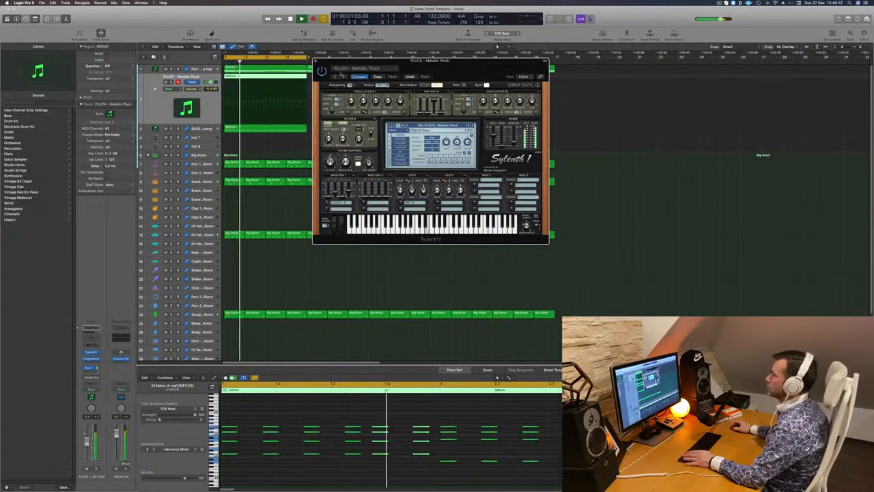
pyautogui.press('space')
pyautogui.press('space')
pyautogui.click(315, 60)
pyautogui.press('space')
pyautogui.press('space')
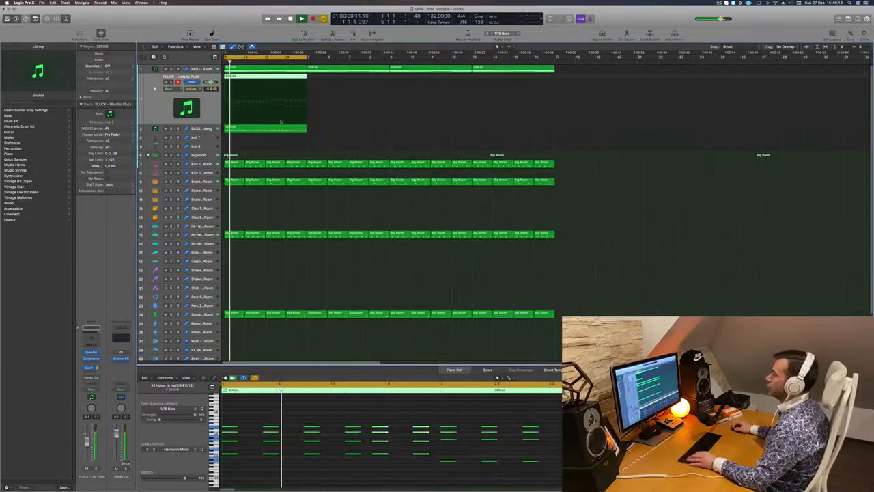
# Copy the four-bar pluck and bass regions to fill 16 bars, and extend the cycle range to bar 17.
pyautogui.moveTo(266, 137)
pyautogui.mouseDown()
pyautogui.moveTo(284, 71)
pyautogui.moveTo(280, 86)
pyautogui.moveTo(282, 78)
pyautogui.moveTo(359, 81)
pyautogui.moveTo(254, 133)
pyautogui.mouseUp()
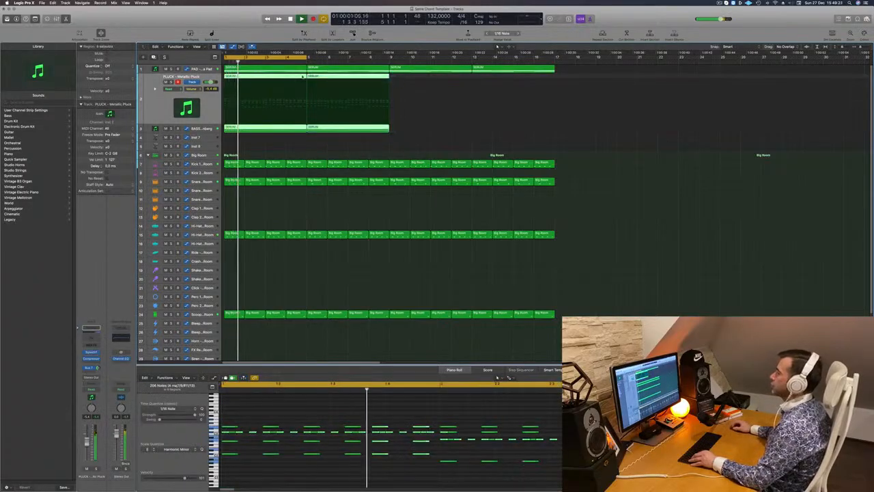
pyautogui.moveTo(302, 76); pyautogui.dragTo(468, 77)
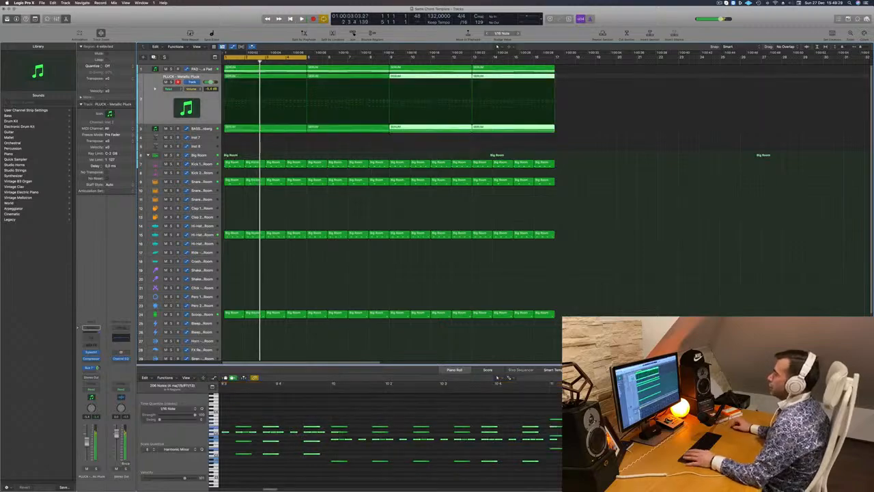
pyautogui.moveTo(307, 56); pyautogui.dragTo(557, 57)
pyautogui.click(266, 144)
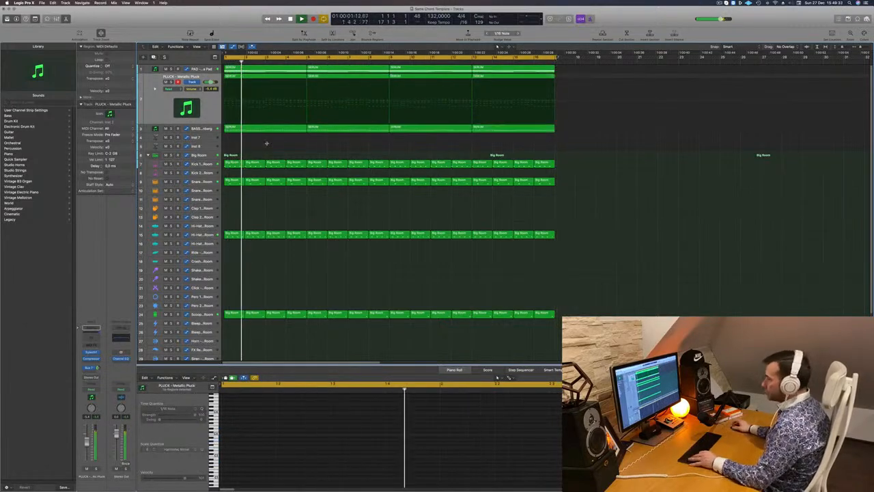
# Color and name all regions by their tracks, then check the Kick 1 track and clear the region selection.
pyautogui.press('super+a')
pyautogui.rightClick(289, 127)
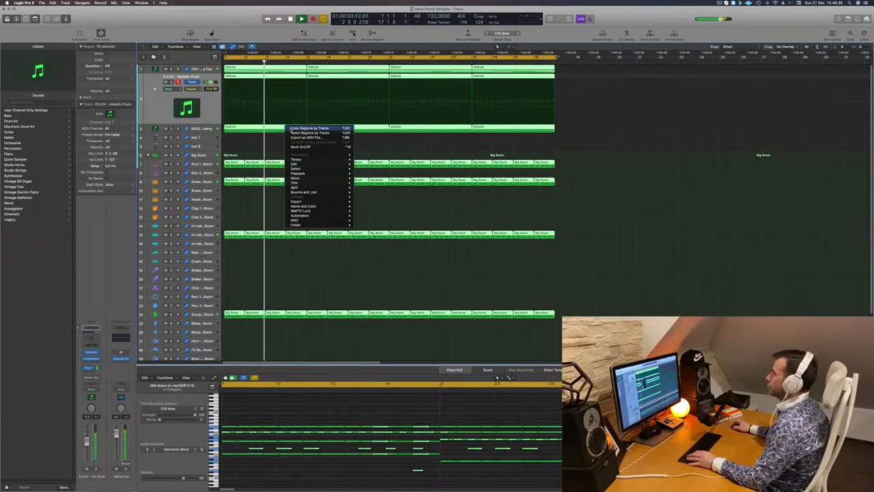
pyautogui.click(300, 128)
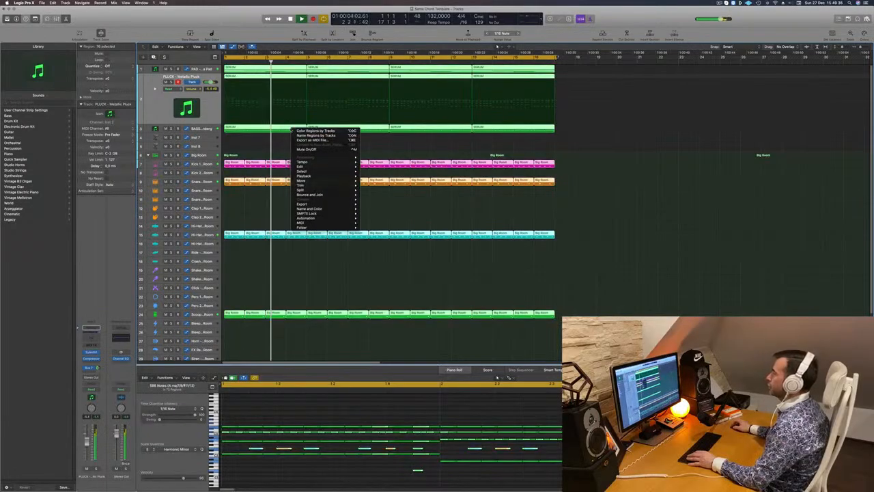
pyautogui.click(277, 144)
pyautogui.press('Return')
pyautogui.hotkey('alt', 'shift', 'n')
pyautogui.click(159, 165)
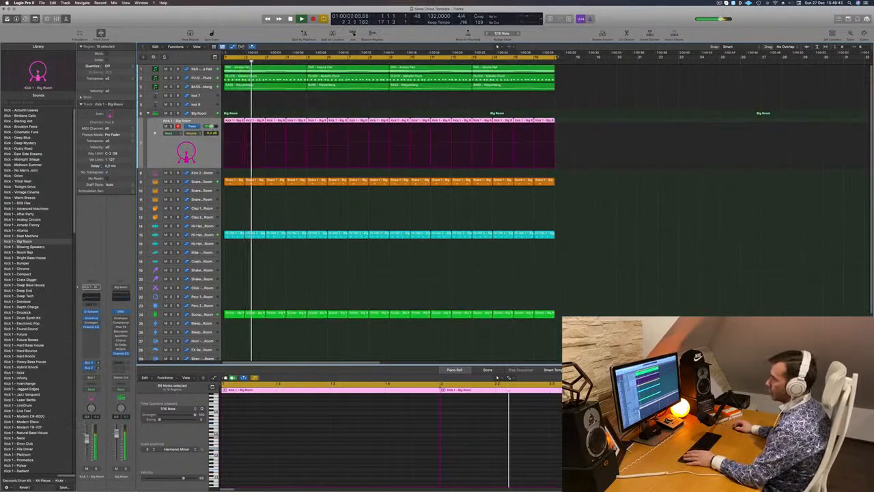
pyautogui.click(243, 101)
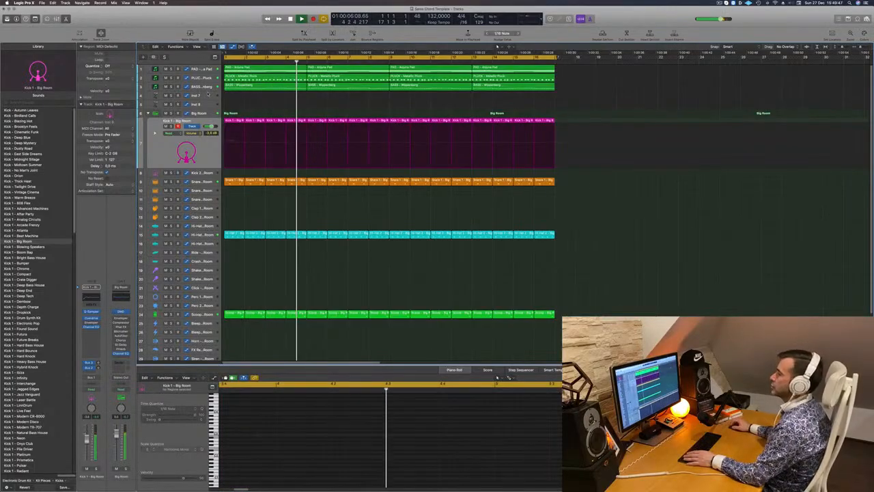
# Duplicate the Arjuna Pad track with its Sylenth1 setup and place the empty copy directly below the bass track.
pyautogui.click(231, 97)
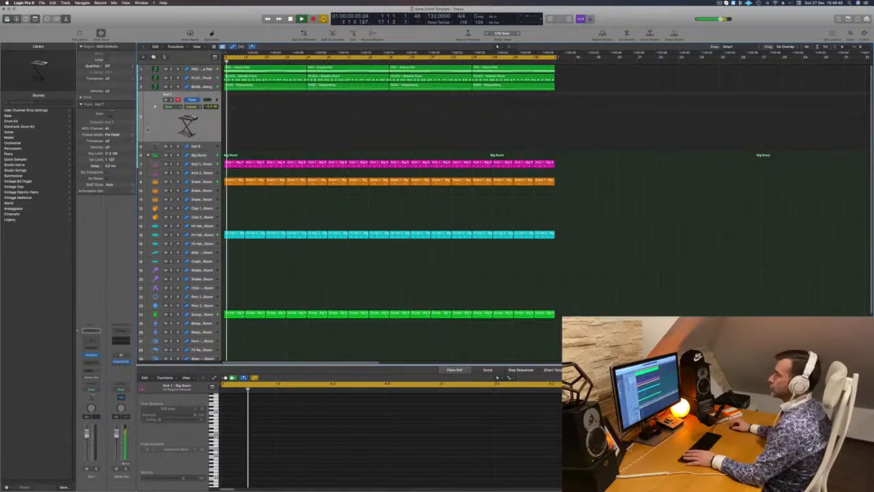
pyautogui.click(198, 69)
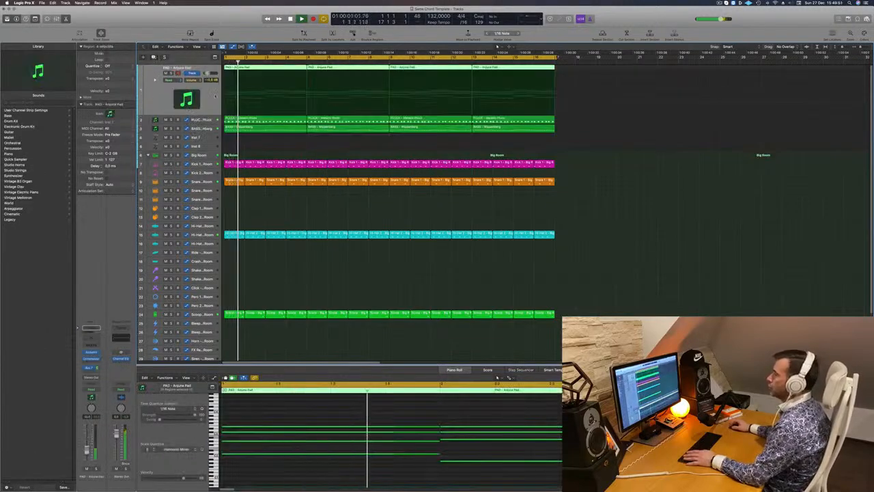
pyautogui.press('super+d')
pyautogui.moveTo(207, 94); pyautogui.dragTo(208, 138)
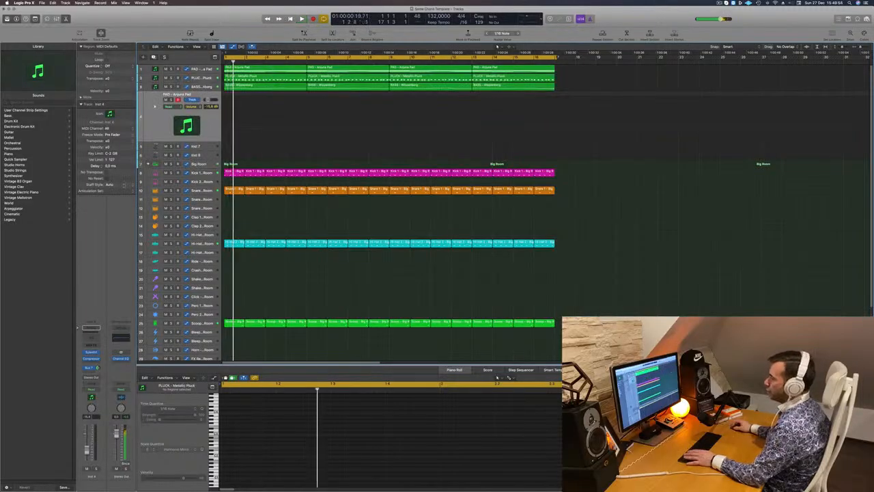
# Show Musical Typing and open Sylenth1 on the duplicated Arjuna Pad track, placing the plugin window over the middle of the arrangement.
pyautogui.press('super+k')
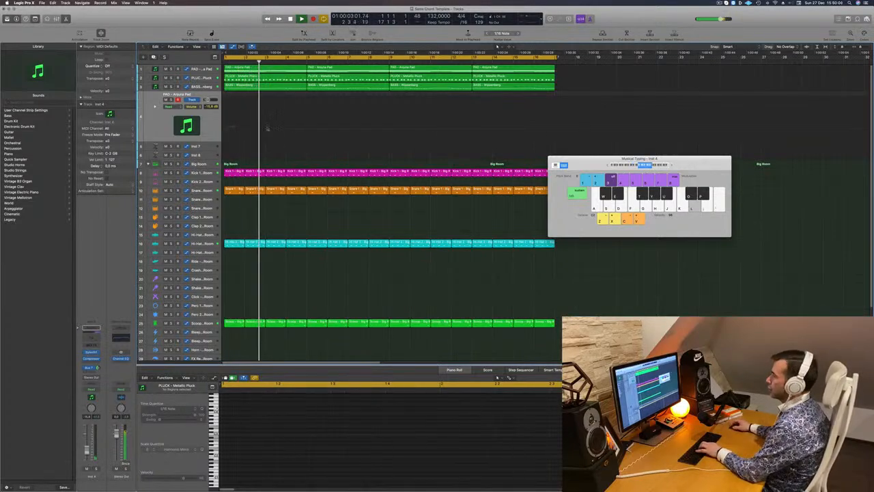
pyautogui.click(91, 353)
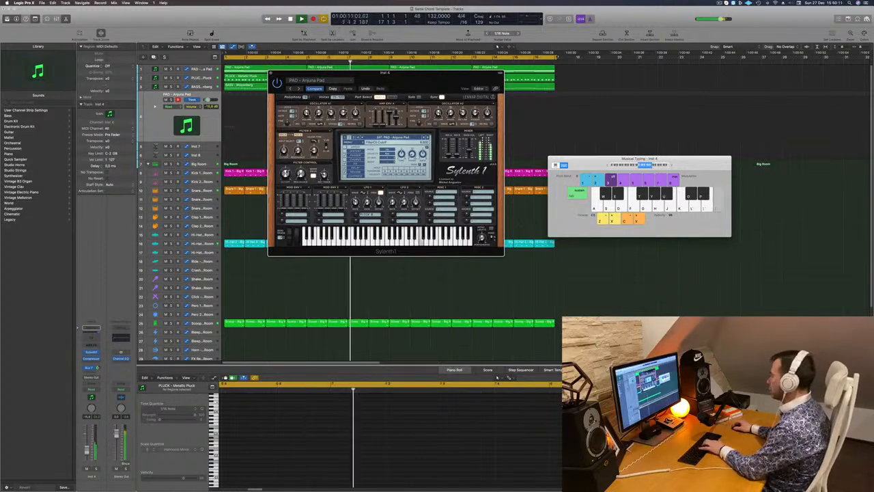
pyautogui.moveTo(386, 72); pyautogui.dragTo(551, 83)
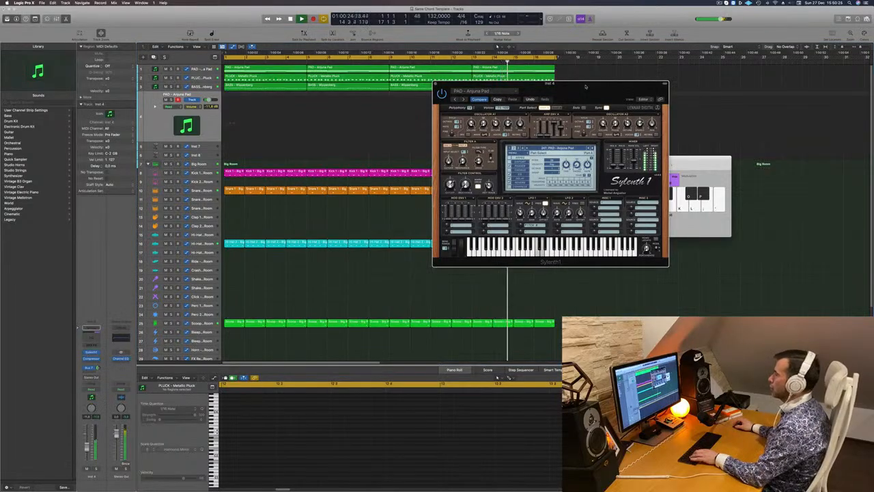
pyautogui.moveTo(548, 90); pyautogui.dragTo(515, 93)
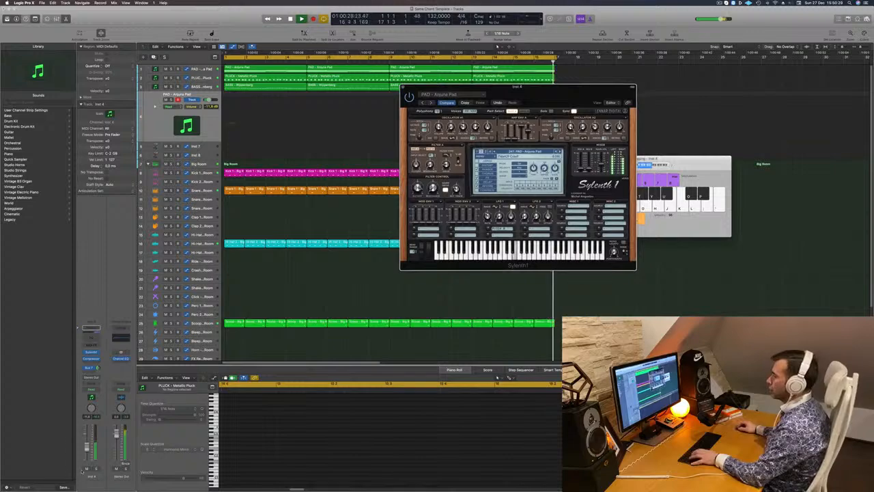
# Record a new melody from the start of the song on the duplicated Arjuna Pad track, and stop after the take.
pyautogui.press('Return')
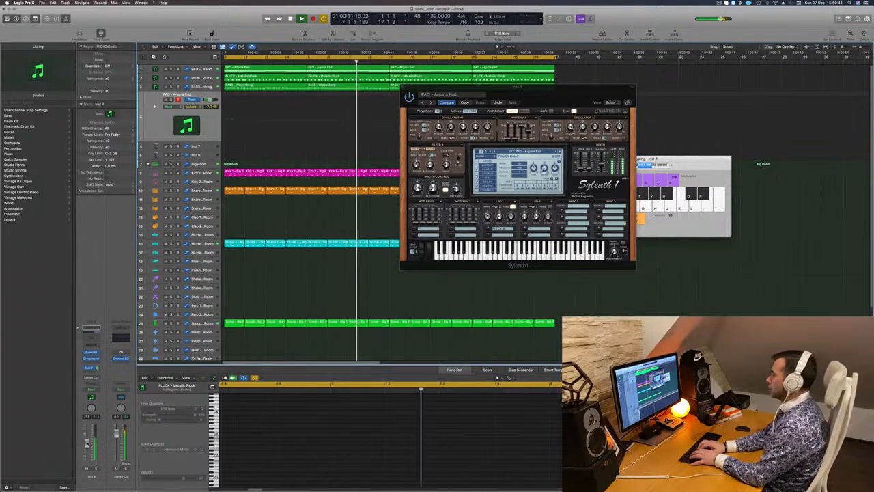
pyautogui.press('r')
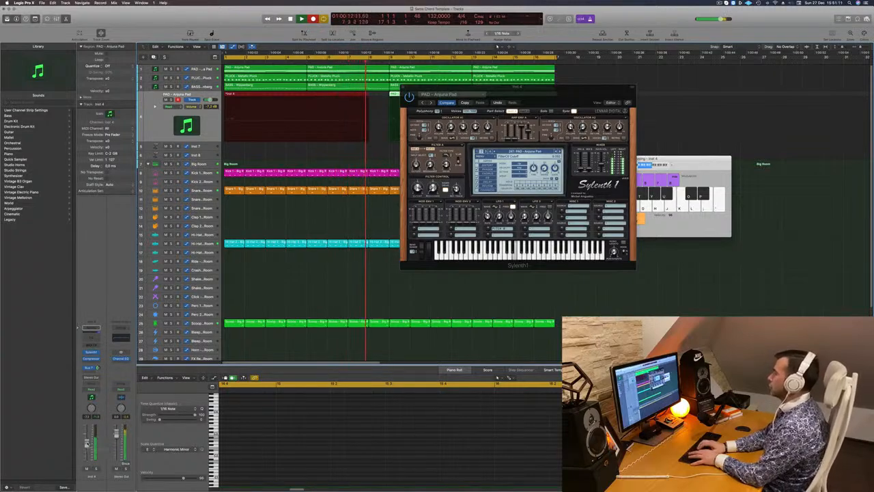
pyautogui.press('space')
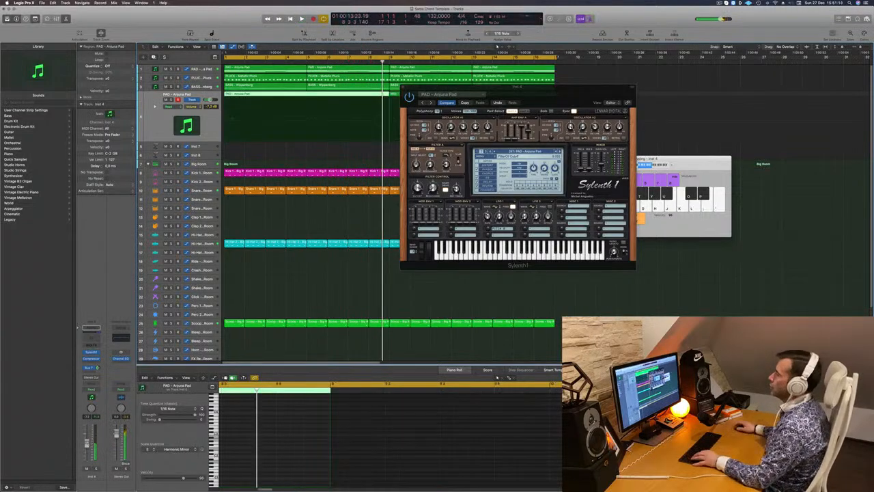
# Split off the recording's first four bars, delete them, and move the bar 5 to 9 region to bar 1.
pyautogui.press('super+space')
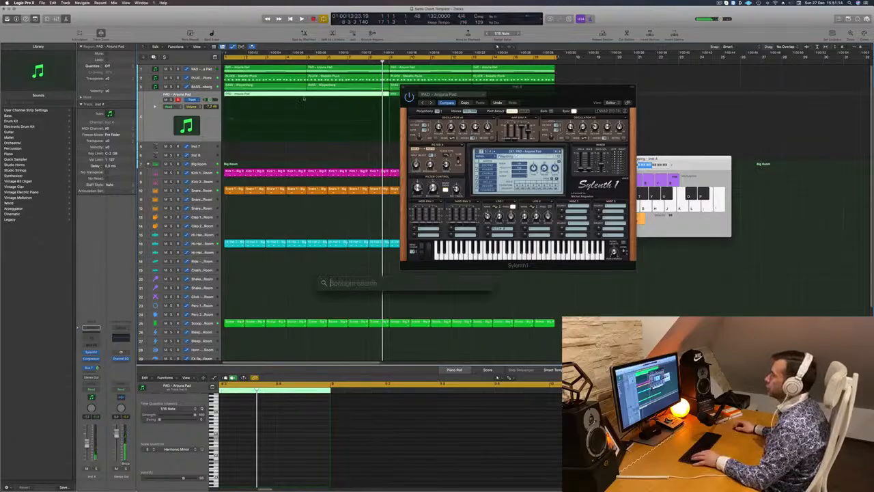
pyautogui.keyDown('super'); pyautogui.doubleClick(306, 98); pyautogui.keyUp('super')
pyautogui.click(297, 96)
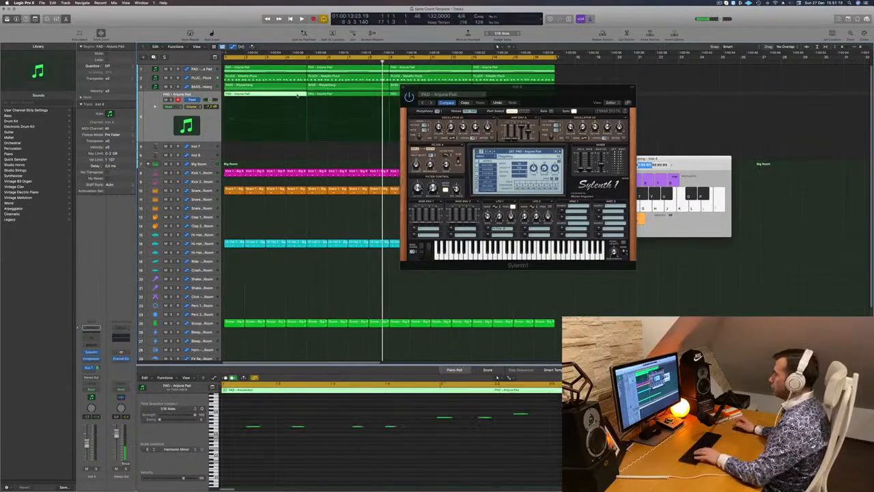
pyautogui.press('Delete')
pyautogui.moveTo(337, 96); pyautogui.dragTo(254, 96)
pyautogui.moveTo(556, 58); pyautogui.dragTo(555, 59)
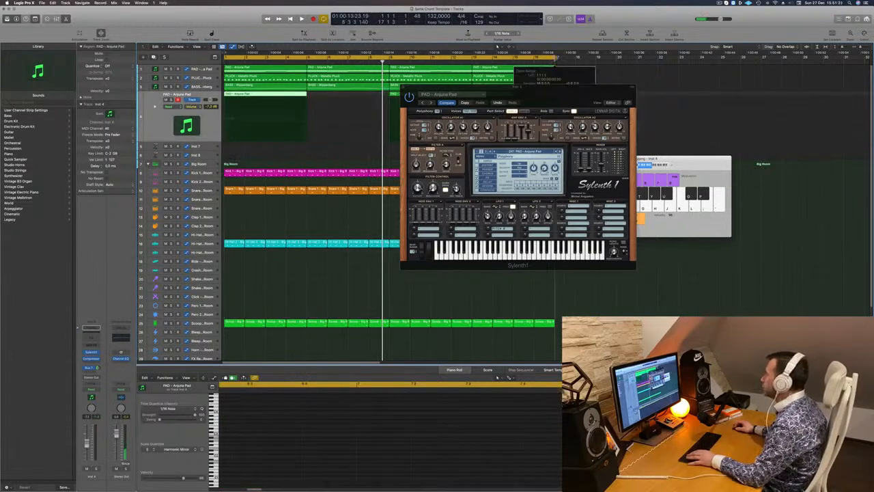
# Move the Sylenth1 window clear of the regions, quantize all notes of the four-bar melody to 1/16, and play it back.
pyautogui.press('space')
pyautogui.moveTo(442, 88); pyautogui.dragTo(642, 91)
pyautogui.press('Return')
pyautogui.press('space')
pyautogui.click(359, 444)
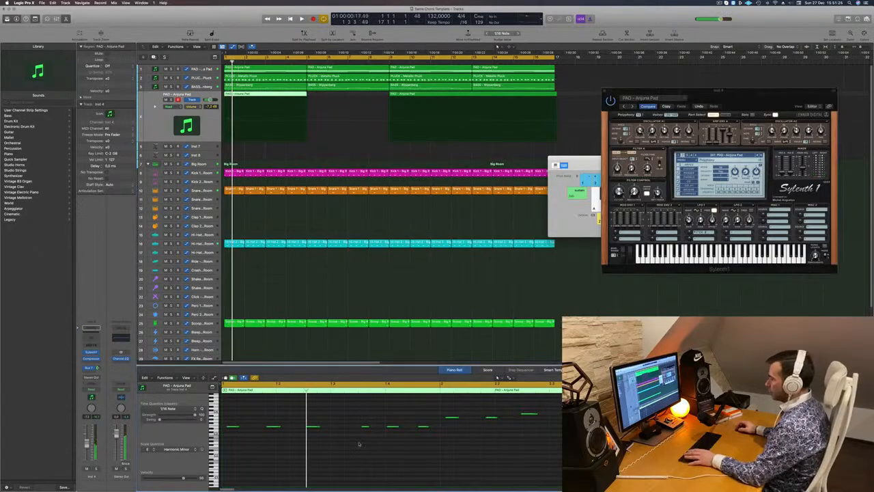
pyautogui.press('space')
pyautogui.press('super+Left')
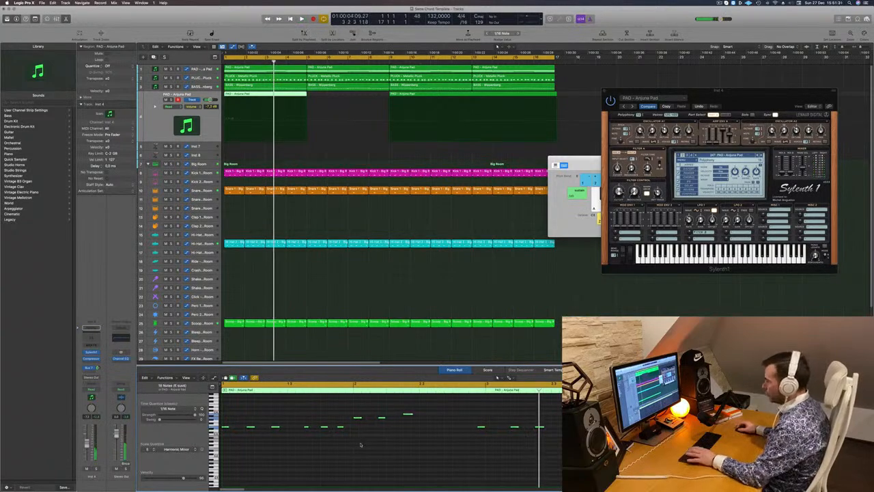
pyautogui.press('space')
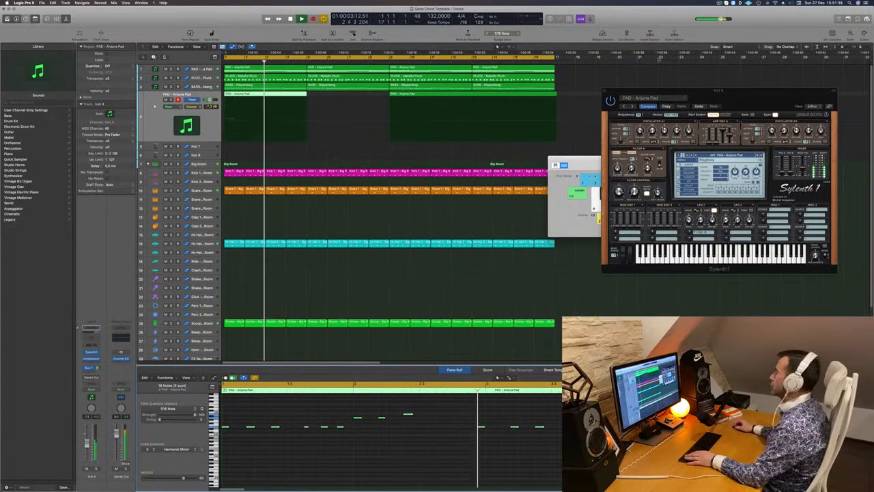
# Delete the leftover melody recording from bar 9 on the duplicated pad track and restart playback.
pyautogui.press('space')
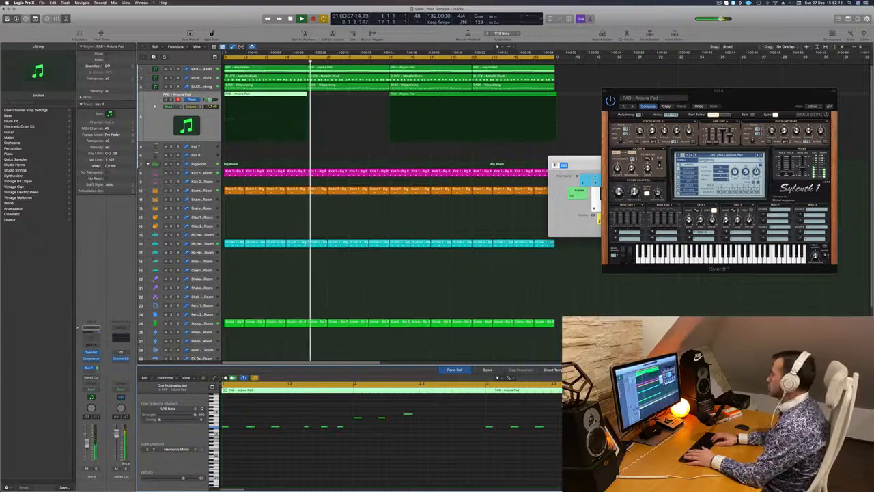
pyautogui.press('Return')
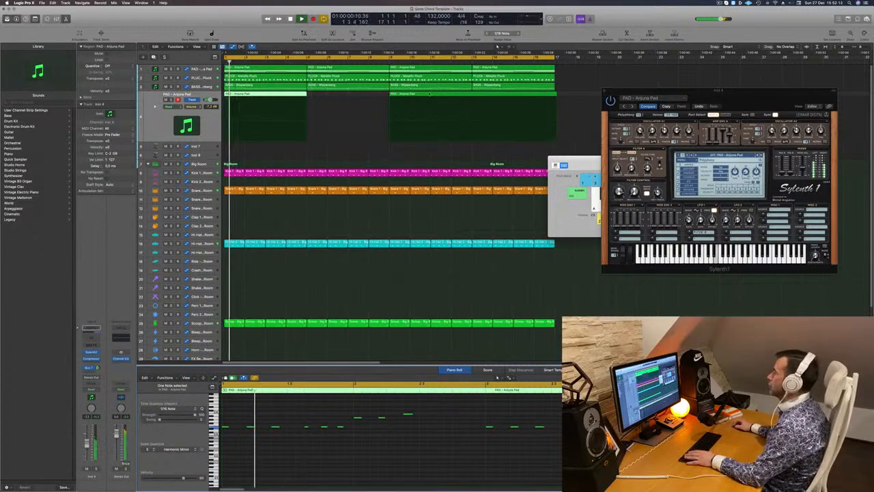
pyautogui.click(429, 94)
pyautogui.press('Delete')
pyautogui.press('space')
pyautogui.press('space')
pyautogui.press('space')
pyautogui.press('space')
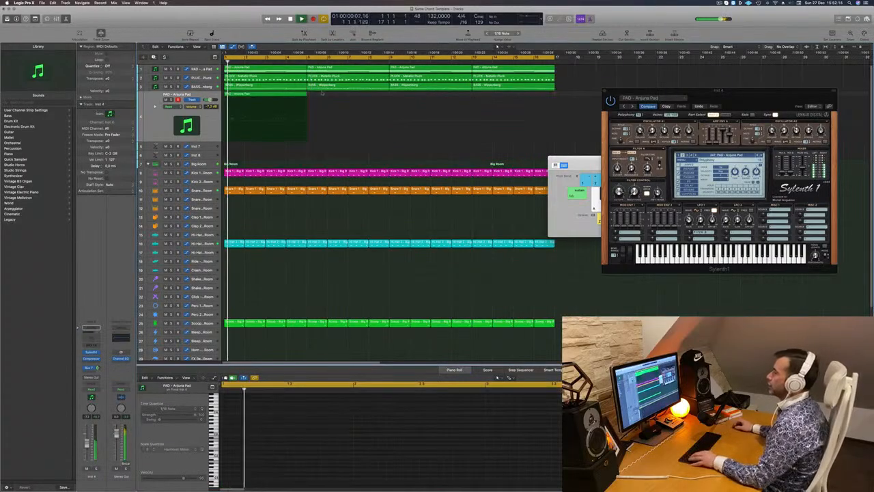
# Copy the four-bar melody region to bars 5, 9 and 13 to fill 16 bars, and play from the start.
pyautogui.moveTo(260, 100); pyautogui.dragTo(341, 100)
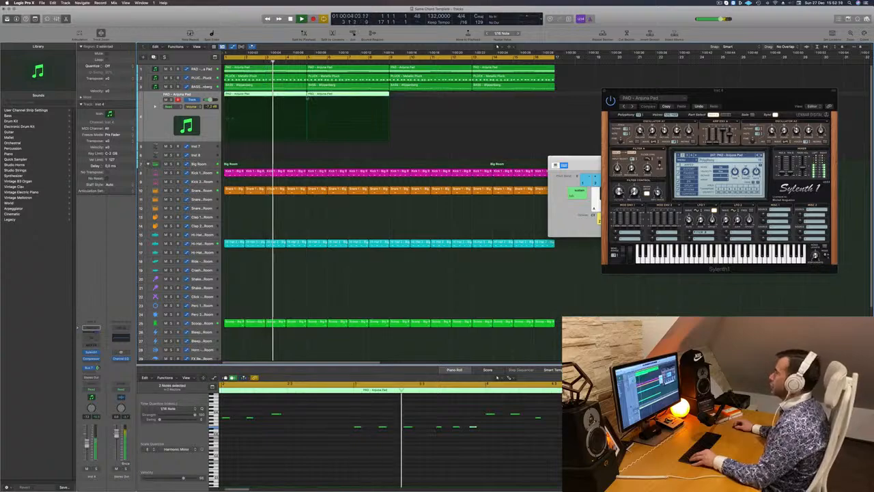
pyautogui.moveTo(288, 100); pyautogui.dragTo(453, 102)
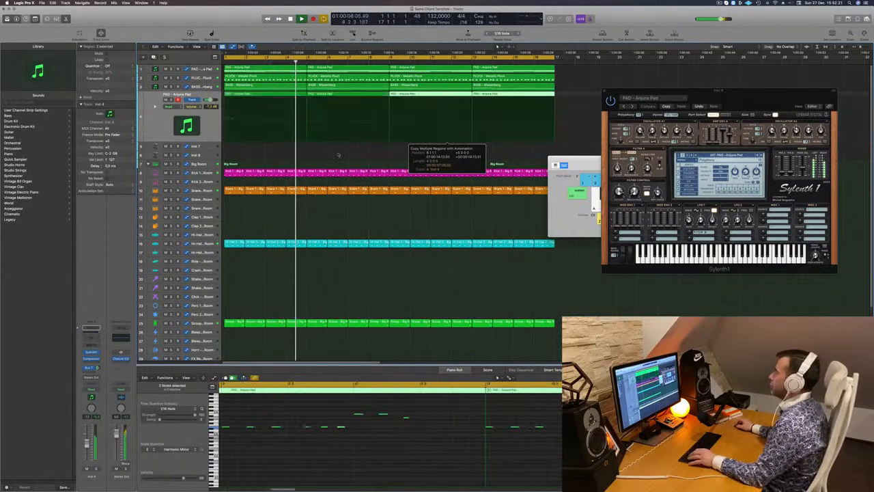
pyautogui.press('Return')
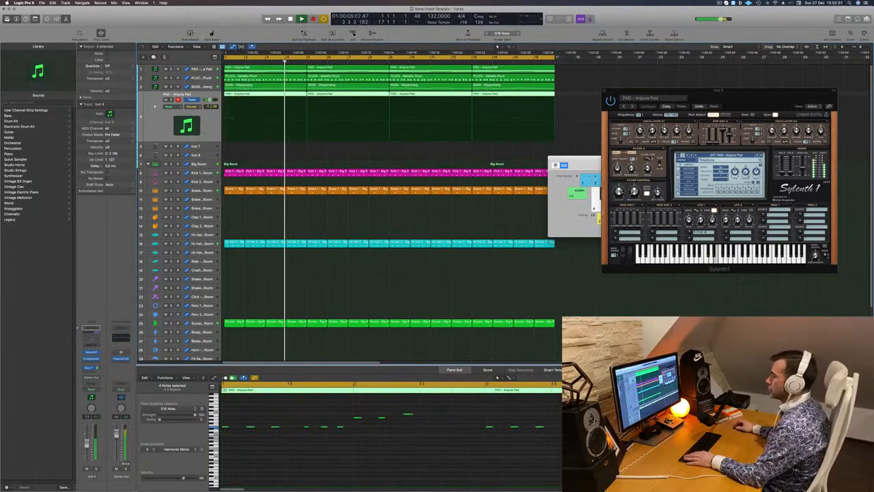
# Add a Channel EQ to the melody track with a 12 dB/Oct low cut at 278 Hz, and fine-tune the track volume.
pyautogui.click(90, 335)
pyautogui.press('Return')
pyautogui.click(301, 102)
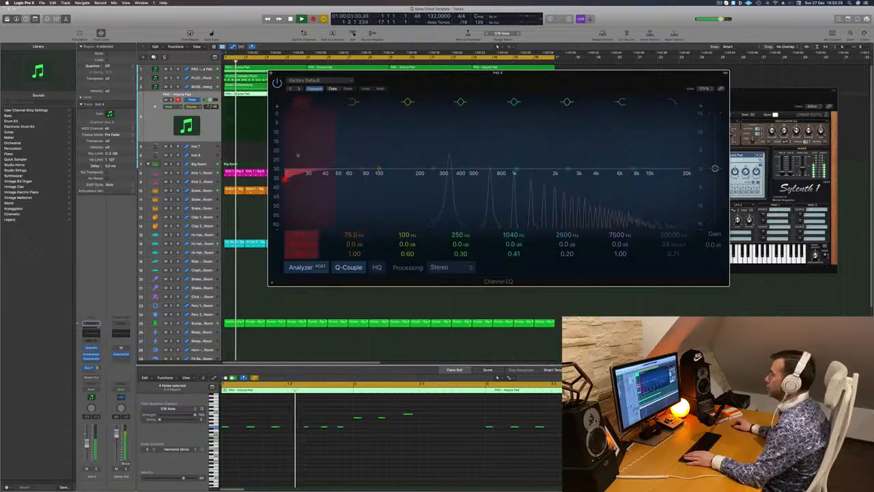
pyautogui.moveTo(298, 155); pyautogui.dragTo(441, 178)
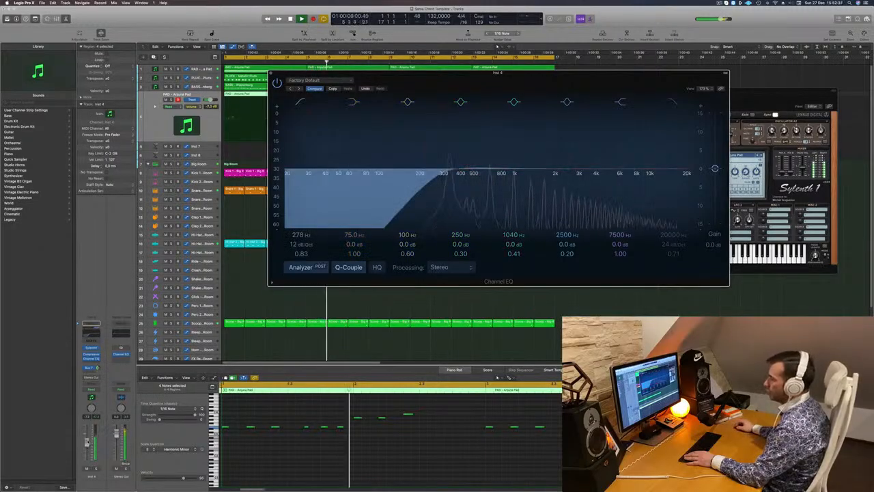
pyautogui.moveTo(87, 443); pyautogui.dragTo(87, 444)
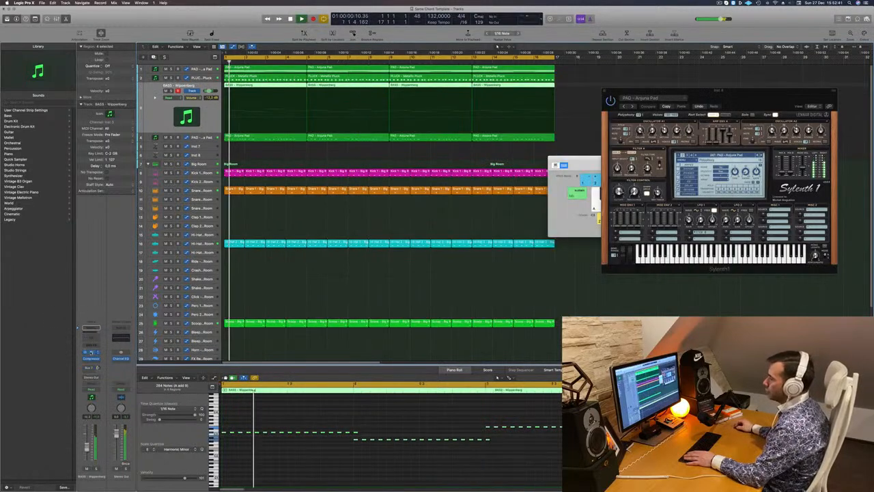
# Open the bass track's Sylenth1, add a Channel EQ with a +3.6 dB low shelf at 75 Hz, and close the EQ.
pyautogui.click(91, 352)
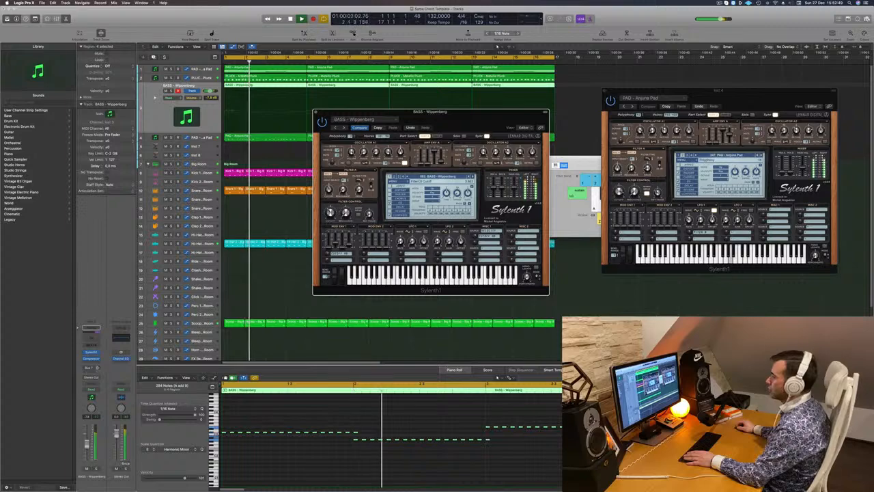
pyautogui.click(90, 337)
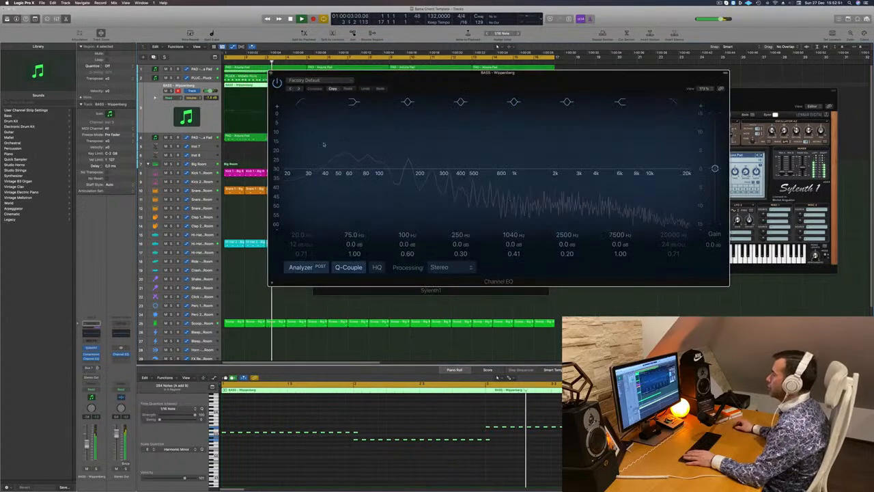
pyautogui.moveTo(361, 171); pyautogui.dragTo(362, 161)
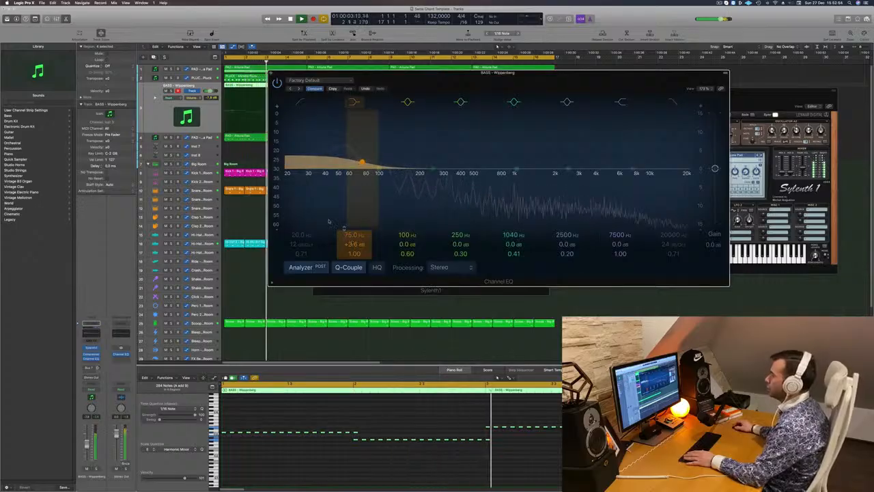
pyautogui.click(271, 73)
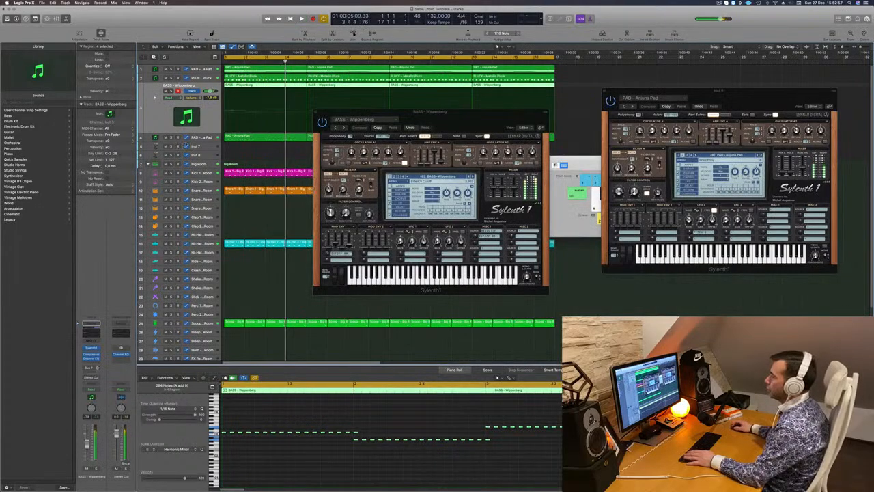
# Replay the arrangement while lowering the bass track's volume, and close the bass Sylenth1.
pyautogui.press('space')
pyautogui.press('space')
pyautogui.press('space')
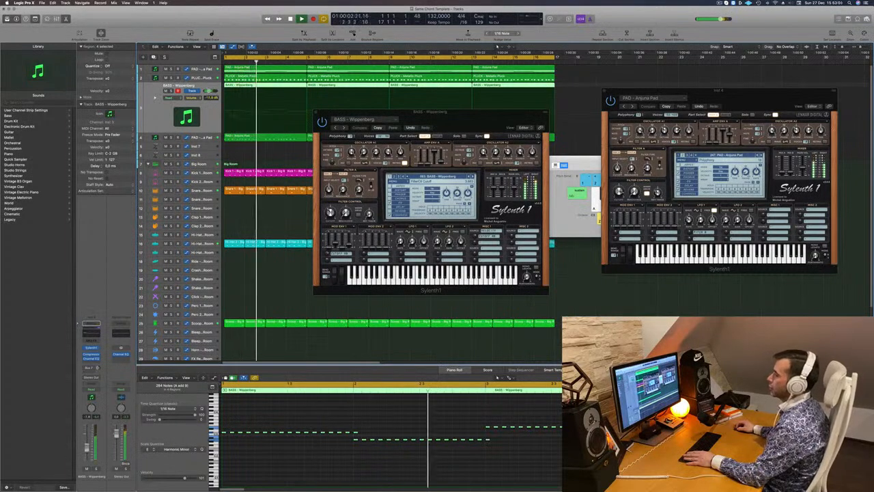
pyautogui.press('space')
pyautogui.press('space')
pyautogui.click(316, 112)
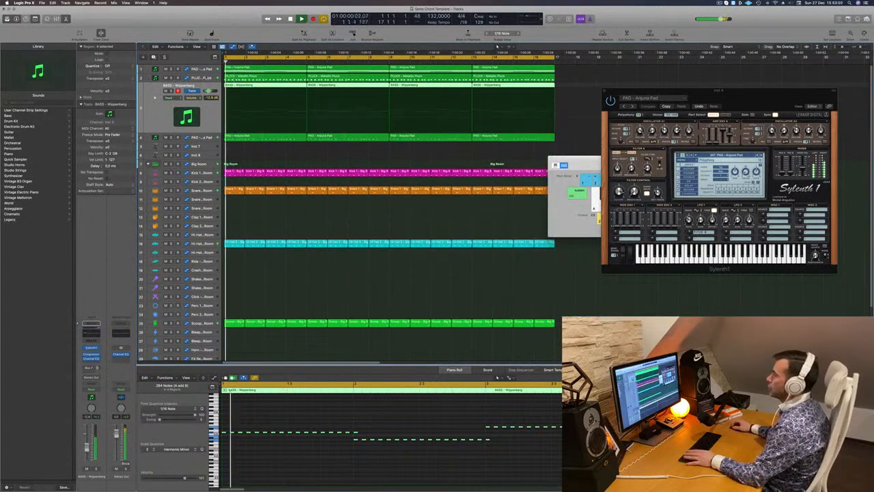
# Add a Channel EQ to the Metallic Pluck track with an 18 dB/Oct low cut at 294 Hz, and fine-tune its volume.
pyautogui.click(208, 78)
pyautogui.press('space')
pyautogui.press('space')
pyautogui.click(91, 359)
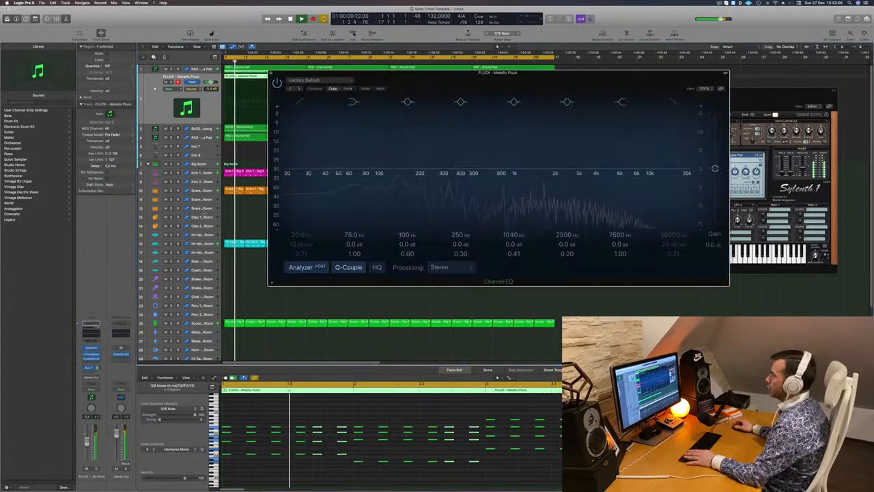
pyautogui.press('Return')
pyautogui.click(299, 102)
pyautogui.moveTo(313, 140); pyautogui.dragTo(504, 133)
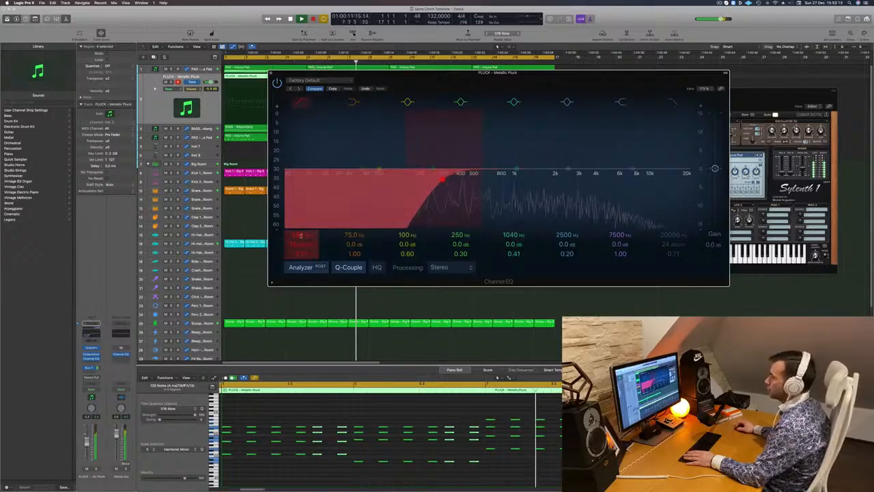
pyautogui.moveTo(87, 445); pyautogui.dragTo(86, 442)
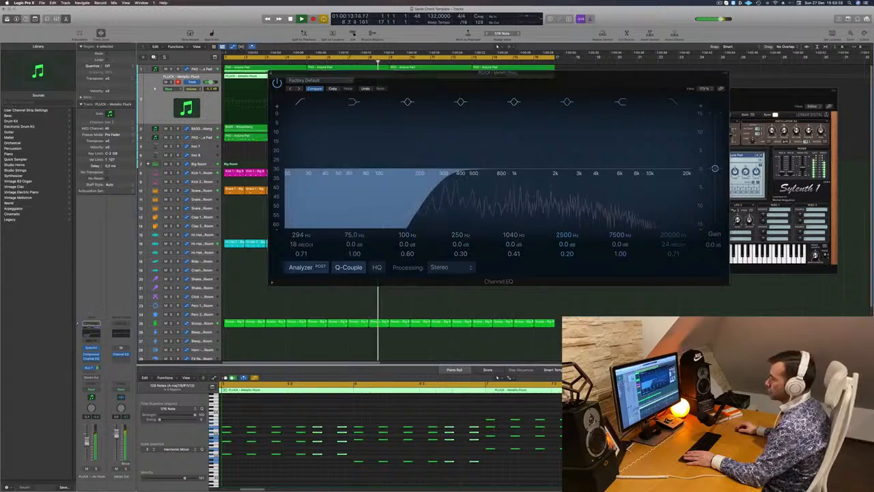
# Open the Metallic Pluck track's Sylenth1, check its filter controls, and move the plugin window off the Channel EQ's low-cut curve.
pyautogui.click(91, 348)
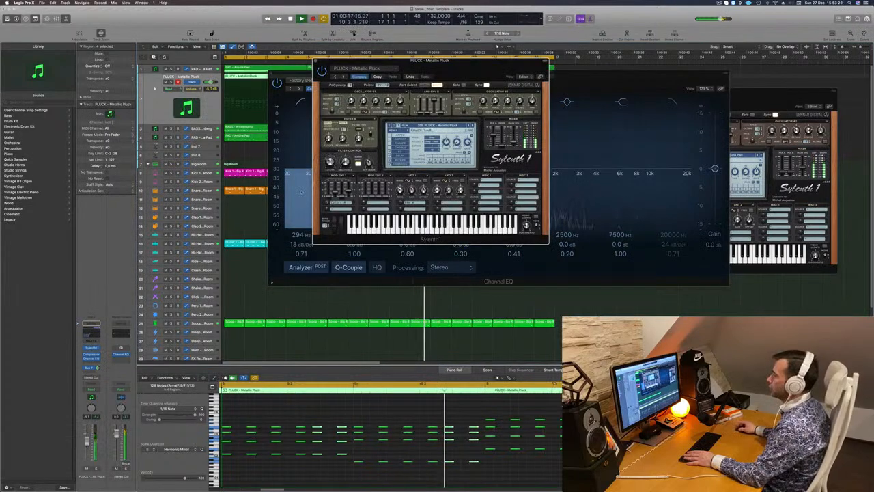
pyautogui.click(307, 193)
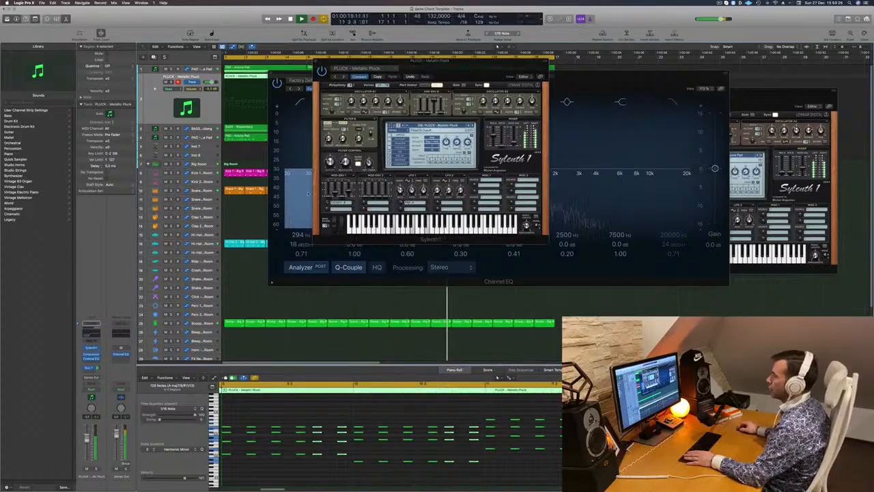
pyautogui.click(330, 162)
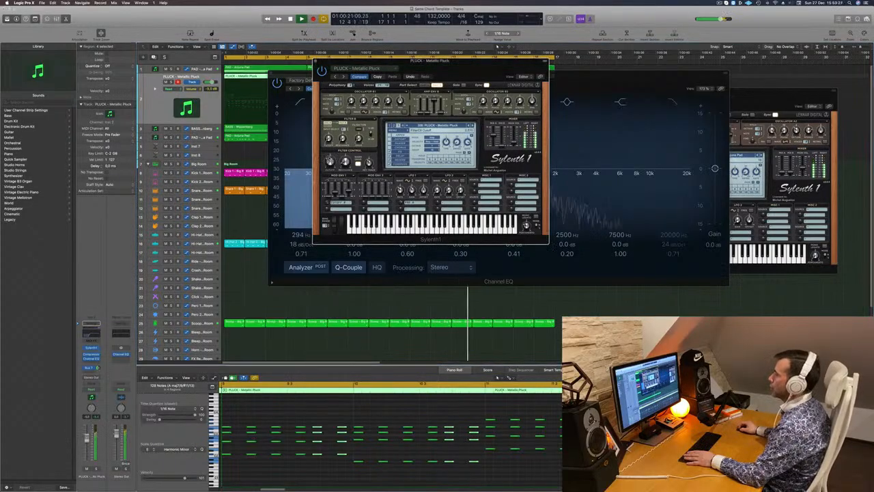
pyautogui.moveTo(363, 64); pyautogui.dragTo(537, 191)
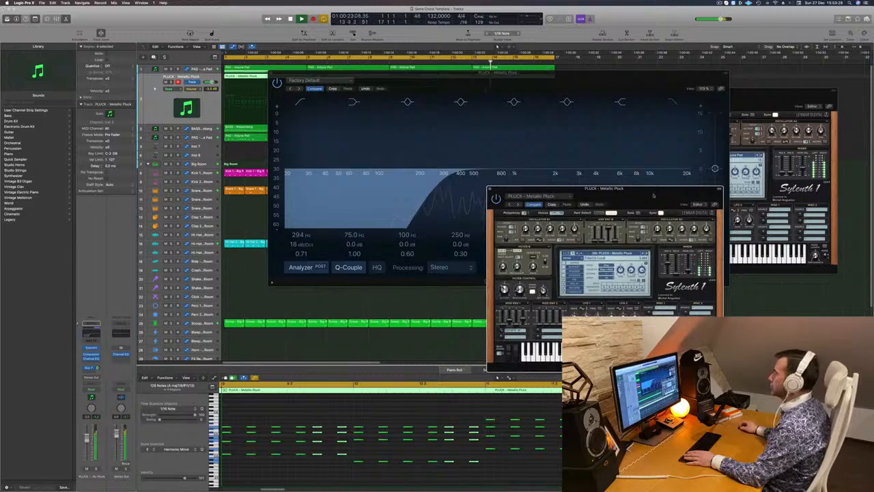
# Move the Metallic Pluck's Sylenth1 clear of the low-cut curve, and close the synth and the Channel EQ.
pyautogui.moveTo(653, 196); pyautogui.dragTo(757, 200)
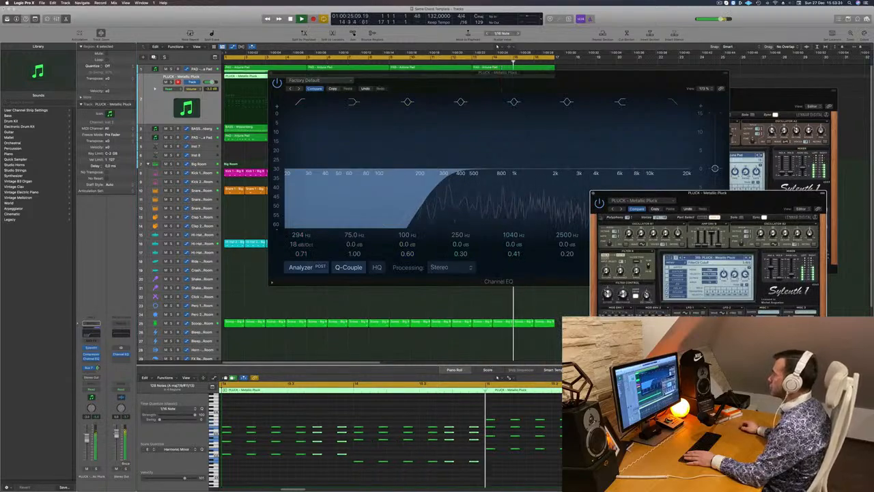
pyautogui.click(594, 193)
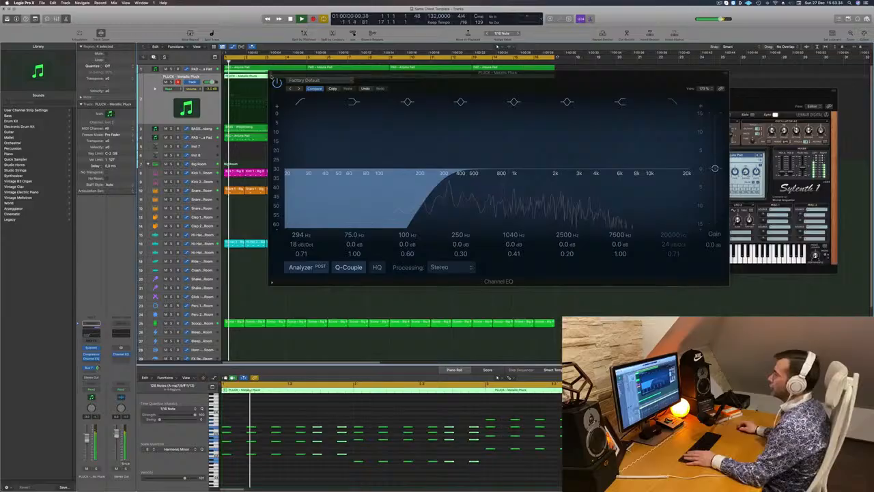
pyautogui.click(272, 73)
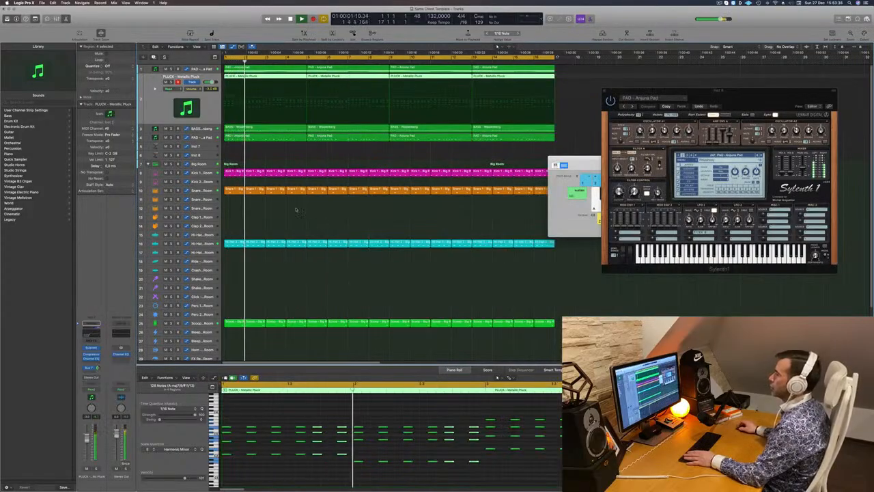
# Replay the arrangement, inspect the Channel EQ and Sylenth1 of the second Anjuna Pad track, and close both plugins.
pyautogui.click(202, 137)
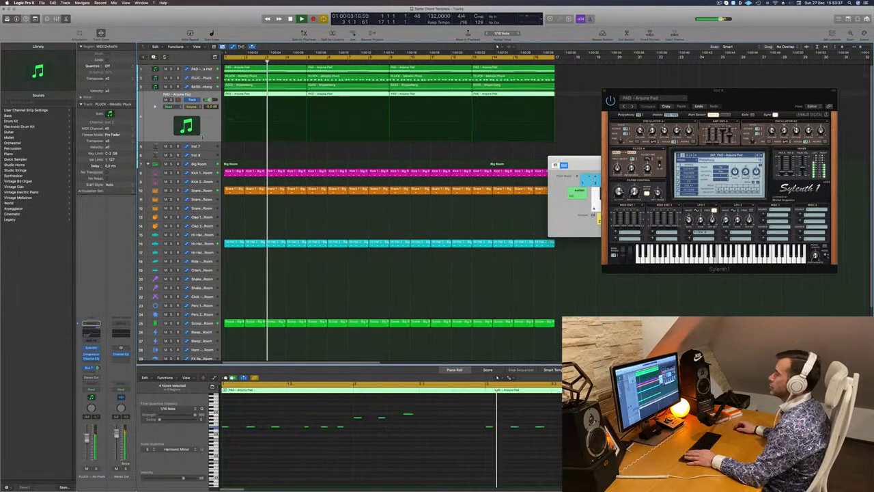
pyautogui.press('Return')
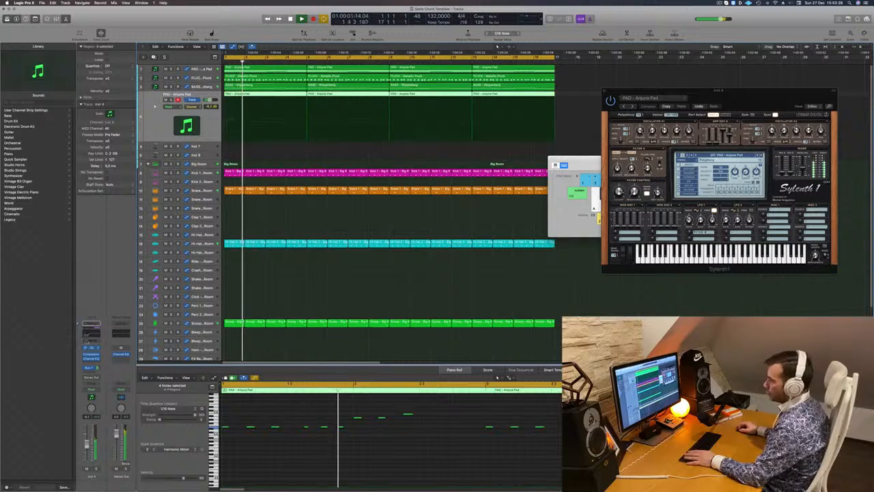
pyautogui.click(90, 334)
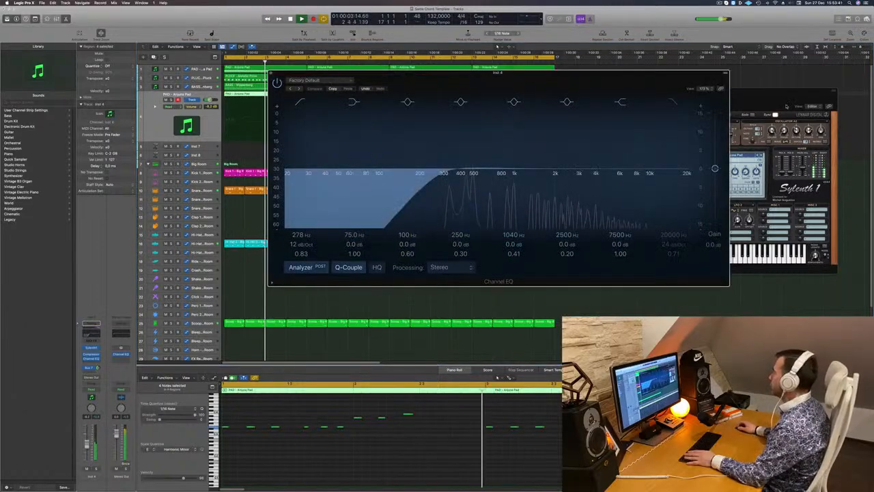
pyautogui.click(91, 347)
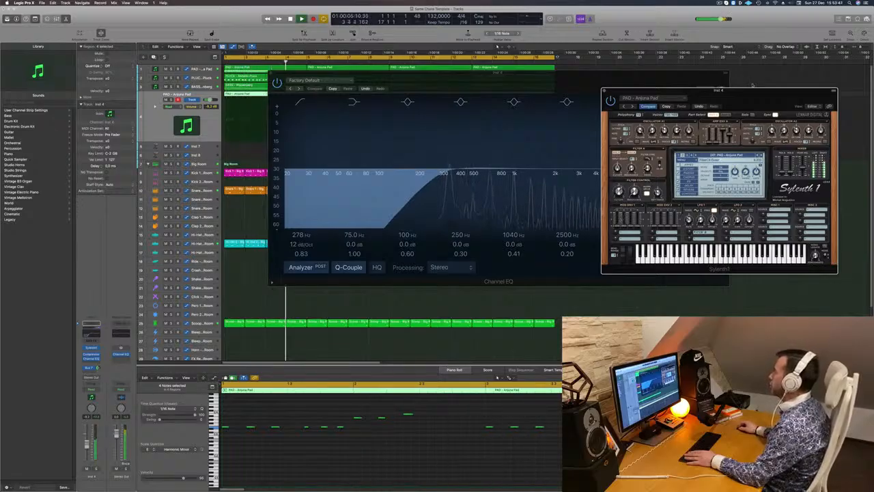
pyautogui.moveTo(753, 88); pyautogui.dragTo(703, 172)
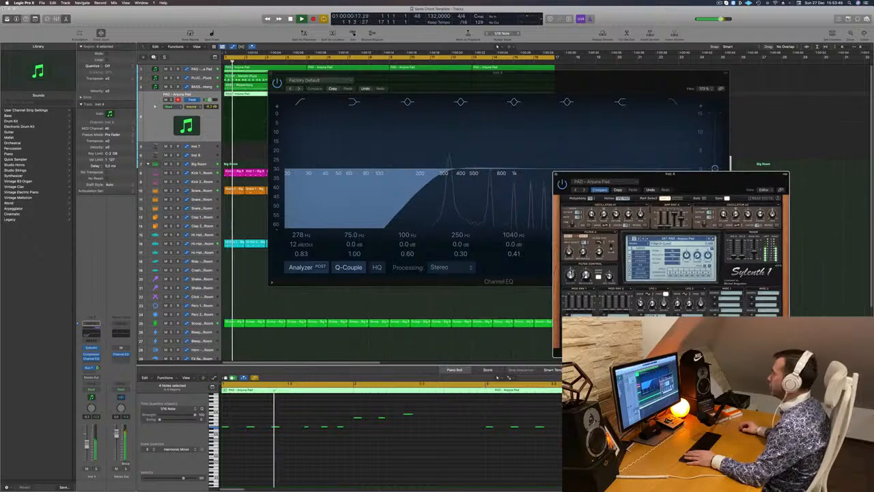
pyautogui.click(270, 73)
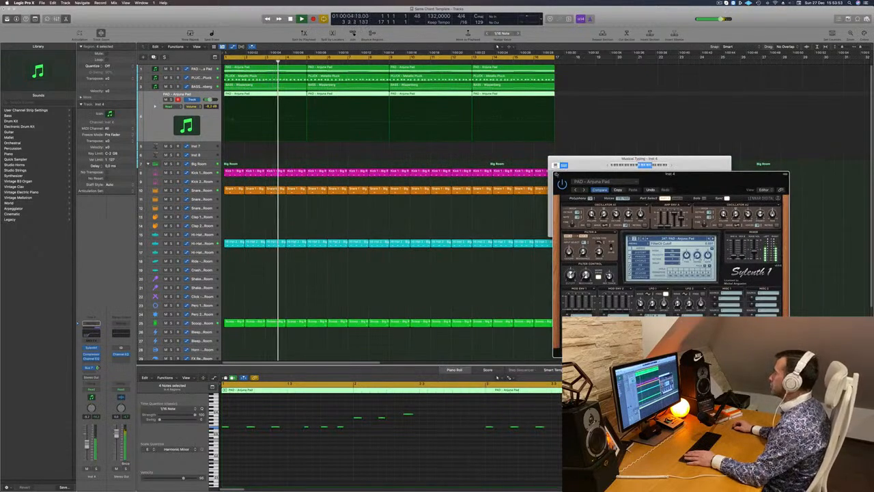
pyautogui.click(557, 174)
# Move the Musical Typing window aside and replay the arrangement from the start with the Metallic Pluck track selected.
pyautogui.moveTo(587, 165); pyautogui.dragTo(535, 147)
pyautogui.click(241, 156)
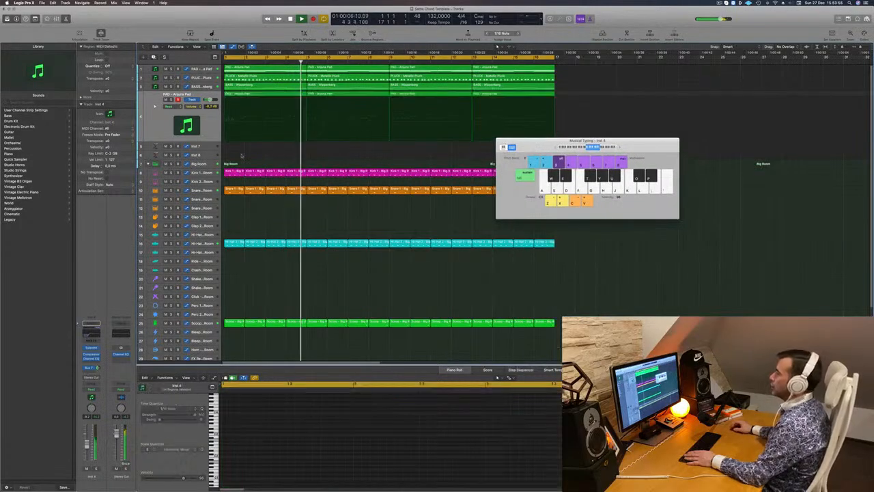
pyautogui.click(207, 78)
pyautogui.press('Return')
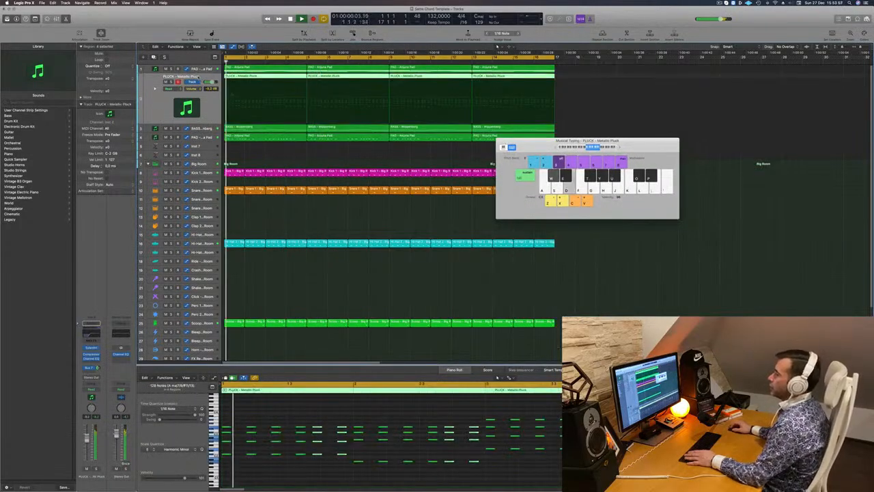
# Add a Channel EQ to the first Anjuna Pad track with a 12 dB/Oct low cut at 208 Hz, and raise the track's volume.
pyautogui.click(207, 69)
pyautogui.press('Return')
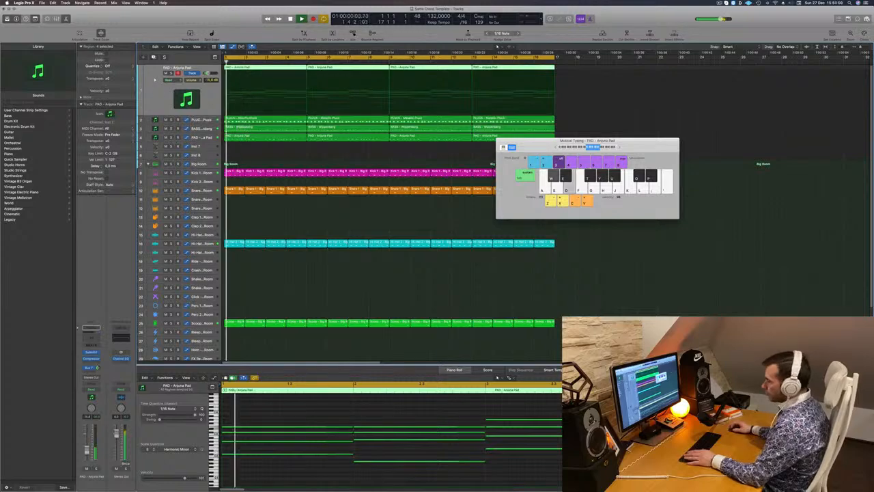
pyautogui.press('Return')
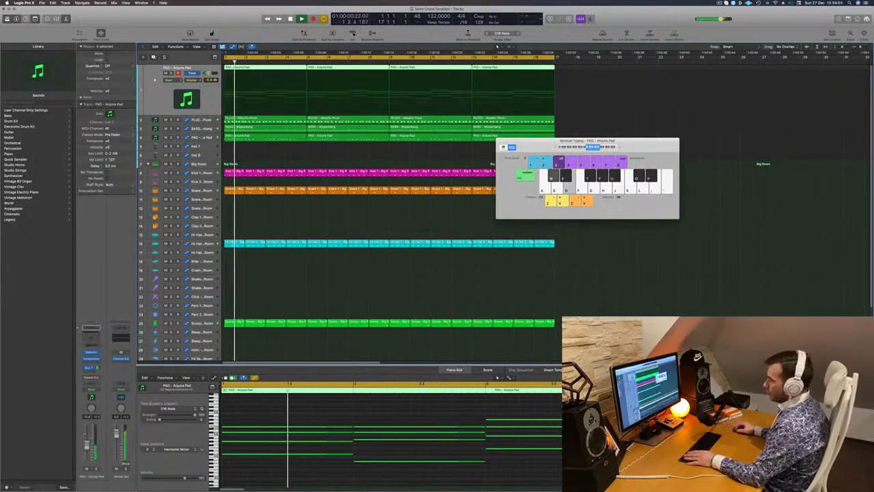
pyautogui.press('Return')
pyautogui.click(91, 328)
pyautogui.press('Return')
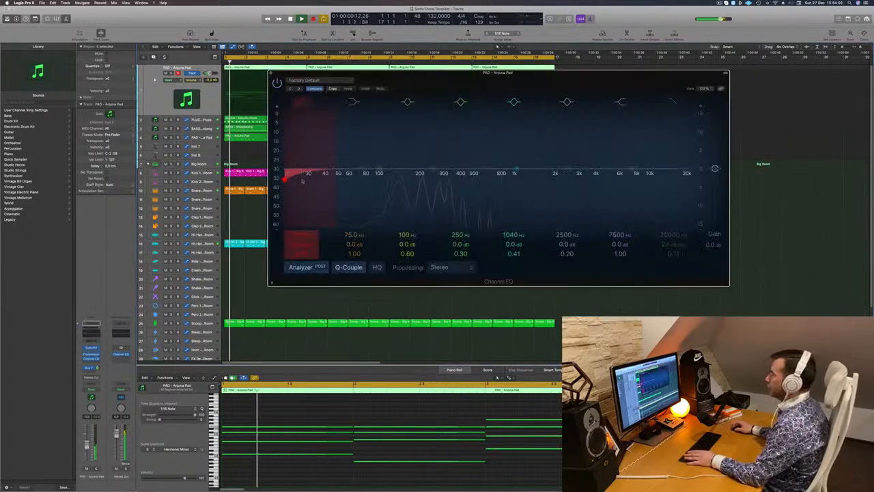
pyautogui.moveTo(302, 180); pyautogui.dragTo(429, 145)
pyautogui.press('Return')
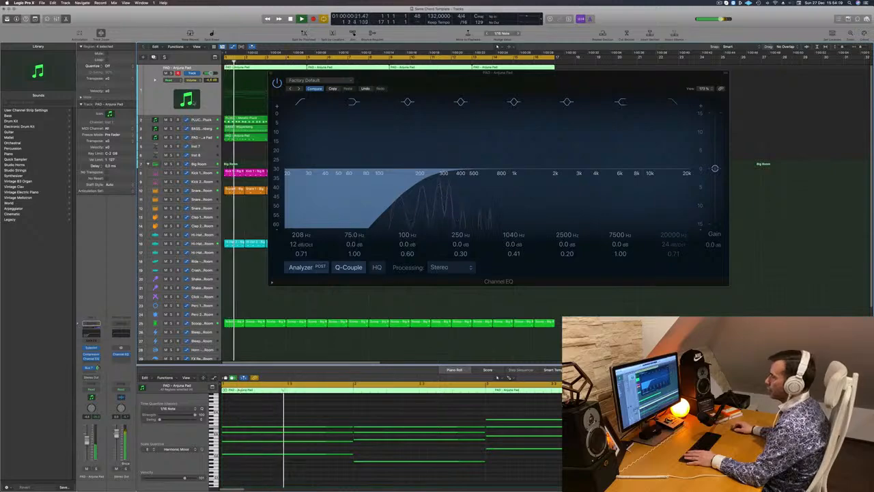
# Check the first Anjuna Pad track's Sylenth1, close it and the Channel EQ, and listen to the arrangement again.
pyautogui.click(92, 347)
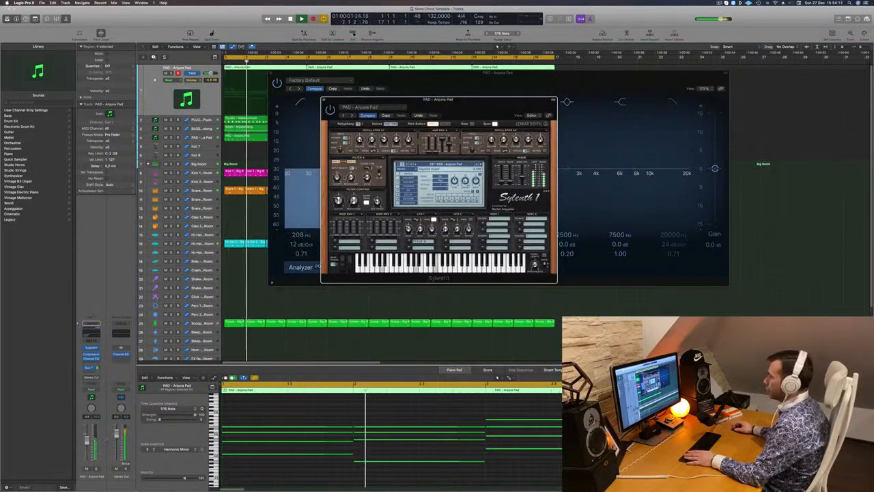
pyautogui.click(324, 100)
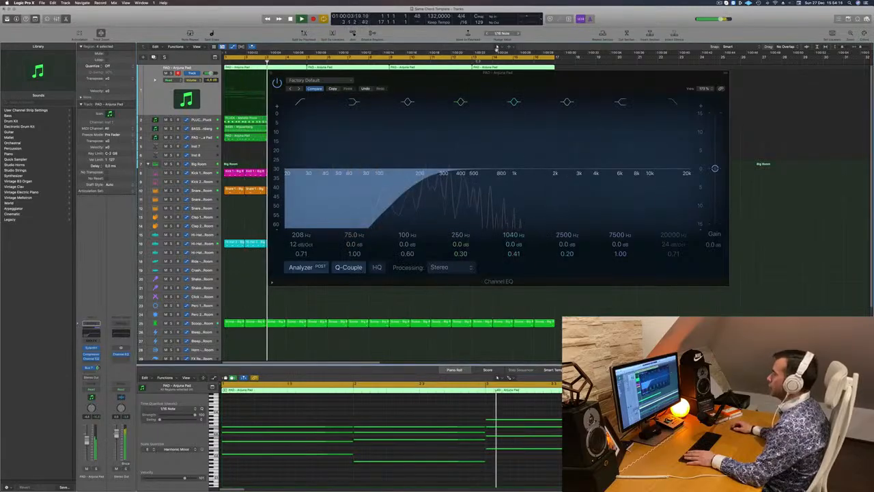
pyautogui.moveTo(538, 73); pyautogui.dragTo(657, 118)
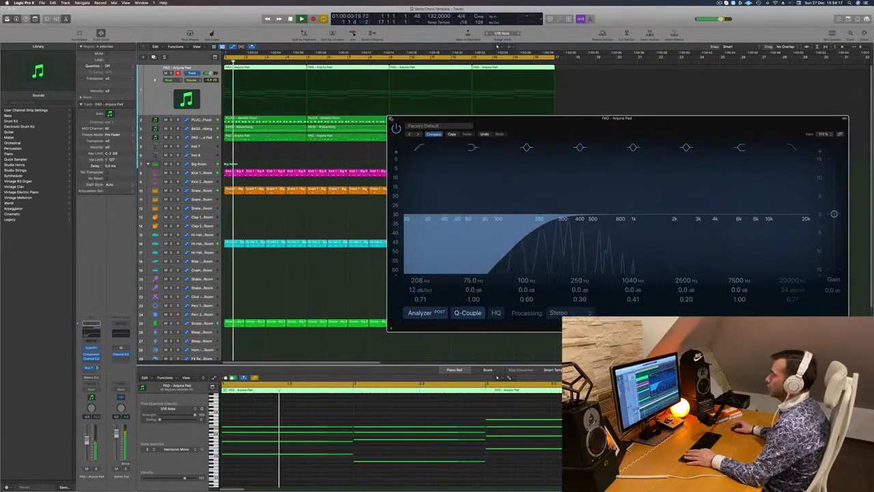
pyautogui.click(391, 118)
pyautogui.press('space')
pyautogui.press('space')
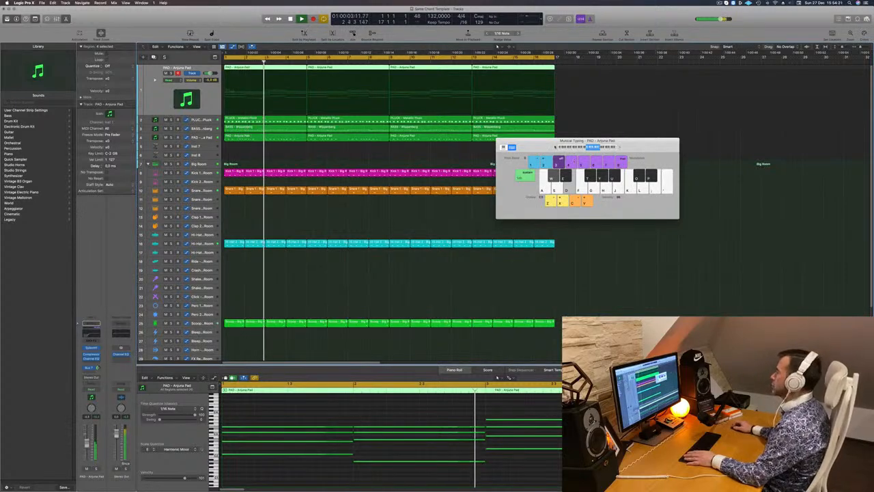
pyautogui.moveTo(541, 146); pyautogui.dragTo(573, 170)
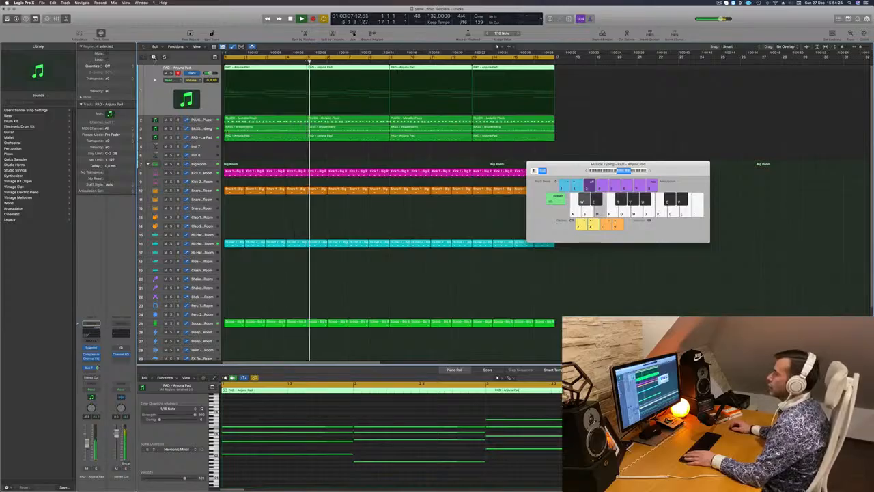
# Duplicate the first Anjuna Pad track with its settings and copy the pad's first four-bar region onto the new track.
pyautogui.press('super+d')
pyautogui.press('space')
pyautogui.click(288, 70)
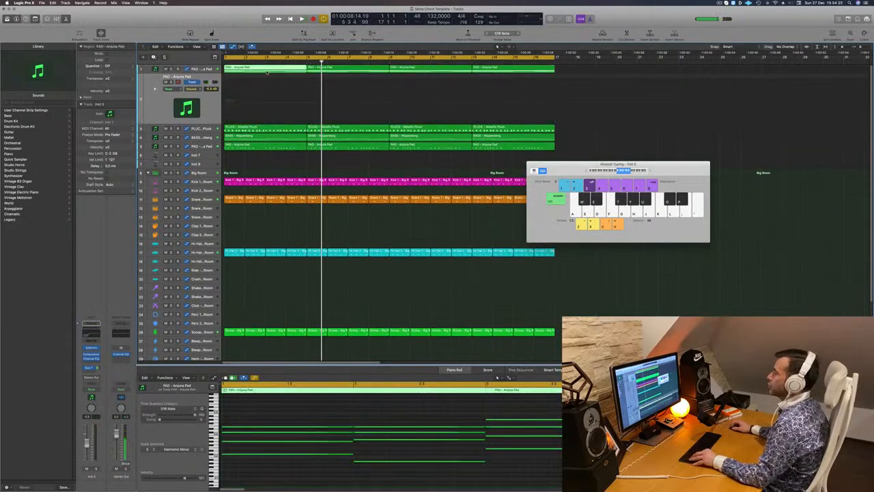
pyautogui.moveTo(269, 70); pyautogui.dragTo(267, 89)
# Shorten all 16 chord notes in the copied region to brief stabs at the start of each bar, and play them.
pyautogui.hscroll(-2, 292, 489)
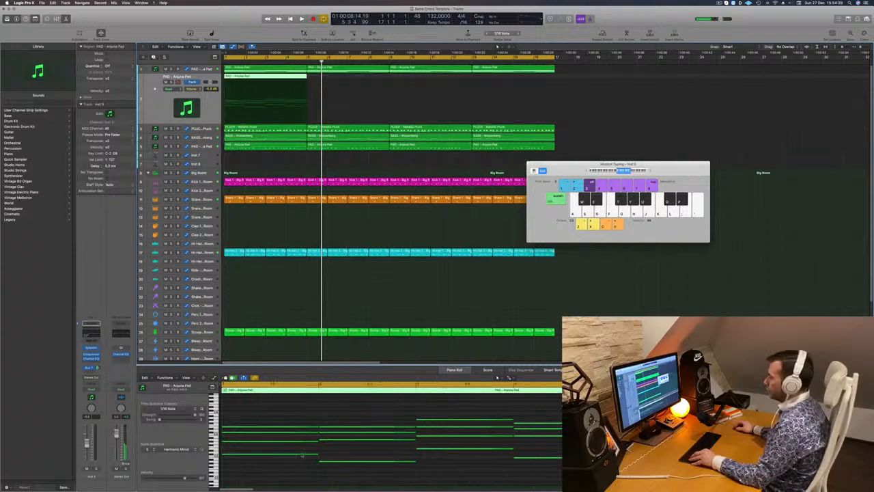
pyautogui.hscroll(-1, 301, 454)
pyautogui.scroll(4, 295, 425)
pyautogui.scroll(-2, 282, 419)
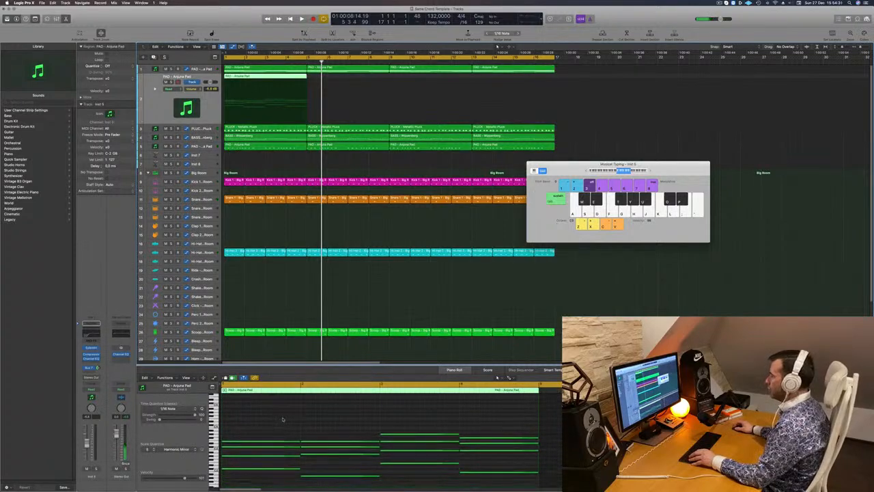
pyautogui.moveTo(283, 419); pyautogui.dragTo(505, 478)
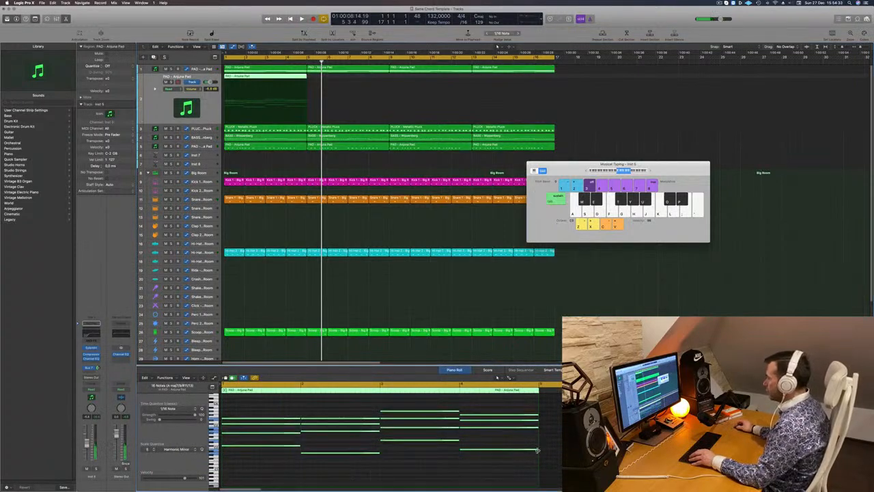
pyautogui.moveTo(538, 450); pyautogui.dragTo(389, 441)
pyautogui.press('super+z')
pyautogui.press('space')
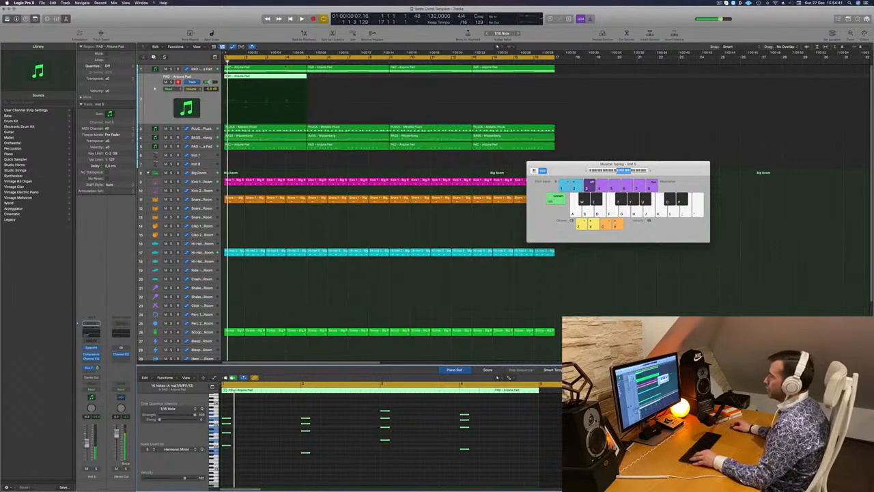
# Repeat the stab region across all 16 bars and open the new track's Sylenth1.
pyautogui.moveTo(271, 78); pyautogui.dragTo(457, 83)
pyautogui.press('space')
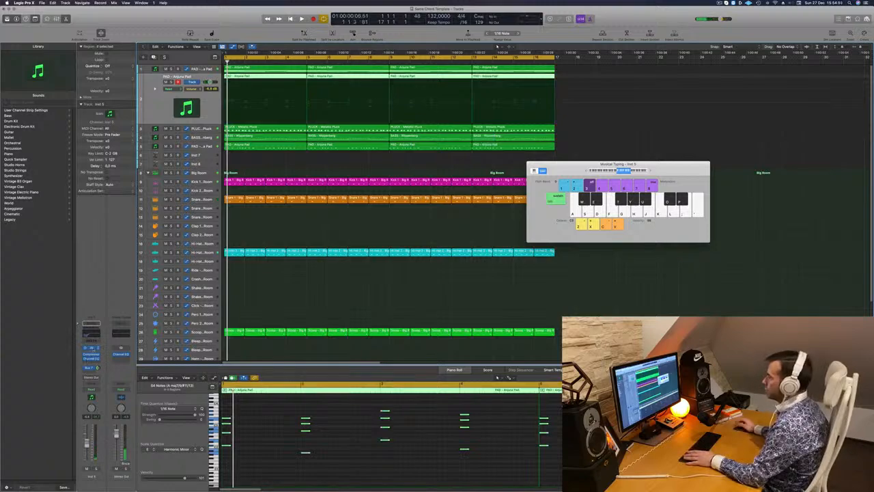
pyautogui.click(92, 349)
pyautogui.moveTo(436, 84); pyautogui.dragTo(521, 148)
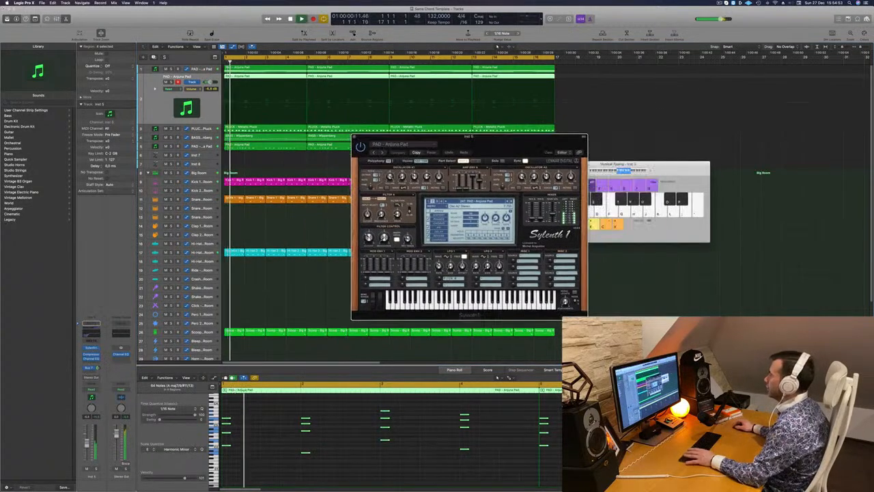
# Browse the Sylenth1 preset banks, load the preset LEAD - 80's Cop on the new track, and start playback.
pyautogui.click(471, 202)
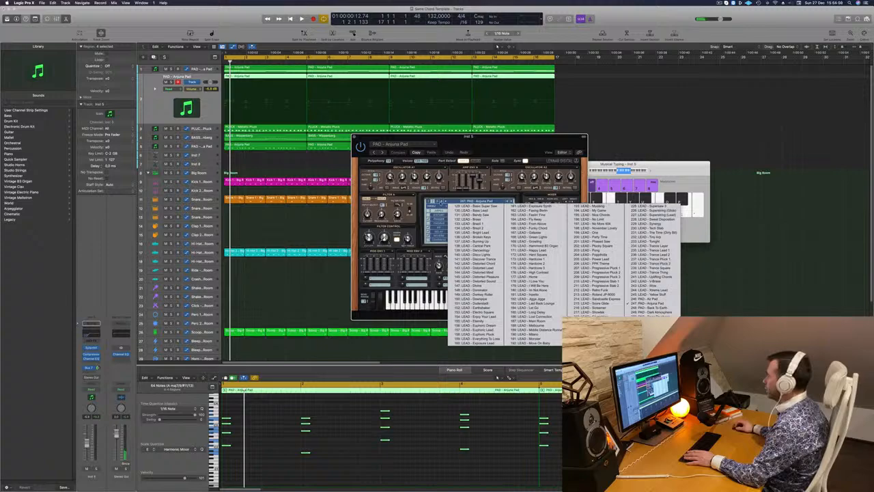
pyautogui.click(439, 201)
pyautogui.click(471, 201)
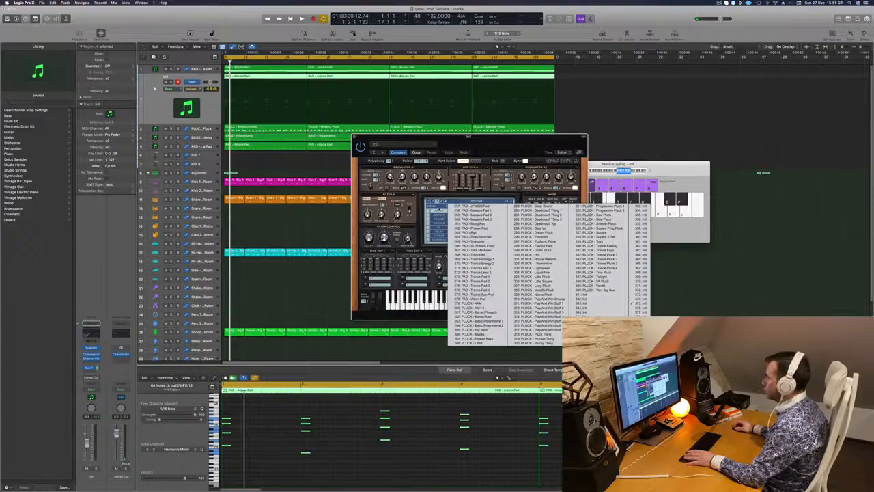
pyautogui.click(438, 211)
pyautogui.click(472, 201)
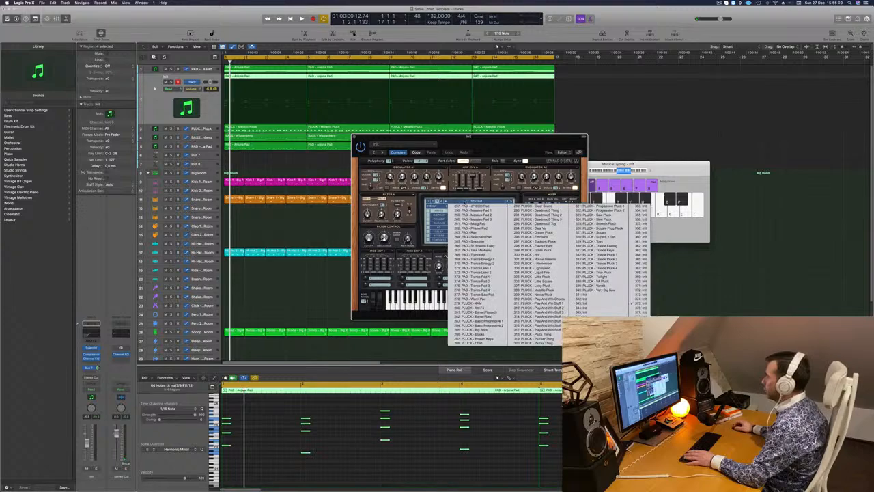
pyautogui.click(428, 201)
pyautogui.click(429, 202)
pyautogui.click(459, 202)
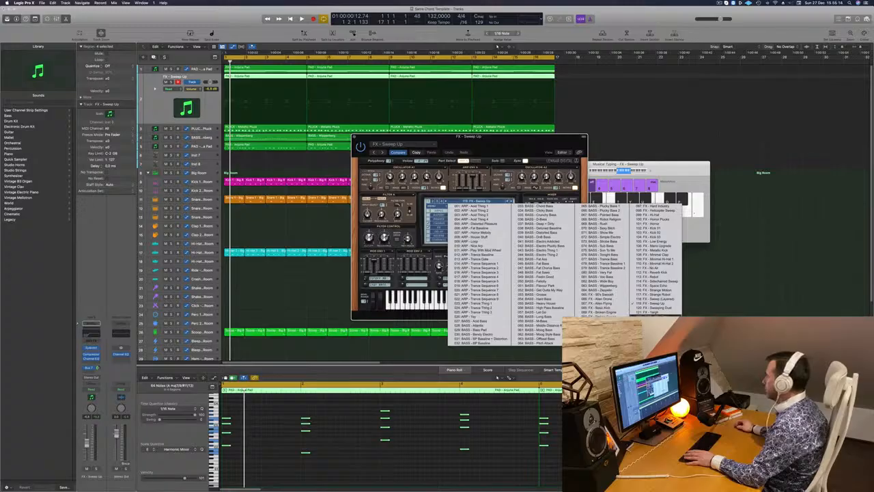
pyautogui.click(653, 316)
pyautogui.press('space')
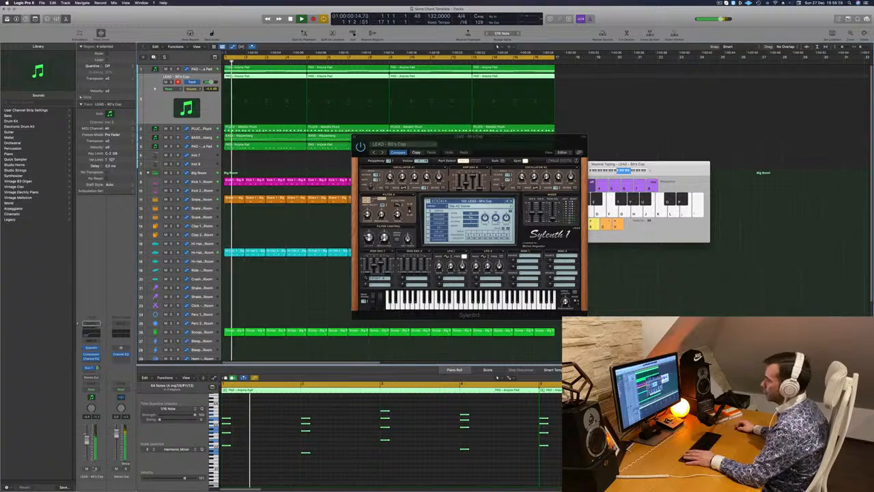
# Toggle solo on the new lead track, lower its Channel EQ's low-cut frequency, and resume playback to audition the sound.
pyautogui.press('s')
pyautogui.click(95, 469)
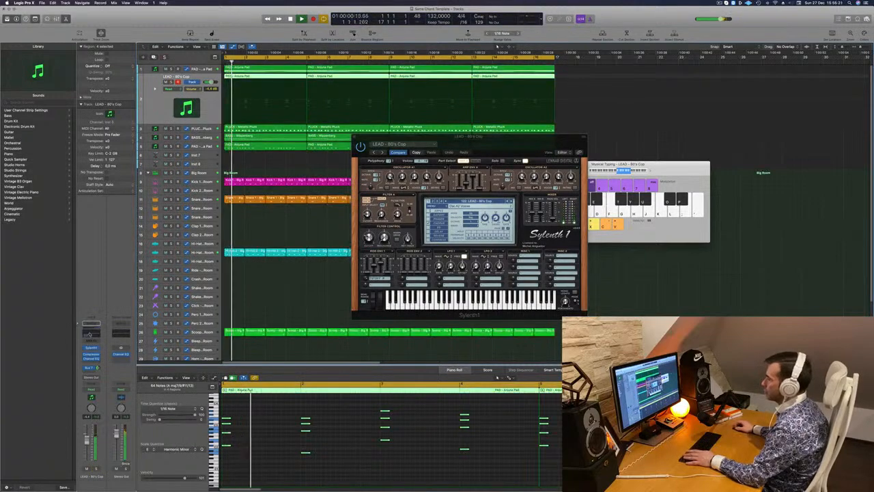
pyautogui.click(91, 358)
pyautogui.moveTo(423, 180); pyautogui.dragTo(374, 177)
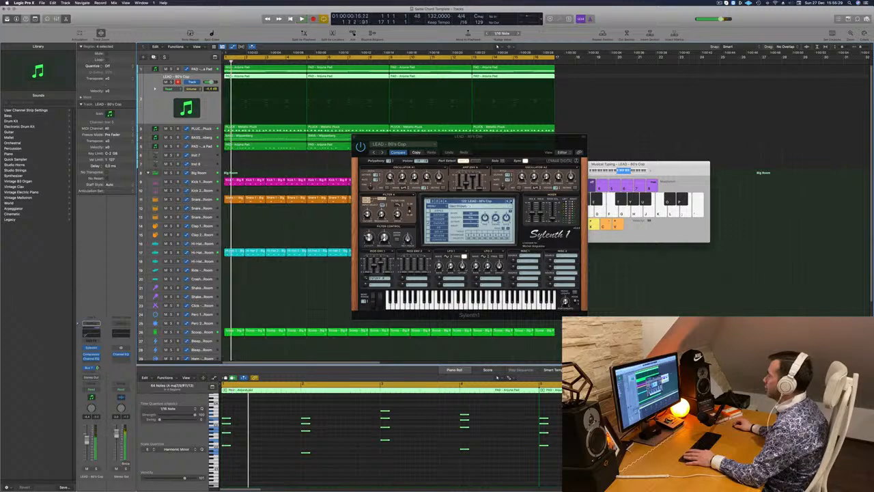
pyautogui.press('space')
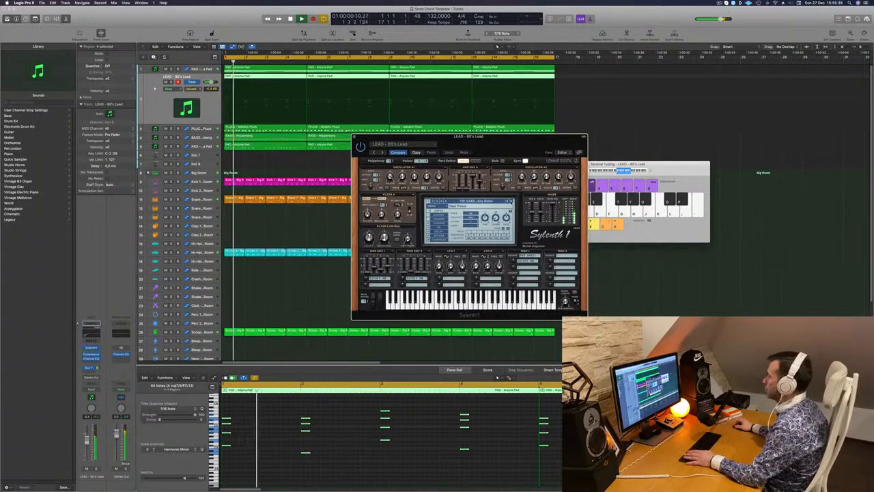
# Load the Sylenth1 preset LEAD - Airy Guitar on the new lead track, lower the track's volume slightly, and play from the beginning.
pyautogui.moveTo(493, 147)
pyautogui.mouseDown()
pyautogui.moveTo(521, 146)
pyautogui.moveTo(508, 146)
pyautogui.mouseUp()
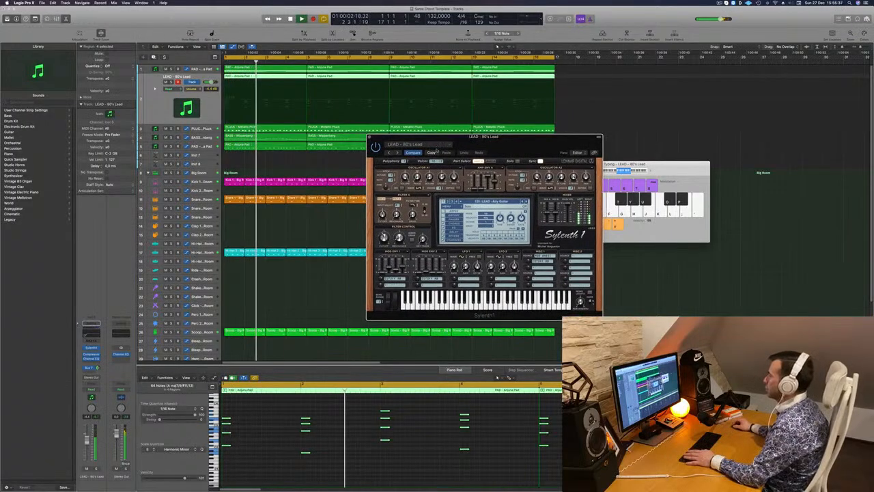
pyautogui.moveTo(437, 150); pyautogui.dragTo(519, 143)
pyautogui.press('space')
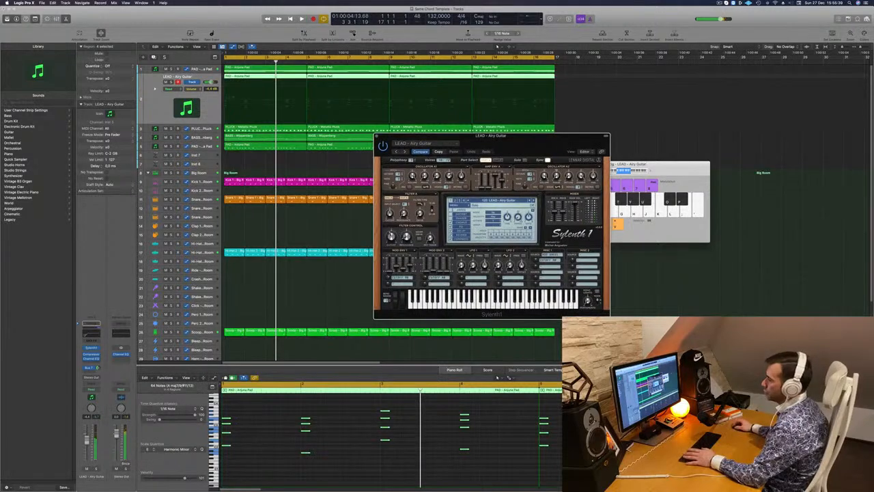
pyautogui.press('space')
pyautogui.moveTo(87, 443); pyautogui.dragTo(87, 444)
pyautogui.press('Return')
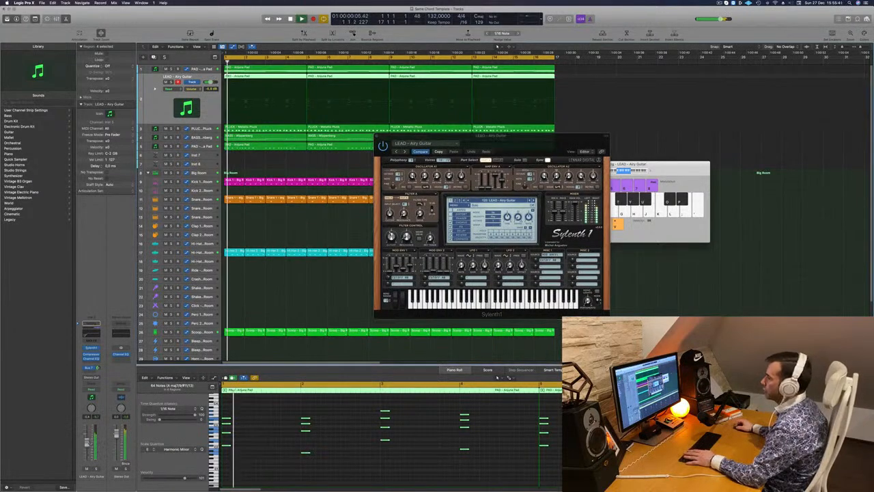
# Advance through the Sylenth1 lead presets to LEAD - Basic Super Saw, playing each sound from the start of the arrangement.
pyautogui.moveTo(533, 144); pyautogui.dragTo(522, 142)
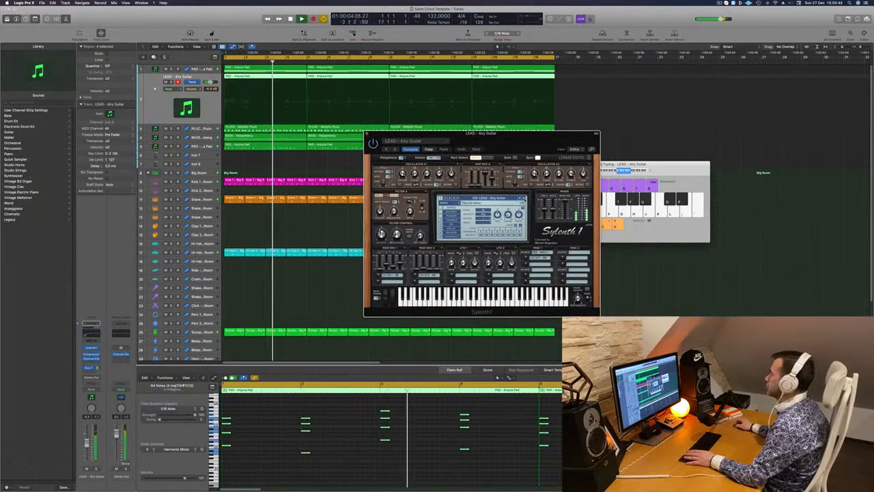
pyautogui.click(524, 198)
pyautogui.press('Return')
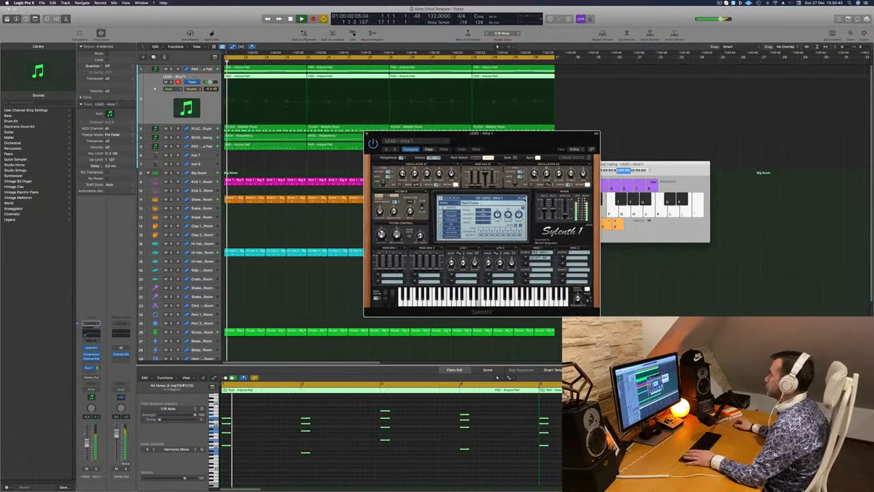
pyautogui.press('Return')
pyautogui.click(525, 198)
pyautogui.press('Return')
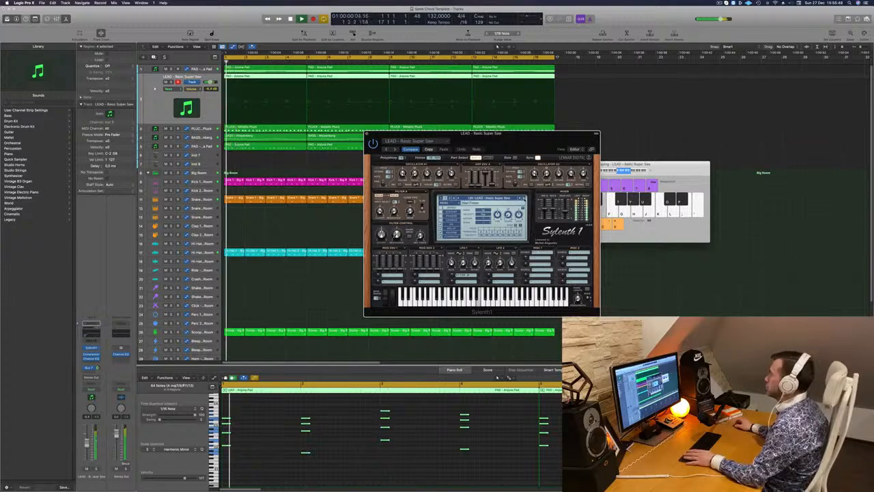
# Duplicate all the chord stabs about one and a half beats later in each bar, then clear the note selection.
pyautogui.moveTo(540, 138); pyautogui.dragTo(616, 54)
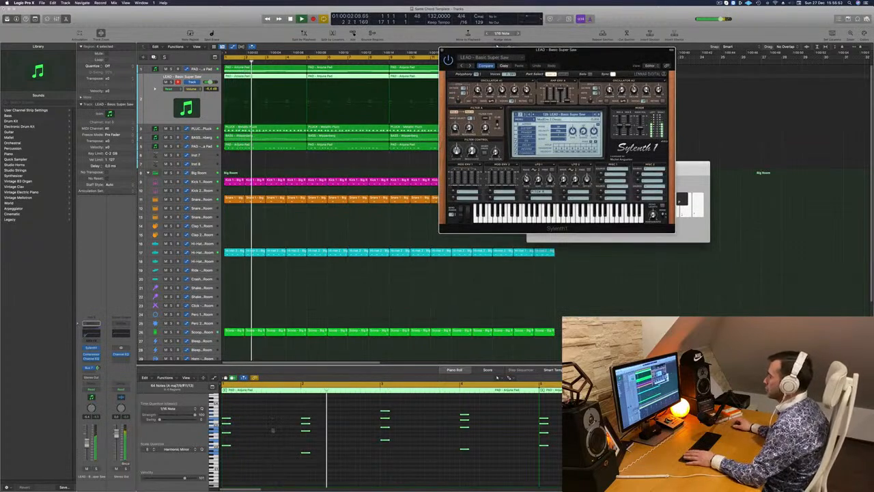
pyautogui.press('Return')
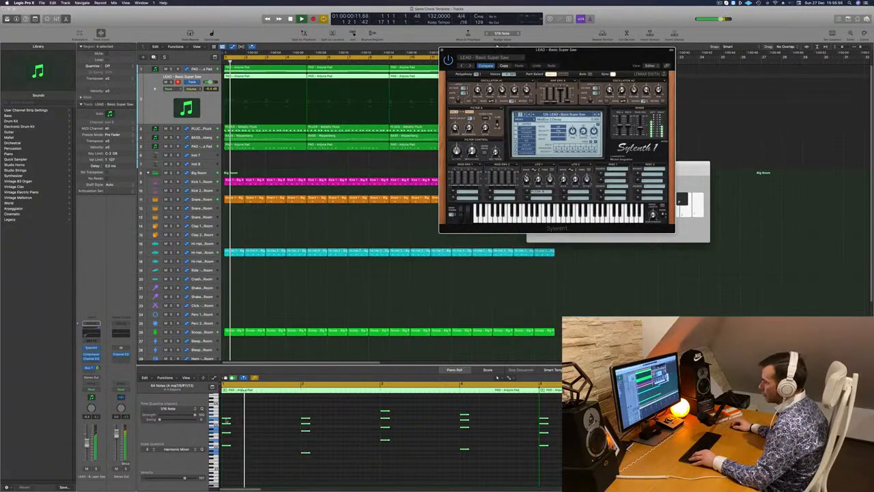
pyautogui.moveTo(226, 419); pyautogui.dragTo(257, 420)
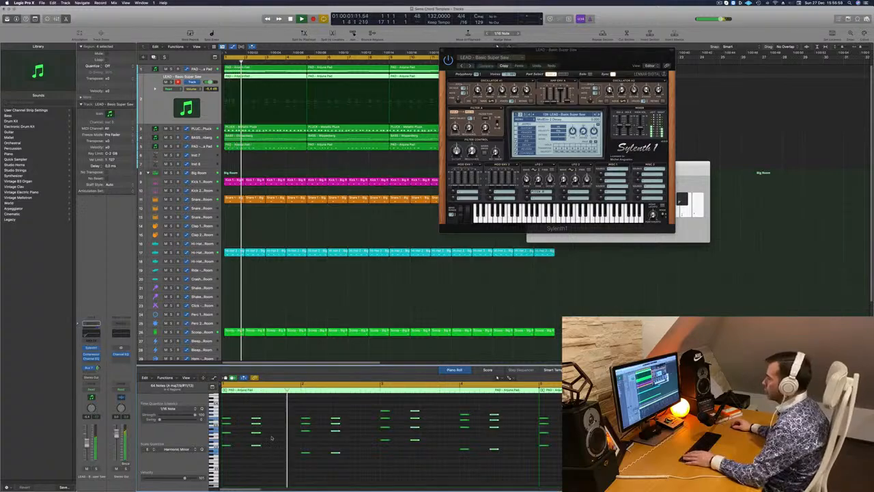
pyautogui.click(275, 436)
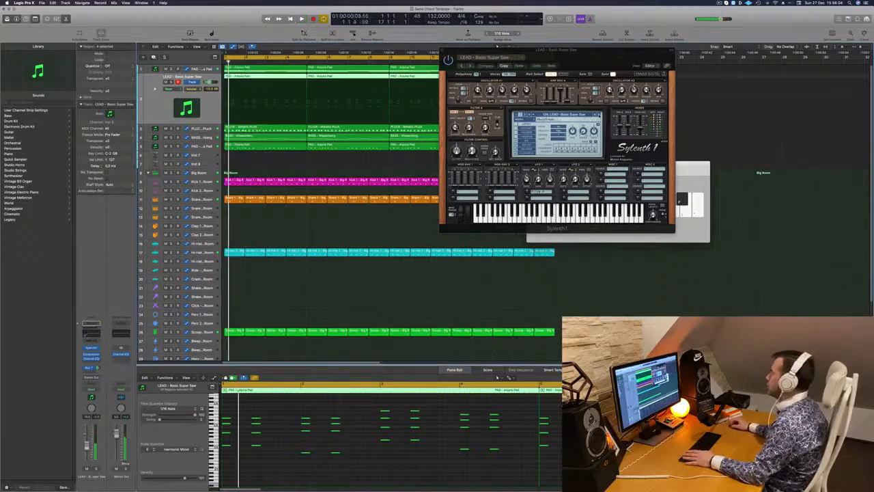
# Audition the following Sylenth1 lead presets, including LEAD - Burning Up and LEAD - Central Park, up to LEAD - Discover Trance.
pyautogui.click(599, 115)
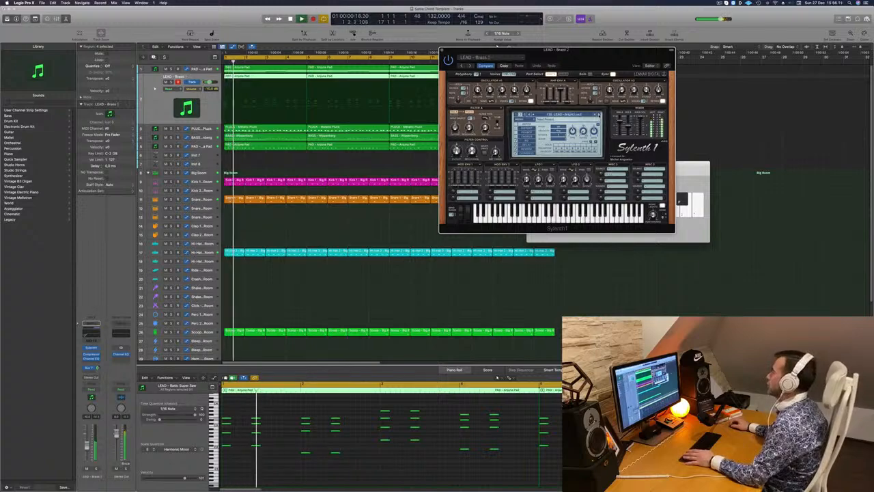
pyautogui.click(599, 115)
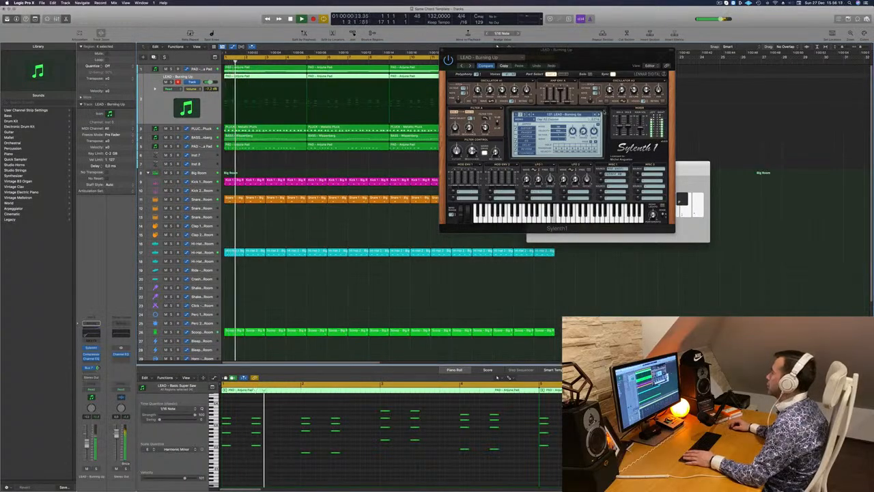
pyautogui.click(598, 115)
pyautogui.press('Return')
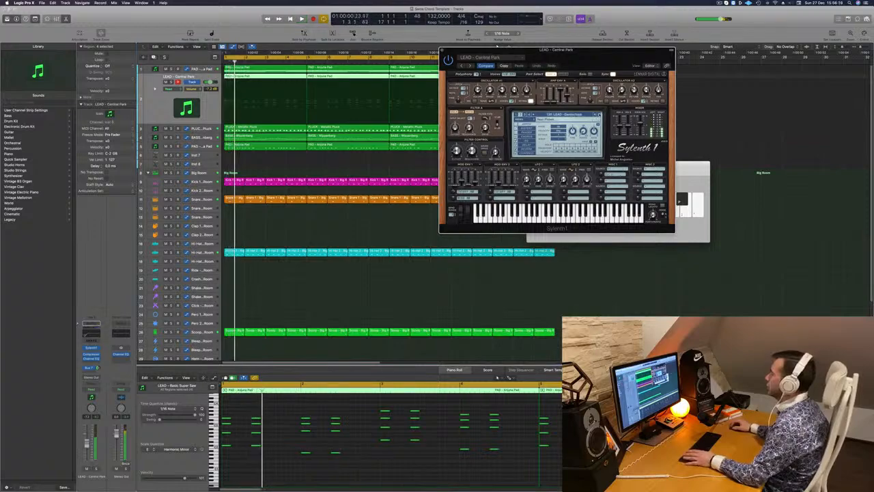
pyautogui.click(599, 115)
pyautogui.press('Return')
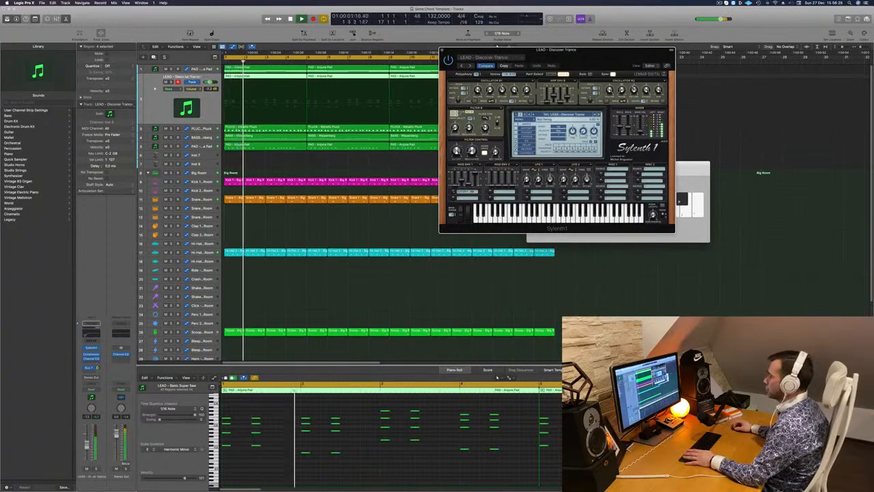
# Lower the lead track's volume to -13.4 dB and audition the presets after LEAD - Discover Trance, through LEAD - Distorted Pleasure.
pyautogui.click(87, 445)
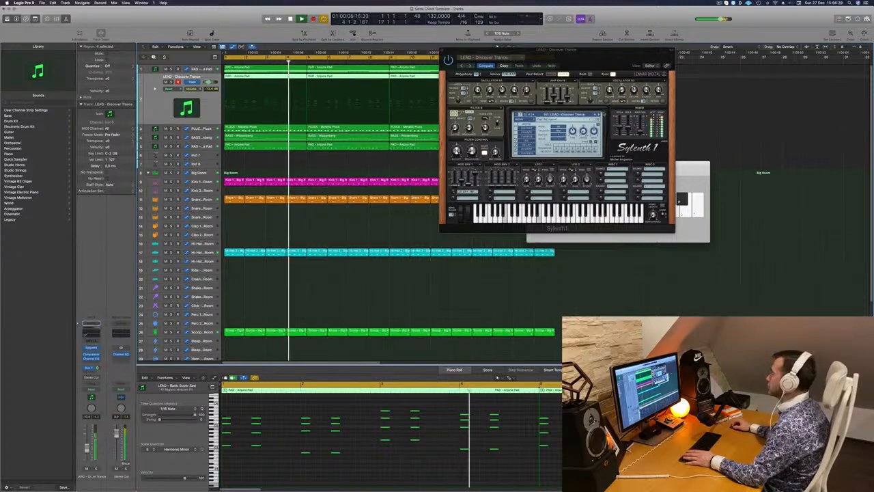
pyautogui.click(599, 116)
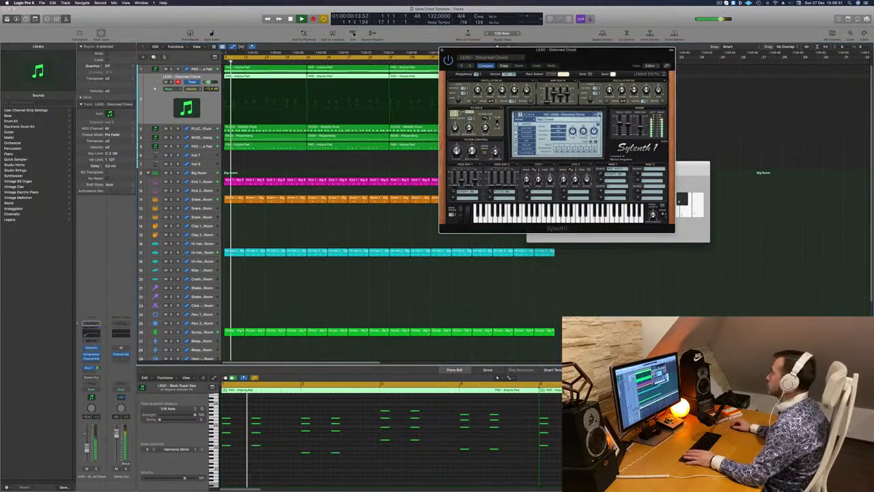
pyautogui.press('space')
pyautogui.click(599, 115)
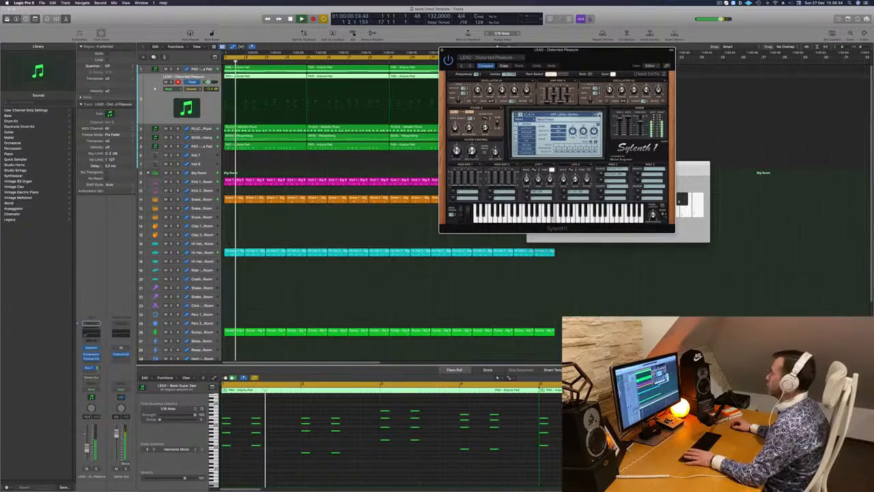
# Audition the Divine, Downpipe and Electro Square lead presets in Sylenth1, restarting playback from the beginning for each.
pyautogui.press('Return')
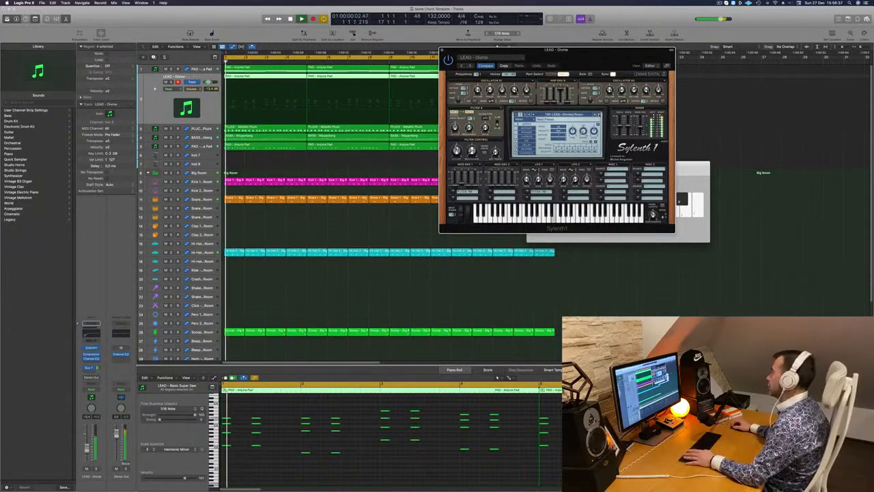
pyautogui.press('space')
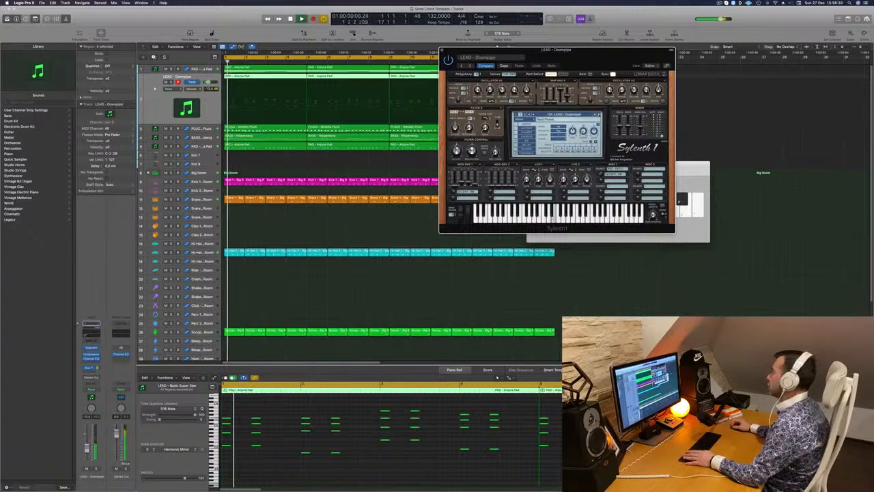
pyautogui.press('Return')
pyautogui.press('Return')
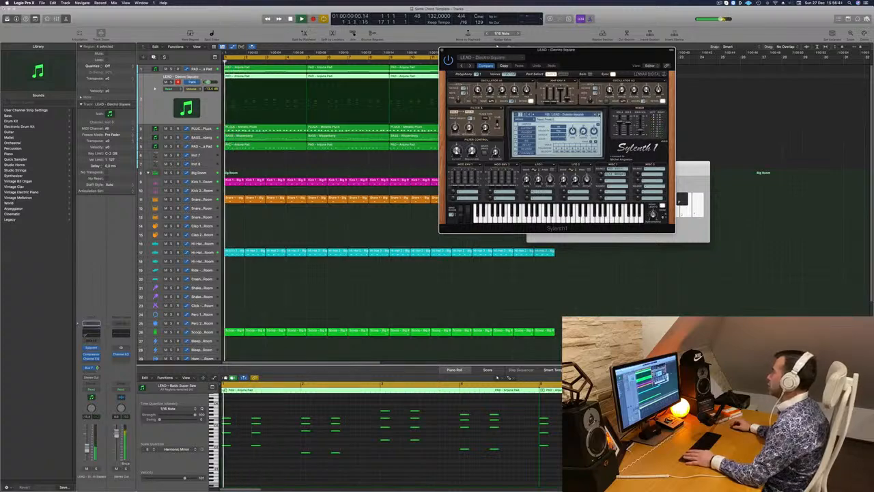
pyautogui.press('Return')
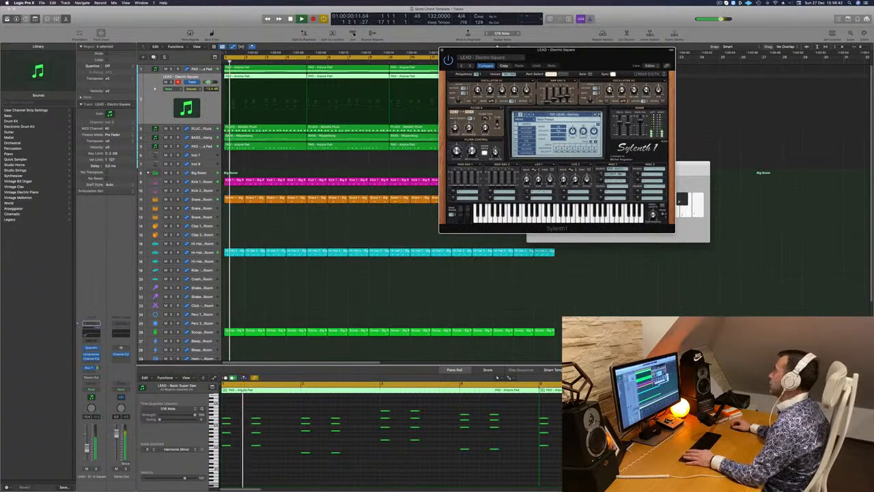
pyautogui.press('Return')
# Continue auditioning the following lead presets, through Feelin' Fine to Fly Away, restarting playback between them.
pyautogui.click(600, 115)
pyautogui.click(600, 114)
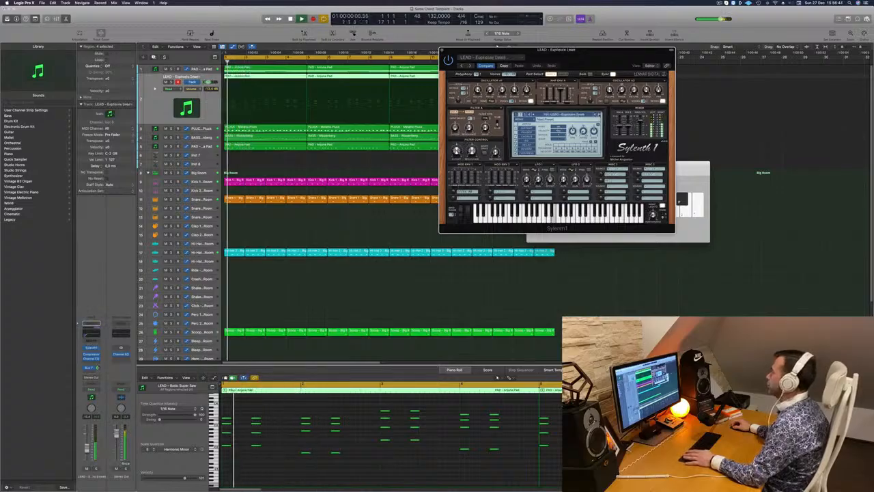
pyautogui.click(600, 115)
pyautogui.press('Return')
pyautogui.click(600, 115)
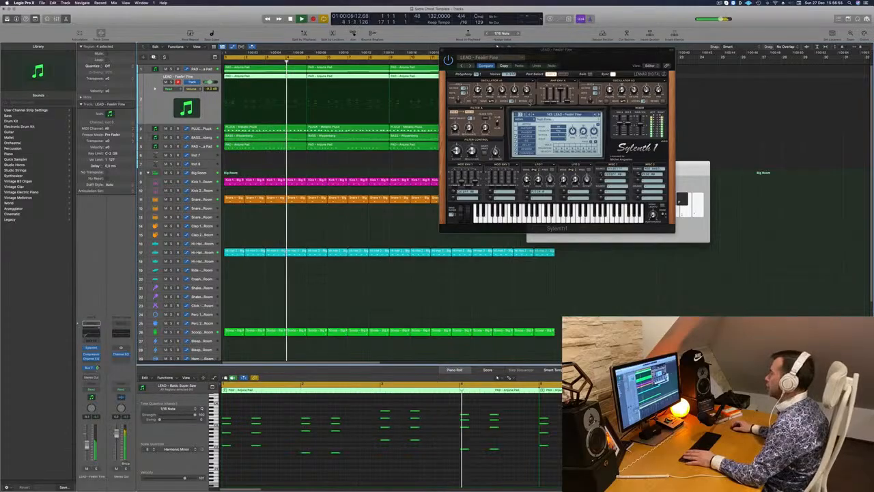
pyautogui.click(600, 115)
pyautogui.press('Return')
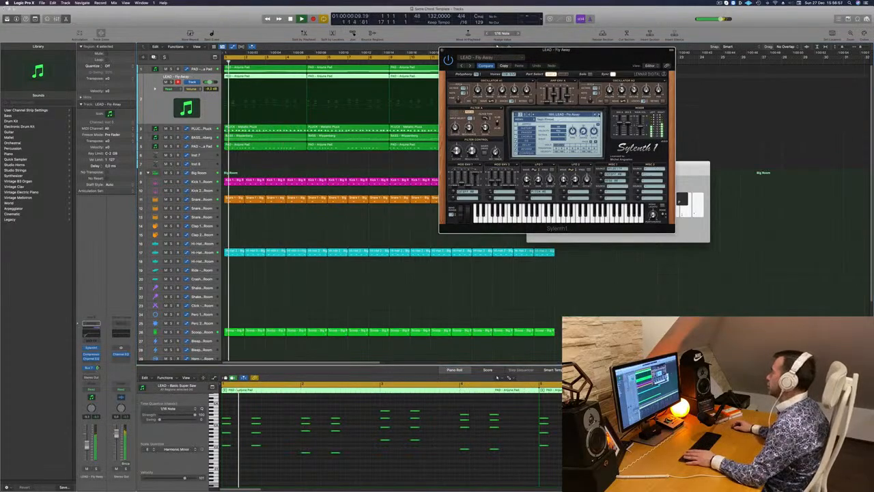
# Load the From Above lead preset, shift the synth window slightly aside and play the pattern from the start.
pyautogui.press('space')
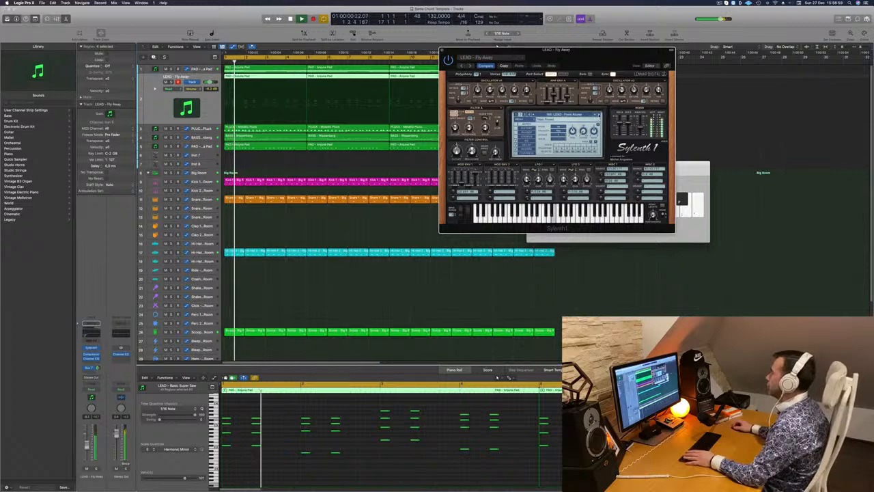
pyautogui.press('space')
pyautogui.press('space')
pyautogui.moveTo(596, 49); pyautogui.dragTo(609, 50)
pyautogui.press('space')
pyautogui.press('space')
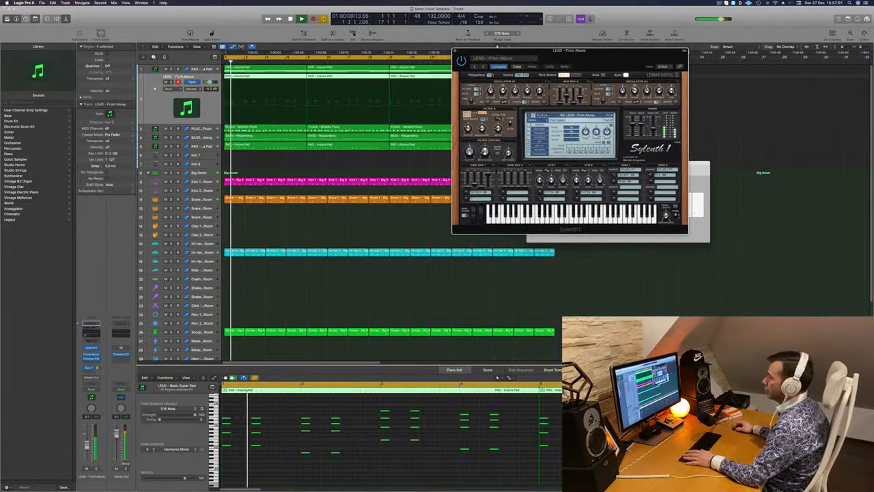
# Lower the LEAD track's volume to -10.0 dB and move the Sylenth1 window clear of the first bars.
pyautogui.click(87, 446)
pyautogui.moveTo(86, 445); pyautogui.dragTo(87, 444)
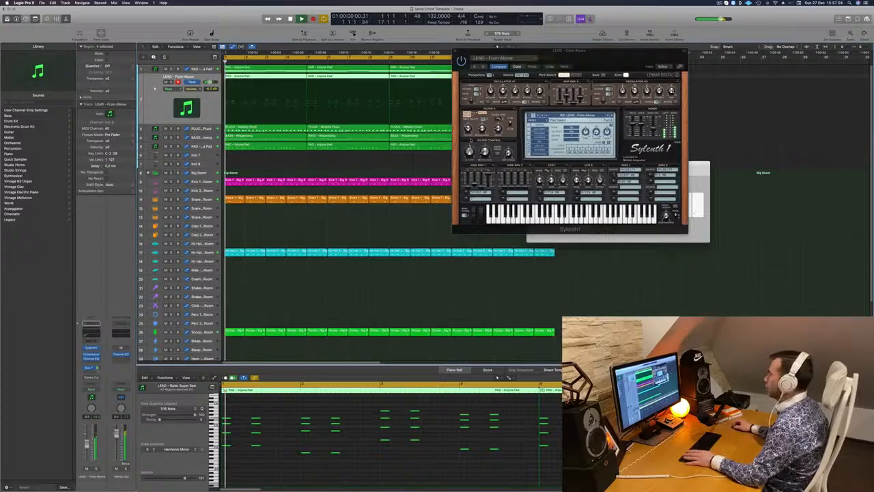
pyautogui.click(472, 140)
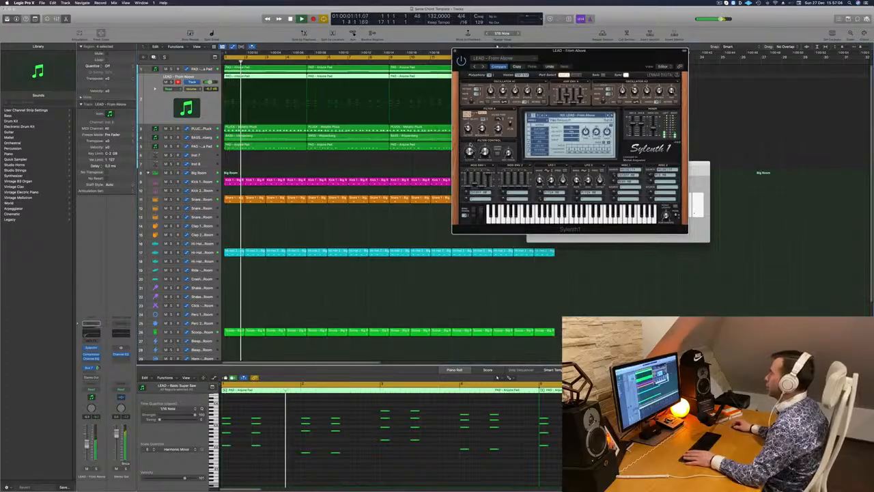
pyautogui.moveTo(609, 50); pyautogui.dragTo(681, 56)
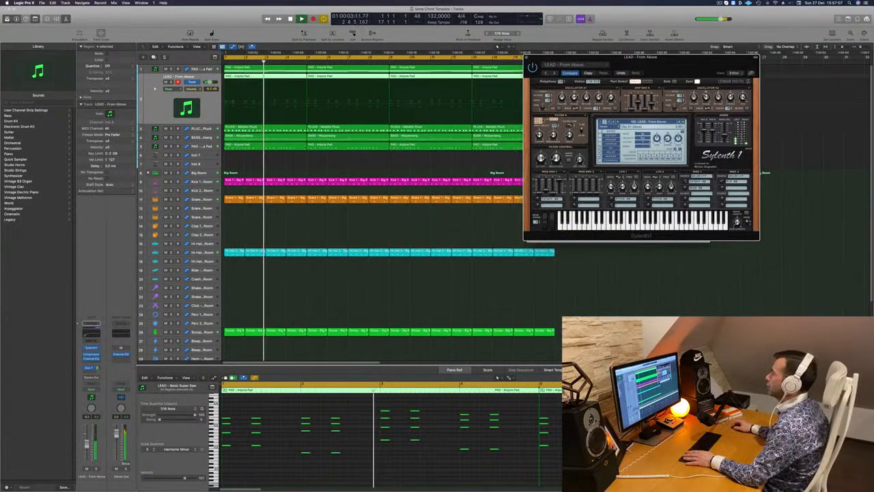
pyautogui.click(198, 121)
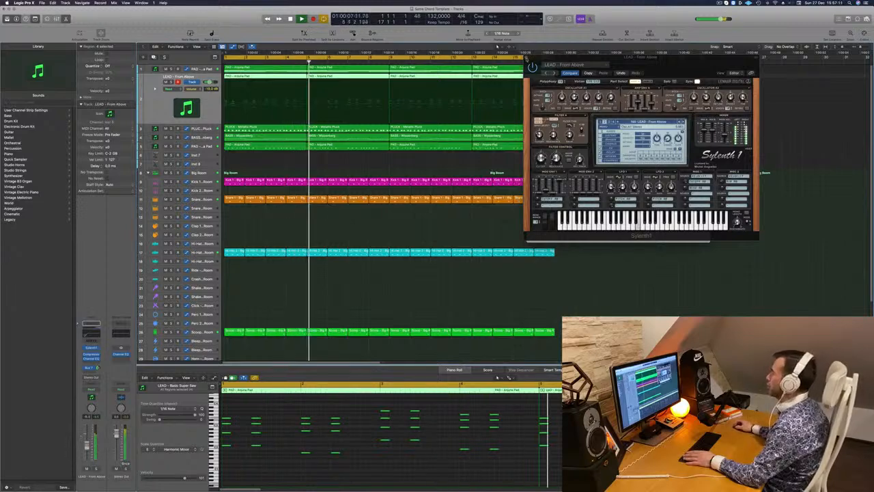
# Move the Musical Typing window over the middle of the arrangement and reopen Sylenth1 on the LEAD track.
pyautogui.press('v')
pyautogui.moveTo(618, 165); pyautogui.dragTo(461, 205)
pyautogui.press('Down')
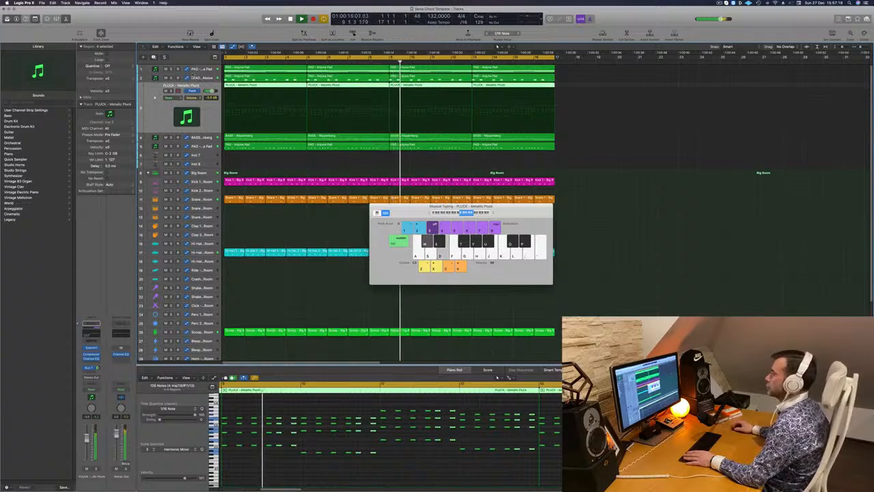
pyautogui.press('Up')
pyautogui.press('Return')
pyautogui.click(91, 348)
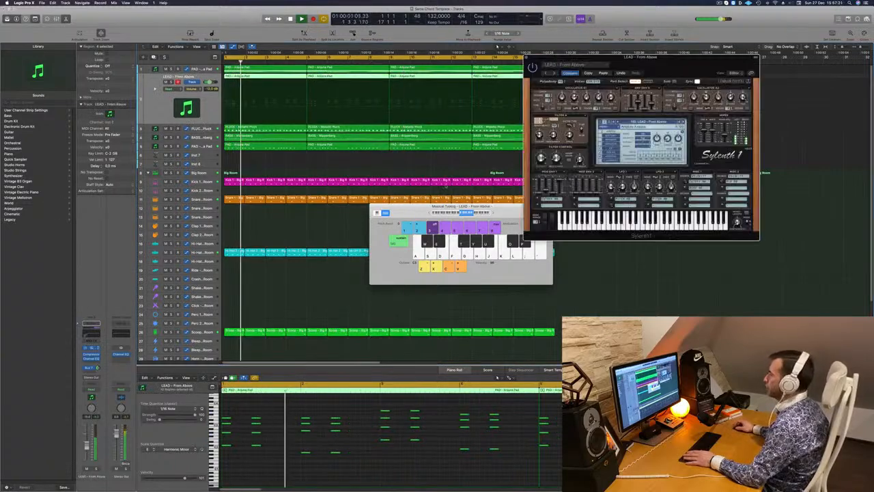
# Audition the Funky Chord, Hammond B3 Organ, Happy Lead and Hardcore 1 presets, restarting playback between them.
pyautogui.press('Return')
pyautogui.click(681, 123)
pyautogui.press('Return')
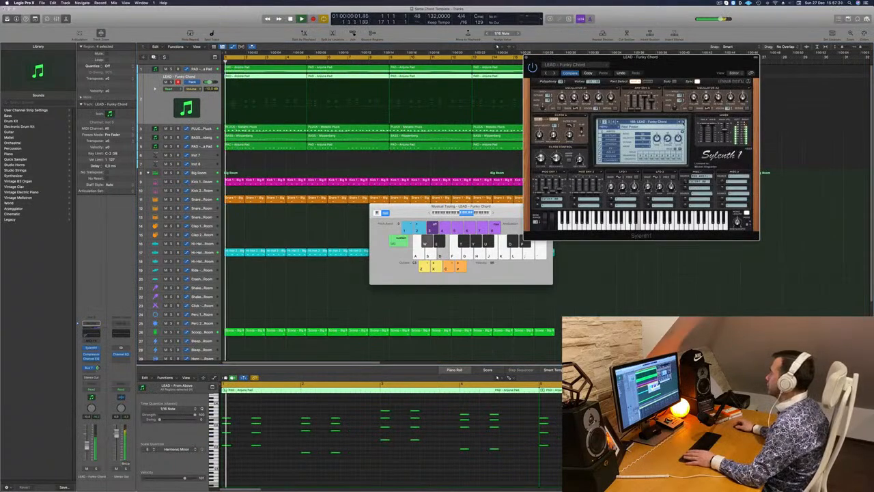
pyautogui.click(681, 123)
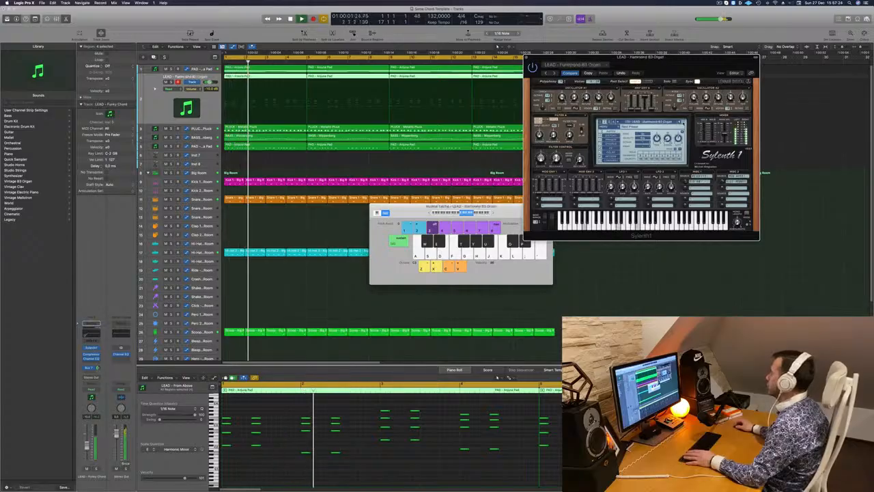
pyautogui.click(682, 123)
pyautogui.press('Return')
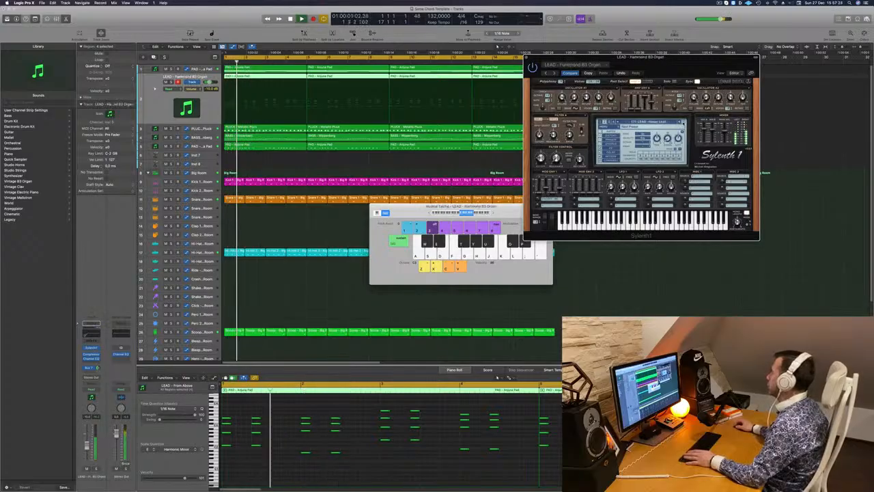
pyautogui.click(683, 123)
pyautogui.press('Return')
pyautogui.click(683, 123)
# Load the Supersaw 1 preset from the preset list and lower the LEAD track's volume while it plays.
pyautogui.click(665, 123)
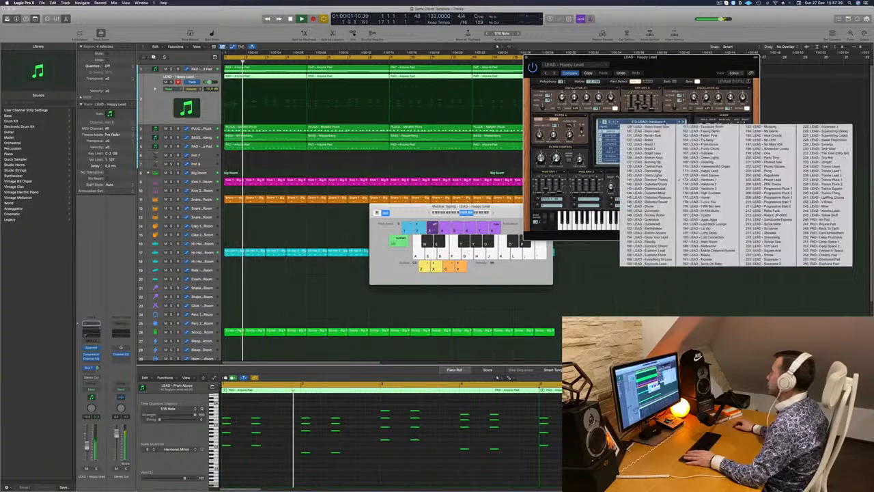
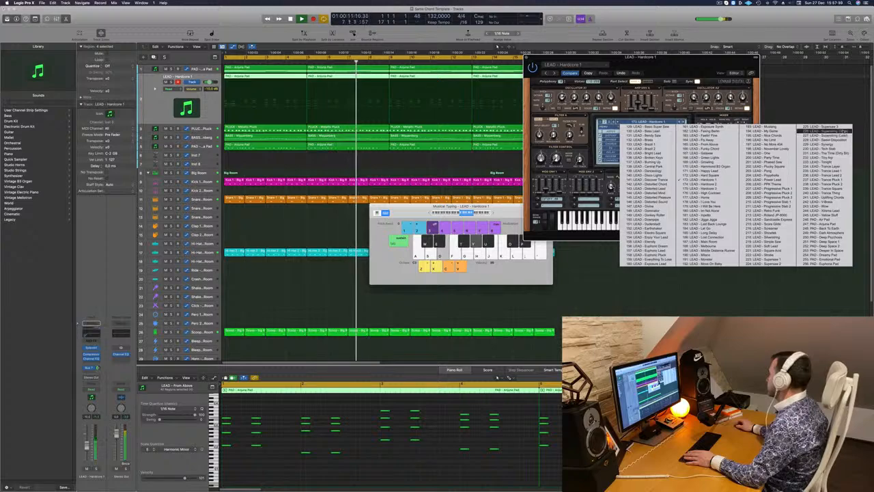
pyautogui.click(819, 126)
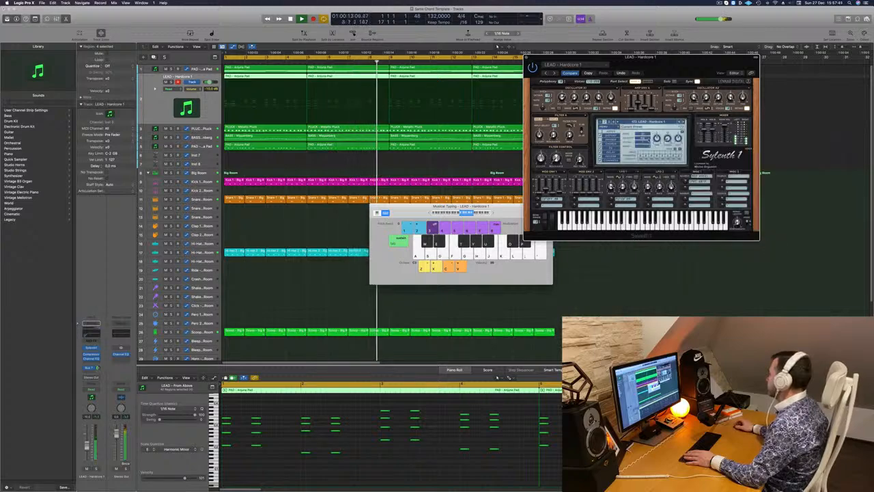
pyautogui.moveTo(663, 72); pyautogui.dragTo(555, 110)
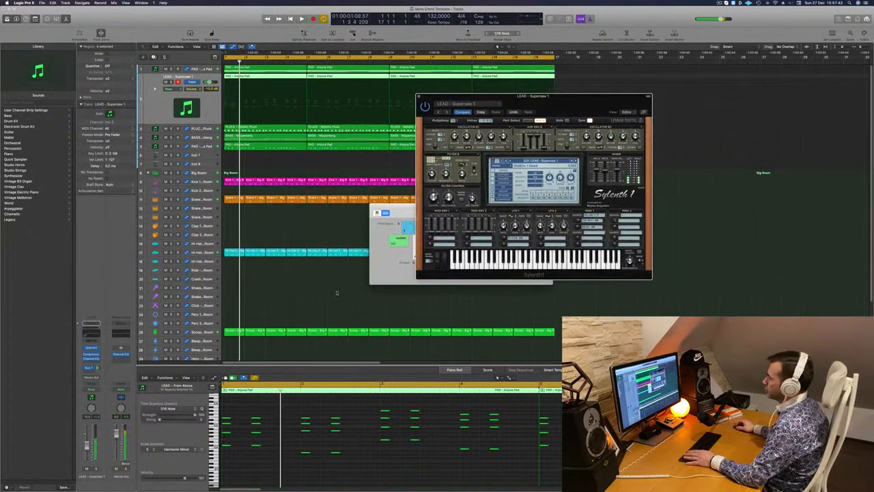
pyautogui.moveTo(87, 445); pyautogui.dragTo(87, 448)
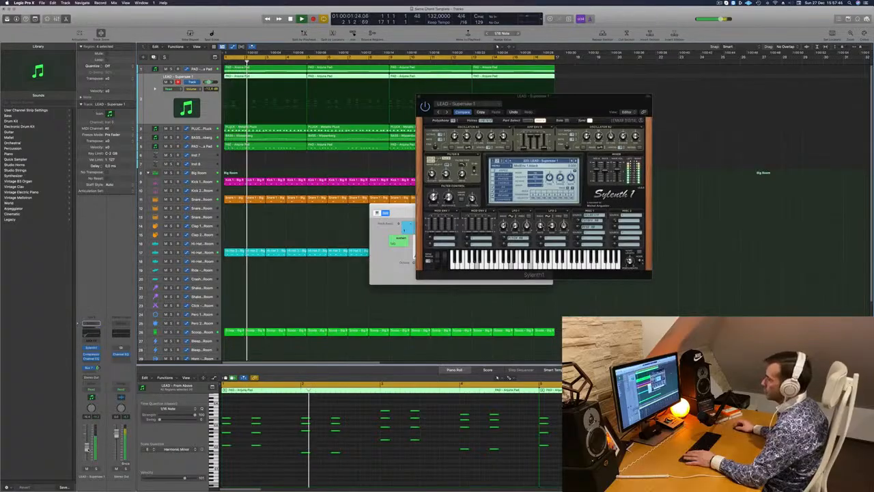
pyautogui.press('space')
pyautogui.press('space')
# Audition the lead presets from Supersaw 2 through Supersawing (Glide), restarting playback for each.
pyautogui.click(576, 161)
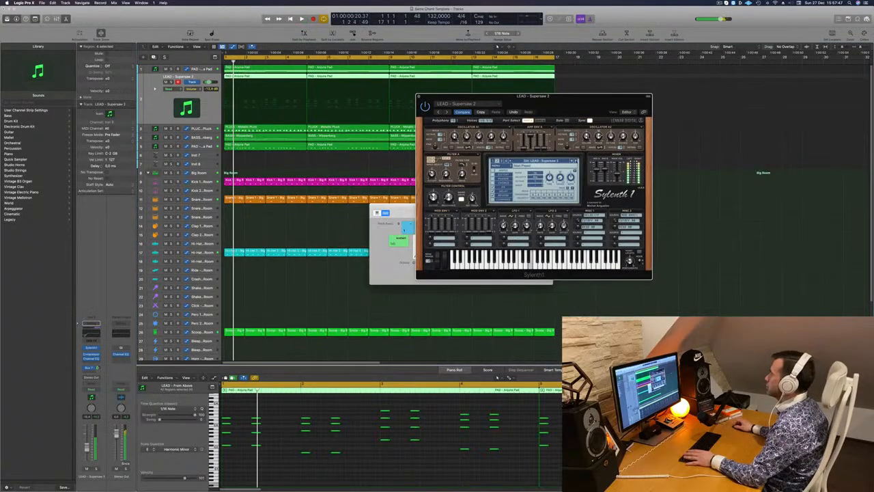
pyautogui.press('space')
pyautogui.press('space')
pyautogui.press('space')
pyautogui.press('space')
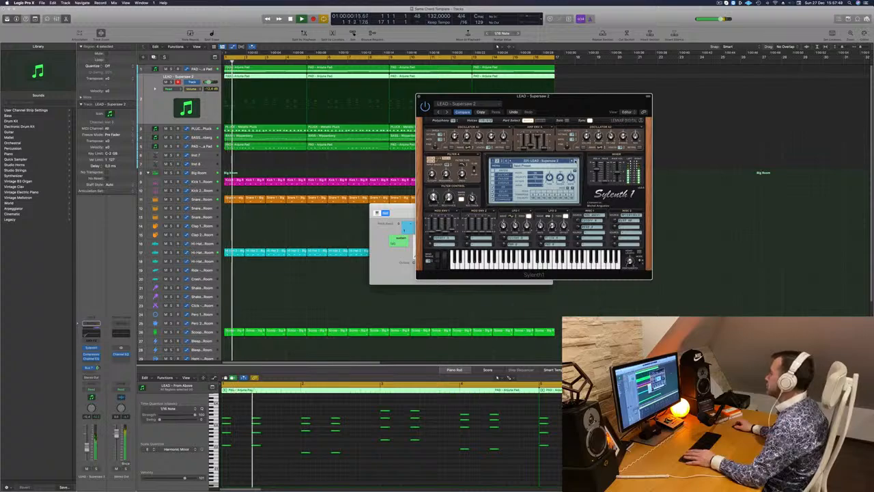
pyautogui.click(576, 162)
pyautogui.press('space')
pyautogui.press('space')
# Load the Trance Layer lead preset from the preset list and check it soloed and within the full mix.
pyautogui.click(540, 161)
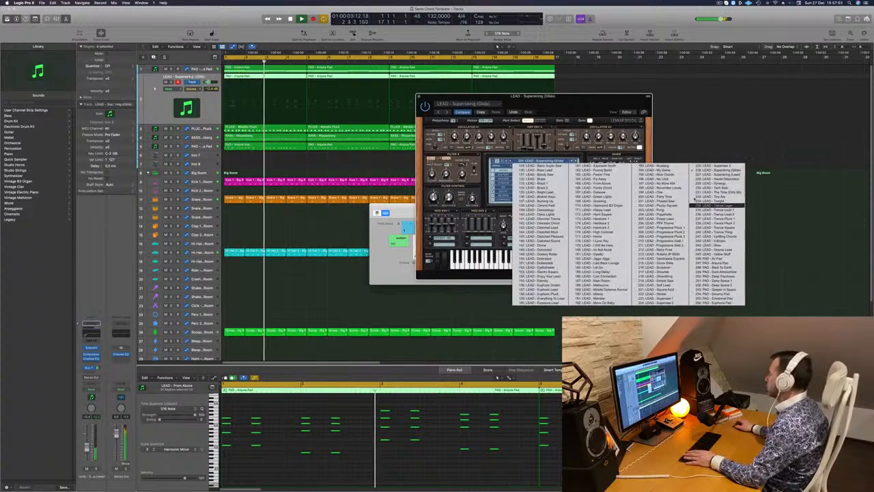
pyautogui.click(714, 204)
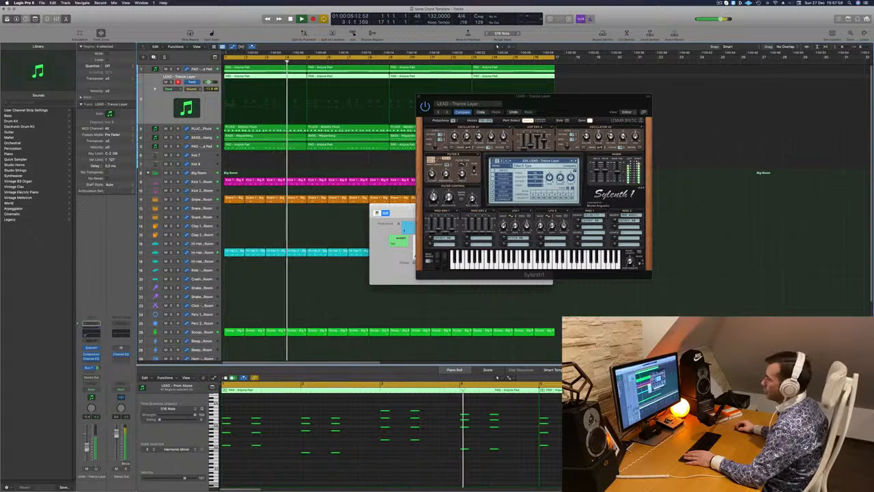
pyautogui.hotkey('ctrl', 's')
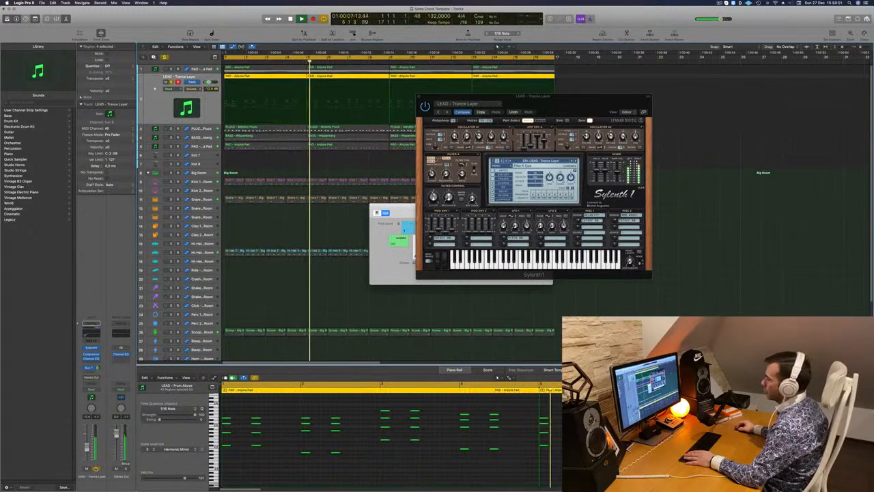
pyautogui.click(96, 469)
pyautogui.press('Return')
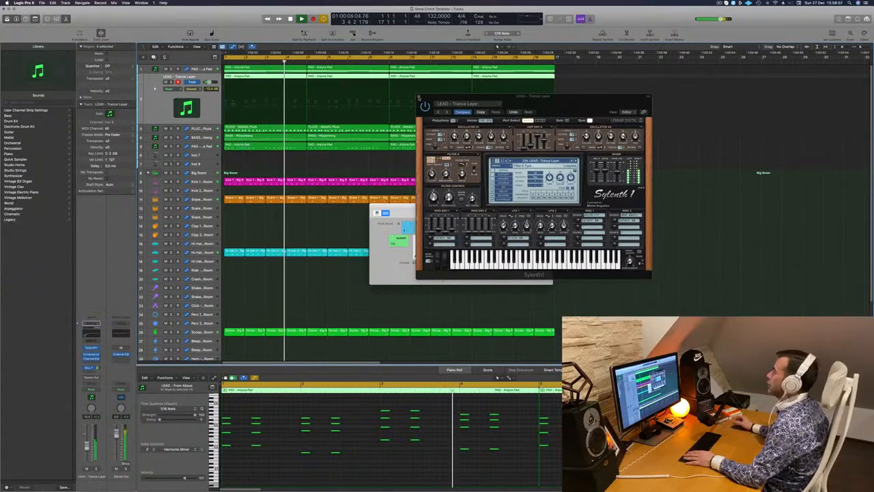
# Close the Sylenth1 window, deselect the LEAD regions and restart playback from the beginning.
pyautogui.click(419, 97)
pyautogui.click(301, 166)
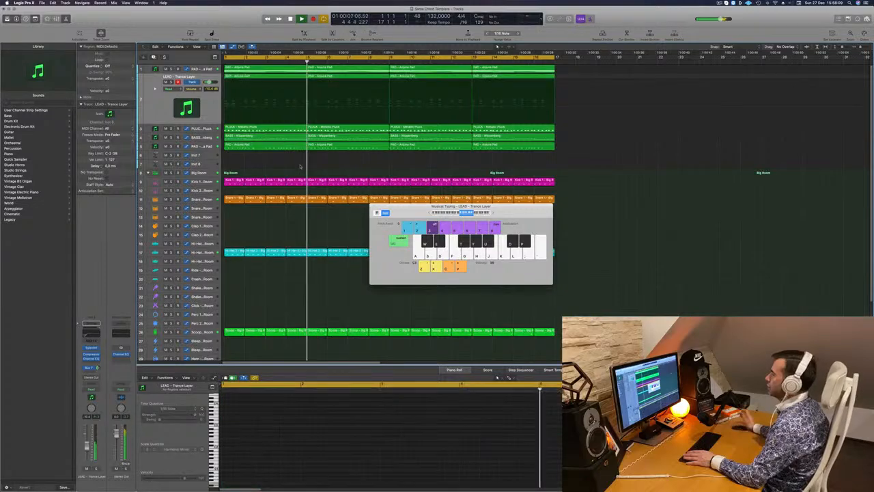
pyautogui.press('d')
pyautogui.press('Return')
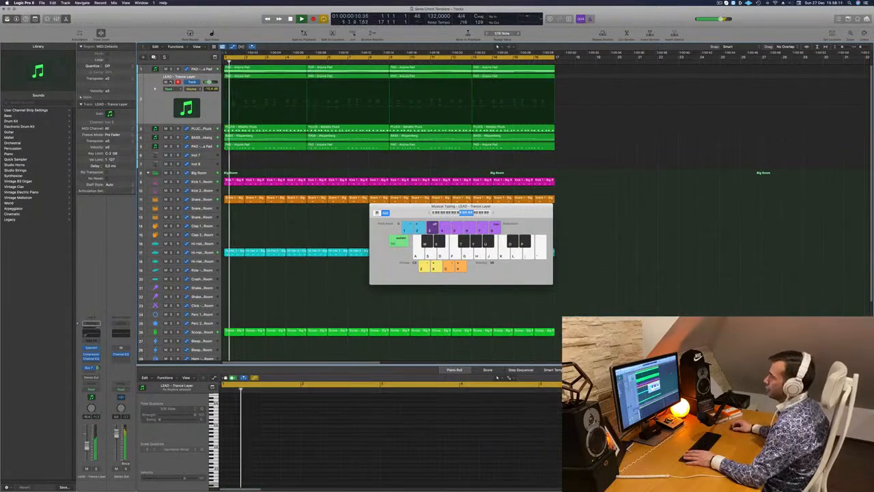
# Compare the LEAD track soloed and unsoloed against the full mix, replaying the arrangement from the start.
pyautogui.click(171, 82)
pyautogui.click(171, 82)
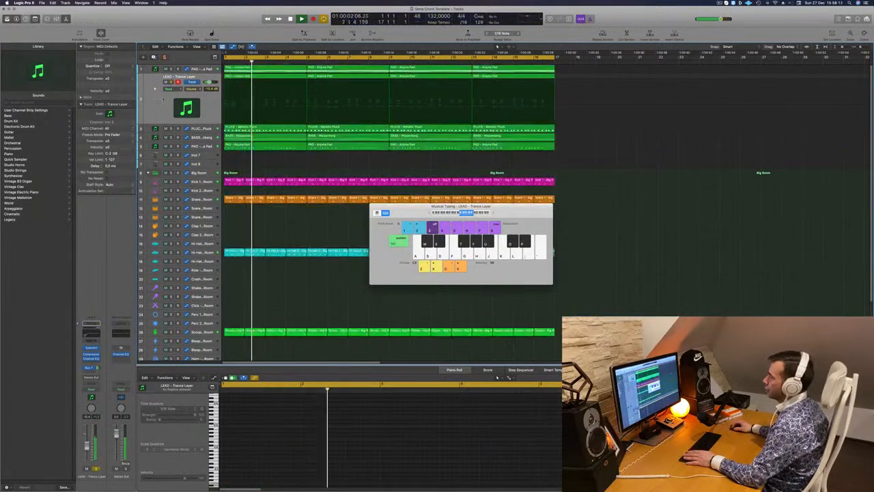
pyautogui.click(165, 101)
pyautogui.press('Return')
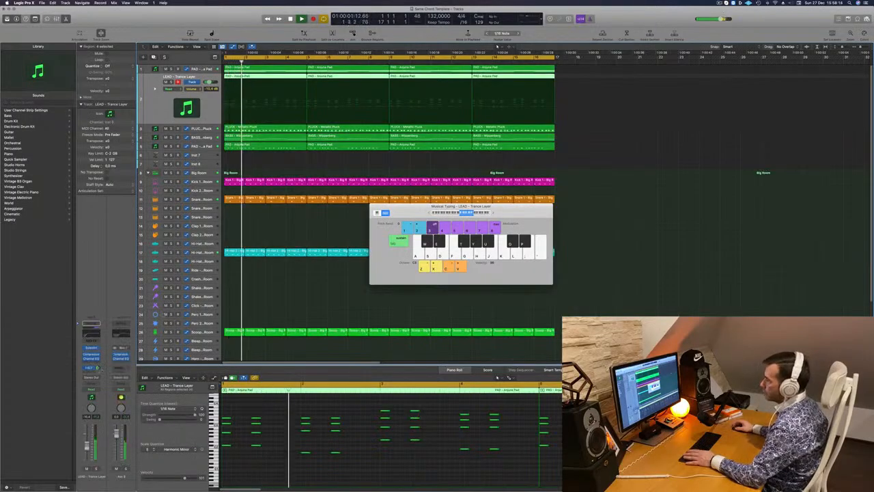
pyautogui.press('Return')
pyautogui.click(262, 157)
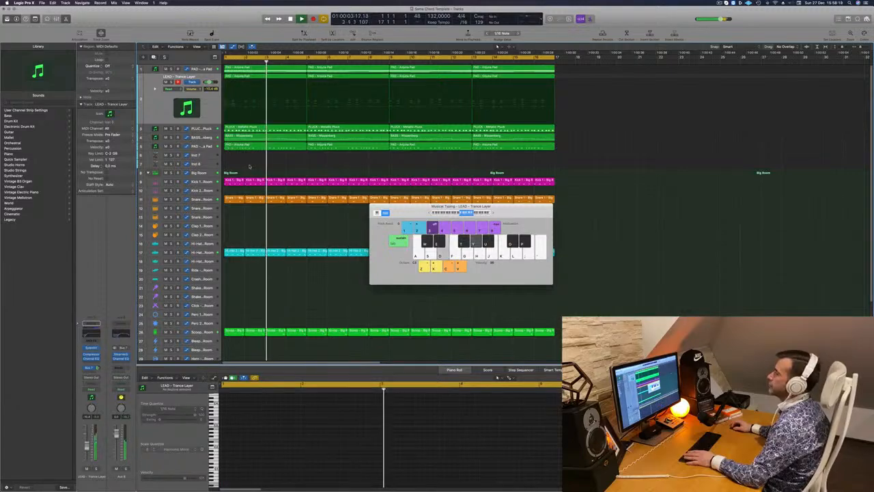
pyautogui.click(155, 111)
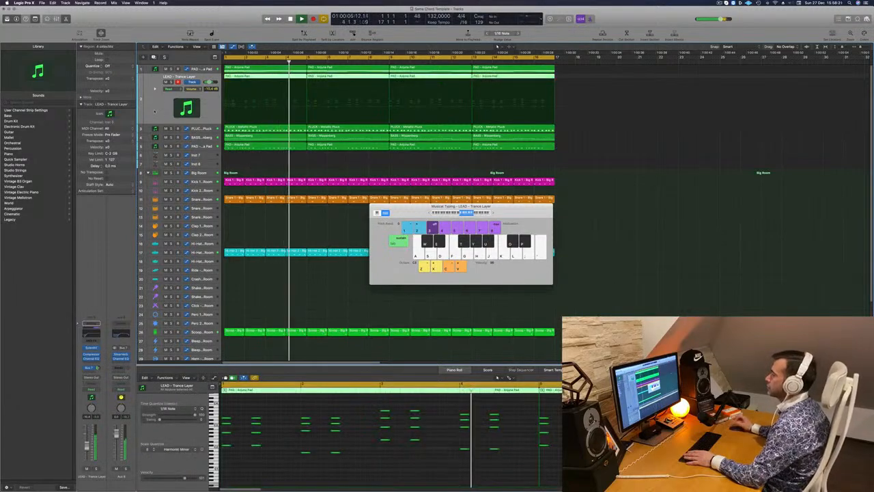
# Deselect the LEAD regions, move the Musical Typing window aside and expand the Roland TR-909 drum kit's subtracks.
pyautogui.click(255, 162)
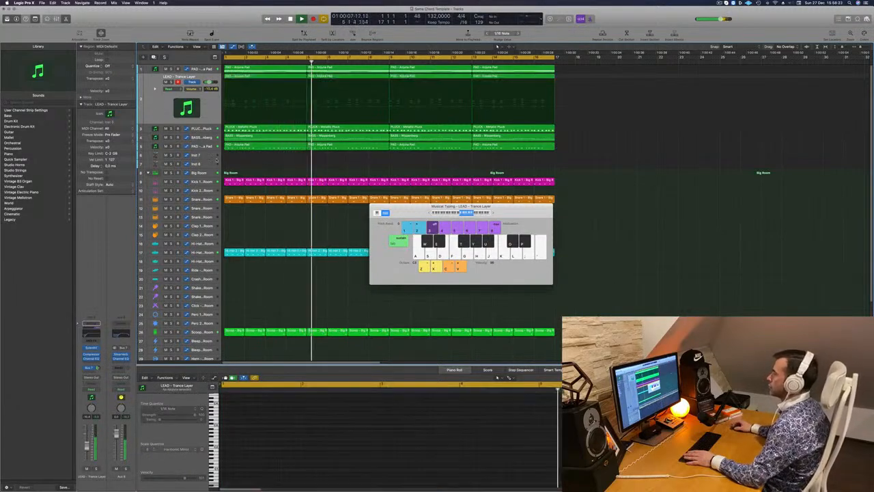
pyautogui.scroll(-5, 250, 174)
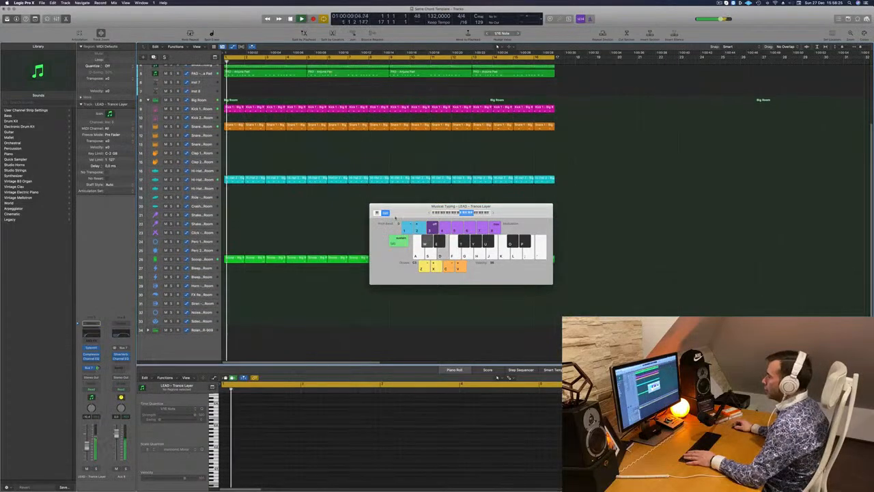
pyautogui.moveTo(394, 203); pyautogui.dragTo(503, 199)
pyautogui.click(194, 332)
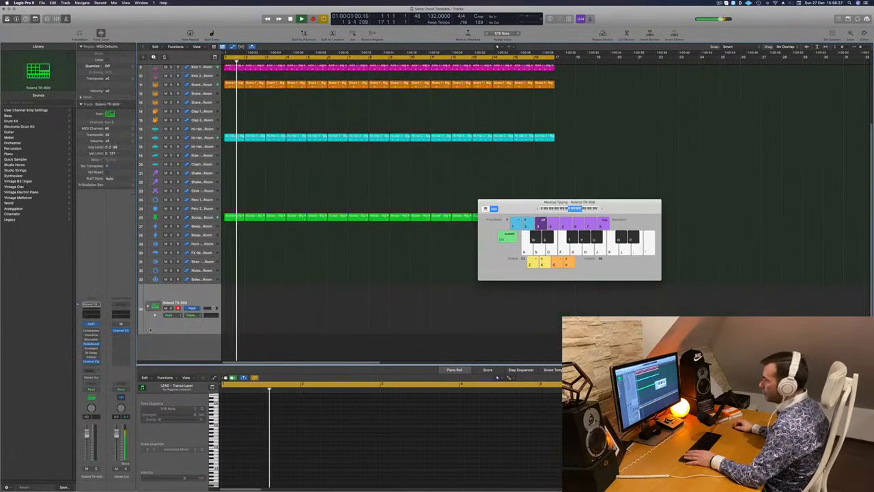
pyautogui.scroll(-5, 280, 158)
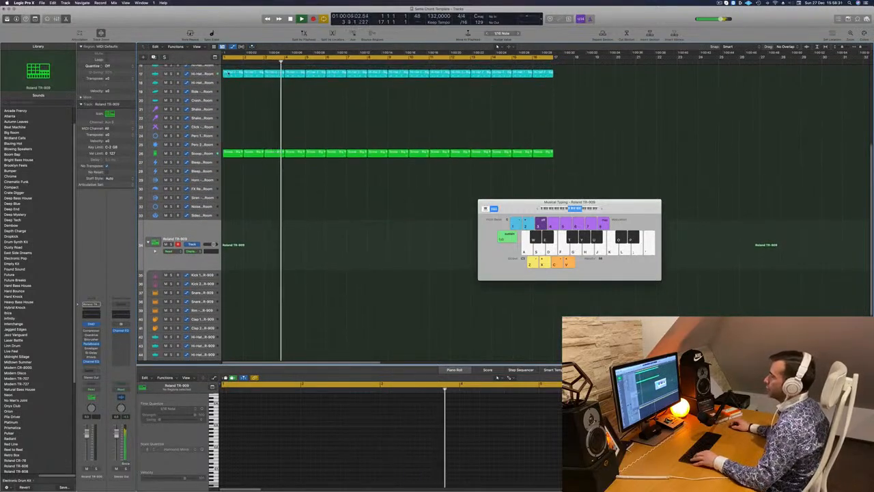
# Copy the first Hi-Hat 2 region from the Big Room kit to bar 1 of the Roland TR-909 Hi-Hat Closed track.
pyautogui.moveTo(232, 73); pyautogui.dragTo(232, 330)
pyautogui.scroll(-3, 239, 314)
pyautogui.scroll(-1, 239, 313)
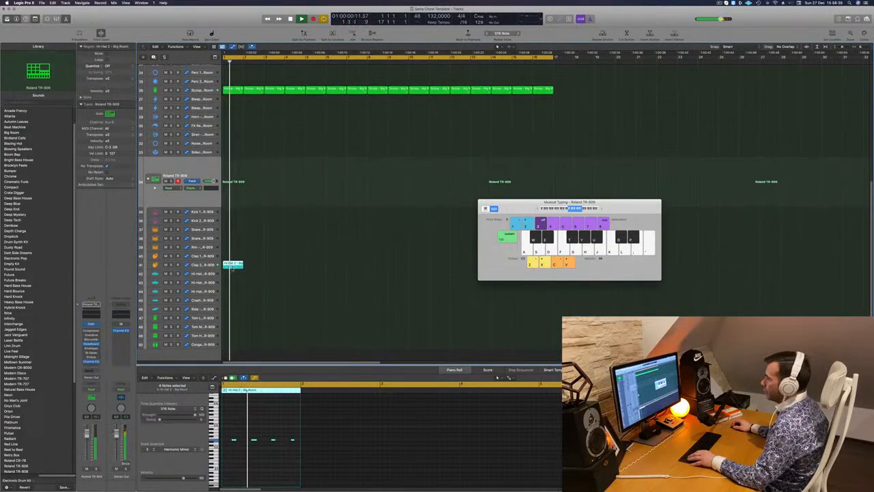
pyautogui.moveTo(232, 268); pyautogui.dragTo(220, 276)
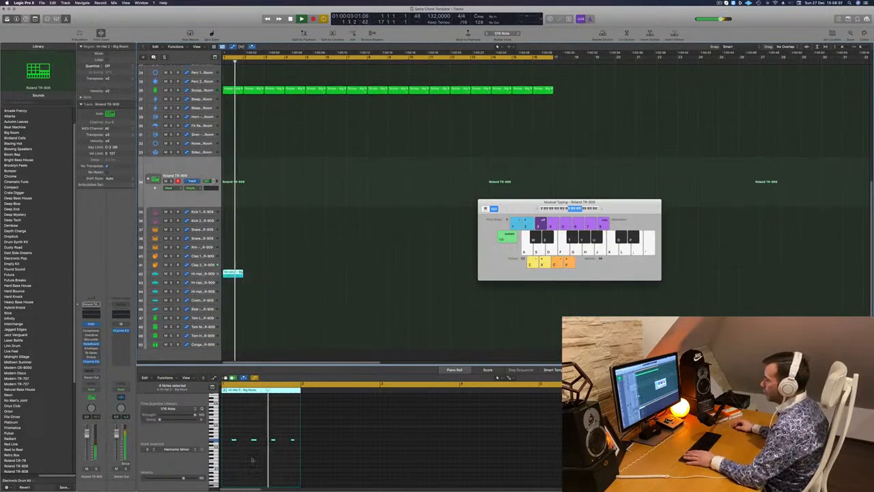
# Duplicate the four hi-hat notes within the one-bar region to build a continuous sixteenth-note pattern.
pyautogui.click(292, 449)
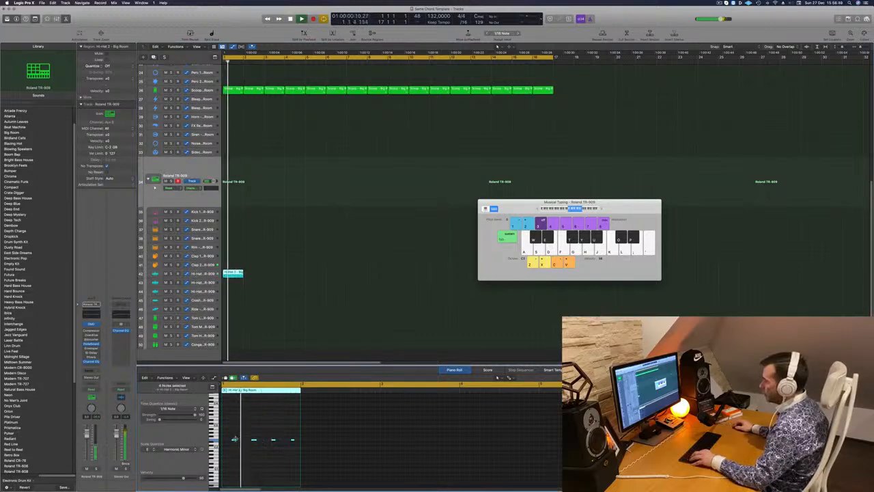
pyautogui.moveTo(233, 441)
pyautogui.mouseDown()
pyautogui.moveTo(224, 442)
pyautogui.moveTo(248, 442)
pyautogui.moveTo(236, 444)
pyautogui.mouseUp()
pyautogui.hscroll(2, 224, 442)
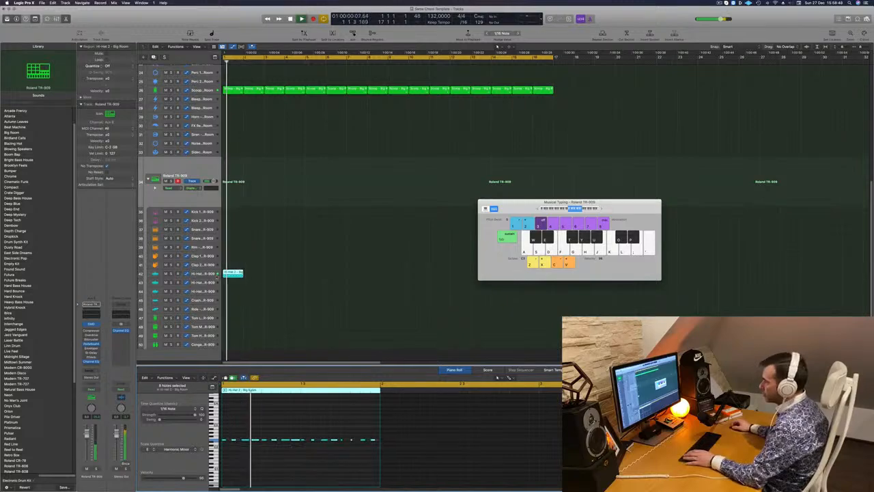
# Select the Hi-Hat Closed track and copy its one-bar region repeatedly to fill all 16 bars.
pyautogui.click(201, 274)
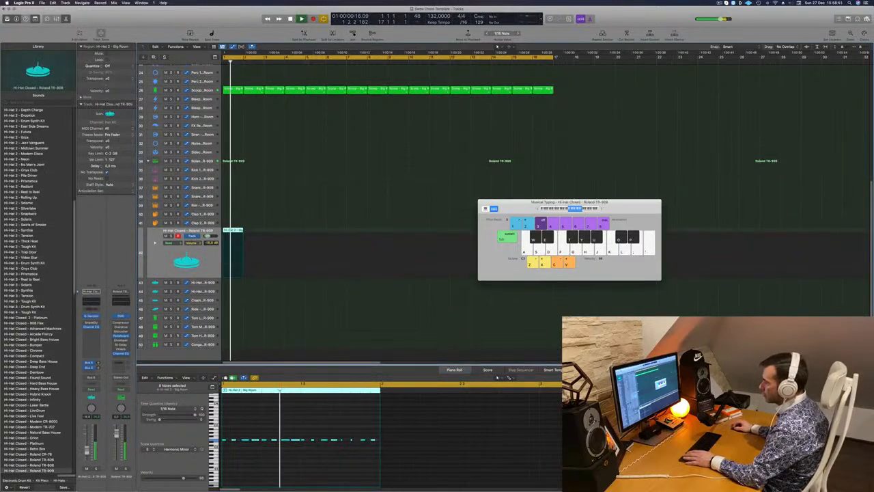
pyautogui.press('space')
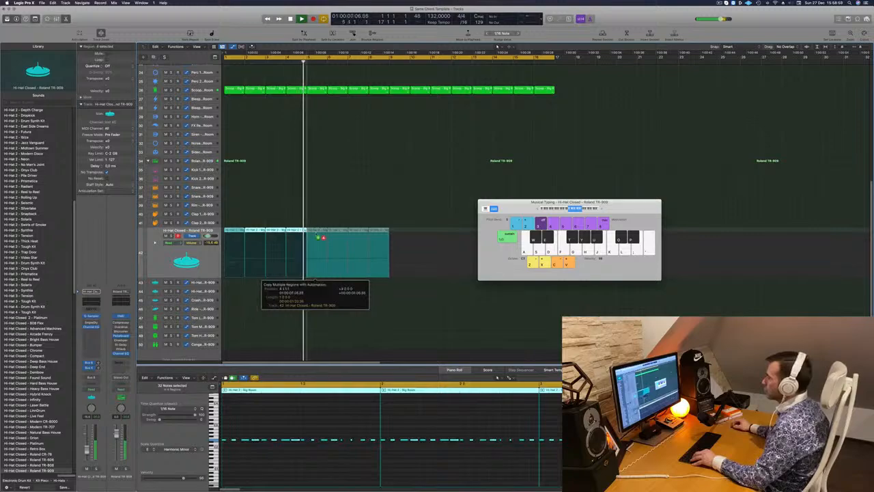
pyautogui.press('space')
pyautogui.moveTo(509, 210); pyautogui.dragTo(630, 226)
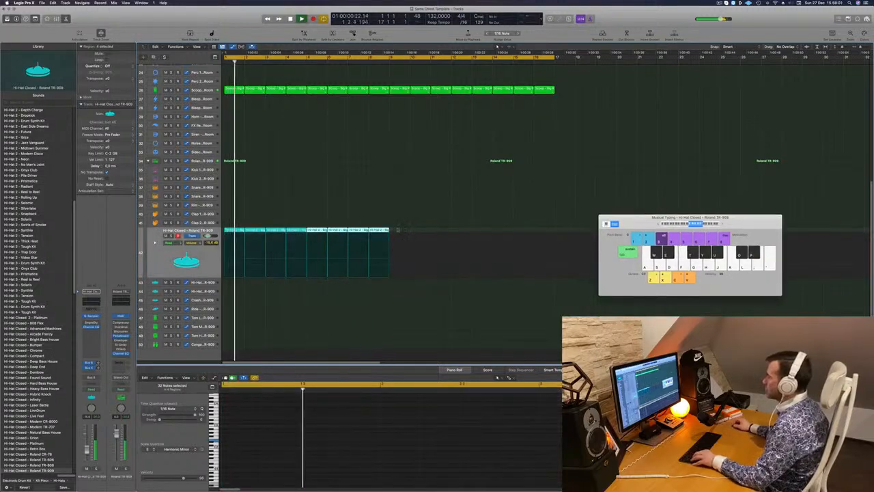
pyautogui.moveTo(396, 231)
pyautogui.mouseDown()
pyautogui.moveTo(231, 233)
pyautogui.moveTo(400, 238)
pyautogui.mouseUp()
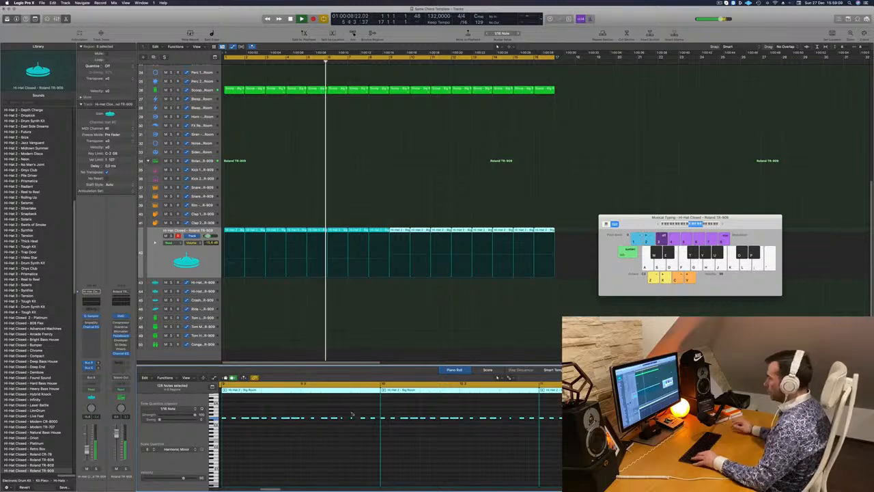
# Undo the partial transposition, transpose all notes in the 16 closed hi-hat regions up one octave and replay from the start.
pyautogui.press('super+z')
pyautogui.click(194, 260)
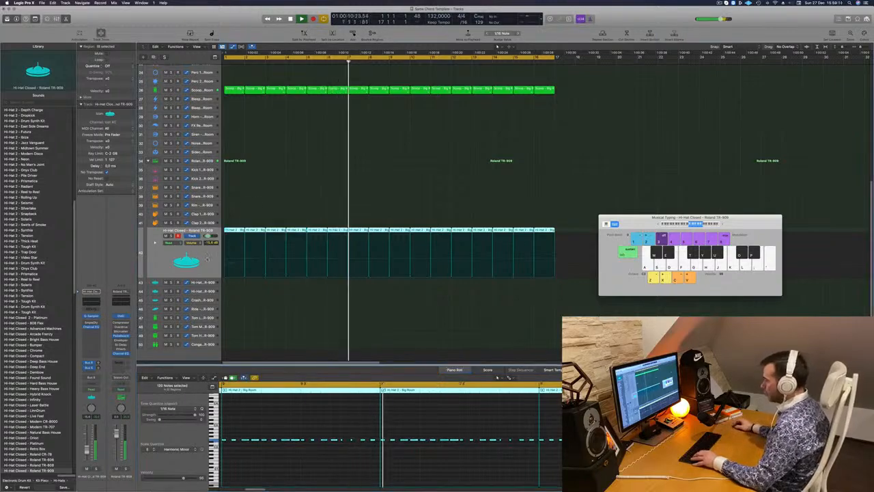
pyautogui.click(304, 447)
pyautogui.press('super+a')
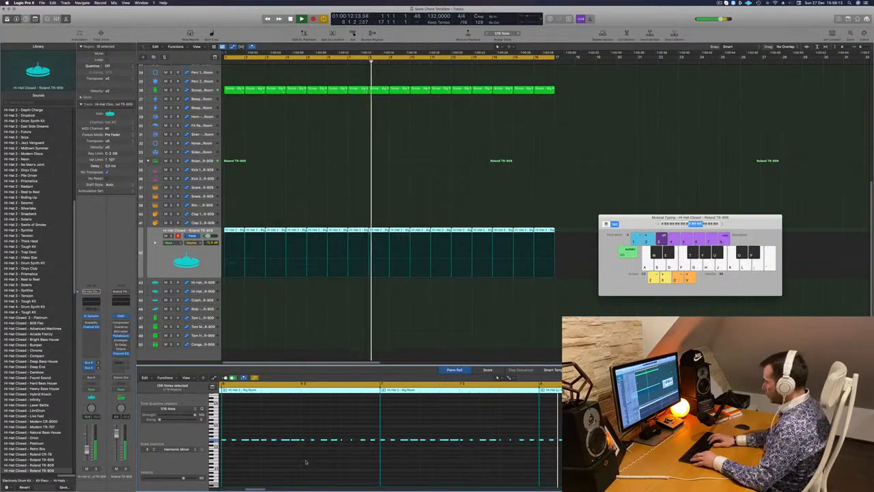
pyautogui.hotkey('alt', 'shift', 'Up')
pyautogui.press('Return')
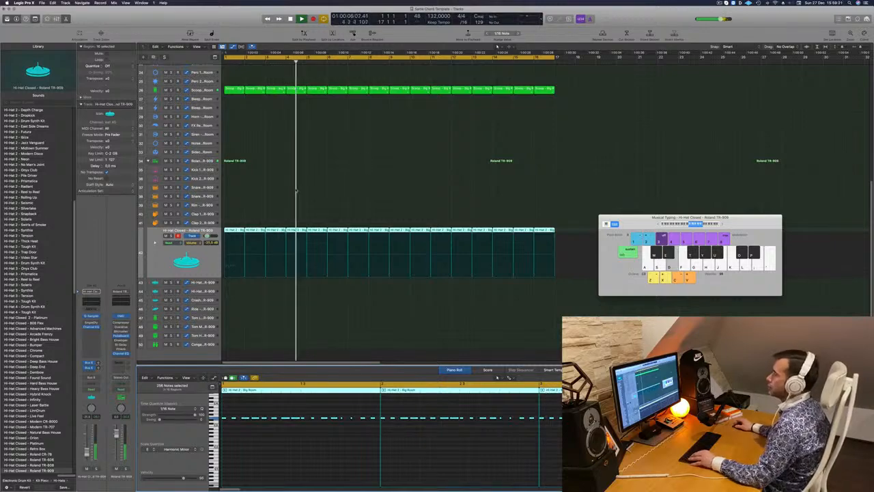
# Deselect the hi-hat regions and replay the full arrangement from the beginning.
pyautogui.scroll(10, 297, 191)
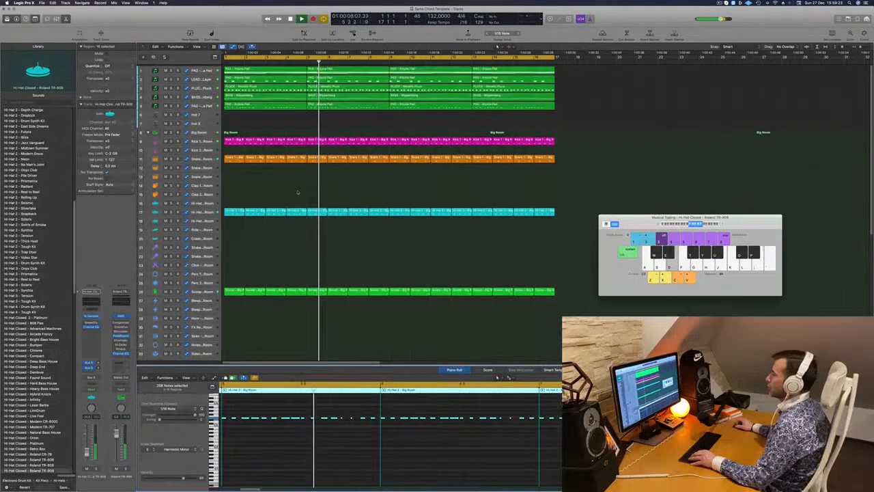
pyautogui.click(277, 130)
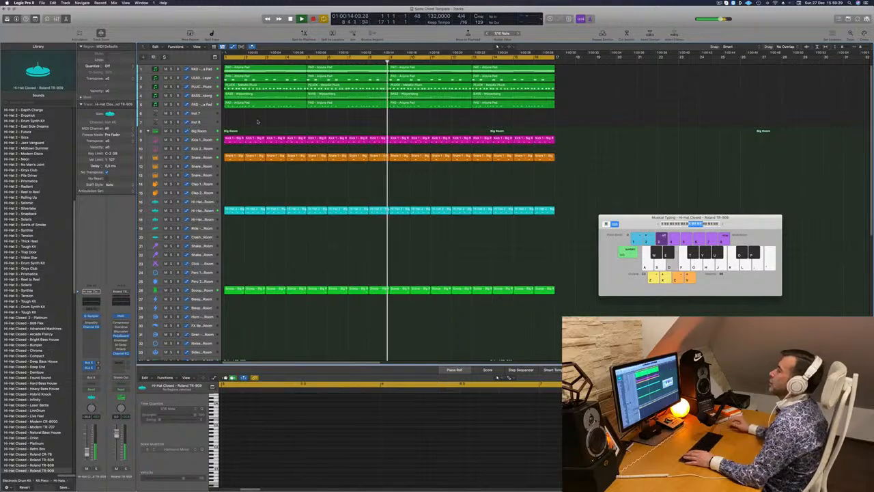
pyautogui.press('Return')
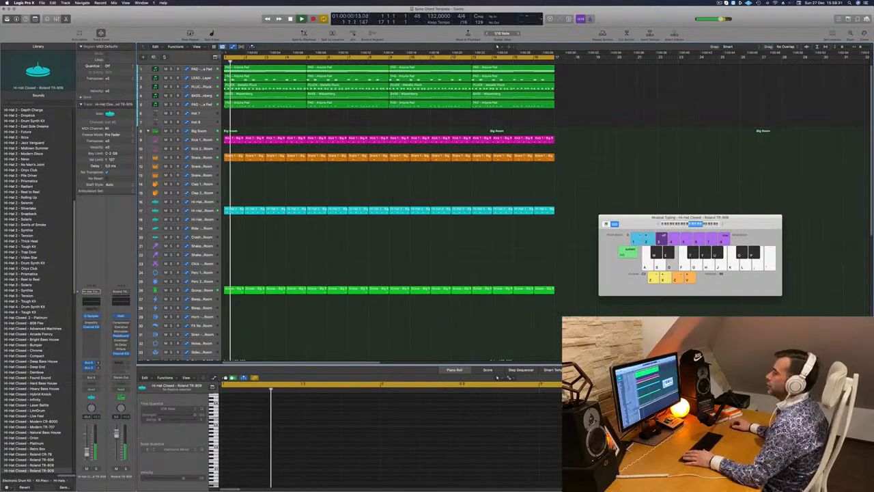
# Duplicate the first PAD - Anjuna Pad track with its settings, copy its four regions onto the new track and restart playback.
pyautogui.click(155, 68)
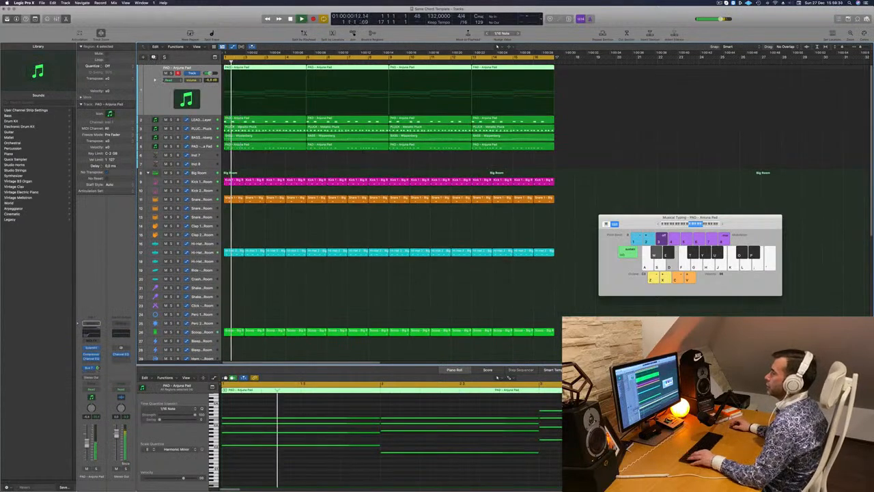
pyautogui.press('alt+super+s')
pyautogui.click(292, 85)
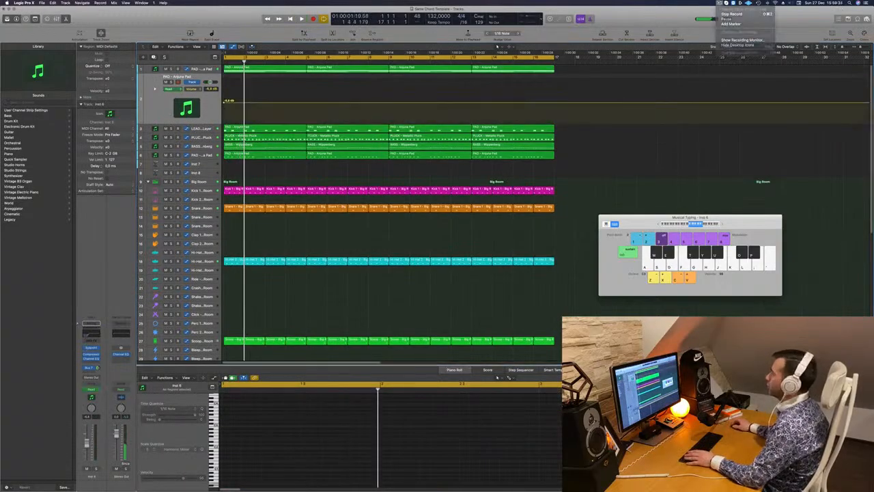
pyautogui.click(523, 71)
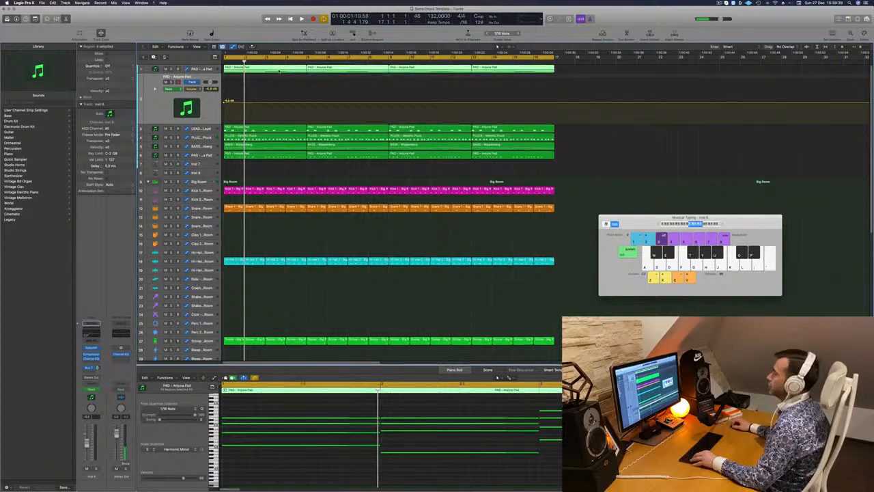
pyautogui.moveTo(279, 71); pyautogui.dragTo(280, 81)
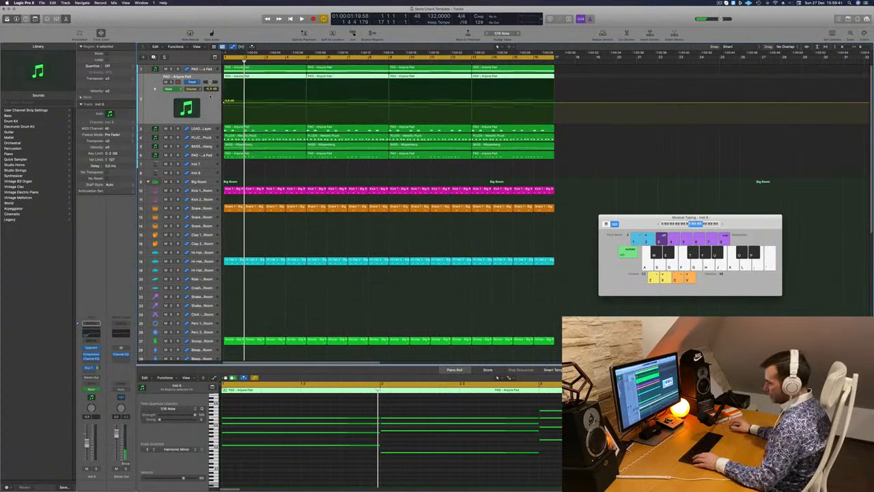
pyautogui.press('Return')
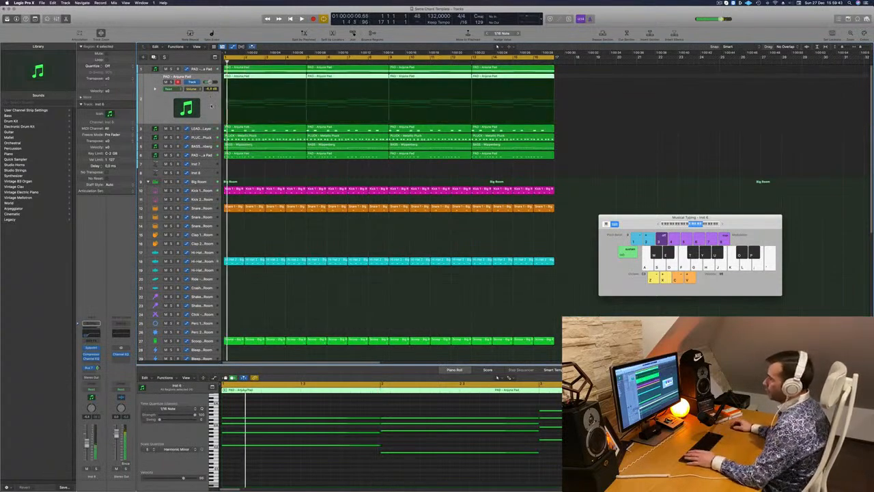
# Bypass the Channel EQ on the duplicated pad track and open its Sylenth1 instrument.
pyautogui.click(91, 334)
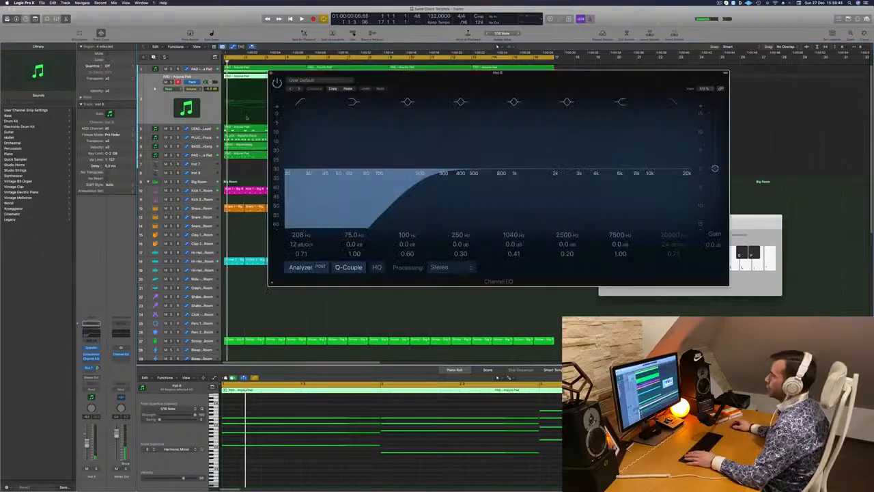
pyautogui.click(277, 82)
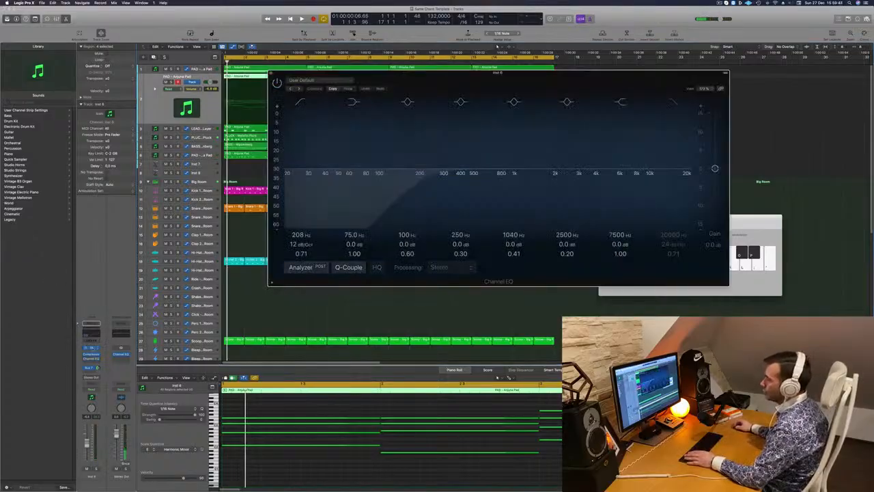
pyautogui.click(92, 348)
pyautogui.moveTo(433, 79); pyautogui.dragTo(496, 91)
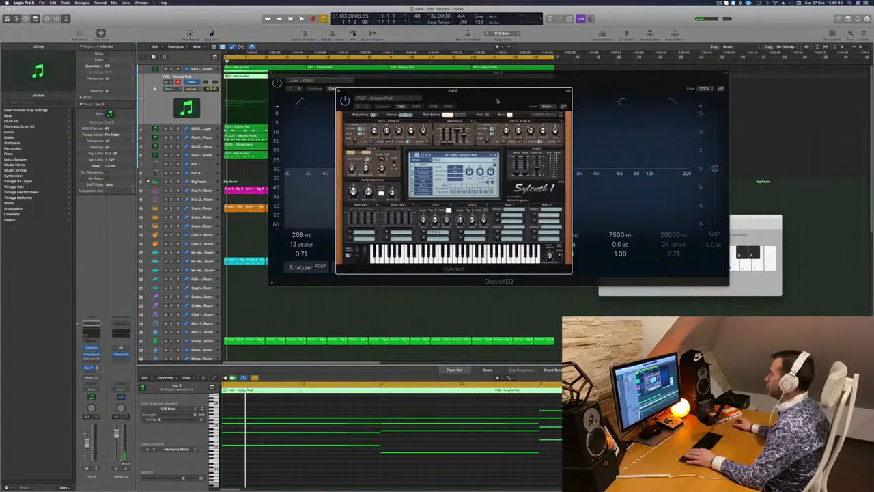
# Load the ARP - Nice Arp preset in Sylenth1 on the duplicated track and start playback.
pyautogui.click(471, 155)
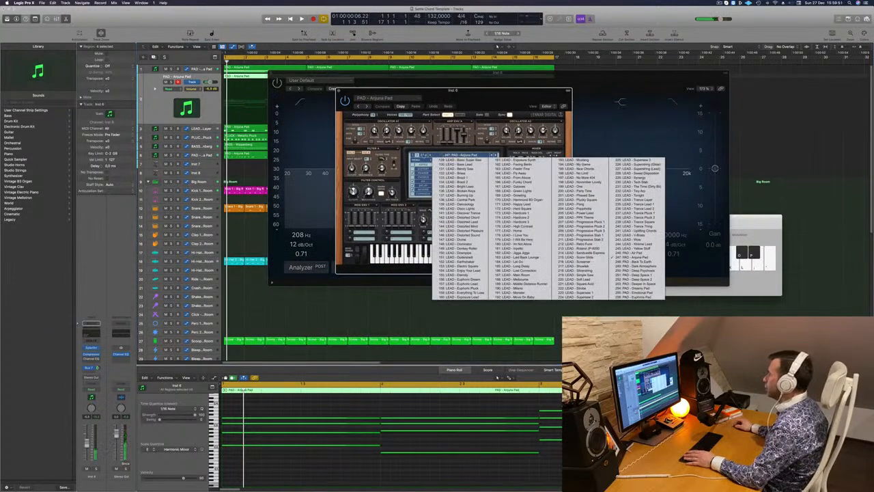
pyautogui.click(413, 155)
pyautogui.click(443, 157)
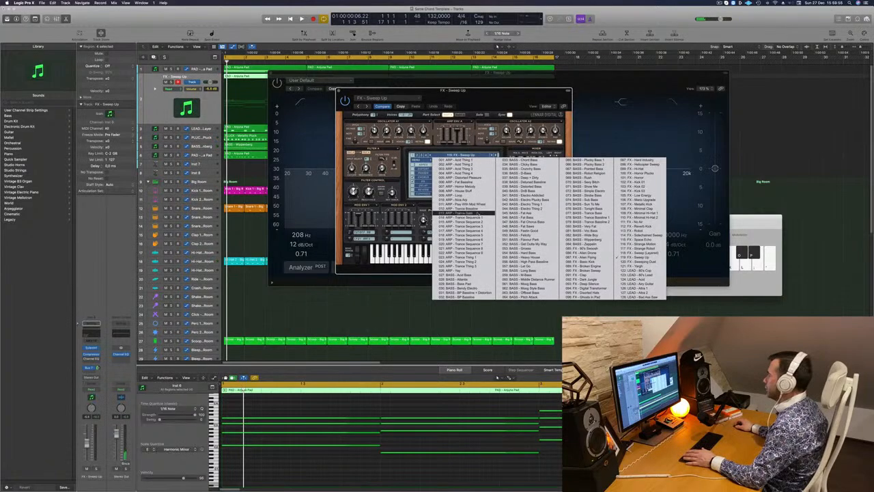
pyautogui.click(618, 253)
pyautogui.press('space')
# Move the Sylenth1 window clear of the arrangement and close the Channel EQ window.
pyautogui.moveTo(464, 89); pyautogui.dragTo(533, 89)
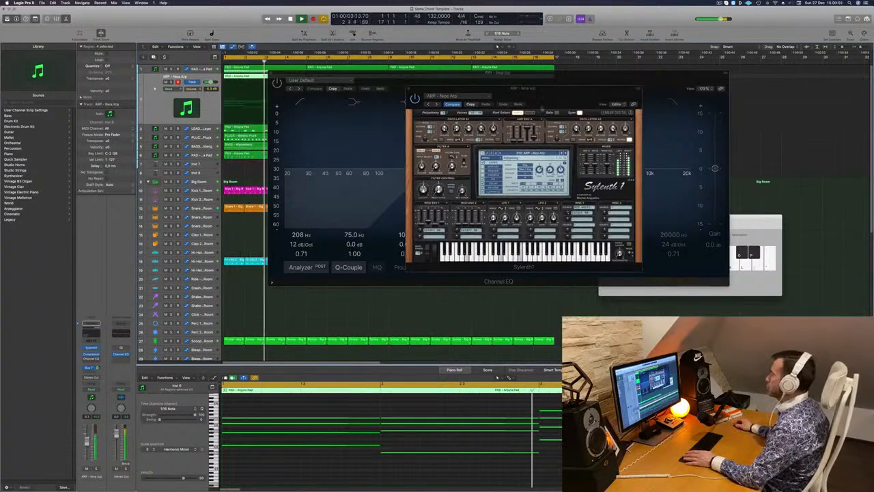
pyautogui.moveTo(533, 89); pyautogui.dragTo(682, 85)
pyautogui.moveTo(392, 72); pyautogui.dragTo(304, 150)
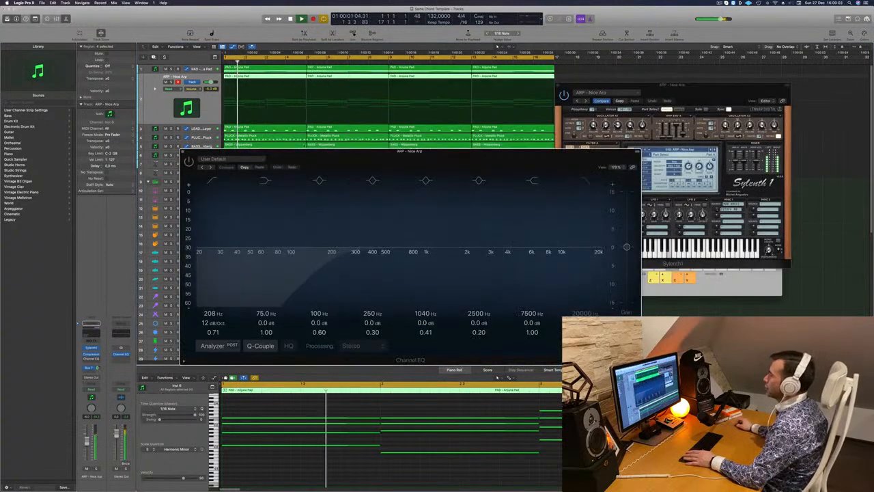
pyautogui.click(183, 152)
# Mute the LEAD, PLUCK and lower PAD tracks, replay the arp from the start and bring Sylenth1 back beside the tracks.
pyautogui.press('Return')
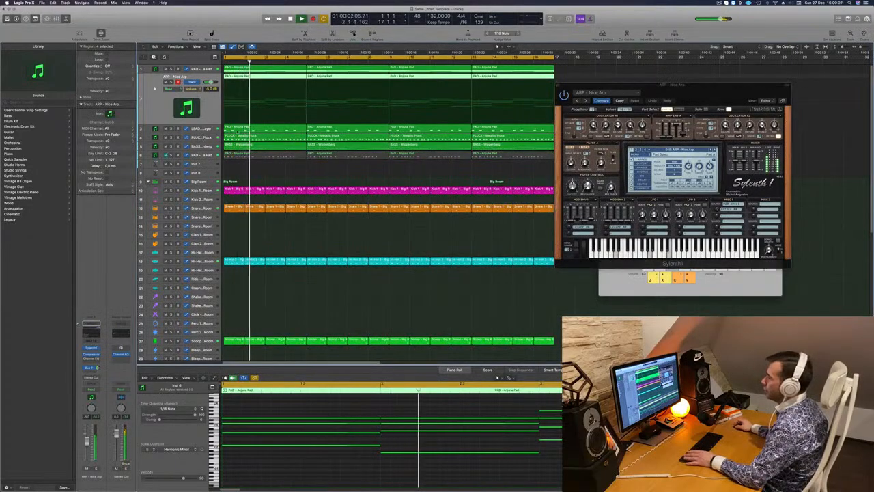
pyautogui.press('Return')
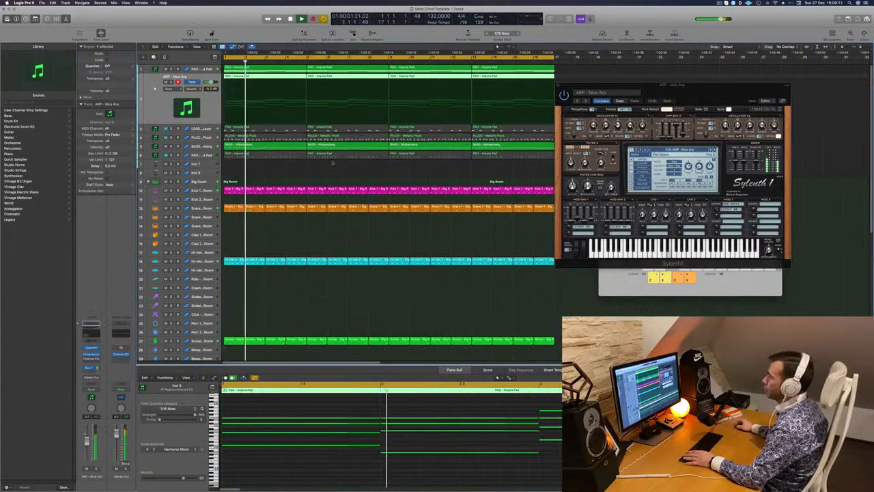
pyautogui.moveTo(707, 87); pyautogui.dragTo(448, 127)
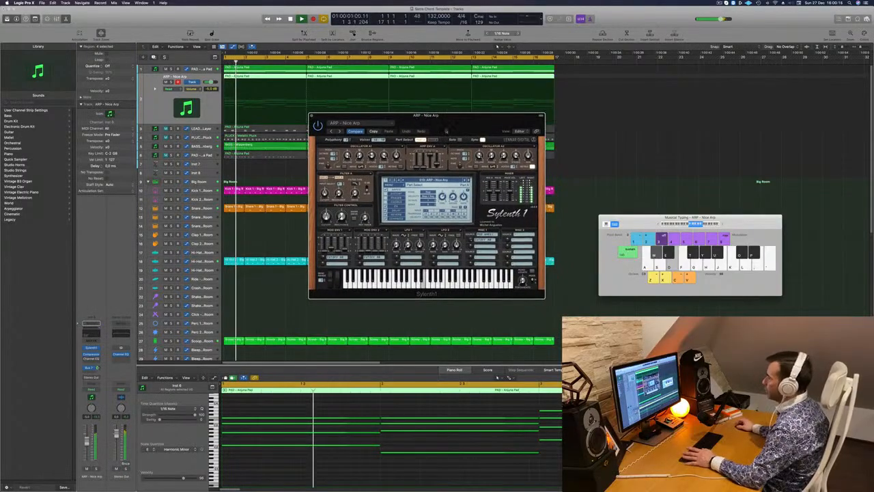
# Audition the Sylenth1 presets after ARP - Nice Arp during playback, replaying from the start, as far as BASS - Atlantis.
pyautogui.press('space')
pyautogui.click(468, 180)
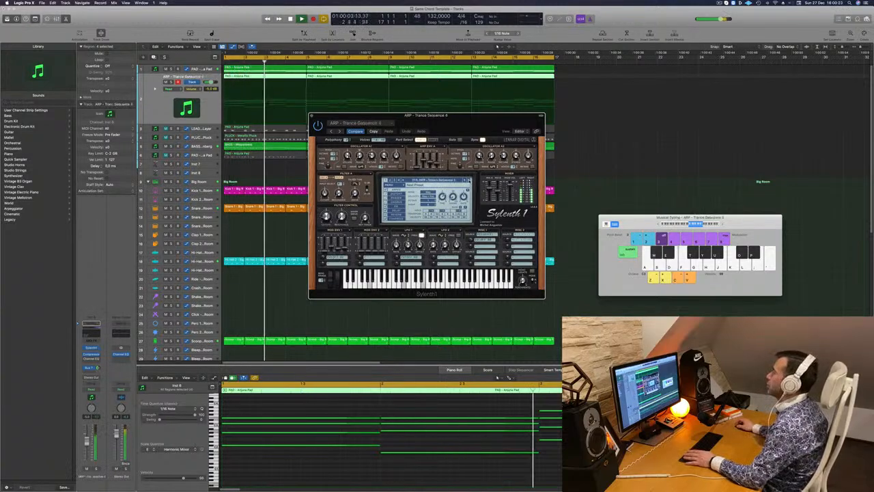
pyautogui.press('Return')
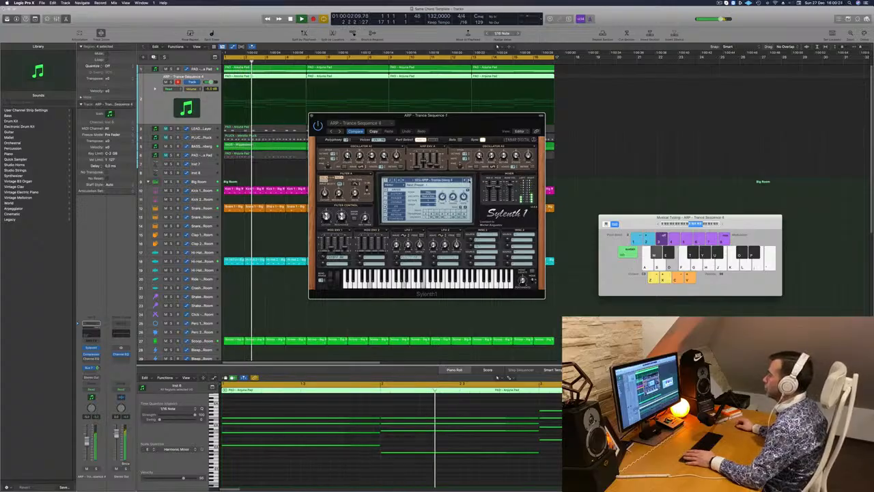
pyautogui.click(469, 181)
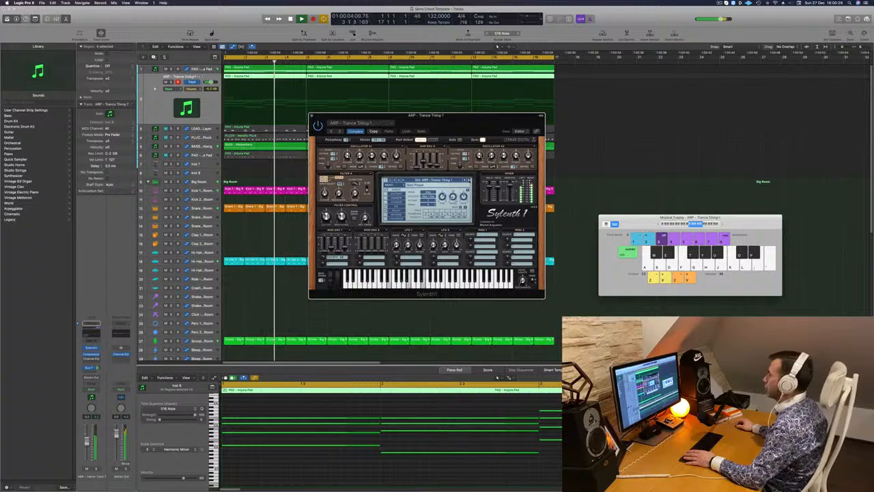
pyautogui.press('Return')
pyautogui.click(470, 181)
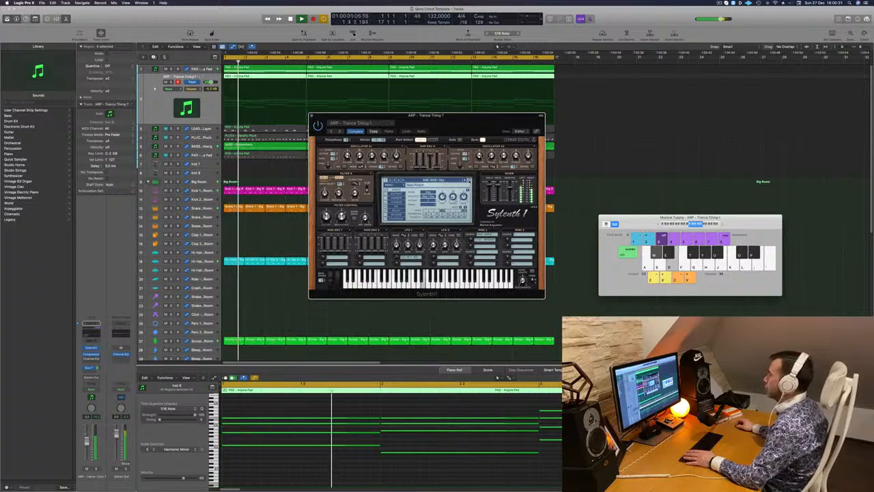
pyautogui.click(469, 180)
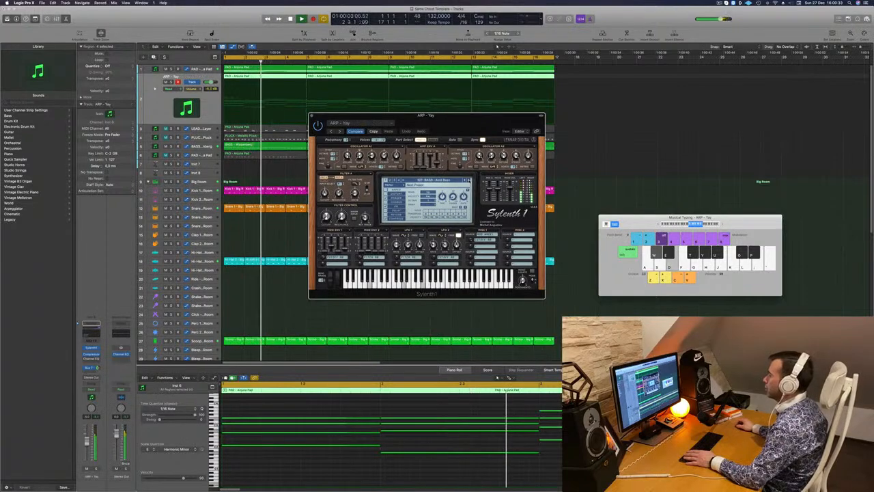
pyautogui.click(470, 180)
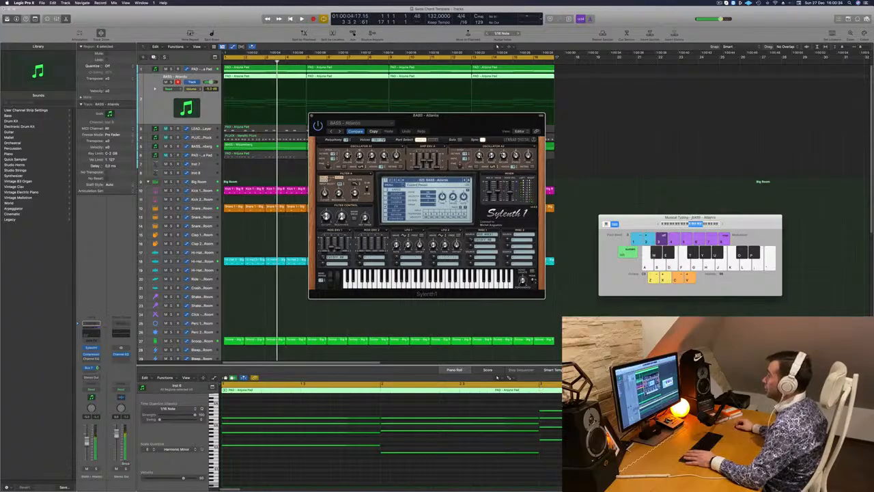
# Look through the current Sylenth1 preset list and load a factory sound bank in its place.
pyautogui.click(423, 179)
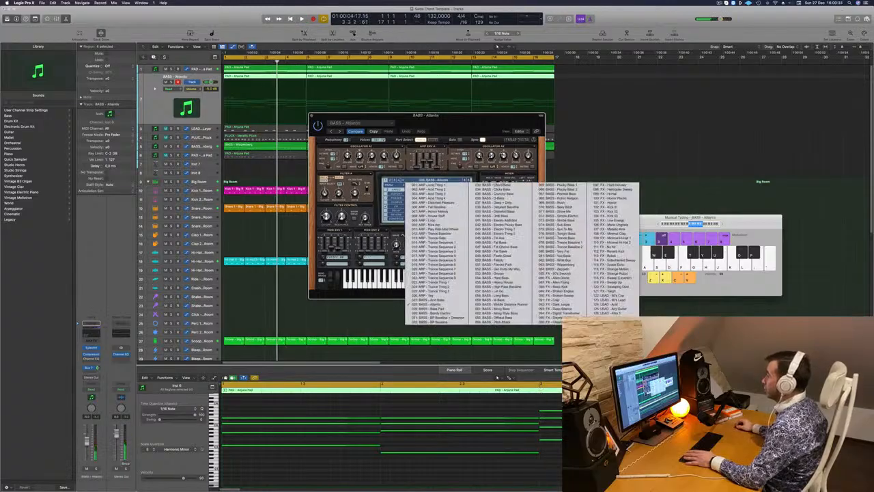
pyautogui.click(391, 183)
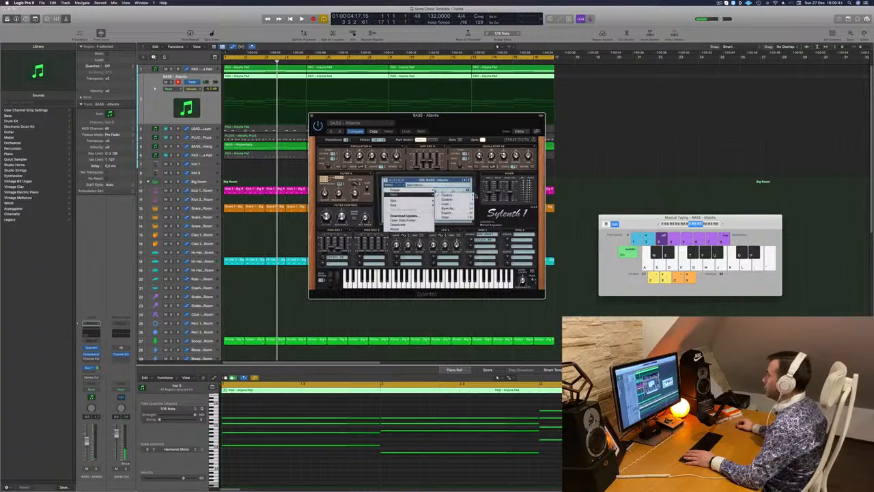
pyautogui.moveTo(452, 196)
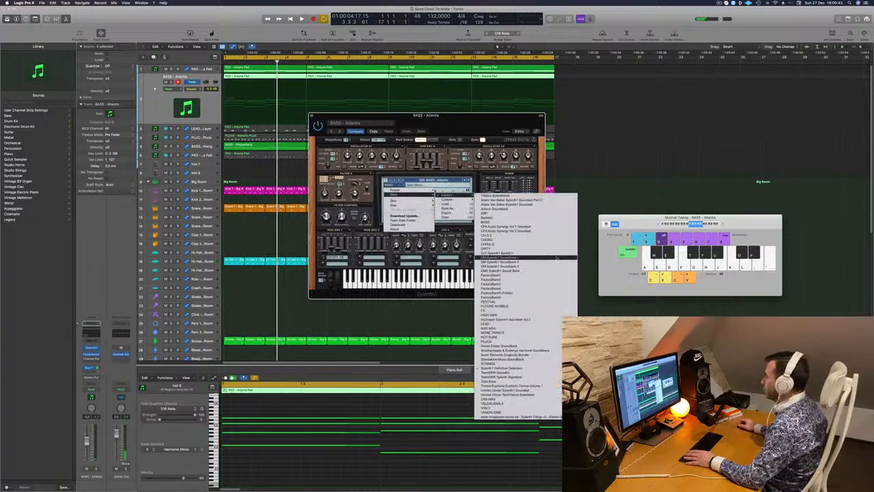
pyautogui.click(547, 281)
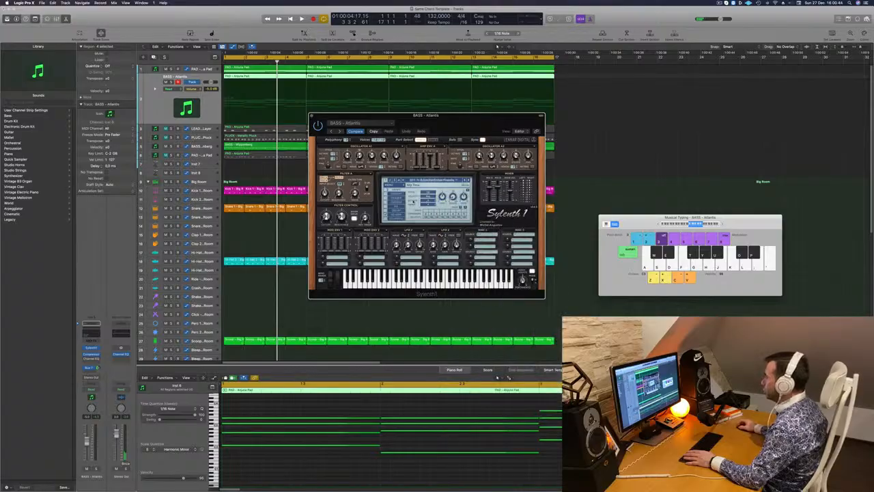
# Play the track, load an early ARP preset from the bank's second preset group and shift the Sylenth1 window slightly.
pyautogui.press('space')
pyautogui.click(432, 181)
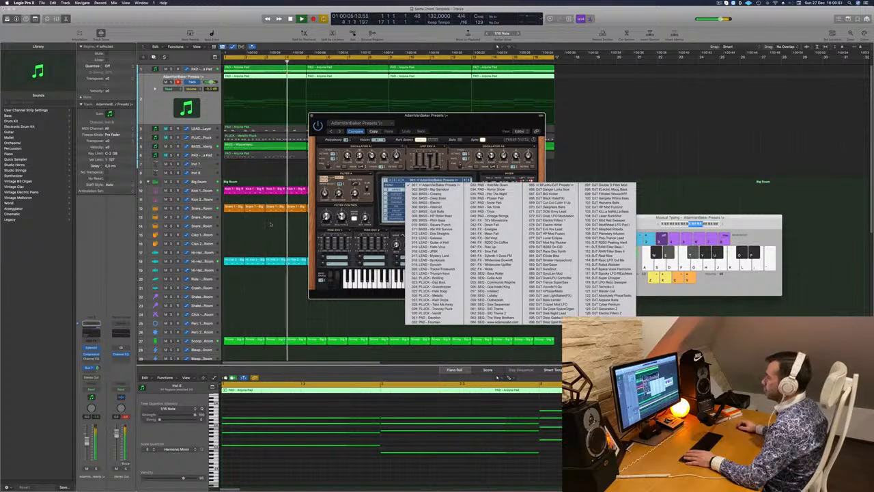
pyautogui.press('Escape')
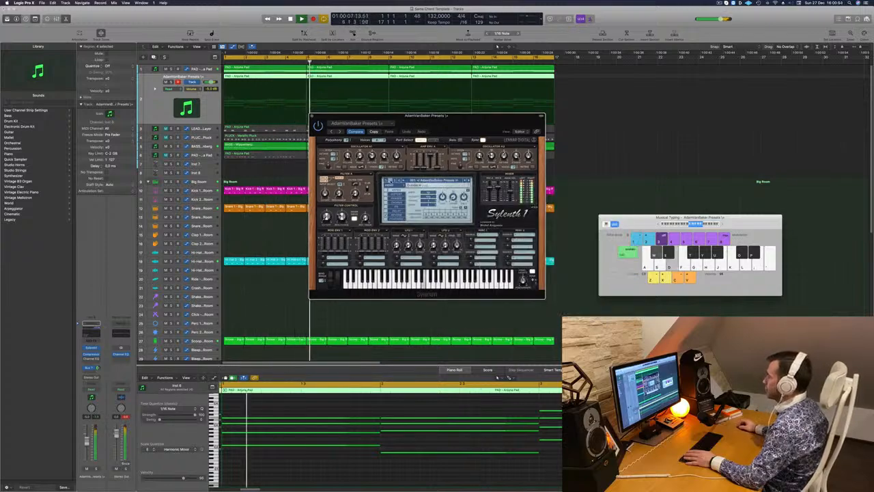
pyautogui.click(390, 180)
pyautogui.click(430, 181)
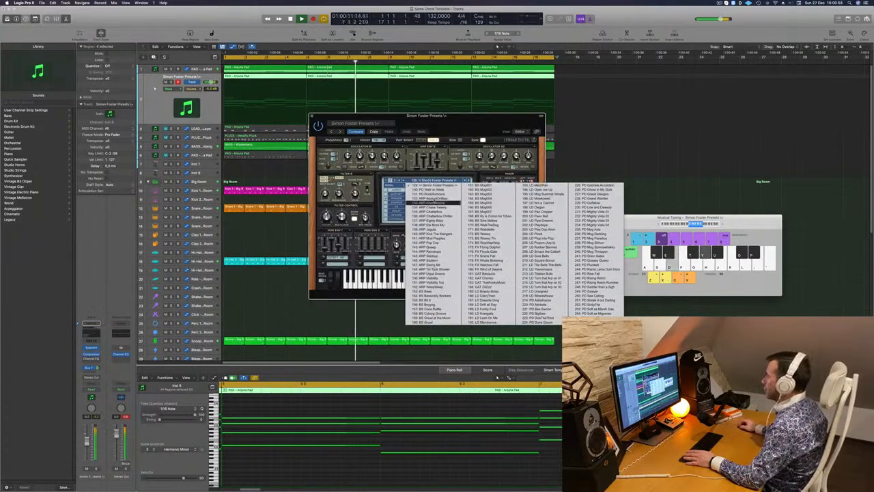
pyautogui.click(435, 199)
pyautogui.moveTo(451, 116); pyautogui.dragTo(471, 106)
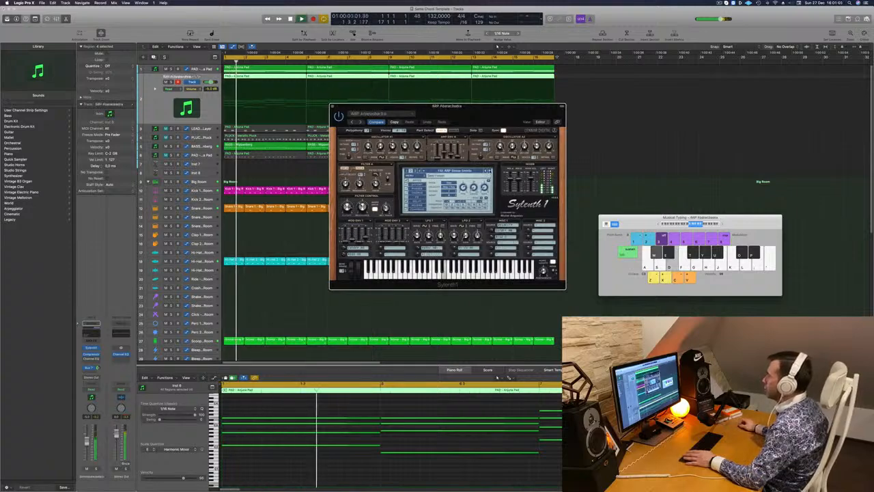
# Audition the following ARP presets, including ARP Chatterbox Chitter, ARP Mod Poppies and ARP Raindrops, replaying from the start between sounds.
pyautogui.click(489, 171)
pyautogui.press('Return')
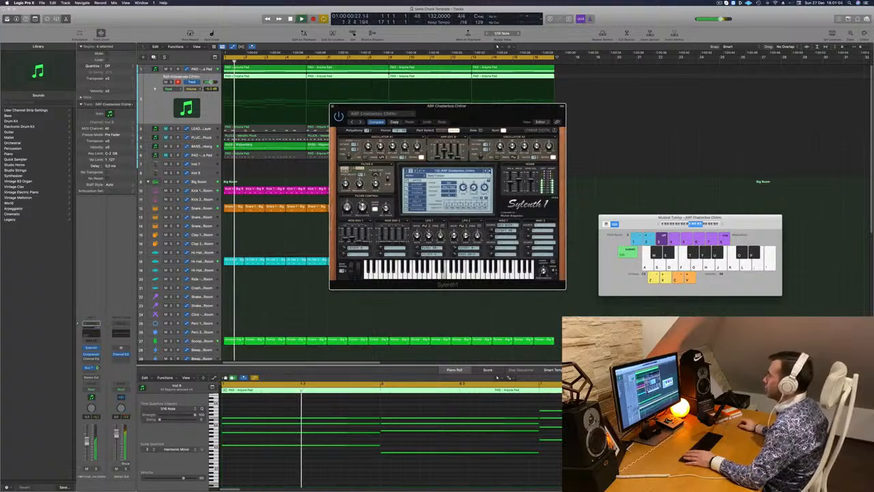
pyautogui.click(490, 171)
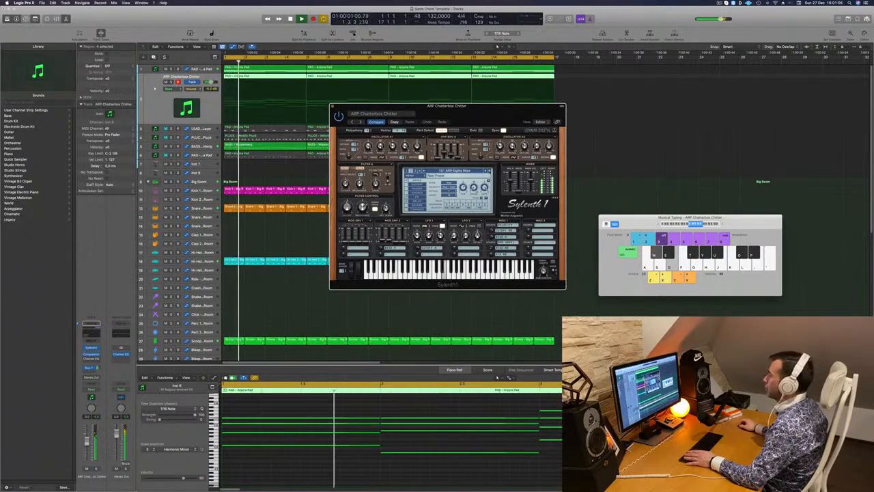
pyautogui.press('Return')
pyautogui.click(490, 171)
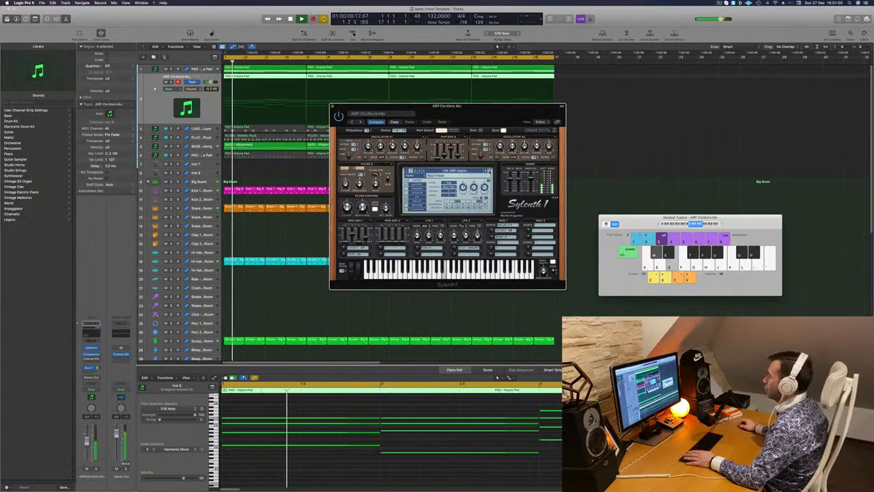
pyautogui.click(489, 170)
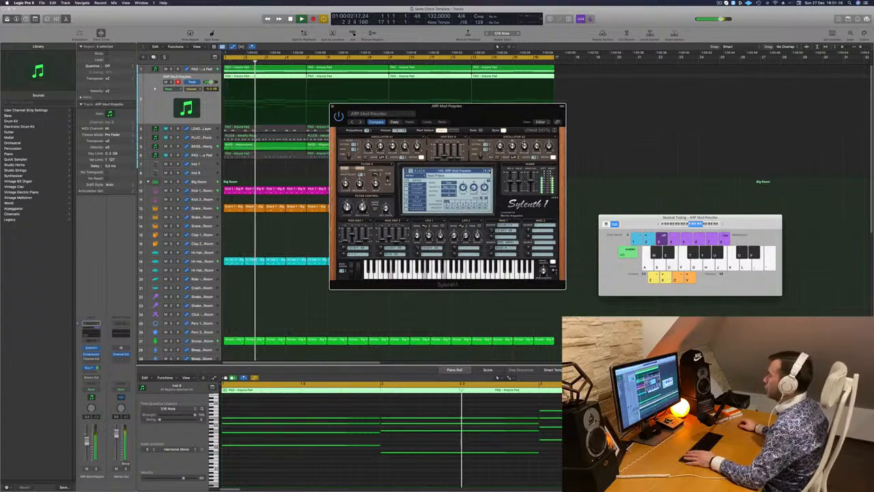
pyautogui.click(490, 171)
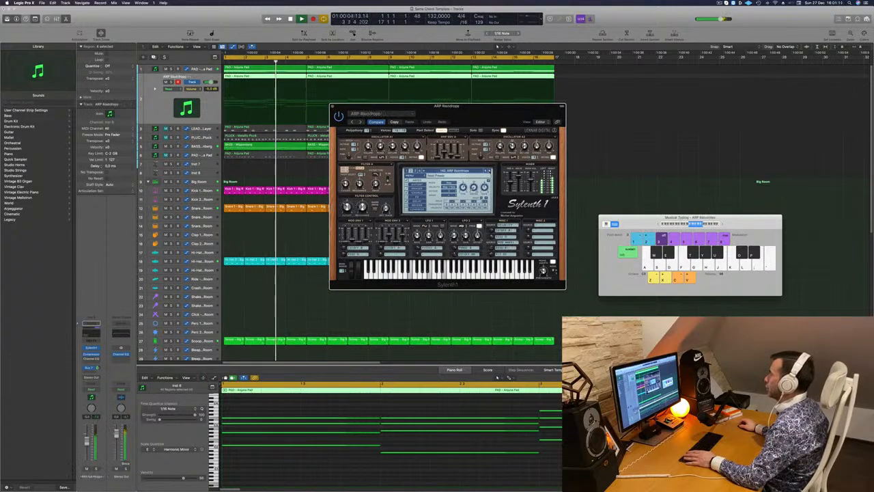
pyautogui.click(490, 171)
pyautogui.click(489, 171)
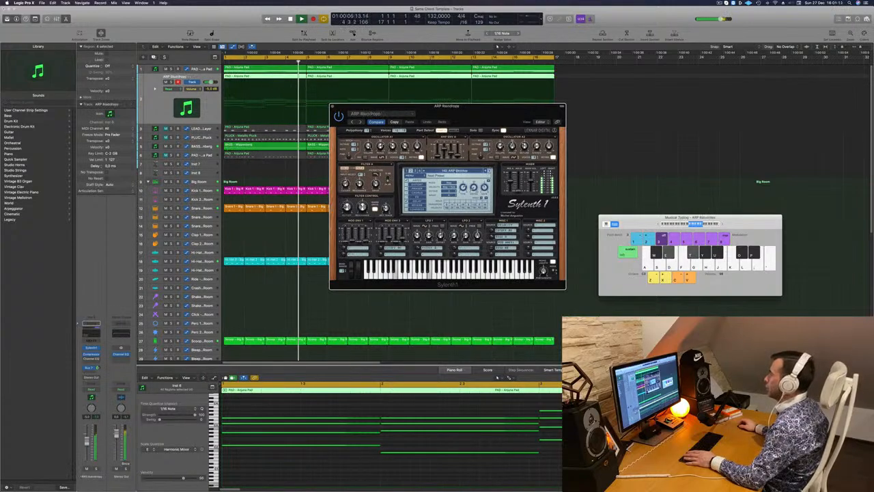
# Check the preset list and continue auditioning from ARP Swing Me to ARP Visibility.
pyautogui.click(450, 170)
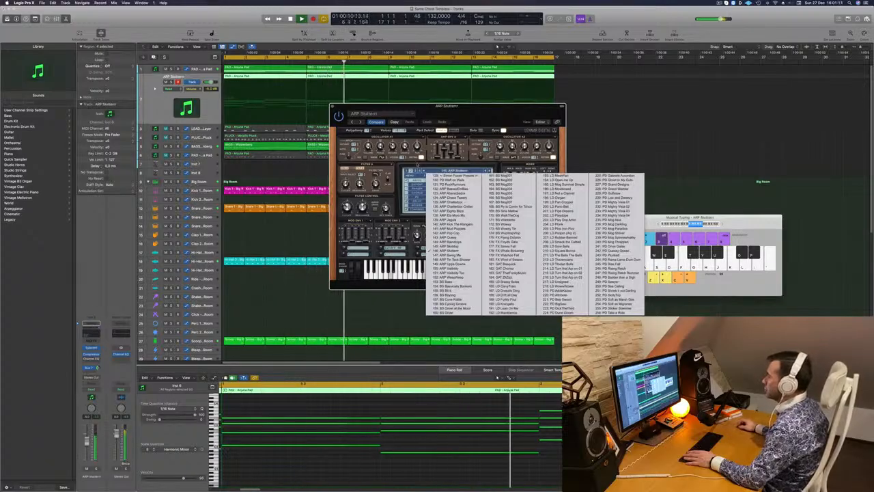
pyautogui.click(417, 164)
pyautogui.click(490, 171)
pyautogui.click(490, 171)
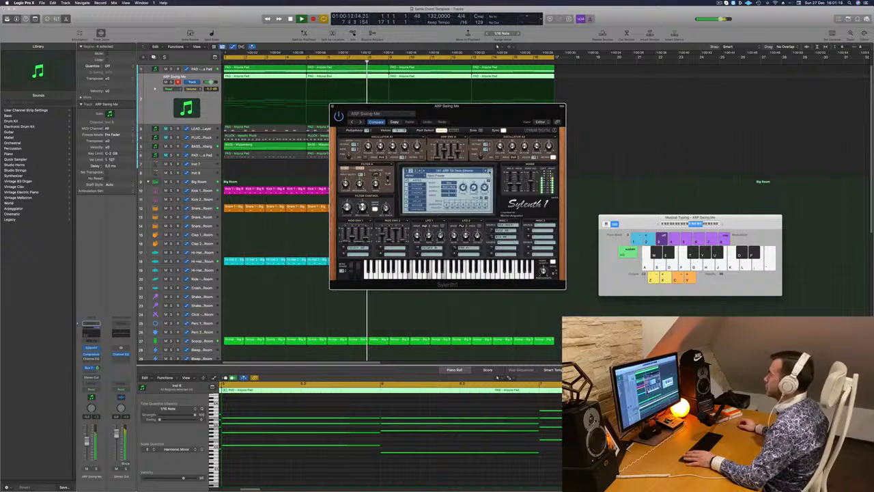
pyautogui.click(489, 171)
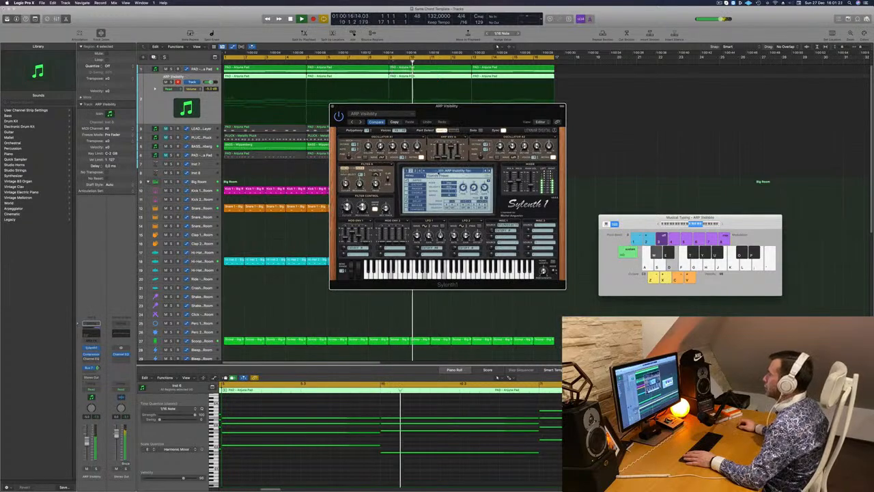
# Load the ARP Artful Moment preset from the bank's third preset group and replay from the start.
pyautogui.click(415, 172)
pyautogui.click(437, 172)
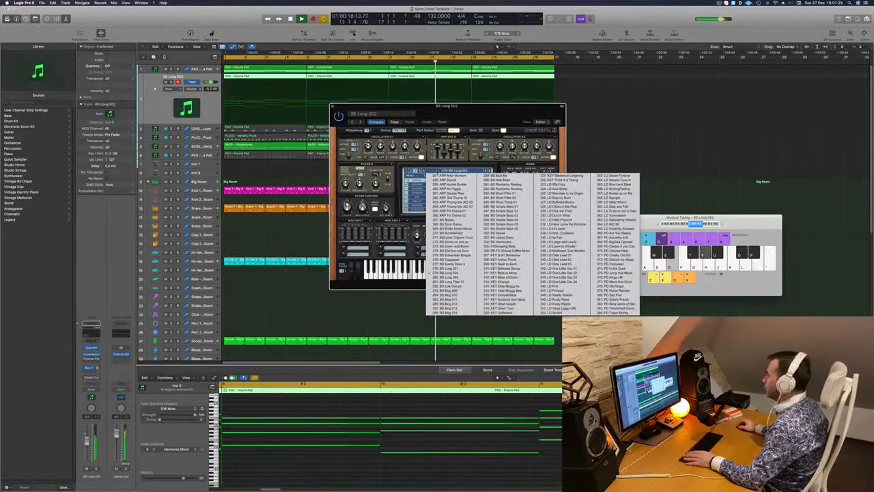
pyautogui.click(451, 174)
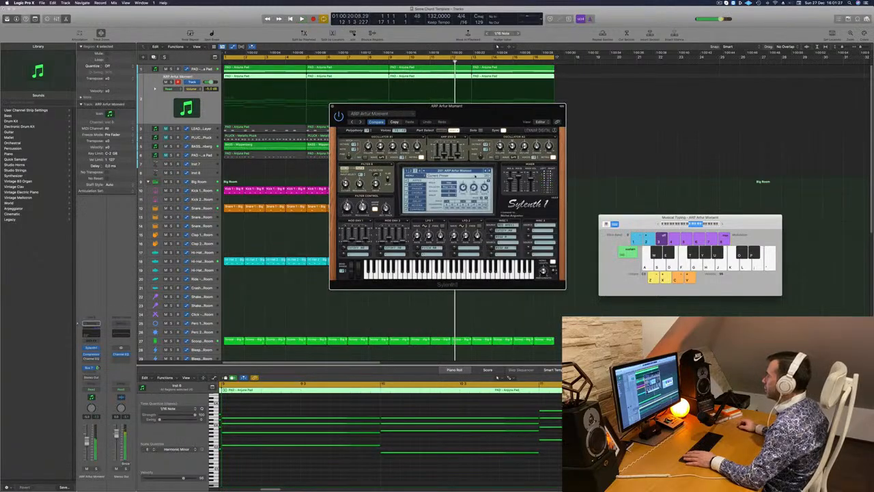
pyautogui.press('Return')
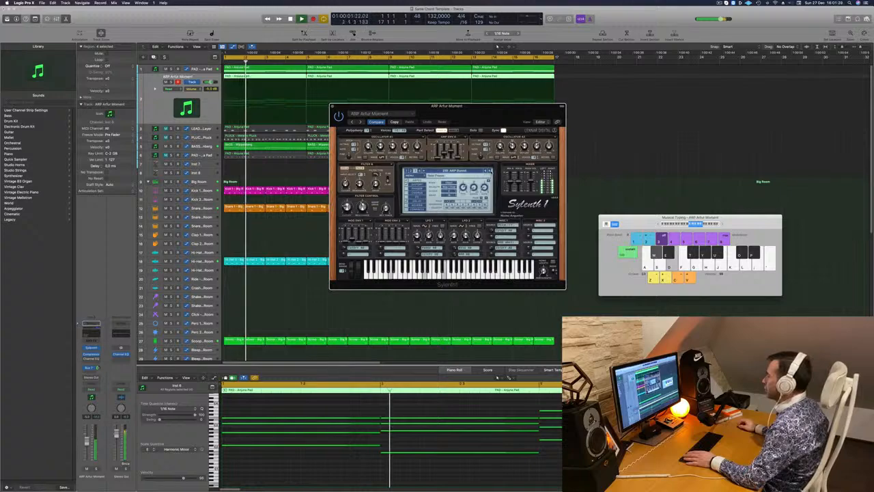
# Audition the next ARP presets of the third group, including ARP No Tiggity, up to the ARP TV Drama sounds.
pyautogui.click(490, 171)
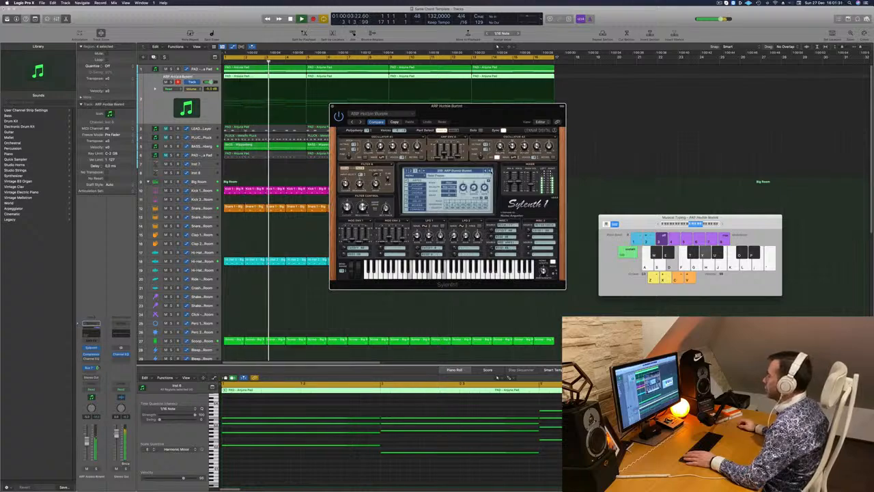
pyautogui.click(489, 171)
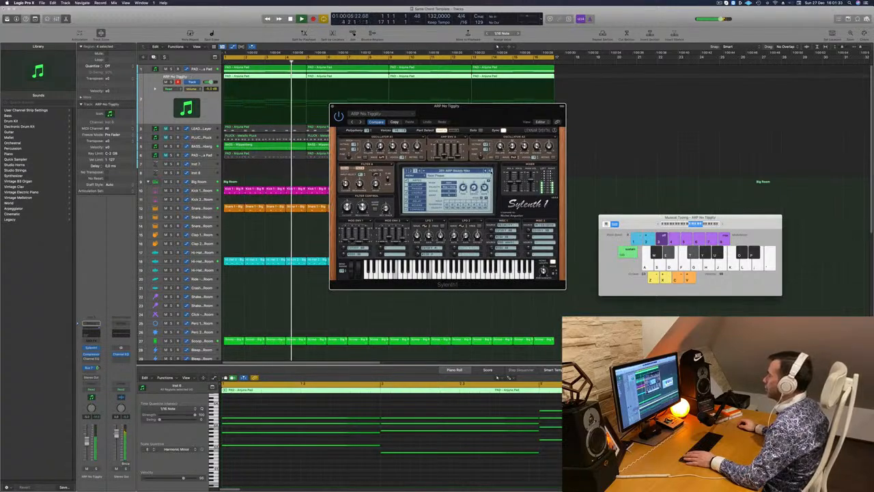
pyautogui.press('Return')
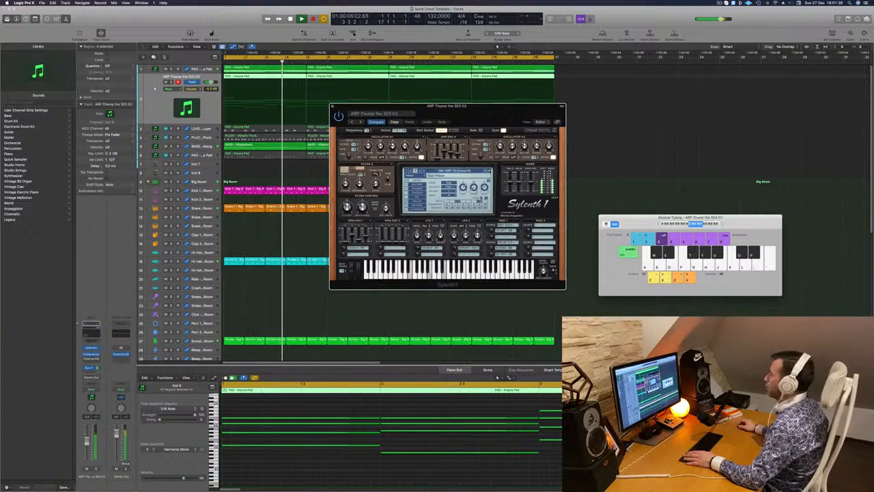
pyautogui.click(490, 170)
# Load the ARP Double Bass preset from the bank's fourth preset group and replay from the start.
pyautogui.click(447, 171)
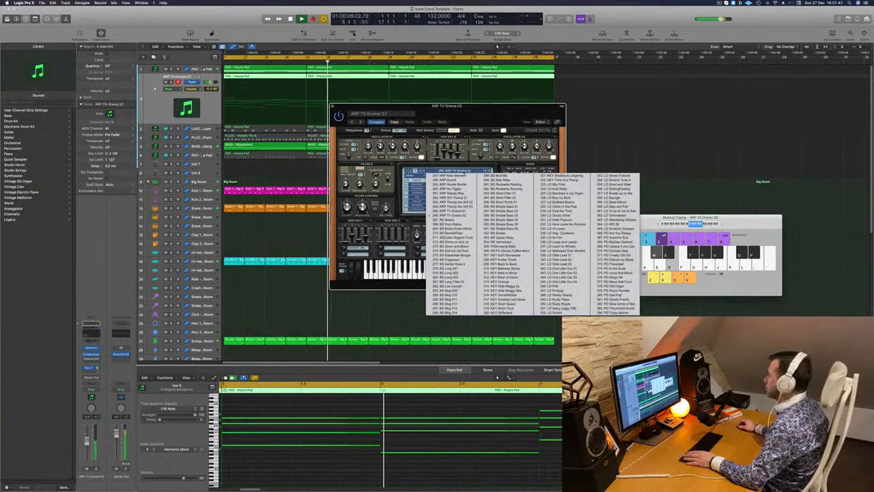
pyautogui.click(420, 171)
pyautogui.click(437, 171)
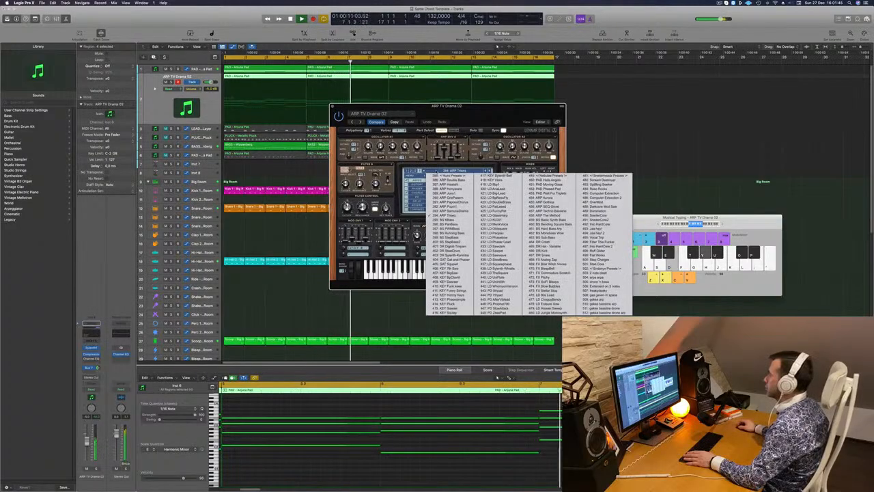
pyautogui.click(447, 180)
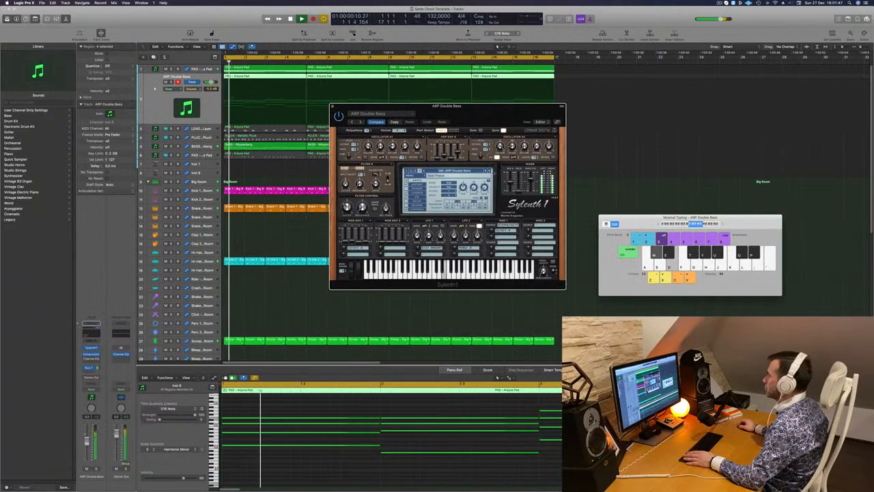
pyautogui.press('Return')
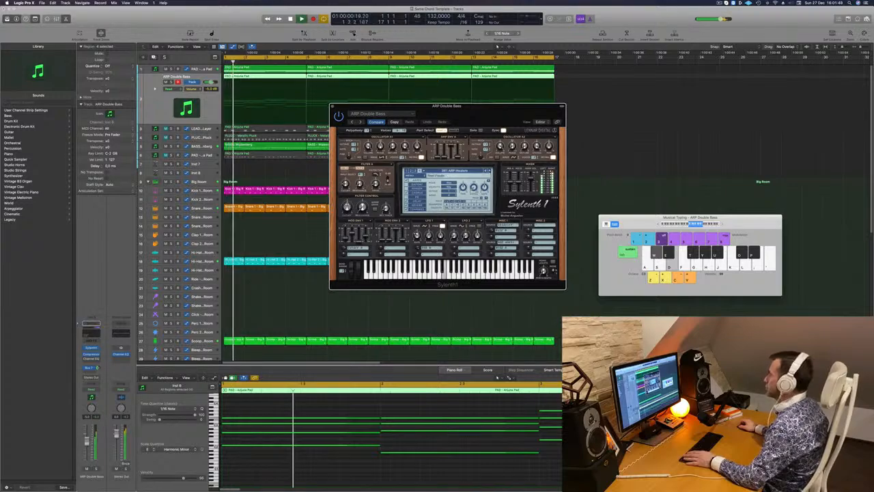
# Advance through the fourth group's ARP presets to ARP OnePattern, replaying from the start after each change.
pyautogui.click(489, 171)
pyautogui.press('Return')
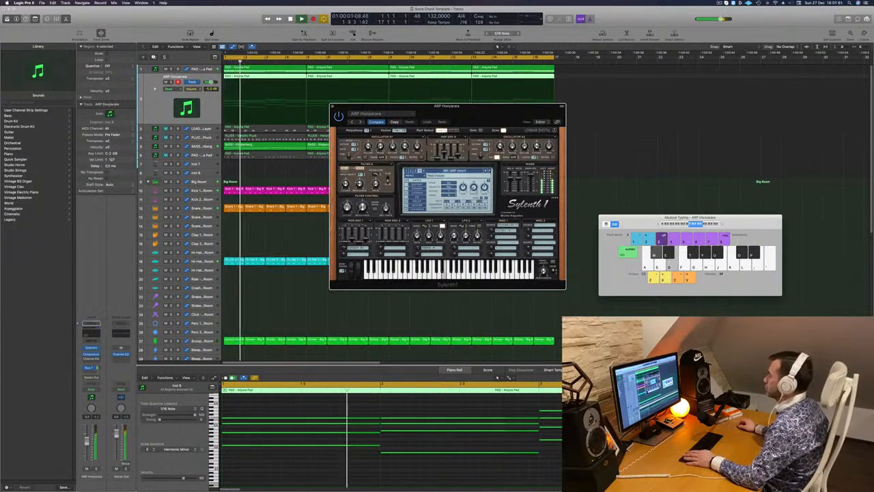
pyautogui.click(489, 171)
pyautogui.press('Return')
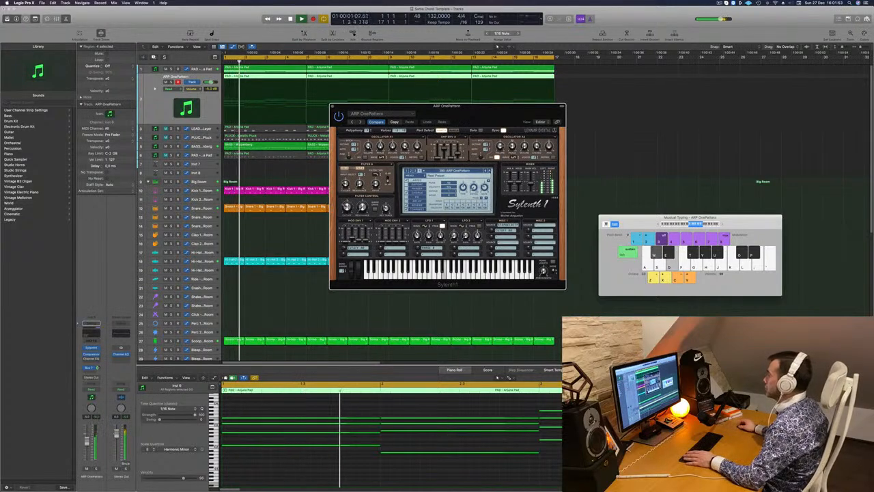
# Replay the arrangement from the start to judge the ARP OnePattern preset against the other tracks.
pyautogui.moveTo(476, 117); pyautogui.dragTo(532, 170)
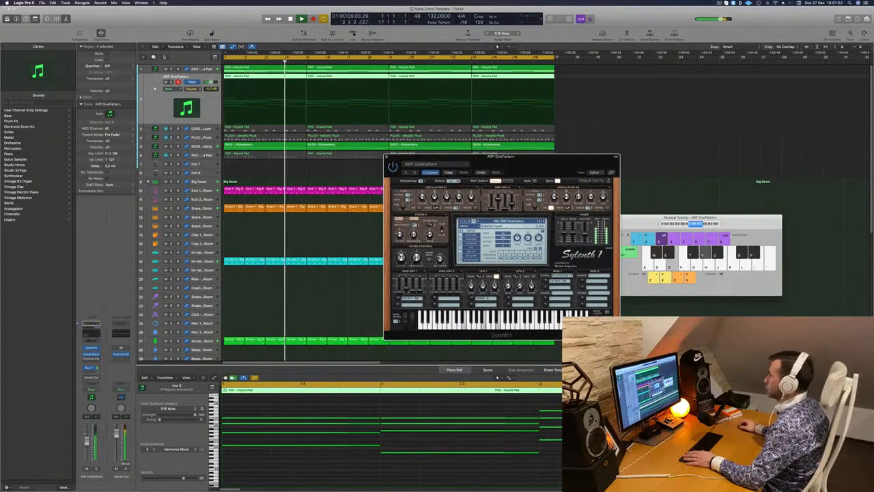
pyautogui.press('Return')
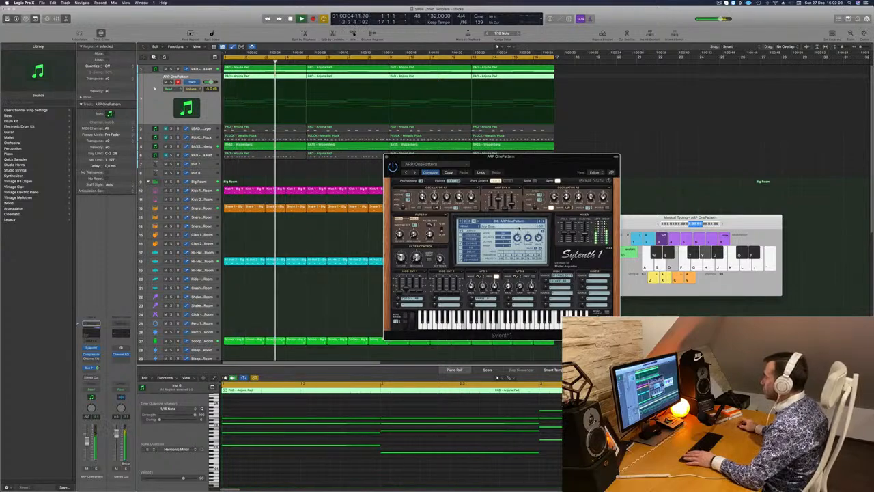
pyautogui.press('Return')
pyautogui.moveTo(501, 157); pyautogui.dragTo(481, 108)
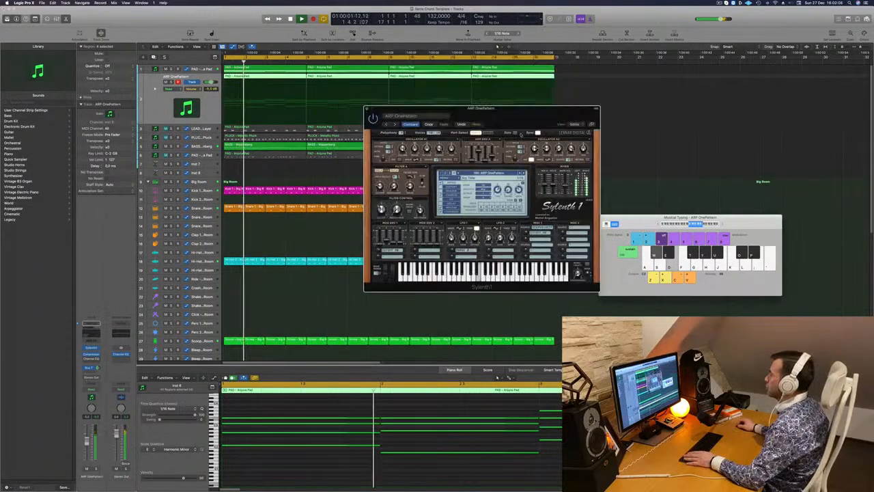
pyautogui.moveTo(521, 134); pyautogui.dragTo(522, 136)
# Audition the presets that follow ARP OnePattern, including ARP PapossChorus, and step back to ARP OnePattern.
pyautogui.click(538, 201)
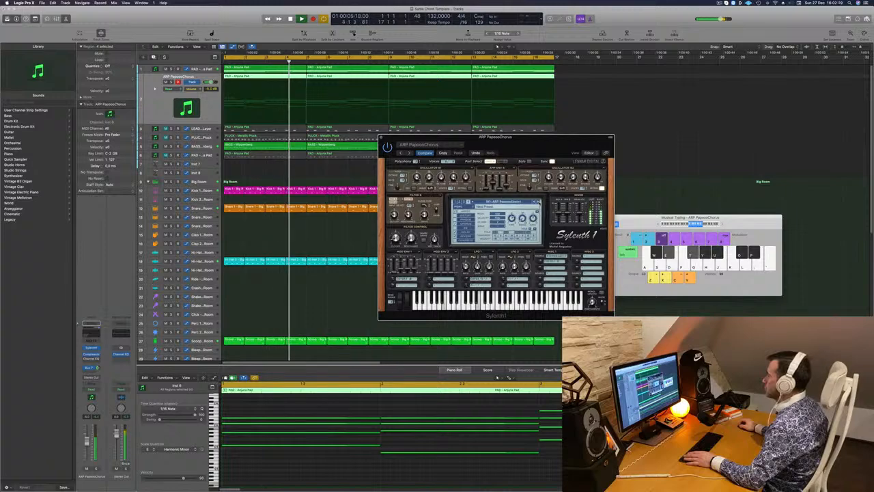
pyautogui.click(539, 201)
pyautogui.click(539, 201)
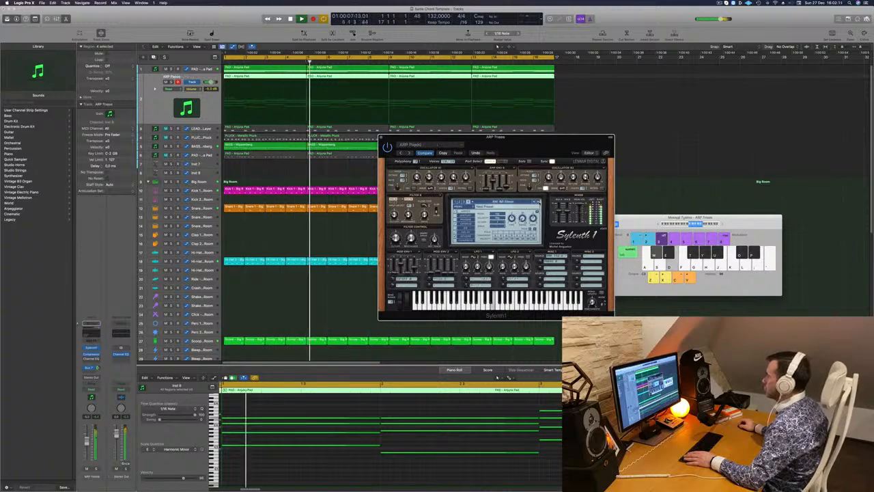
pyautogui.press('Return')
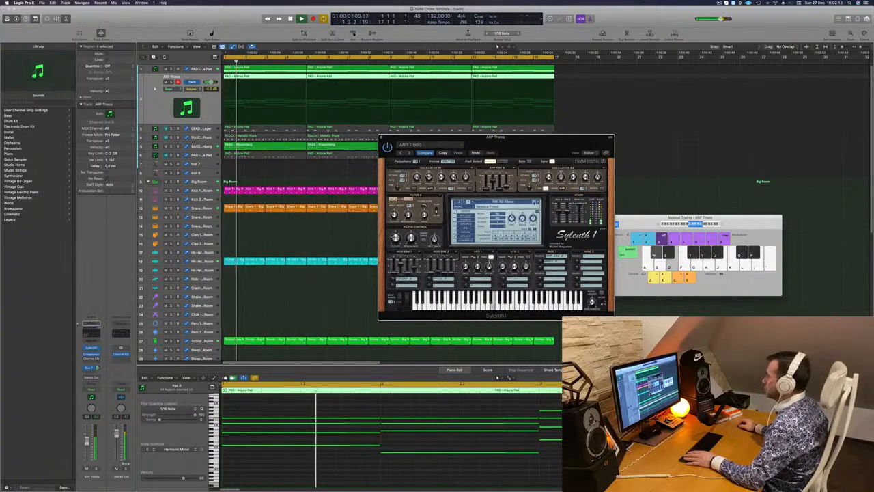
pyautogui.click(534, 202)
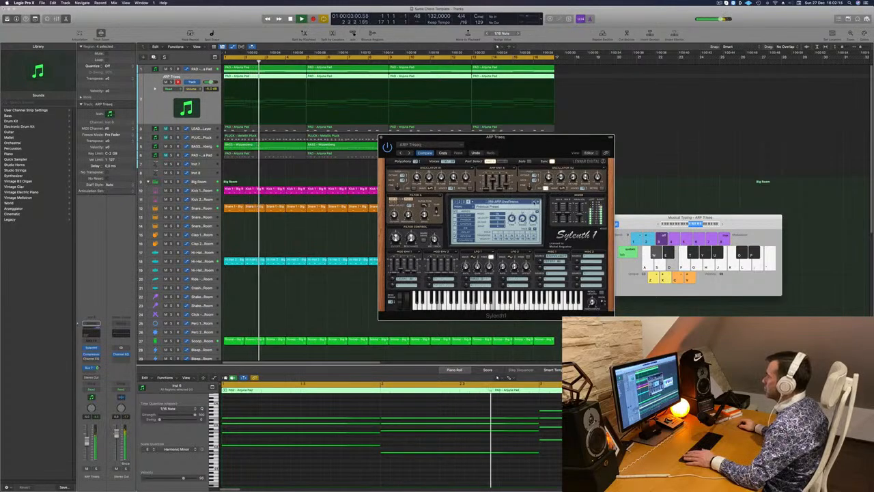
pyautogui.press('Return')
# Replay the arrangement from the start with ARP OnePattern and close the Sylenth1 window.
pyautogui.moveTo(549, 137); pyautogui.dragTo(578, 100)
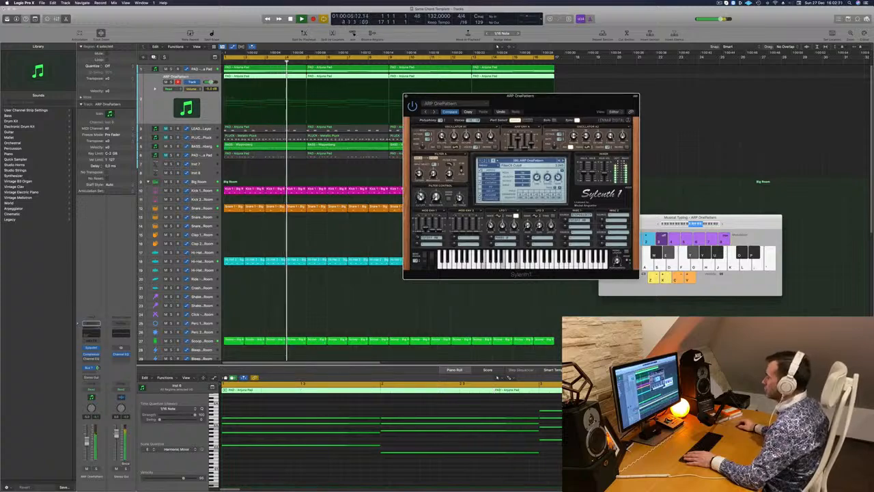
pyautogui.press('Return')
pyautogui.press('d')
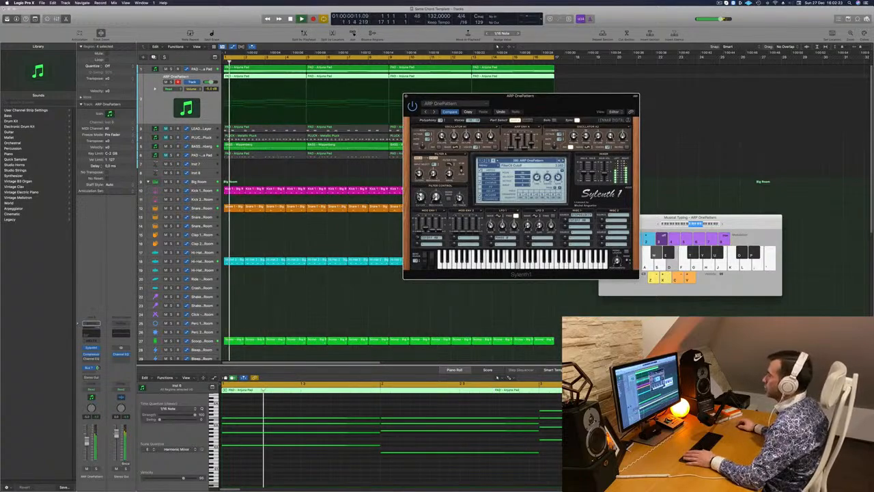
pyautogui.click(407, 96)
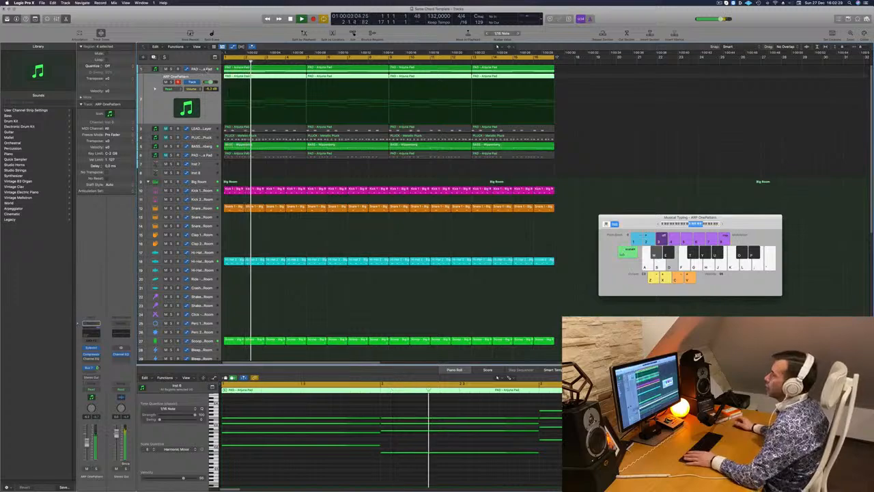
# Set the first PAD - Anjuna Pad track's automation to Touch and record a Sylenth1 filter cutoff movement while playing from the start.
pyautogui.press('Up')
pyautogui.press('Return')
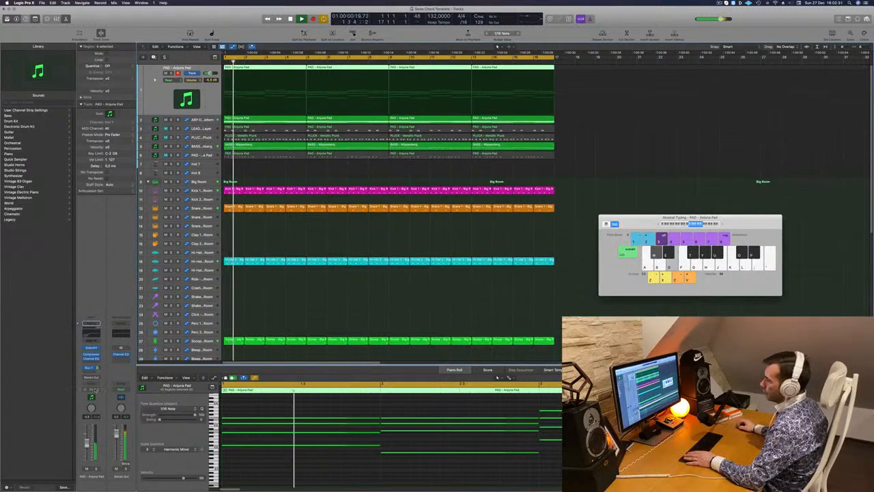
pyautogui.click(95, 389)
pyautogui.click(96, 397)
pyautogui.press('Return')
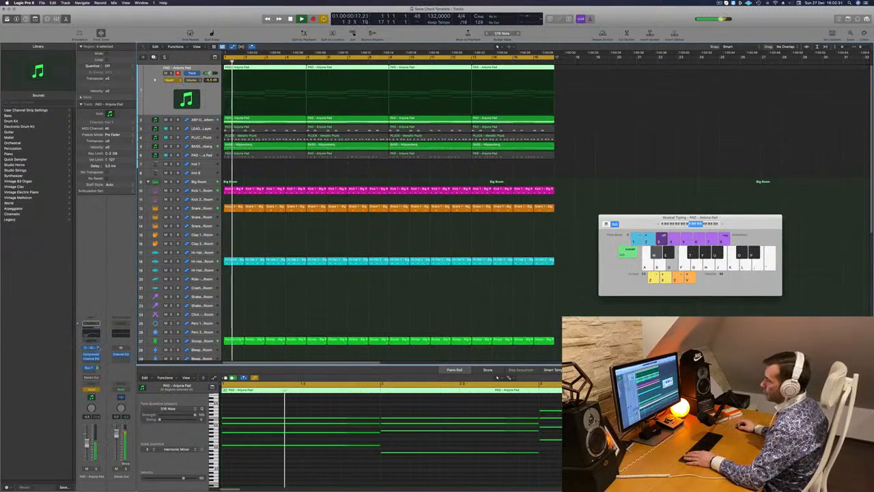
pyautogui.click(94, 349)
pyautogui.press('Return')
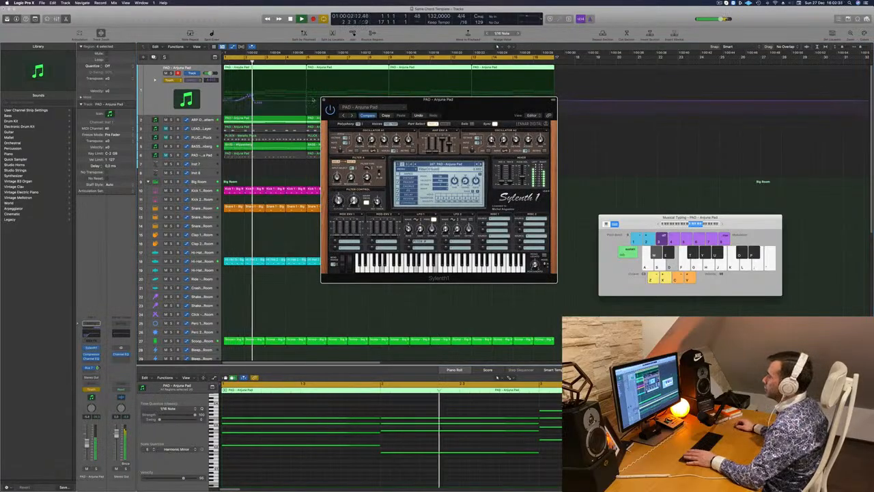
pyautogui.click(324, 99)
# Reshape the pad's cutoff automation into a ramp rising from bar 1 to bar 5 with a sharp drop there, in Read mode.
pyautogui.moveTo(307, 103); pyautogui.dragTo(227, 101)
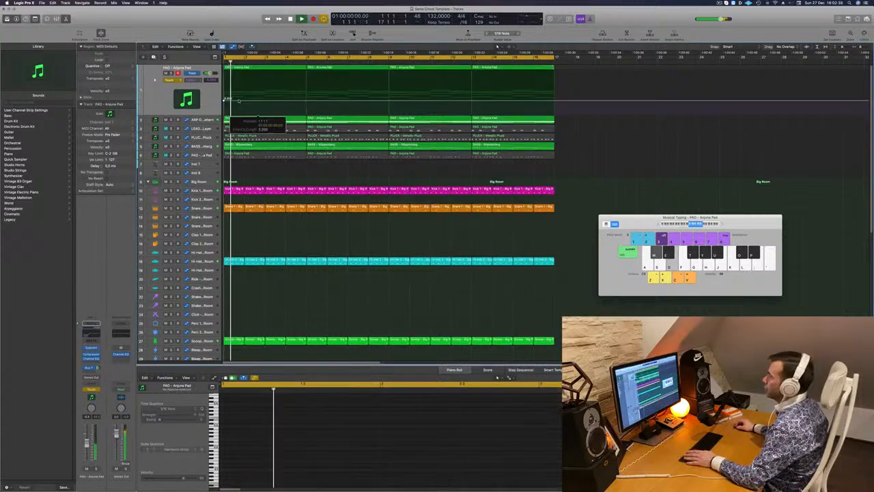
pyautogui.moveTo(309, 102); pyautogui.dragTo(310, 88)
pyautogui.click(170, 80)
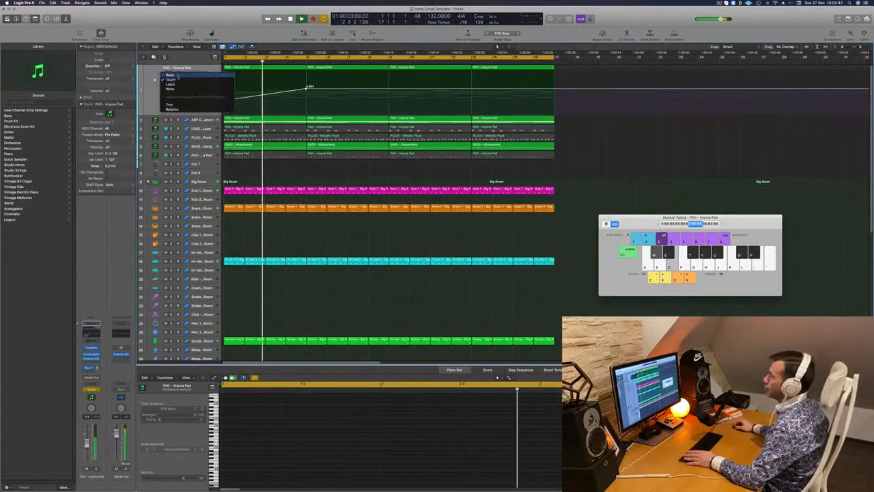
pyautogui.click(169, 79)
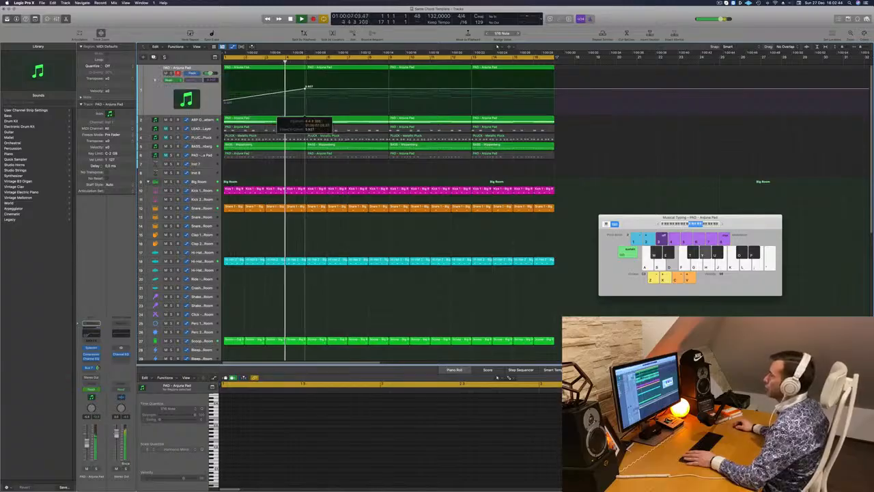
pyautogui.moveTo(306, 88); pyautogui.dragTo(306, 105)
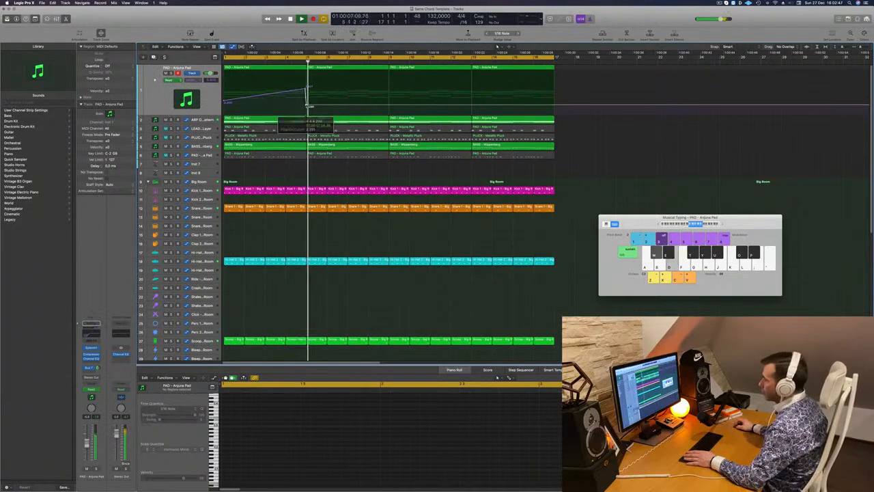
pyautogui.press('space')
pyautogui.press('Return')
pyautogui.press('space')
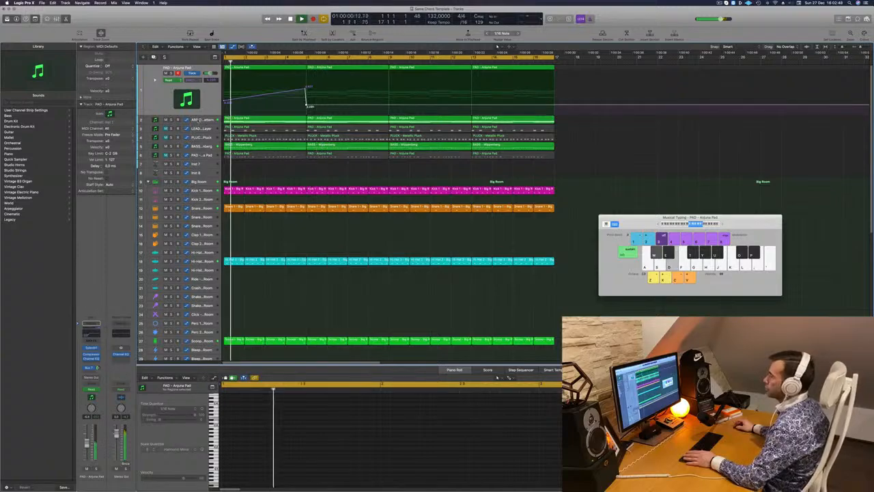
# Lower the ARP OnePattern track's volume to about -7 dB and replay from the start.
pyautogui.click(204, 120)
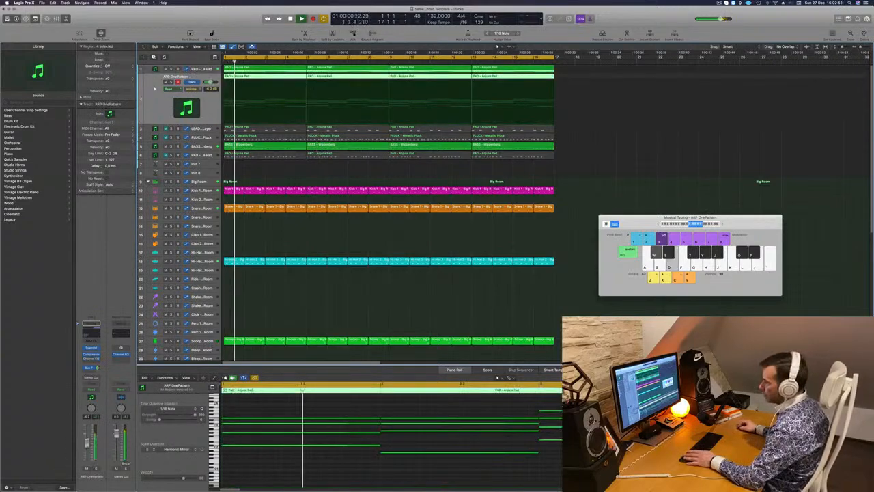
pyautogui.moveTo(87, 443); pyautogui.dragTo(87, 444)
pyautogui.press('Return')
# In the ARP track's Channel EQ, set the low cut to 115 Hz with Q 0.79 and the 250 Hz band to 93.5 Hz at +1.0 dB.
pyautogui.click(91, 358)
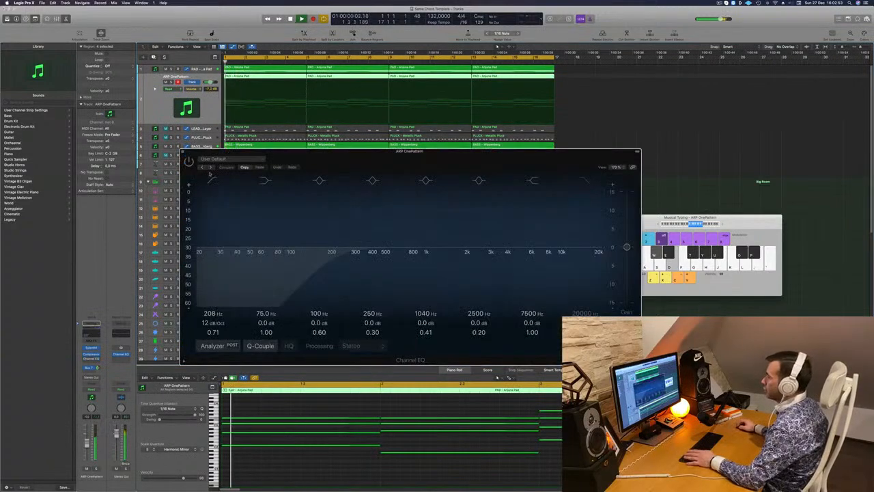
pyautogui.click(208, 178)
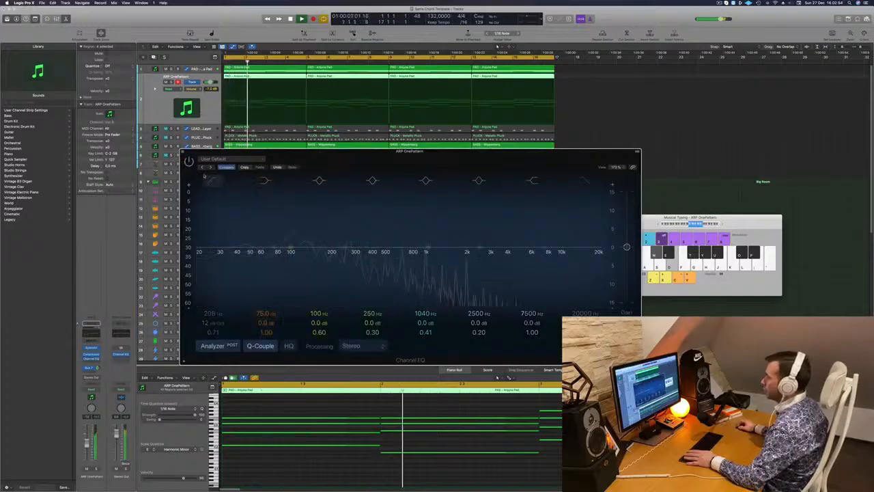
pyautogui.click(213, 180)
pyautogui.moveTo(345, 247); pyautogui.dragTo(286, 244)
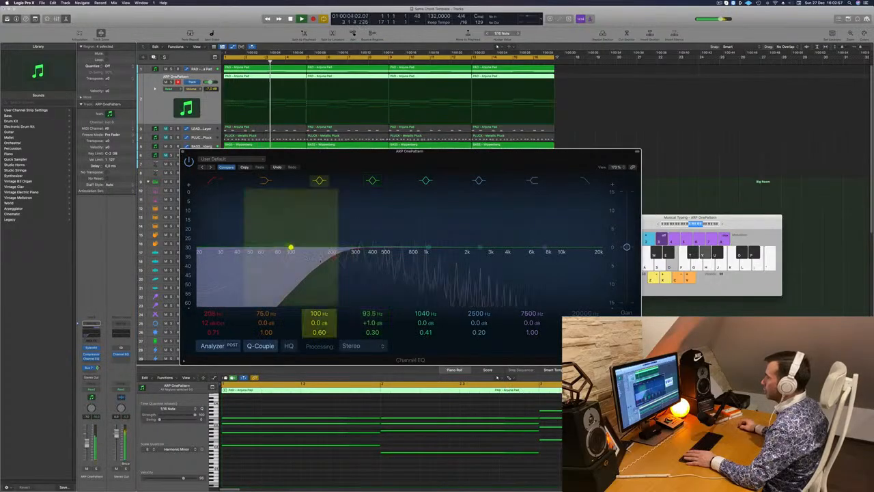
pyautogui.moveTo(333, 258); pyautogui.dragTo(309, 252)
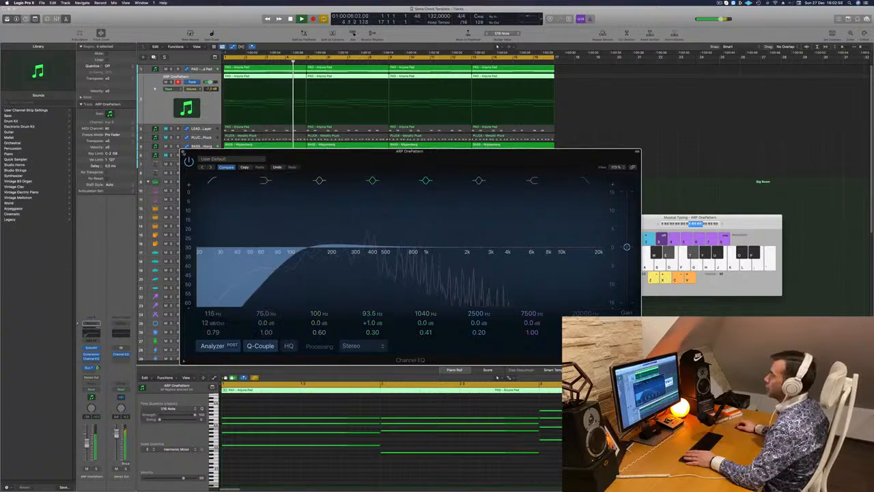
pyautogui.click(183, 151)
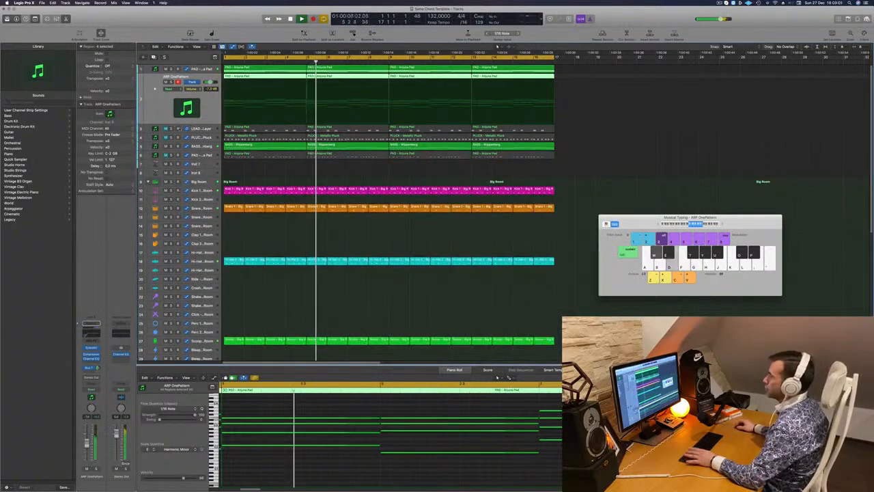
# Unmute the LEAD layer track and repeat all regions until the arrangement and cycle range cover about 64 bars.
pyautogui.click(165, 129)
pyautogui.click(292, 128)
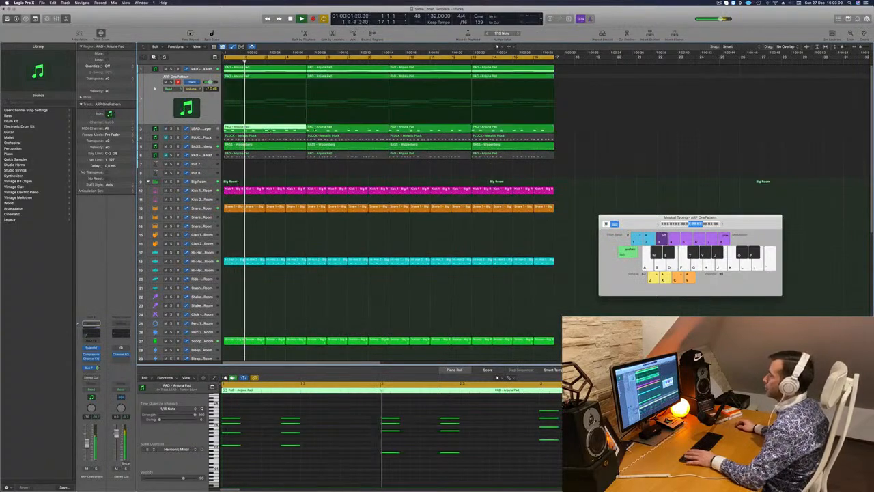
pyautogui.press('super+a')
pyautogui.press('super+r')
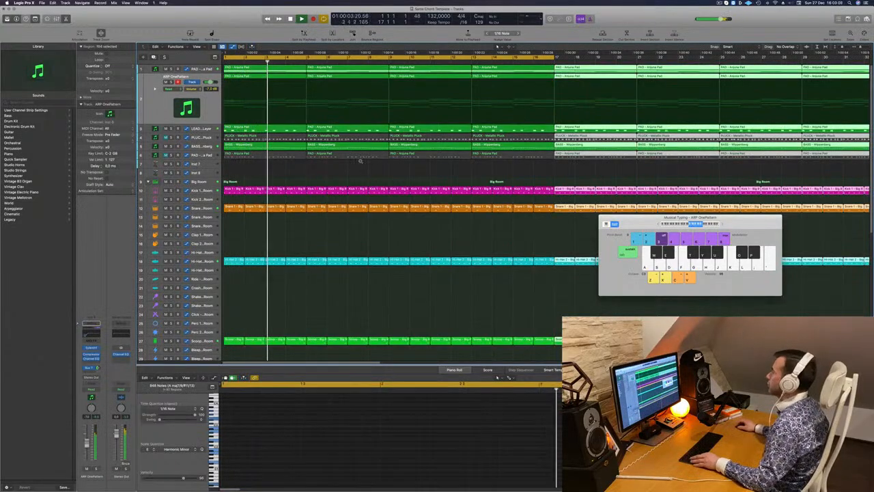
pyautogui.hscroll(-5, 360, 161)
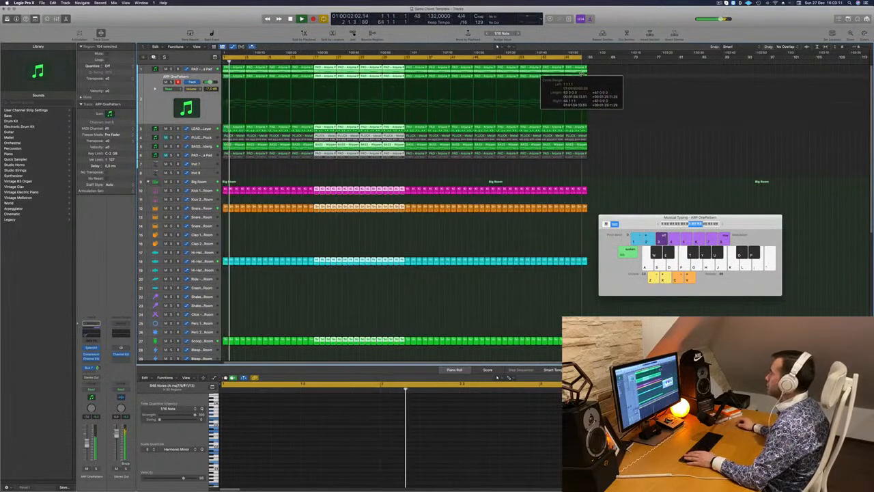
pyautogui.click(322, 175)
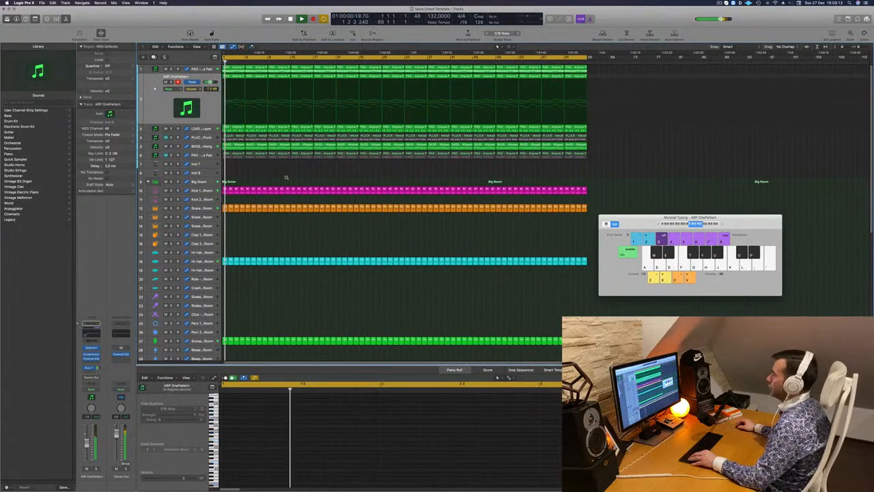
# Delete the first two four-bar regions of the LEAD layer track so the lead enters at bar 9.
pyautogui.hscroll(5, 334, 178)
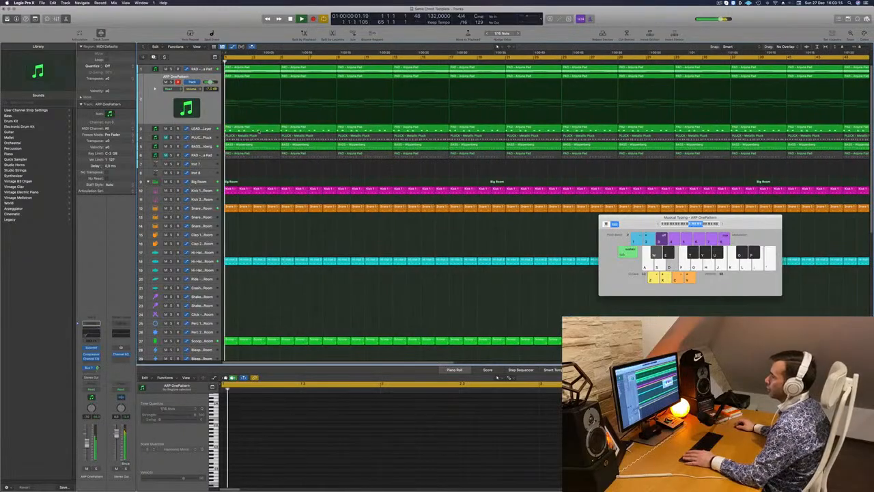
pyautogui.click(260, 130)
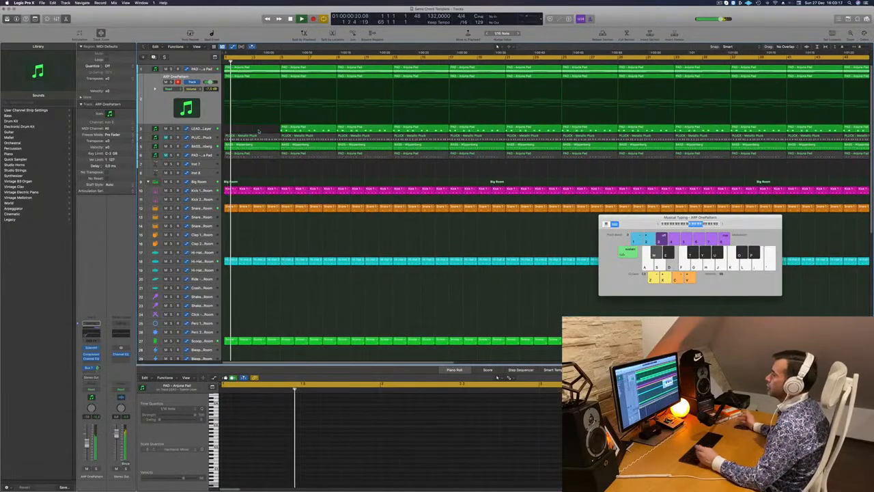
pyautogui.press('super+Left')
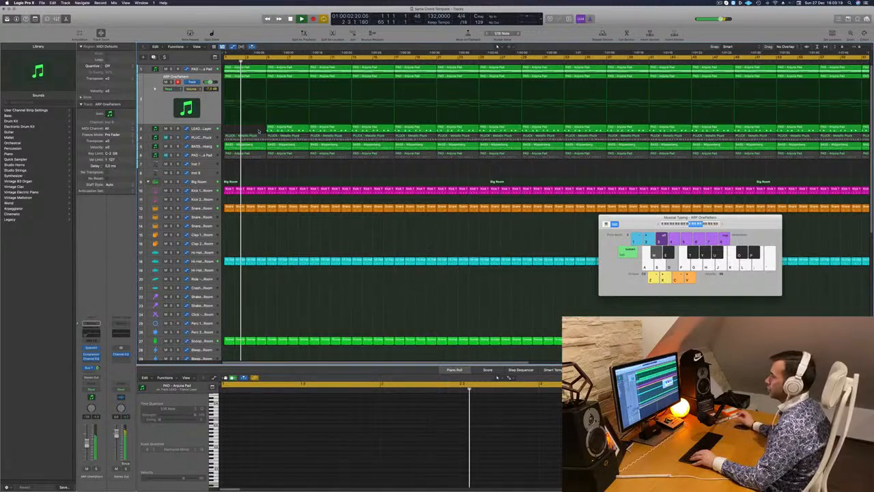
pyautogui.click(278, 129)
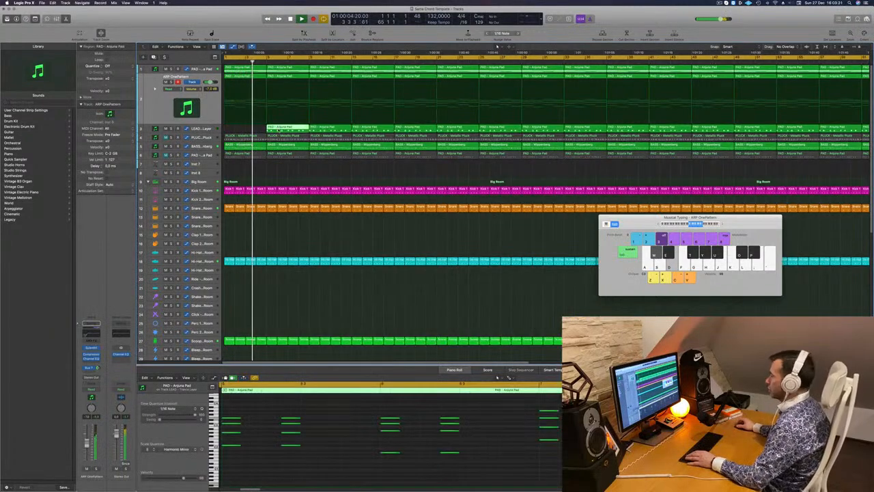
pyautogui.press('Delete')
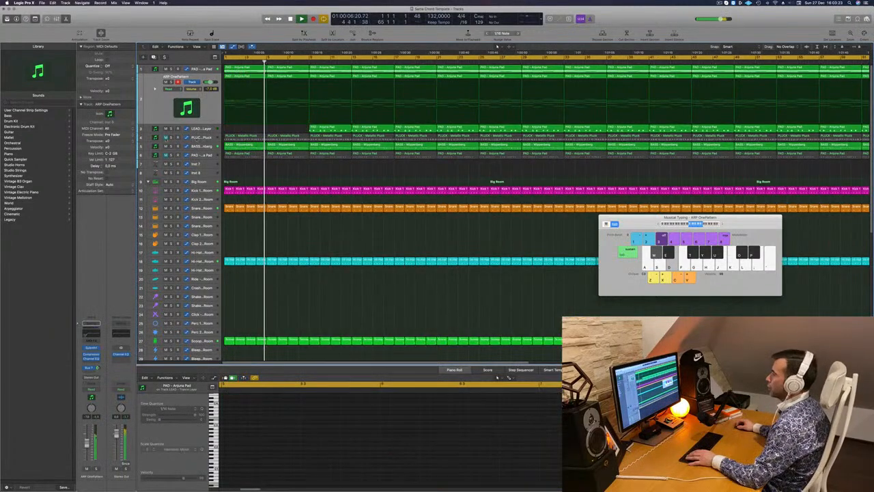
# Unmute the PLUCK - Metallic Pluck track and delete its first four-bar region.
pyautogui.click(166, 138)
pyautogui.click(231, 138)
pyautogui.press('Delete')
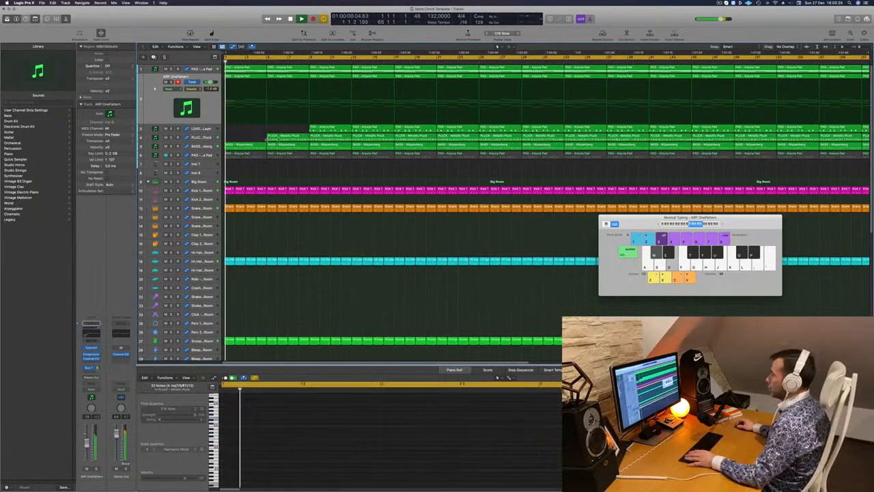
# Put the BASS - Wippenberg track in Touch automation and record a Sylenth1 parameter movement at the start of playback.
pyautogui.click(203, 147)
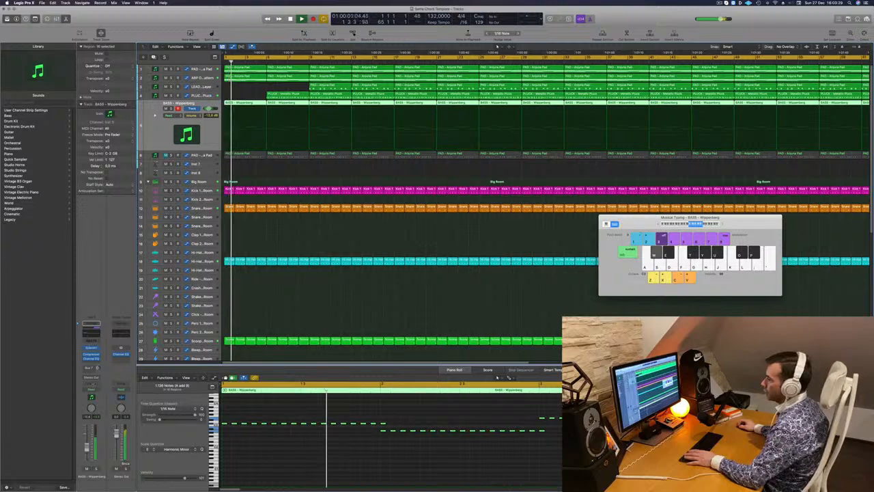
pyautogui.click(90, 387)
pyautogui.click(90, 394)
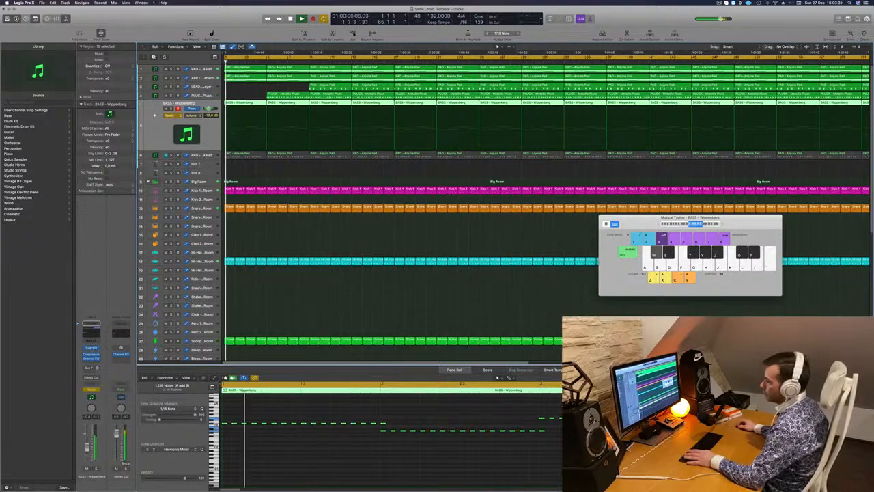
pyautogui.click(89, 348)
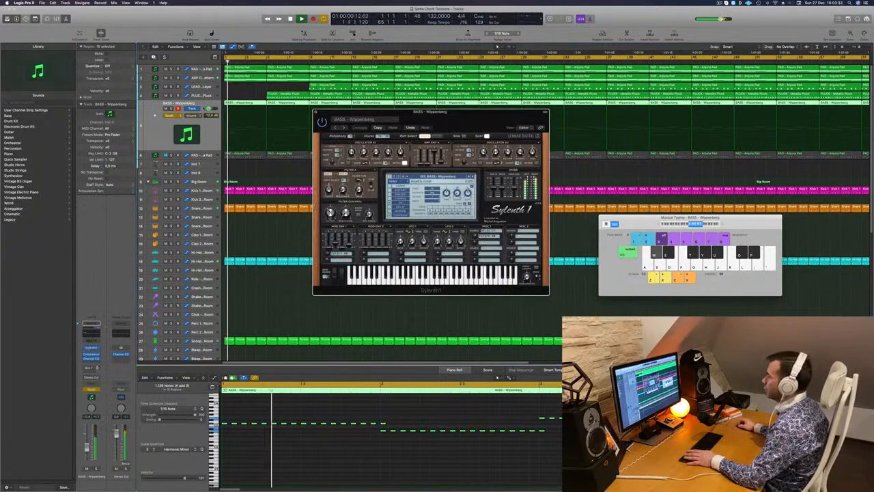
pyautogui.click(316, 113)
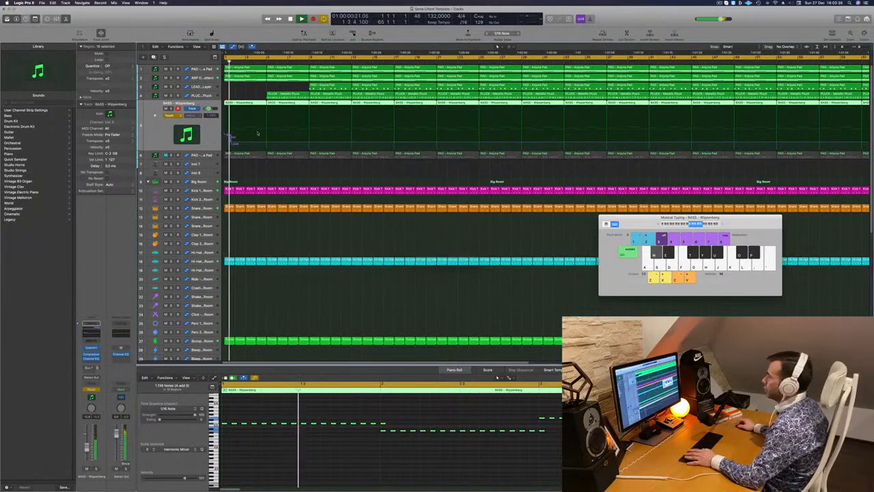
# Shape the bass automation into a ramp rising over the first four bars and return the track to Read mode.
pyautogui.moveTo(226, 143); pyautogui.dragTo(226, 146)
pyautogui.click(174, 116)
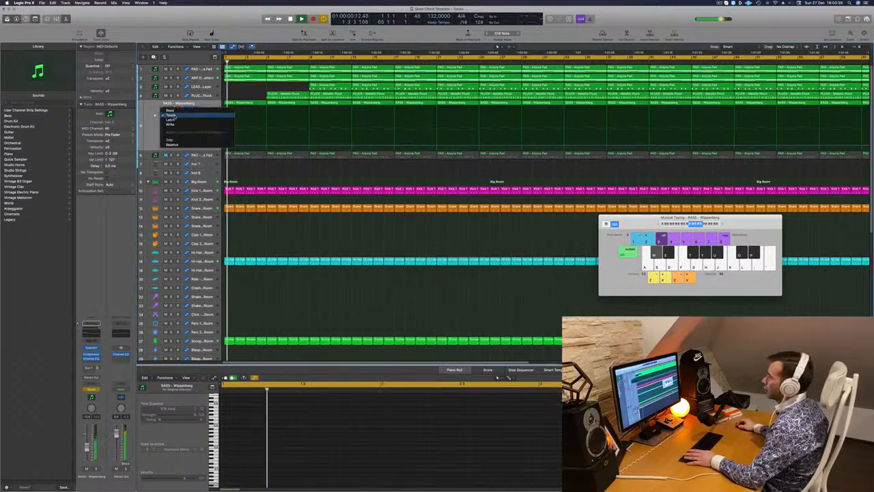
pyautogui.click(174, 111)
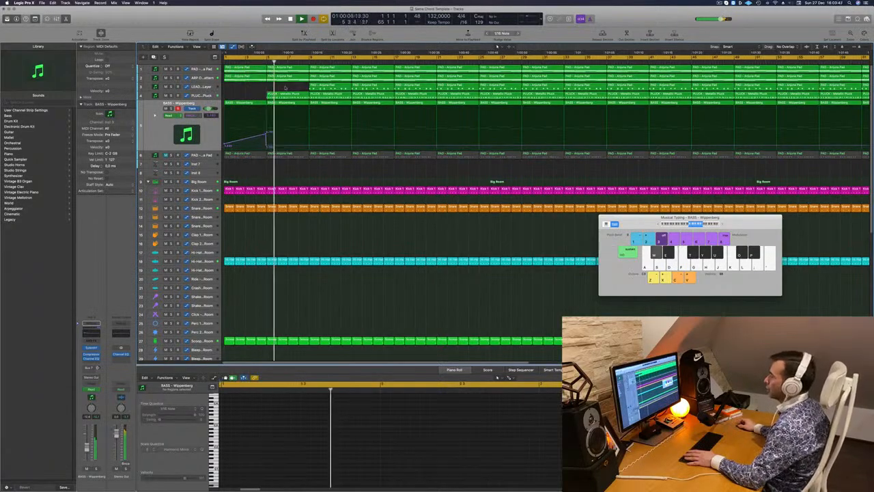
# Check the PLUCK - Metallic Pluck track during playback, then close its synth window and the Musical Typing keyboard.
pyautogui.click(214, 96)
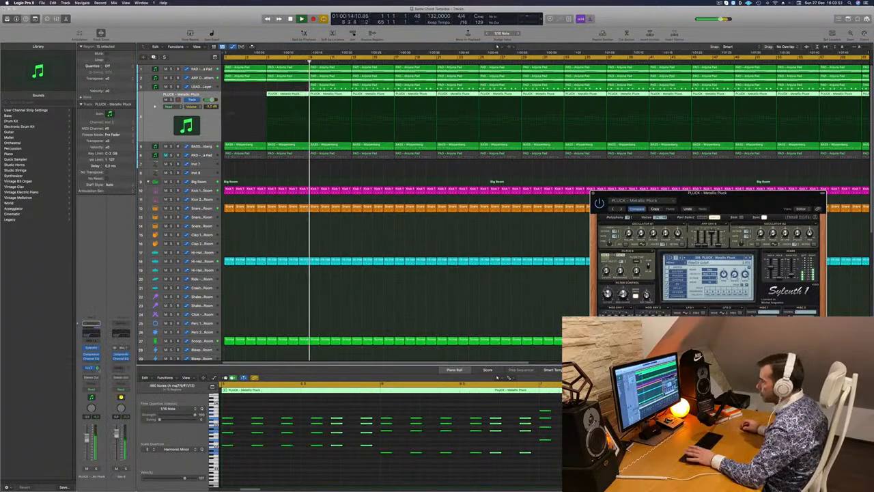
pyautogui.press('Return')
pyautogui.click(593, 194)
pyautogui.press('Return')
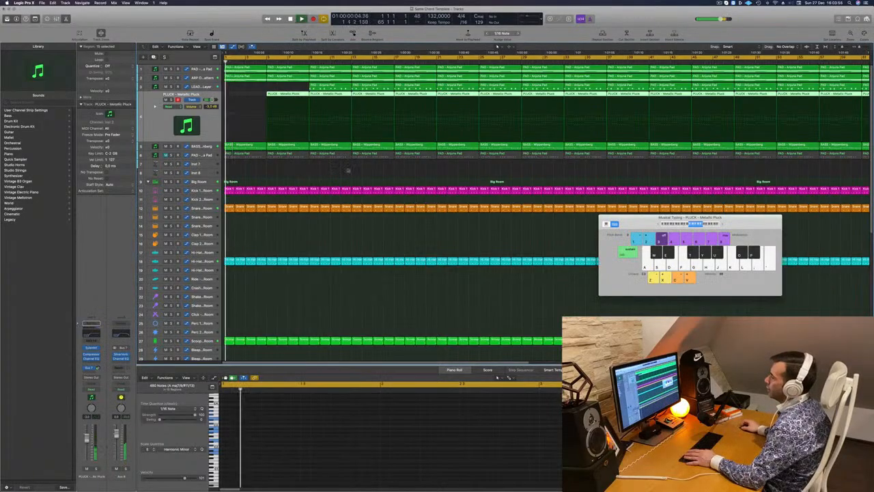
pyautogui.moveTo(639, 224); pyautogui.dragTo(431, 225)
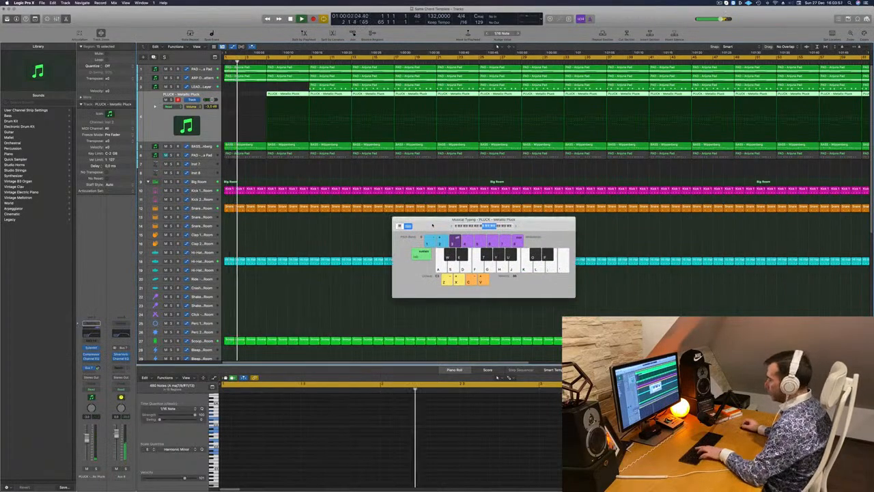
pyautogui.press('super+k')
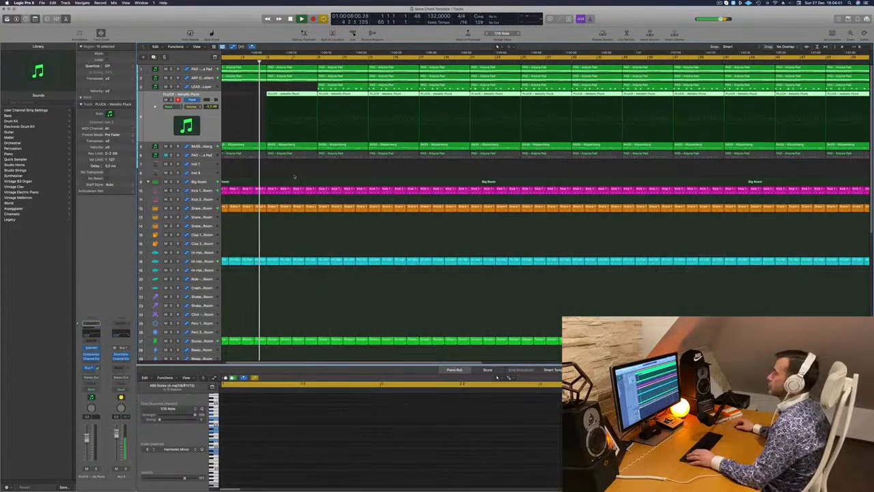
# Copy the Roland TR-909 hi-hat region at bar 5 to the Crash track and delete all its notes except the first.
pyautogui.scroll(-5, 294, 194)
pyautogui.scroll(-5, 294, 194)
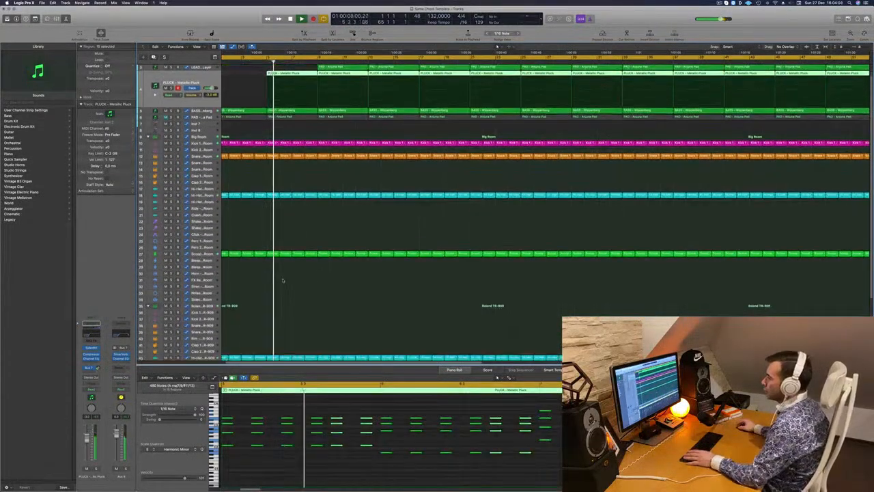
pyautogui.scroll(-2, 278, 306)
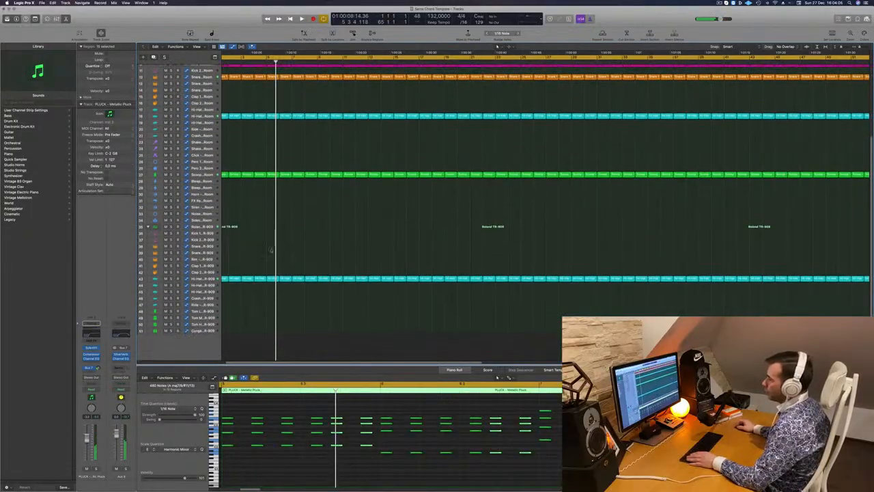
pyautogui.click(280, 279)
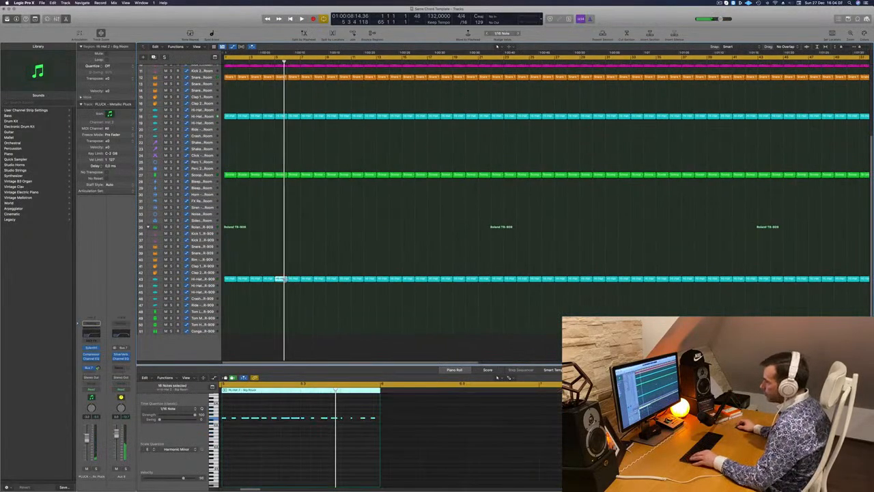
pyautogui.moveTo(286, 298); pyautogui.dragTo(285, 305)
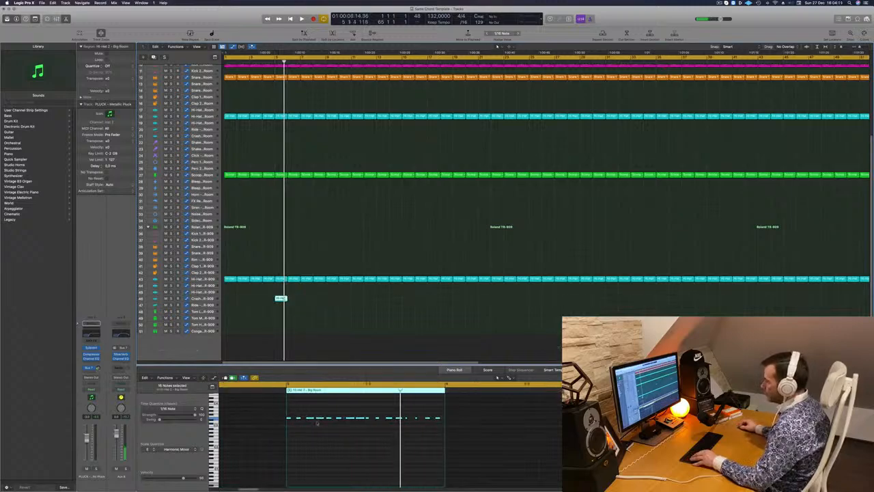
pyautogui.moveTo(296, 412); pyautogui.dragTo(439, 429)
pyautogui.press('space')
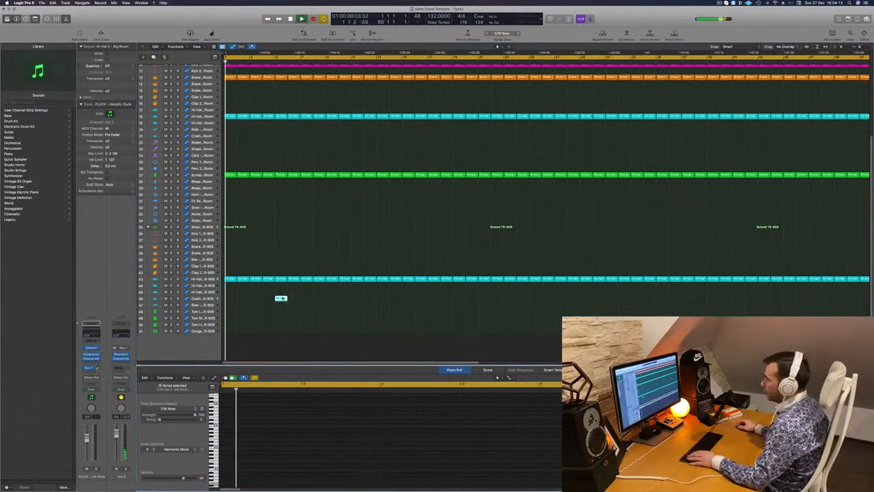
# Add a Bus 7 send to the Crash - Roland TR-909 track and play the arrangement from the start to hear the crash.
pyautogui.click(202, 299)
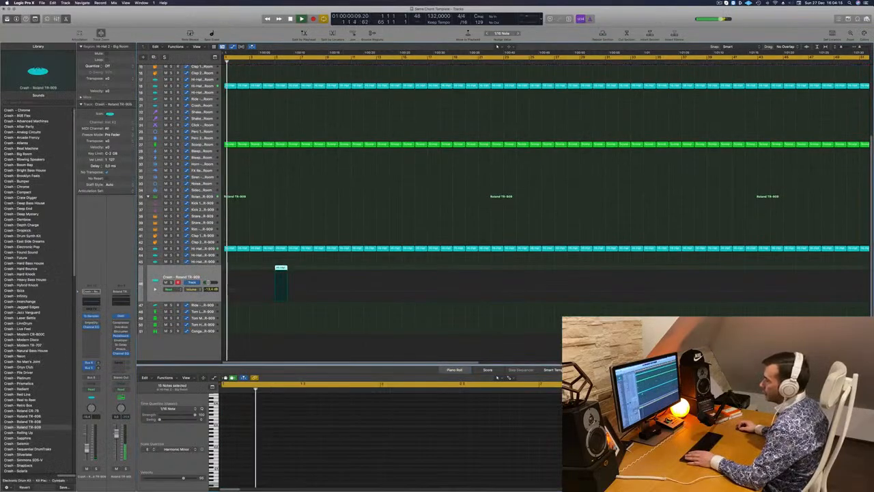
pyautogui.click(90, 370)
pyautogui.moveTo(90, 379)
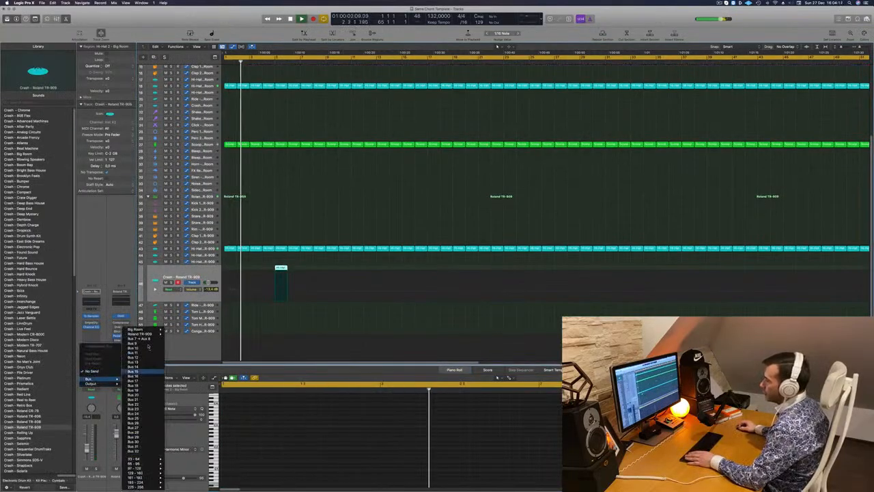
pyautogui.click(142, 339)
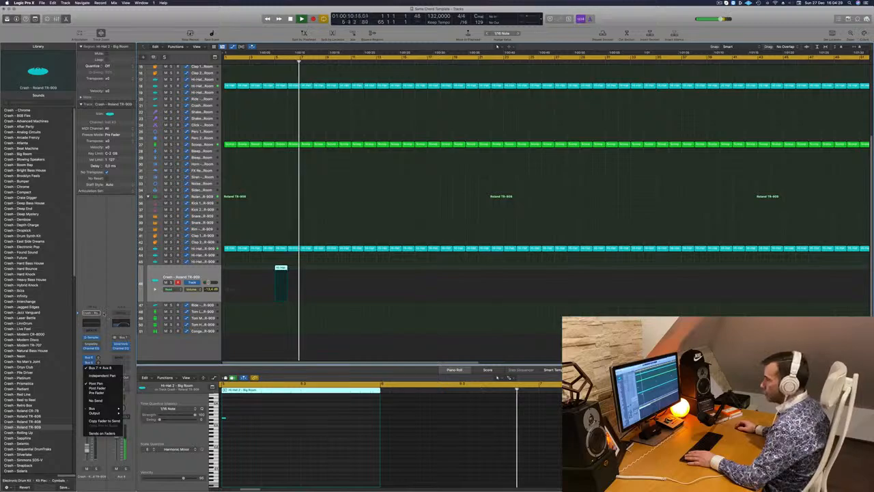
pyautogui.press('Return')
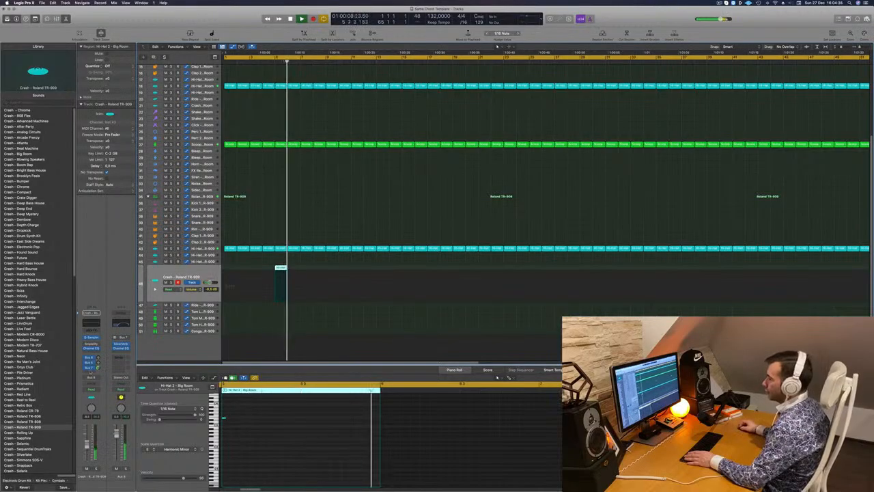
pyautogui.scroll(5, 300, 145)
pyautogui.press('Return')
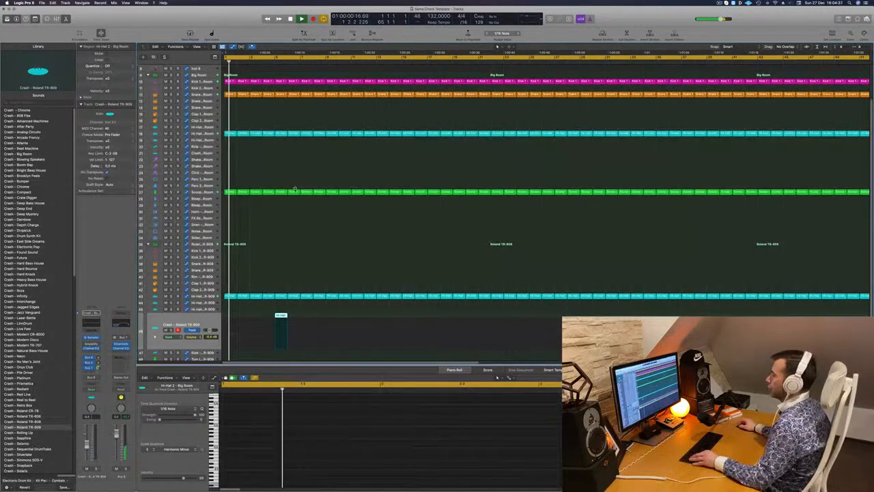
pyautogui.scroll(5, 295, 190)
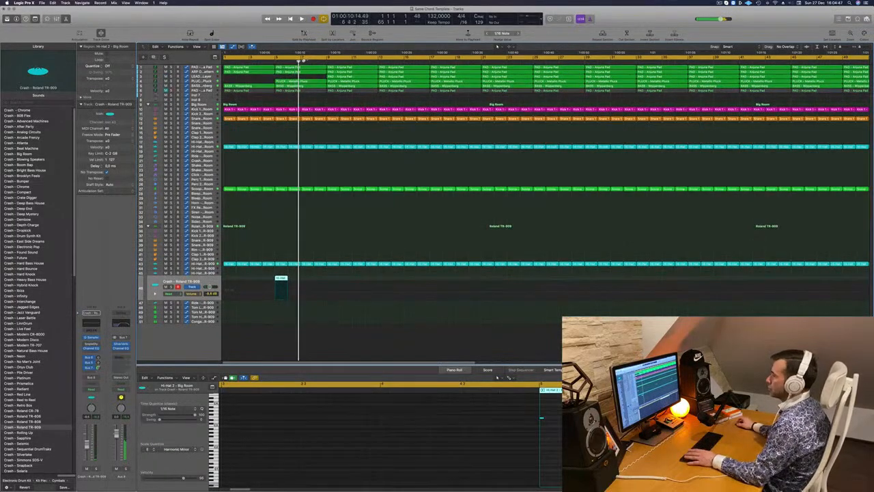
# Record Sylenth1 Filter A Cutoff automation on the ARP OnePattern track in Touch mode, then return it to Read and close the synth.
pyautogui.press('Return')
pyautogui.click(203, 68)
pyautogui.press('space')
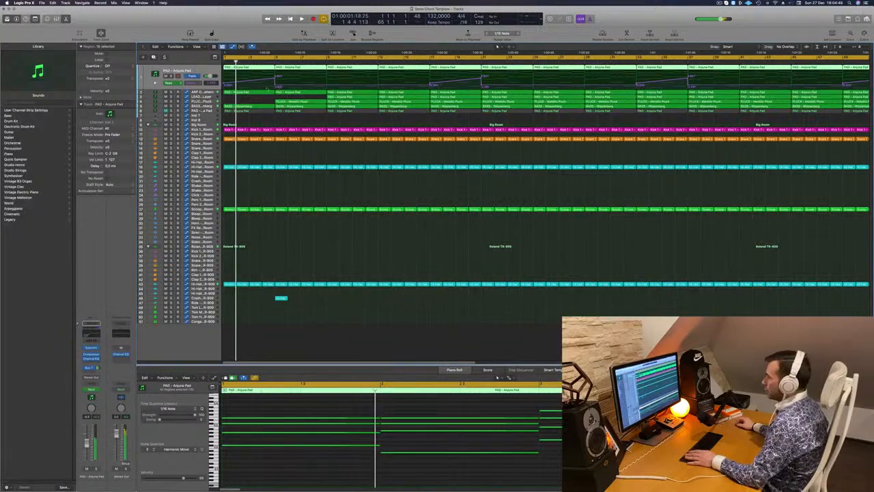
pyautogui.press('Down')
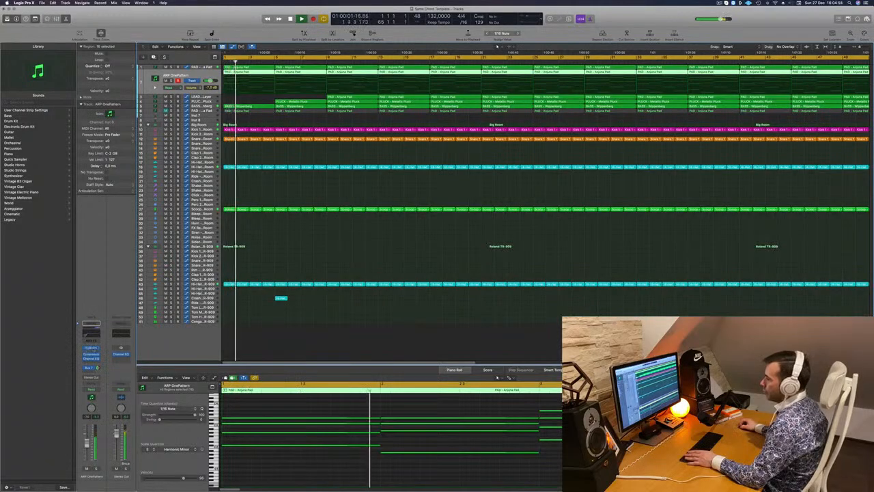
pyautogui.click(92, 388)
pyautogui.click(90, 394)
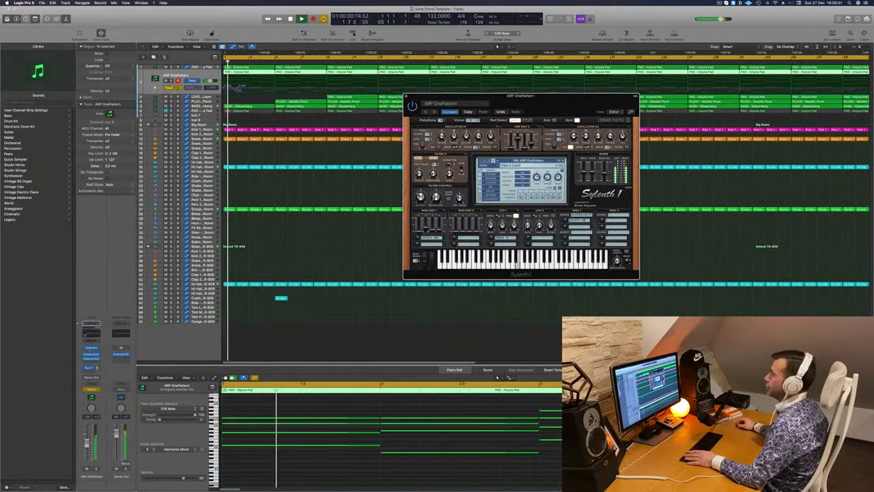
pyautogui.click(168, 87)
pyautogui.press('space')
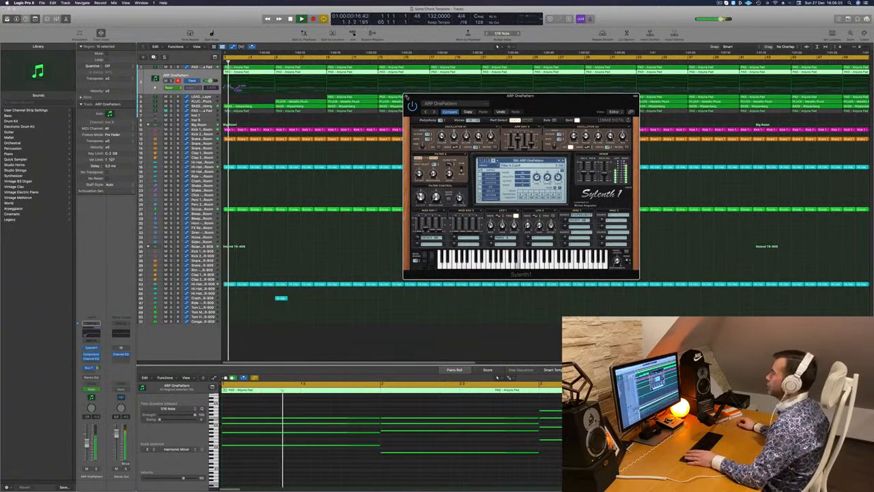
pyautogui.click(407, 96)
# Shape the arp cutoff automation to rise over the first four bars and drop at bar 5, then play the transition.
pyautogui.click(239, 87)
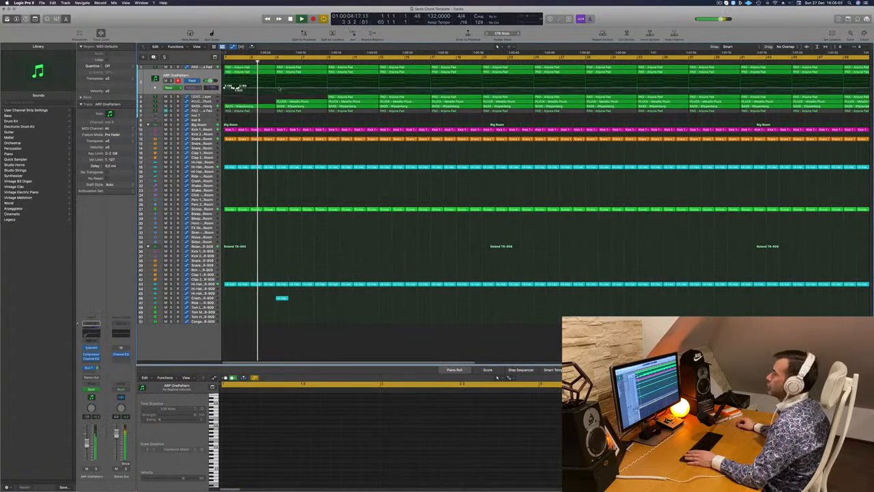
pyautogui.moveTo(276, 89); pyautogui.dragTo(225, 90)
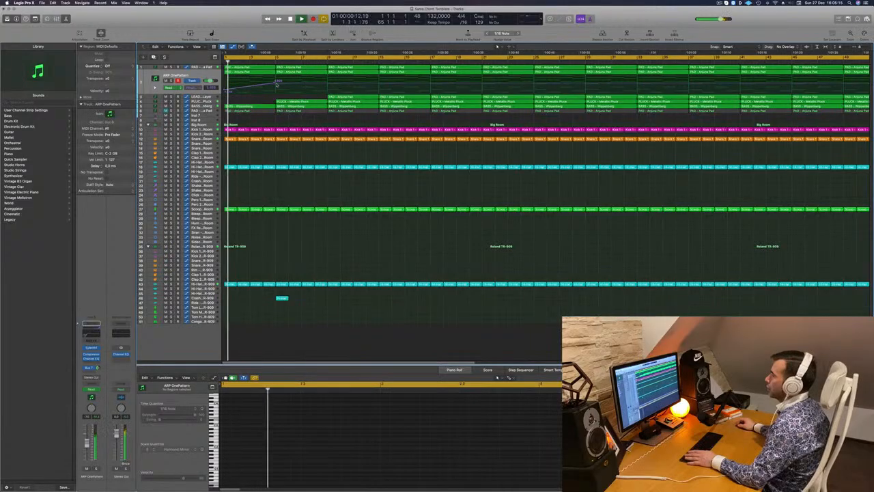
pyautogui.moveTo(277, 81); pyautogui.dragTo(277, 89)
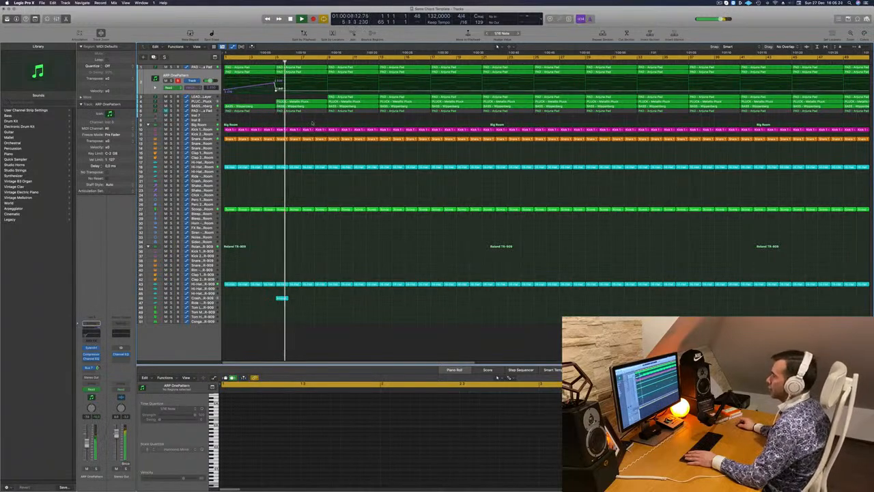
pyautogui.click(269, 61)
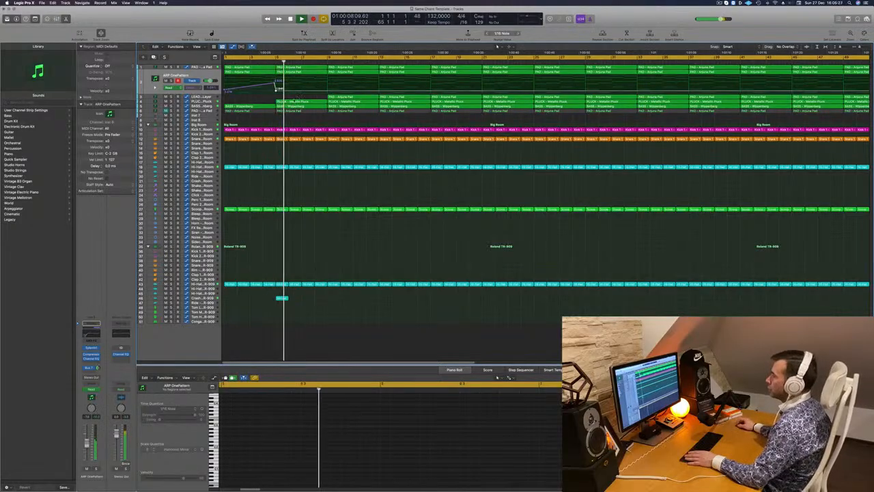
# Change the Sylenth1 preset on the Metallic Pluck track to PLUCK - Deadmau5 Thing 1 and listen to it in the arrangement.
pyautogui.click(290, 102)
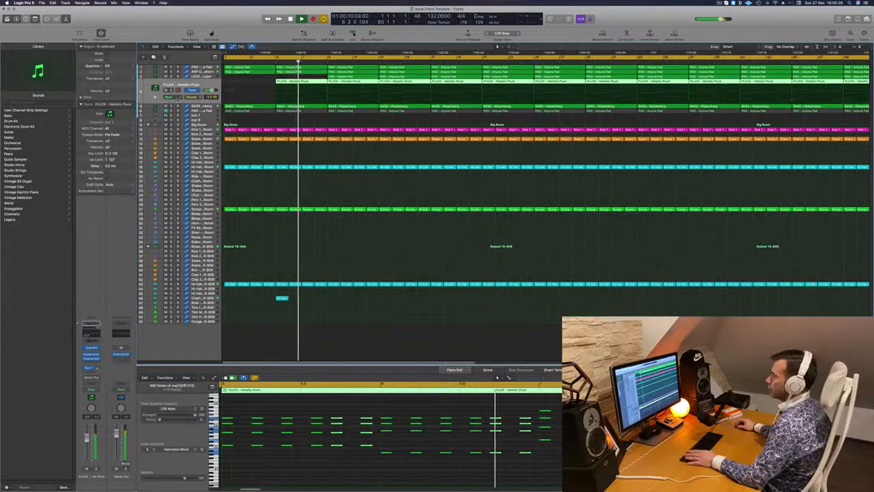
pyautogui.press('Return')
pyautogui.click(94, 348)
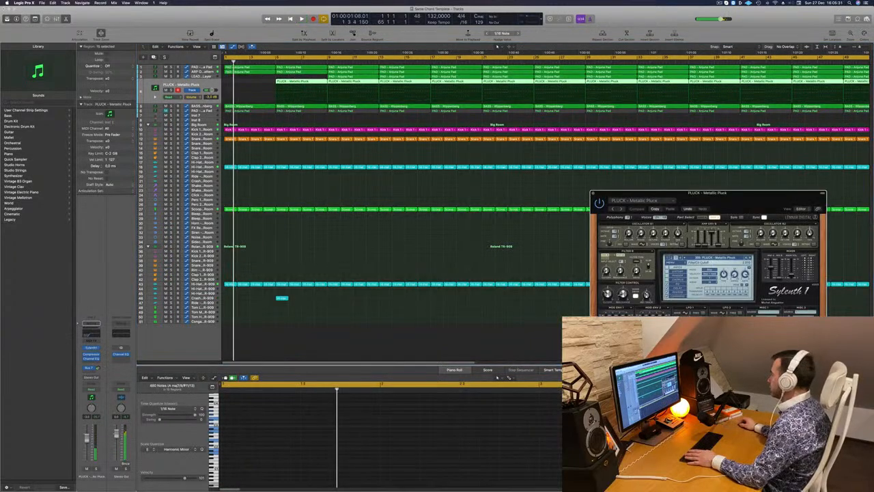
pyautogui.click(714, 258)
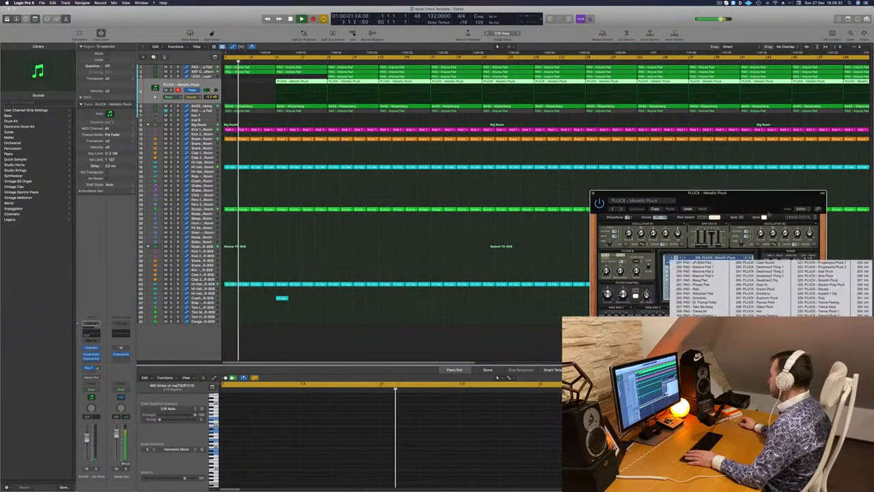
pyautogui.click(772, 267)
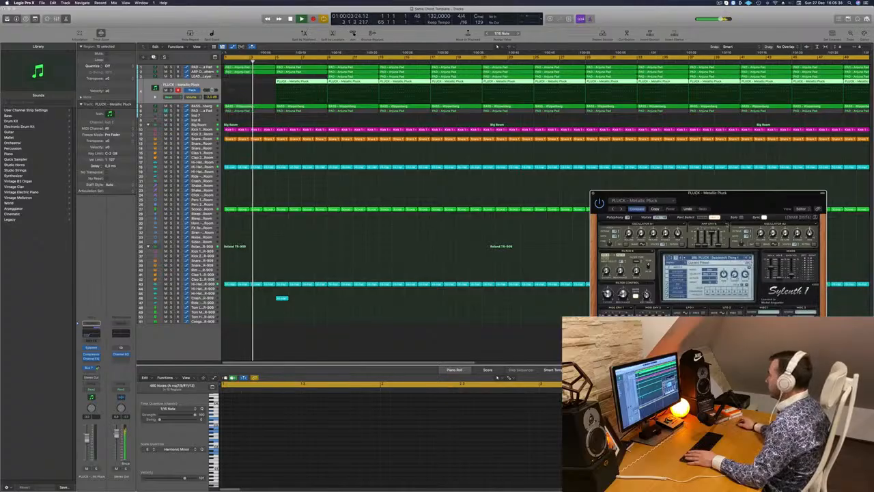
pyautogui.moveTo(739, 193); pyautogui.dragTo(453, 135)
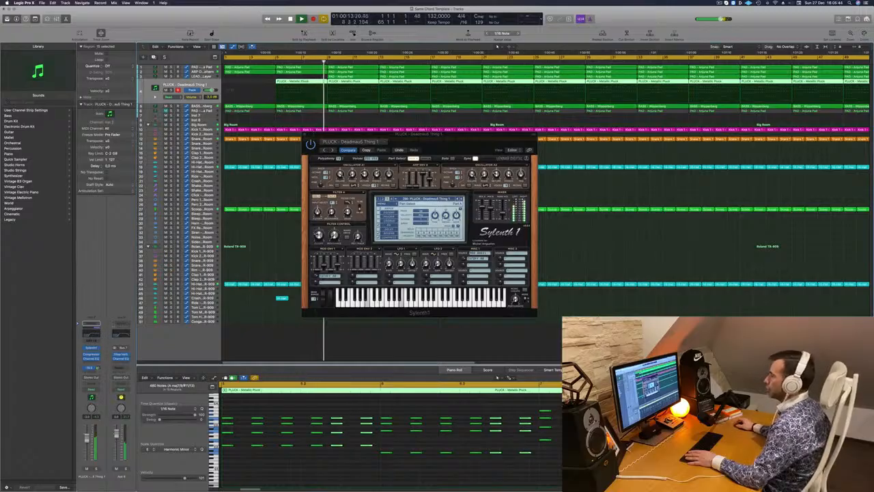
# Raise the low-cut frequency in the Channel EQ of the PLUCK - Deadmau5 Thing 1 track, and close the EQ and Sylenth1 windows.
pyautogui.click(90, 358)
pyautogui.moveTo(439, 180); pyautogui.dragTo(422, 180)
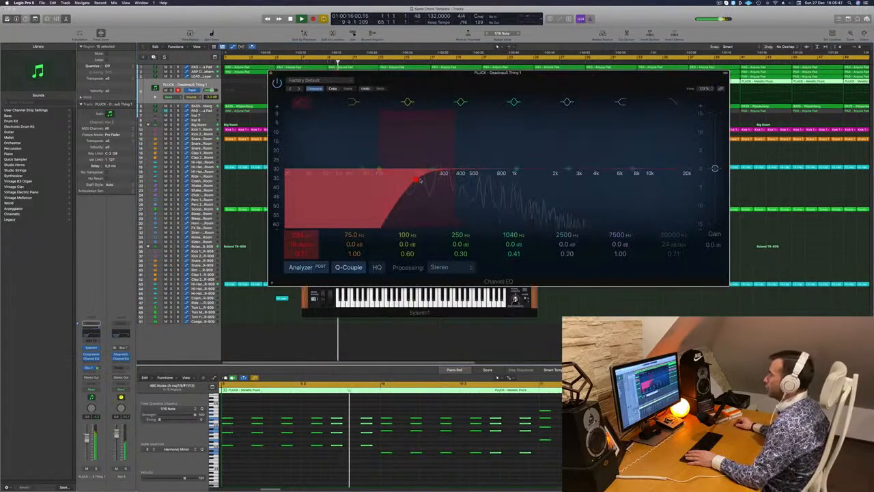
pyautogui.click(271, 74)
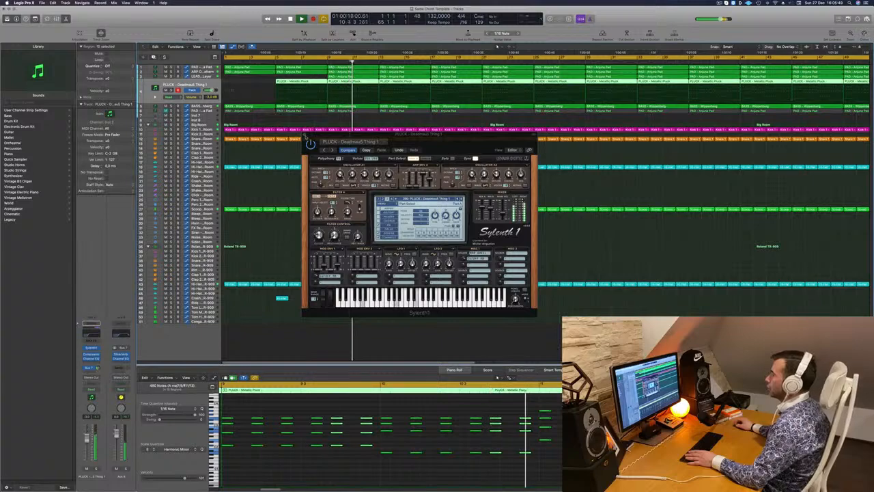
pyautogui.click(305, 135)
pyautogui.scroll(-1, 338, 116)
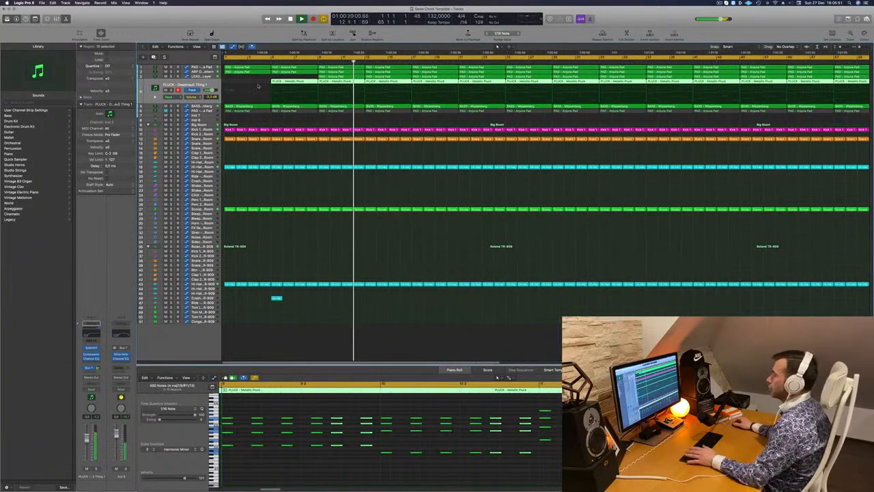
# Play up to the bar 13 transition and delete the pluck and lead layer regions in bars 13 to 16.
pyautogui.press('space')
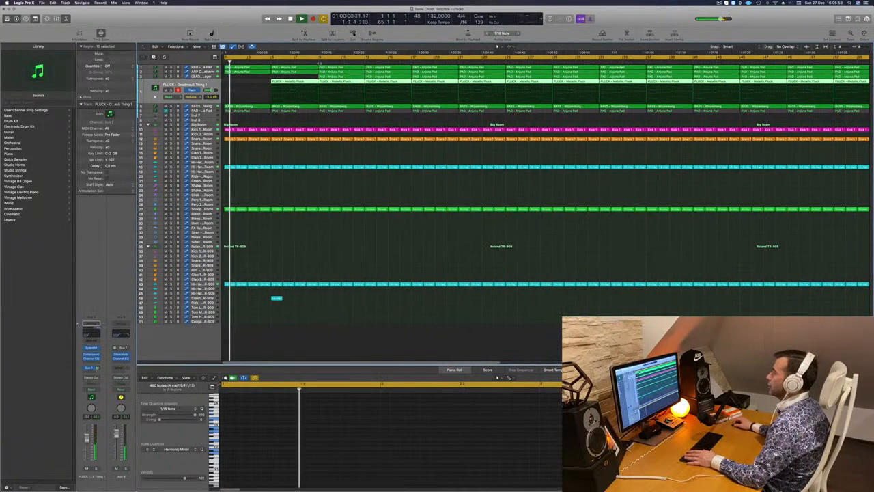
pyautogui.click(308, 61)
pyautogui.click(388, 143)
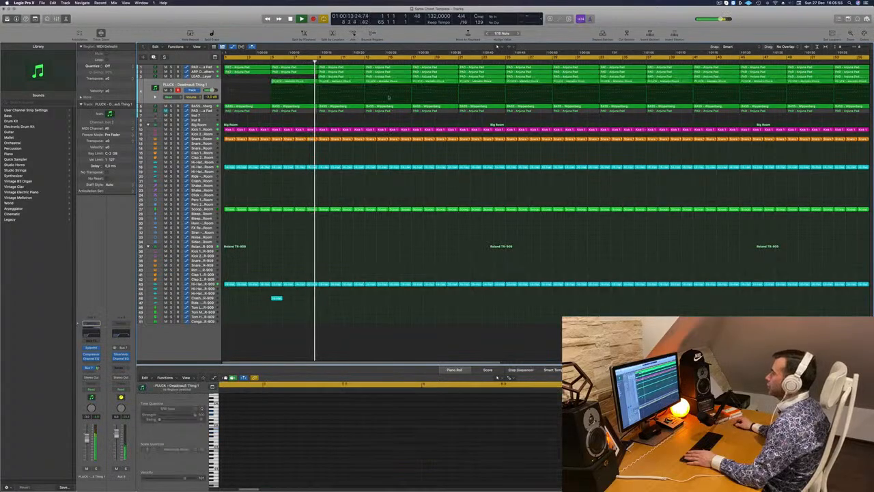
pyautogui.click(387, 82)
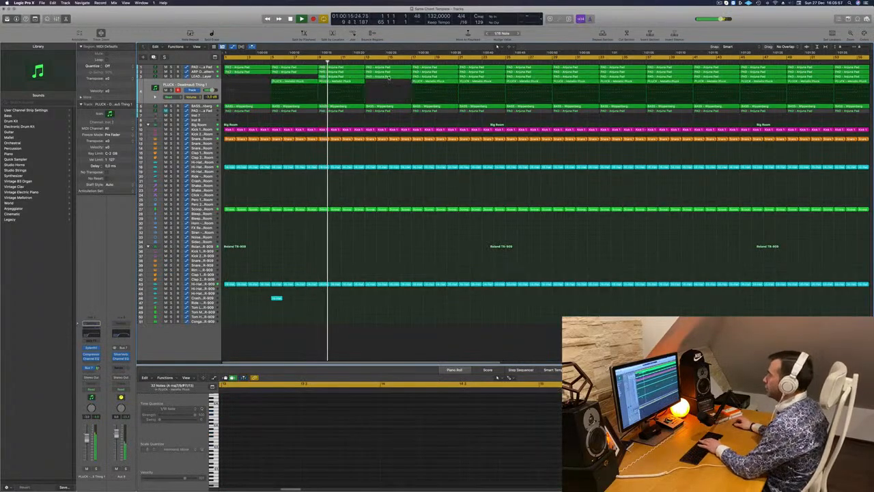
pyautogui.click(388, 77)
pyautogui.press('Delete')
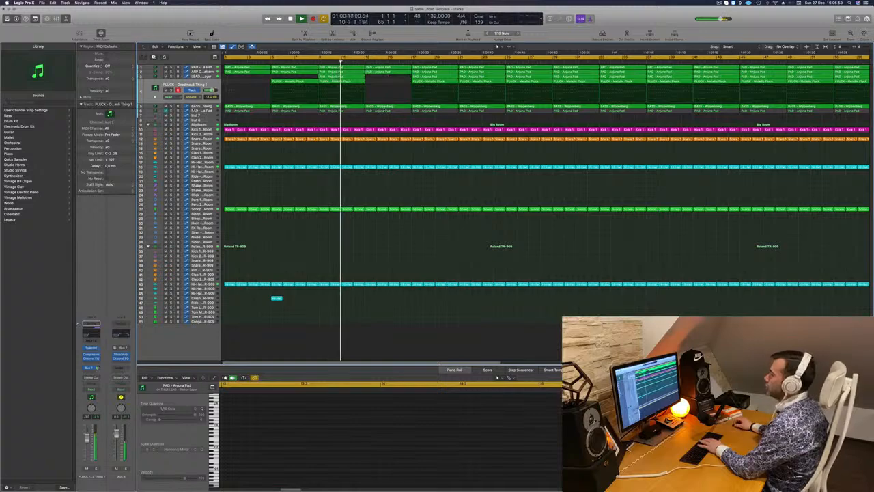
# Unmute the second Anjuna Pad track so it enters at bar 13, and delete all drum regions except the kick in bars 13 to 16.
pyautogui.click(166, 111)
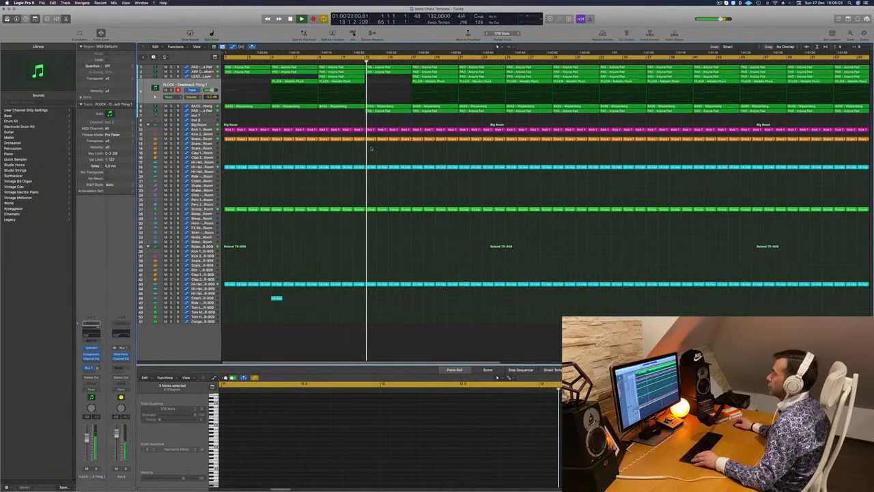
pyautogui.moveTo(402, 266); pyautogui.dragTo(410, 302)
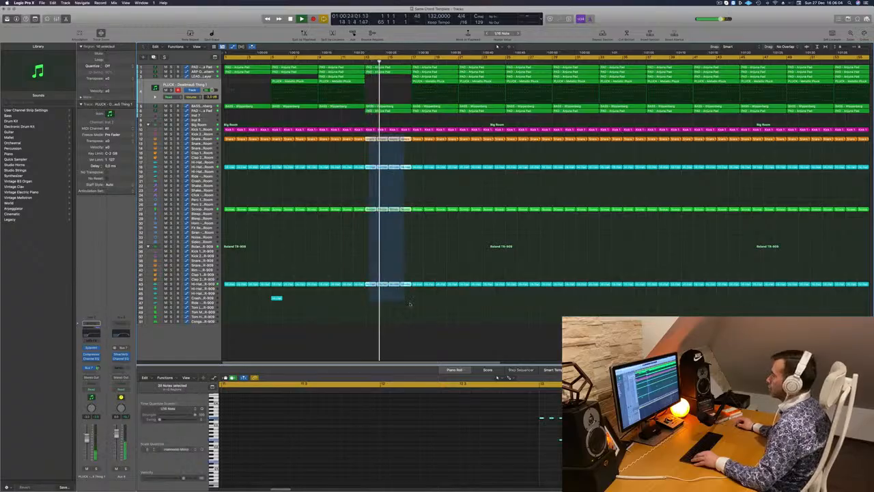
pyautogui.press('Delete')
pyautogui.press('Return')
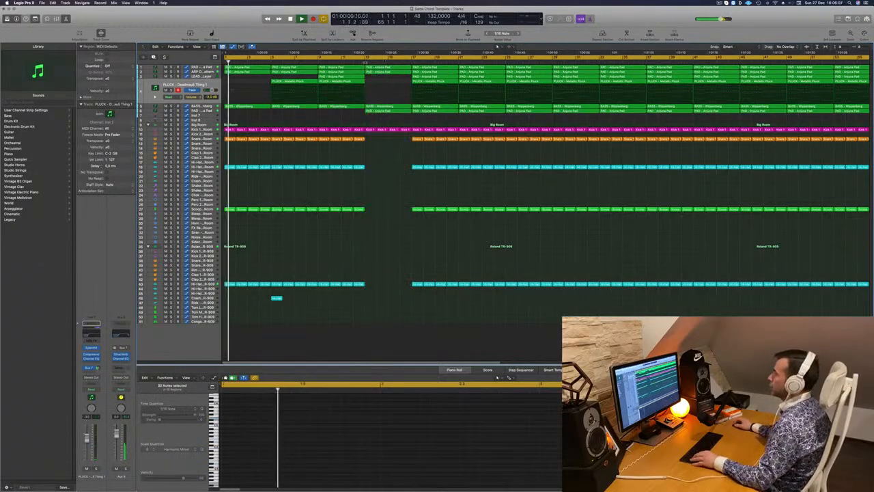
# Copy the crash region from bar 5 to bar 13 on the Crash - Roland TR-909 track.
pyautogui.click(351, 61)
pyautogui.press('super+Left')
pyautogui.press('super+Left')
pyautogui.press('super+Left')
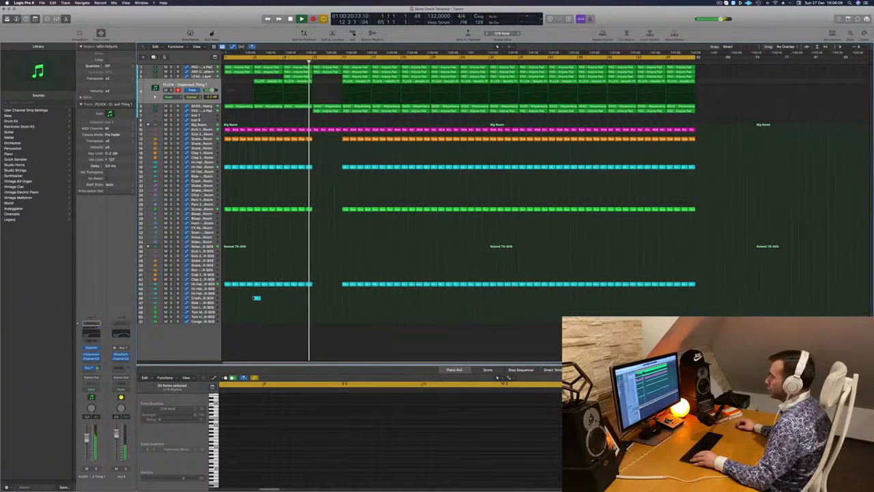
pyautogui.moveTo(257, 298); pyautogui.dragTo(316, 298)
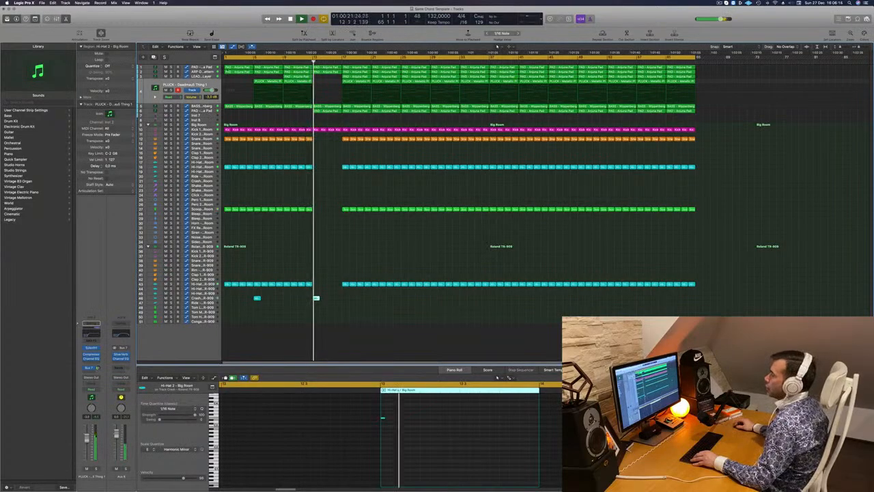
# Shape the filter cutoff automation on the BASS - Wippenberg track to rise from bar 9 to bar 13.
pyautogui.click(210, 106)
pyautogui.press('Return')
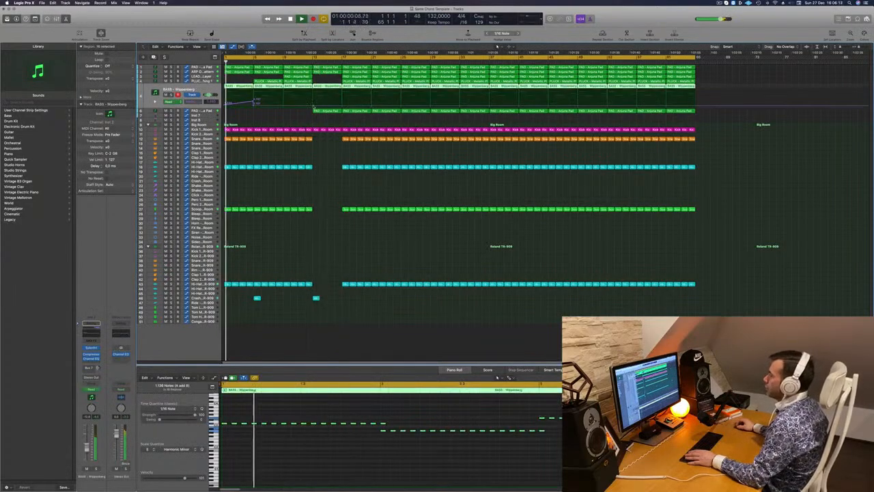
pyautogui.click(312, 107)
pyautogui.moveTo(312, 106); pyautogui.dragTo(284, 104)
pyautogui.click(284, 104)
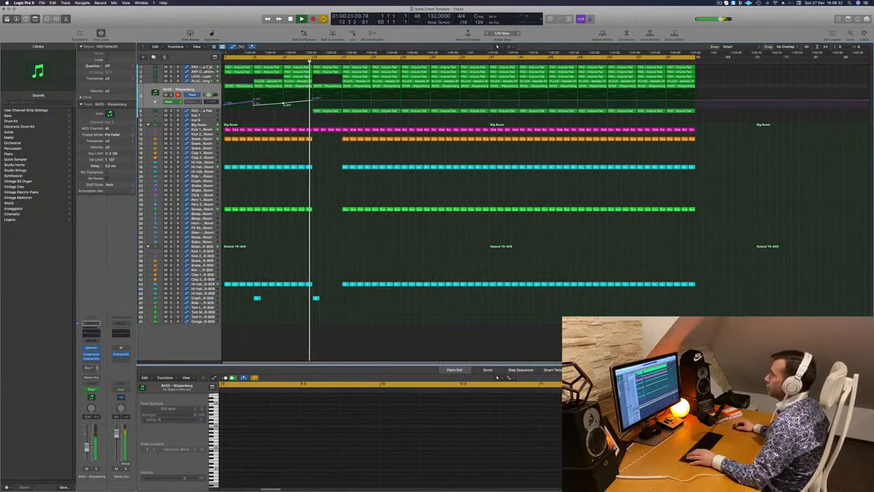
# Add a rising cutoff sweep over bars 9 to 12 on the first Anjuna Pad track, and drop the bass cutoff at bar 13.
pyautogui.click(208, 67)
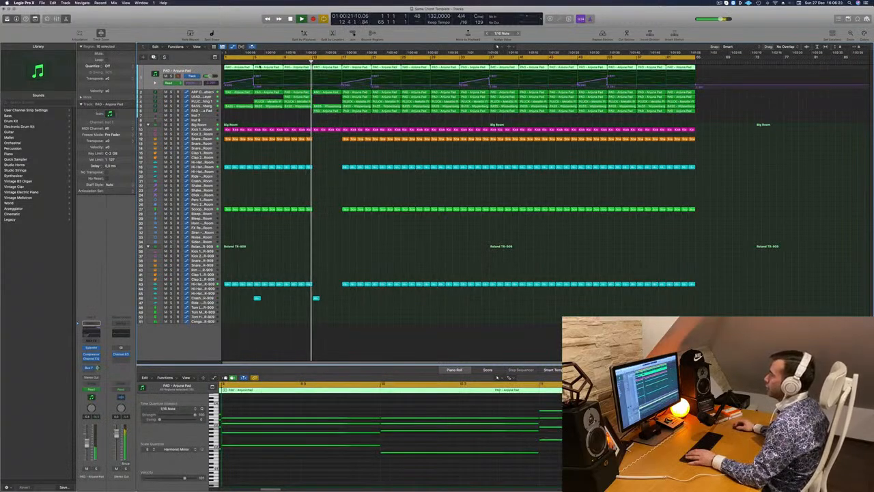
pyautogui.click(281, 62)
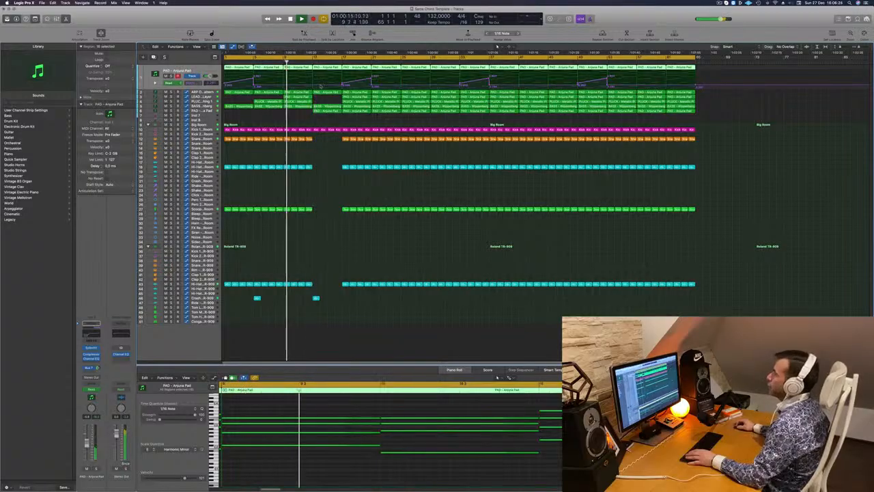
pyautogui.click(315, 87)
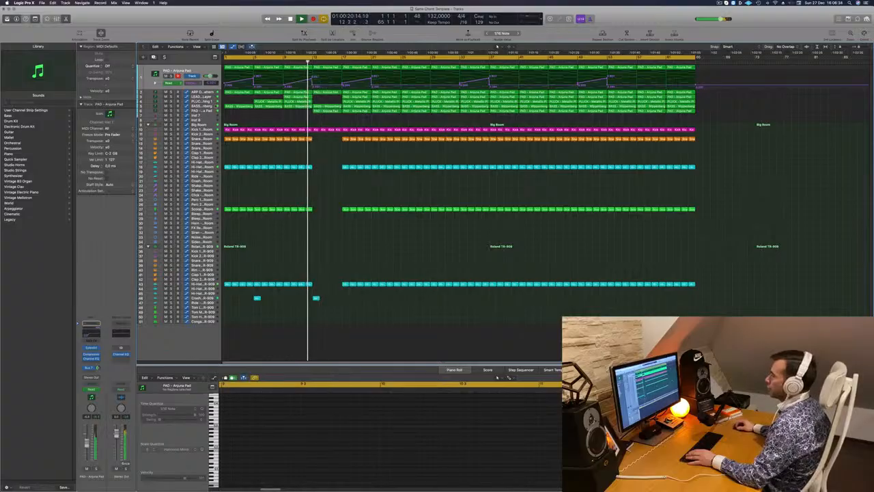
pyautogui.click(497, 106)
pyautogui.click(315, 101)
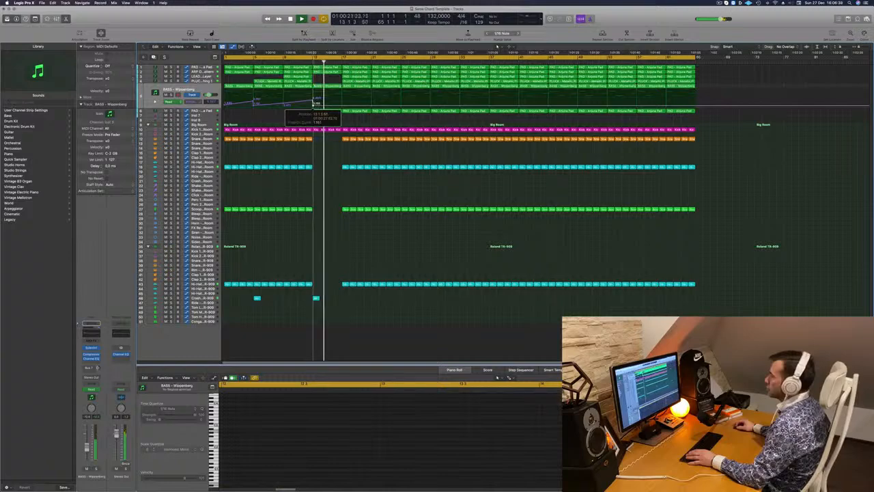
# Delete the lead and pluck regions starting at bar 17 and the arp regions starting at bars 13 and 17.
pyautogui.click(348, 78)
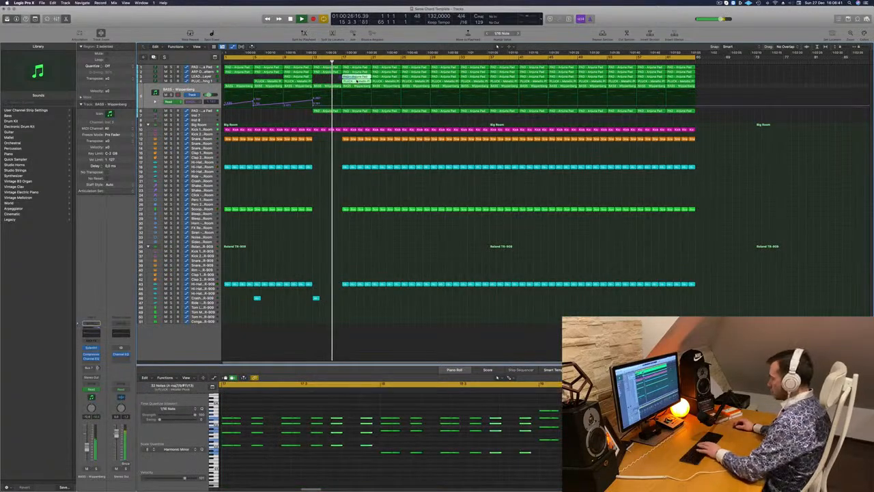
pyautogui.press('Delete')
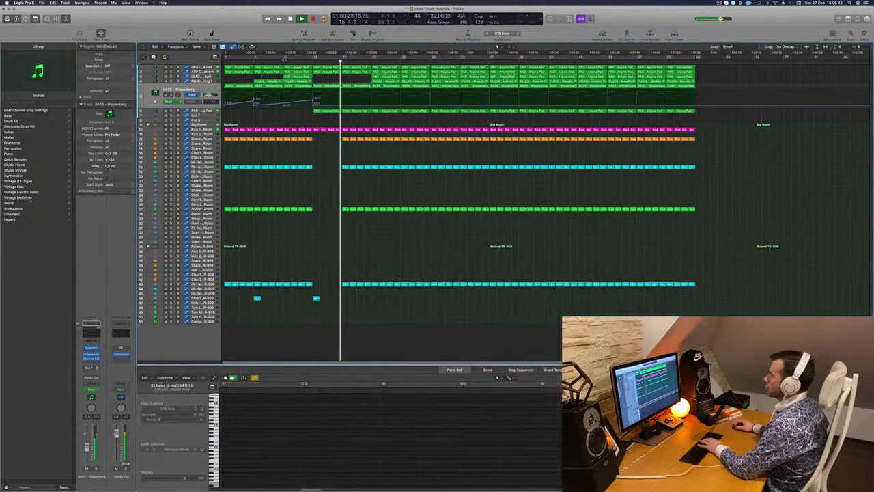
pyautogui.click(327, 73)
pyautogui.press('Delete')
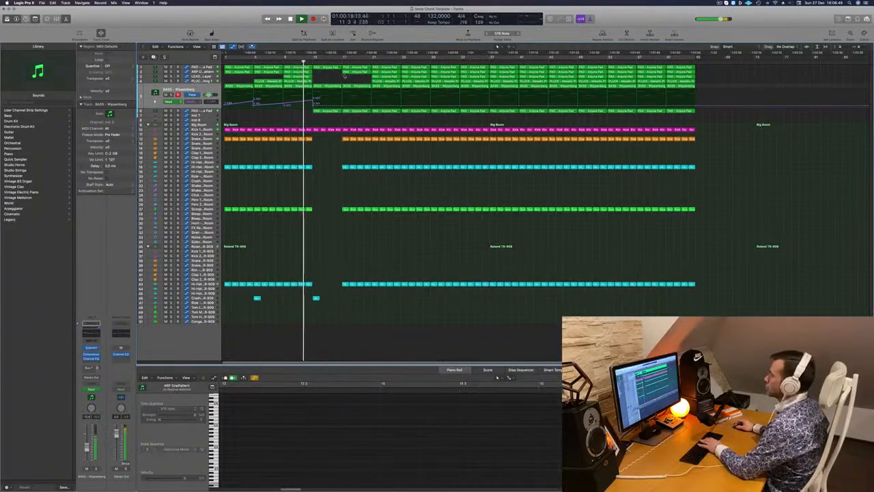
pyautogui.click(355, 73)
pyautogui.press('Delete')
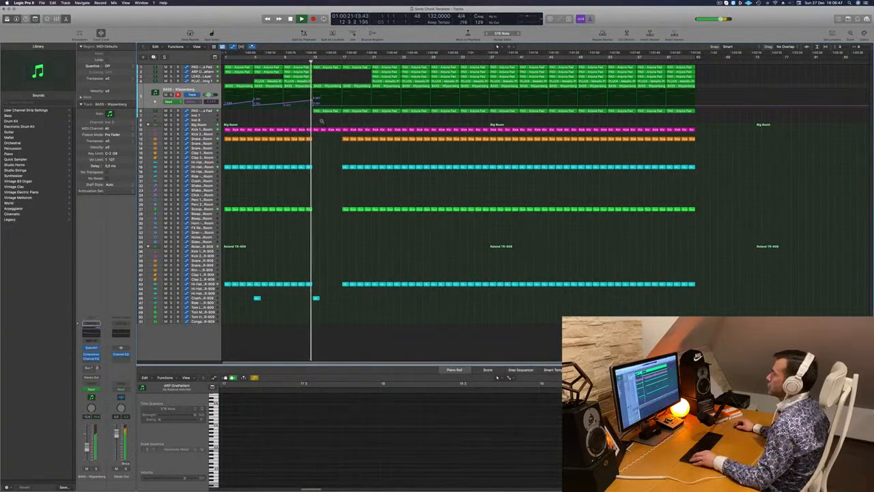
# Make the bass filter cutoff automation rise from bar 13 to bar 17, with a drop at bar 17.
pyautogui.hscroll(-2, 322, 121)
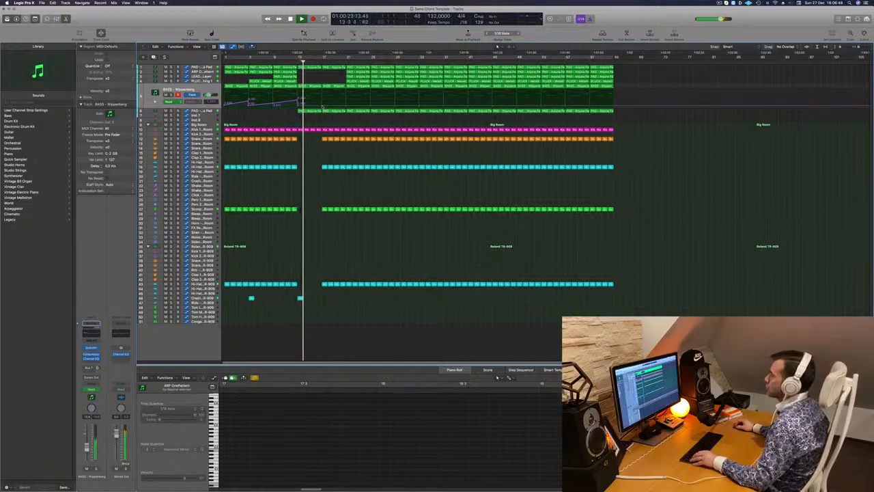
pyautogui.moveTo(301, 102); pyautogui.dragTo(324, 99)
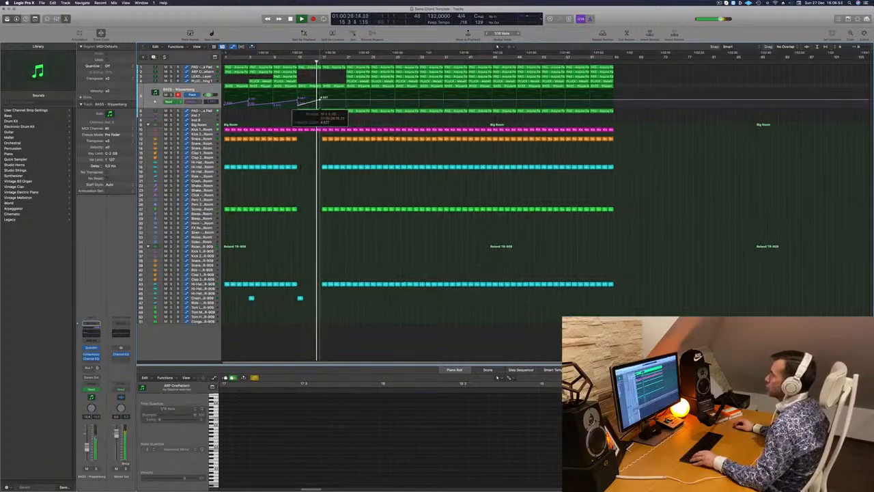
pyautogui.moveTo(324, 100); pyautogui.dragTo(326, 104)
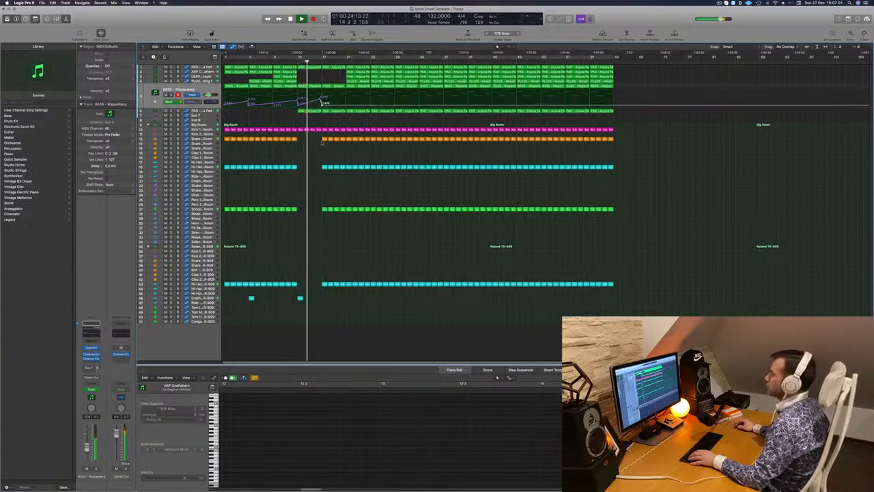
# Delete all drum regions except the kick in bars 17 to 20, and adjust the first pad's cutoff automation at bar 17.
pyautogui.moveTo(316, 136); pyautogui.dragTo(333, 208)
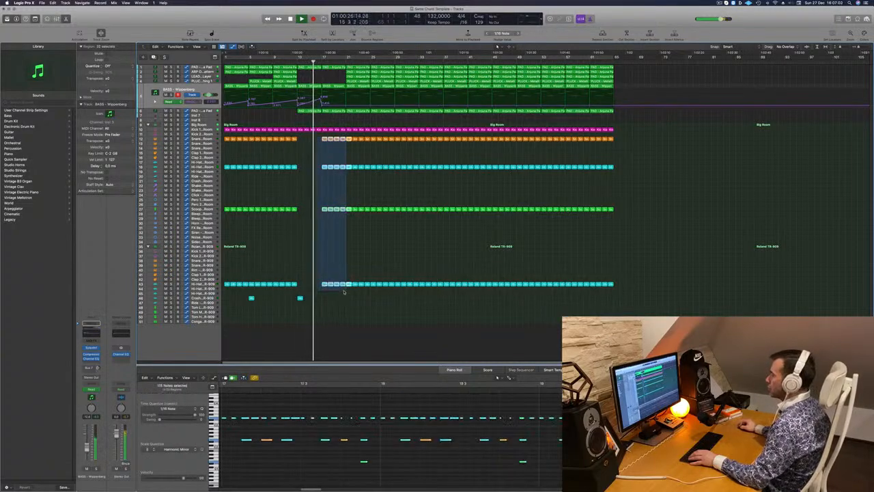
pyautogui.press('Delete')
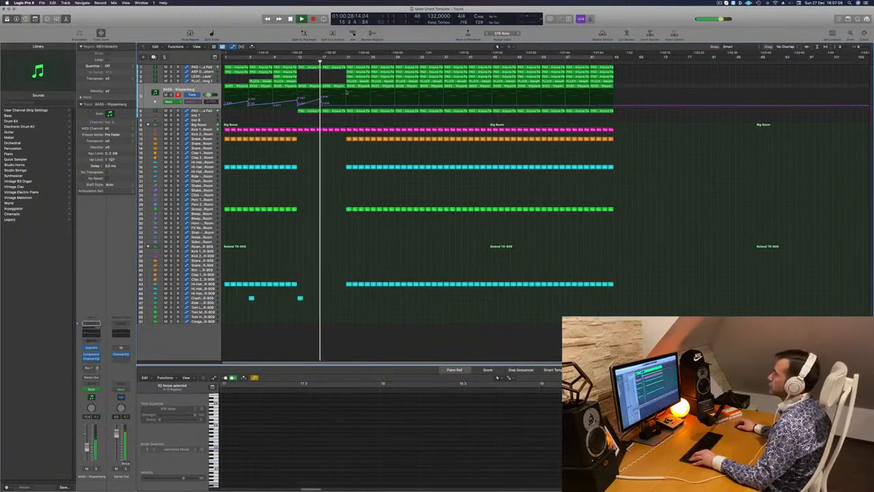
pyautogui.scroll(2, 345, 92)
pyautogui.click(204, 68)
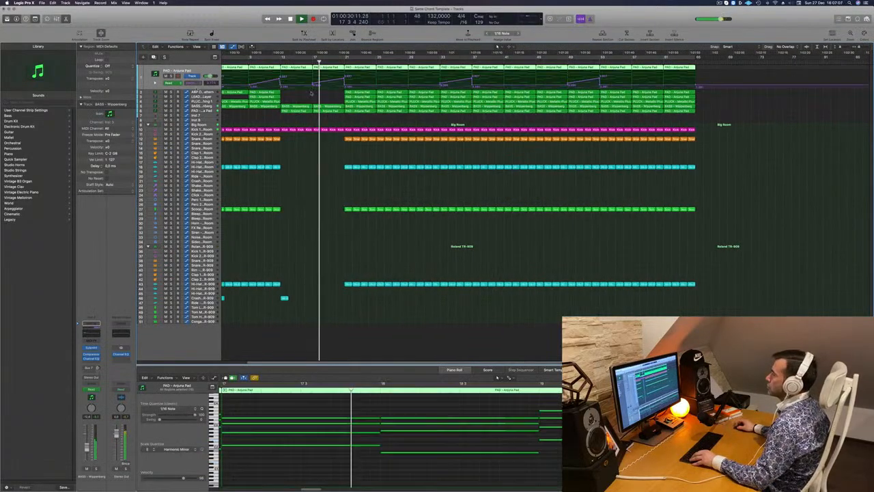
pyautogui.click(313, 84)
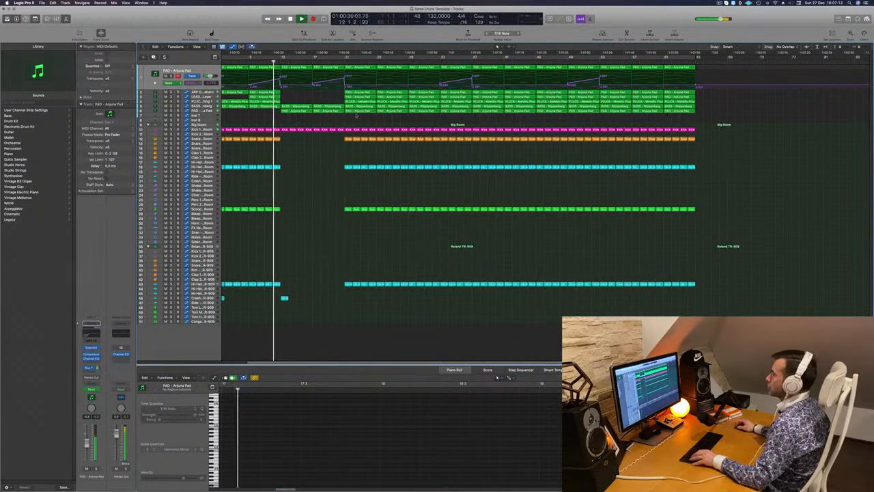
# Delete all drum regions including the kick in bars 21 to 24, along with the arp region starting at bar 21.
pyautogui.moveTo(348, 125); pyautogui.dragTo(372, 303)
pyautogui.press('Delete')
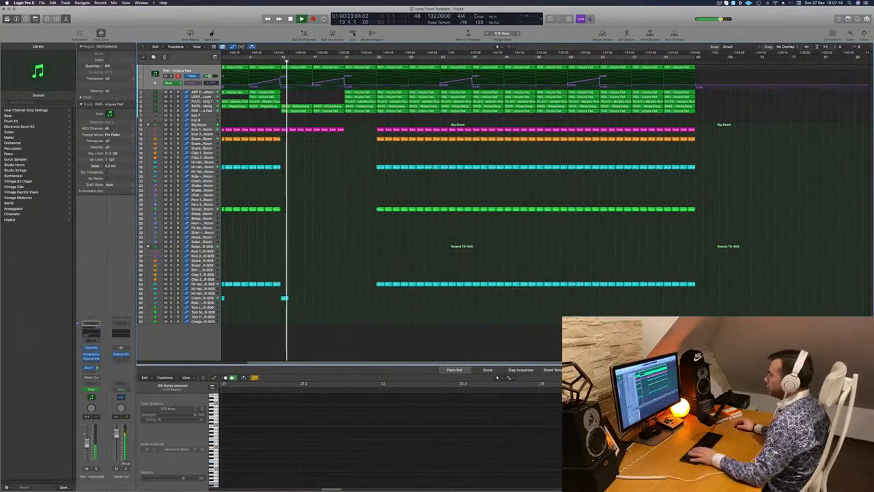
pyautogui.click(346, 93)
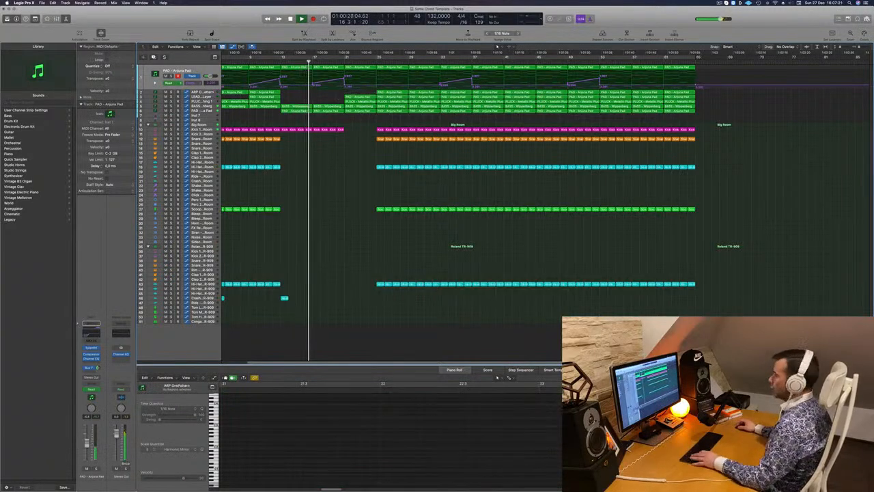
# Select all regions in the arrangement, name them by their tracks, and clear the selection.
pyautogui.press('super+a')
pyautogui.rightClick(397, 96)
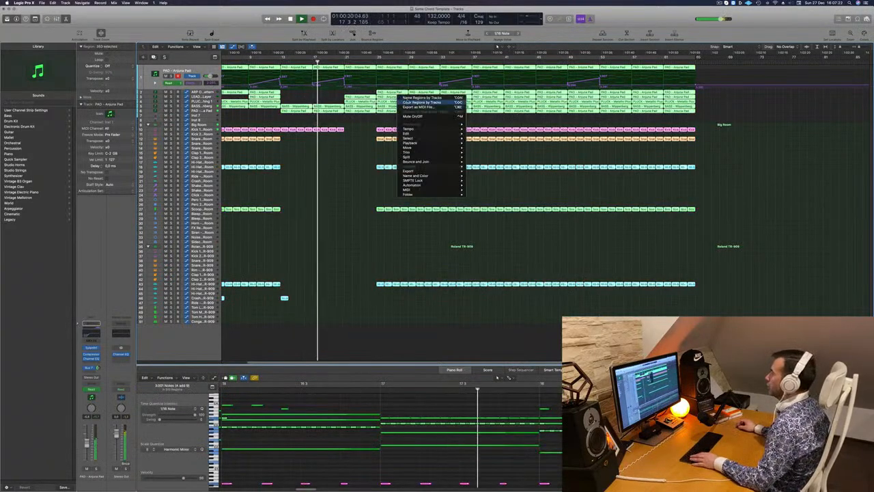
pyautogui.click(358, 110)
pyautogui.rightClick(391, 100)
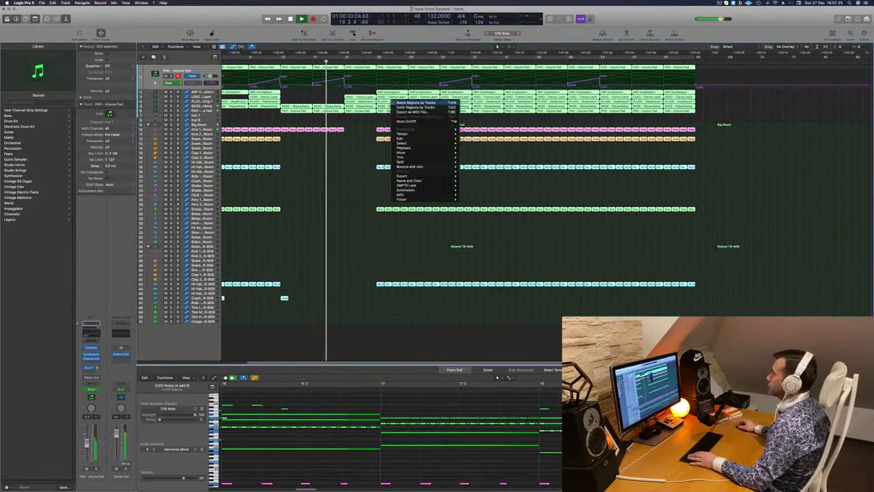
pyautogui.rightClick(361, 125)
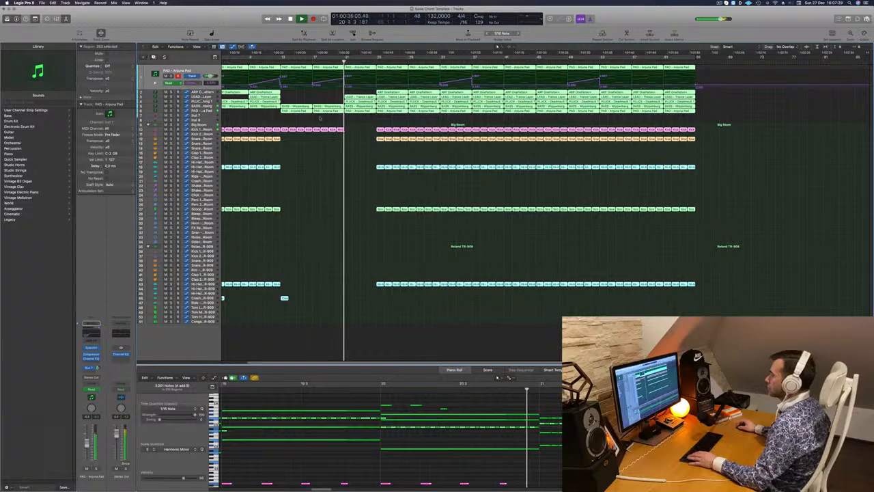
pyautogui.click(334, 92)
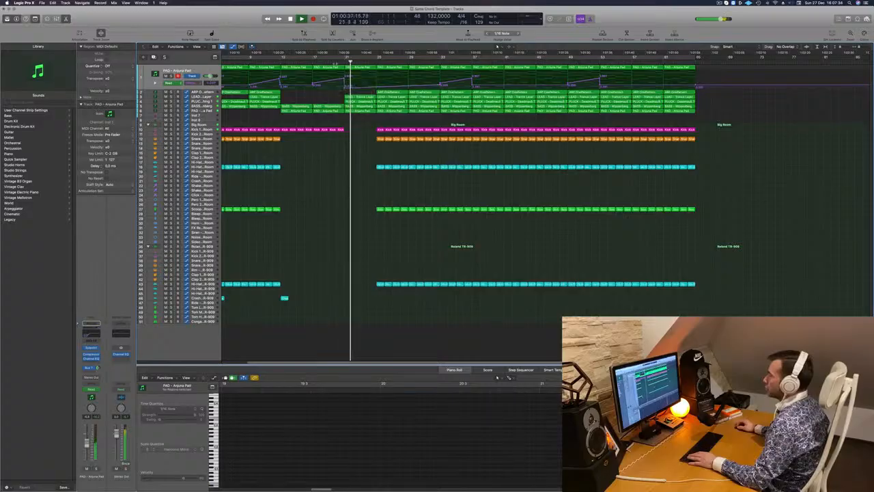
# Add a low point to the bass filter cutoff automation at bar 21.
pyautogui.click(337, 106)
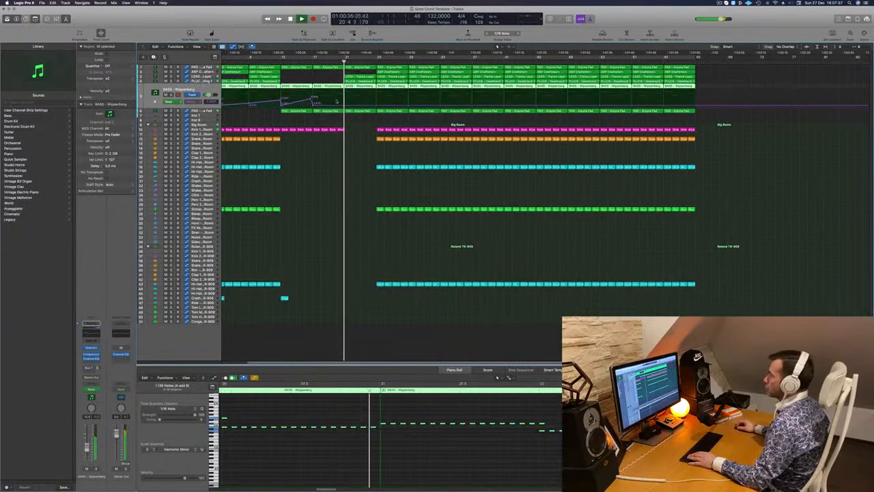
pyautogui.click(344, 106)
pyautogui.moveTo(345, 106); pyautogui.dragTo(343, 107)
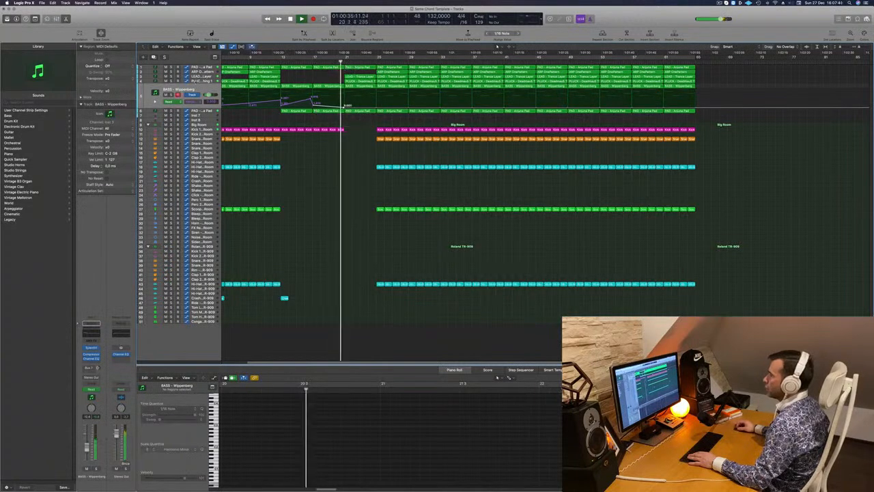
# Delete the Trance Layer lead region that starts at bar 21.
pyautogui.click(348, 76)
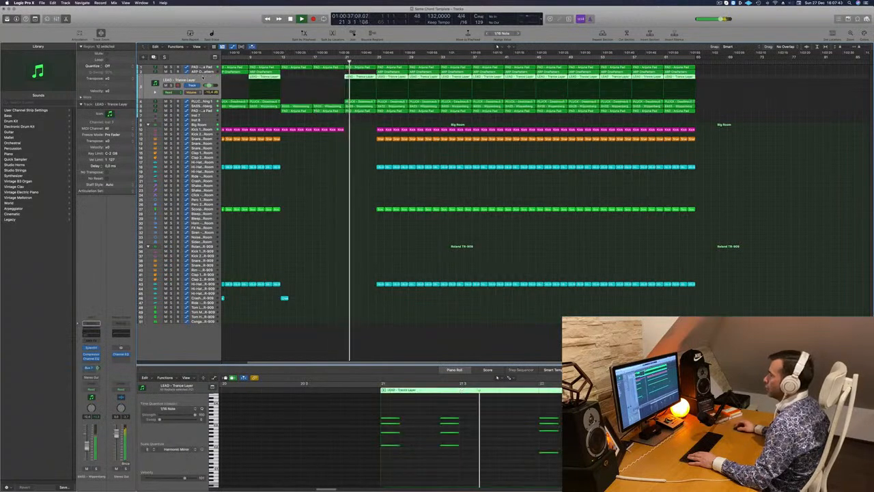
pyautogui.click(358, 76)
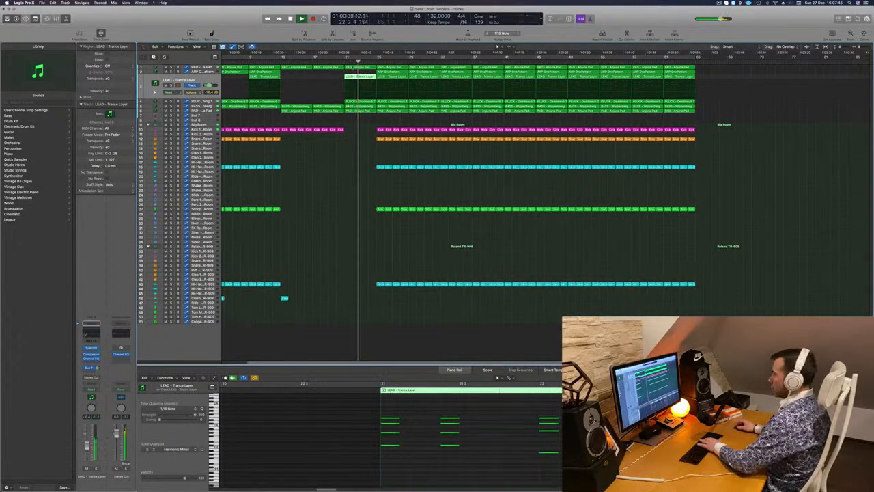
pyautogui.press('Delete')
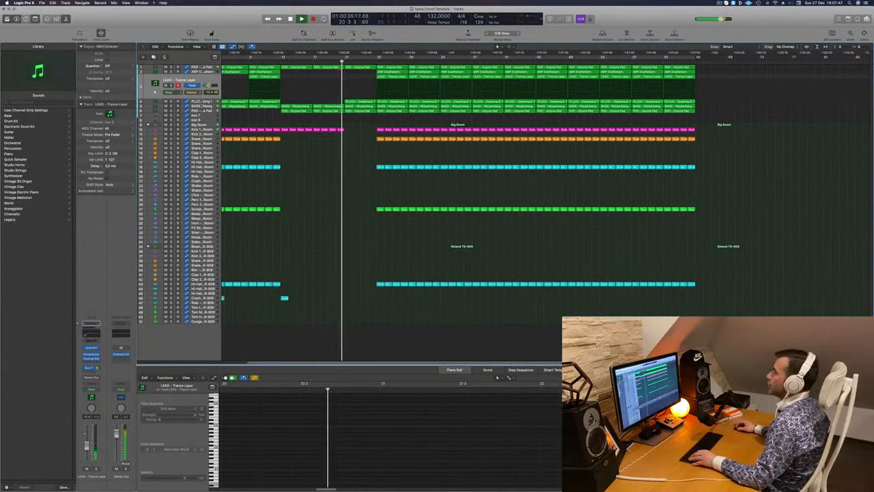
# Set the pluck track's automation mode to Touch and open its Sylenth1 instrument with the window moved aside.
pyautogui.click(202, 102)
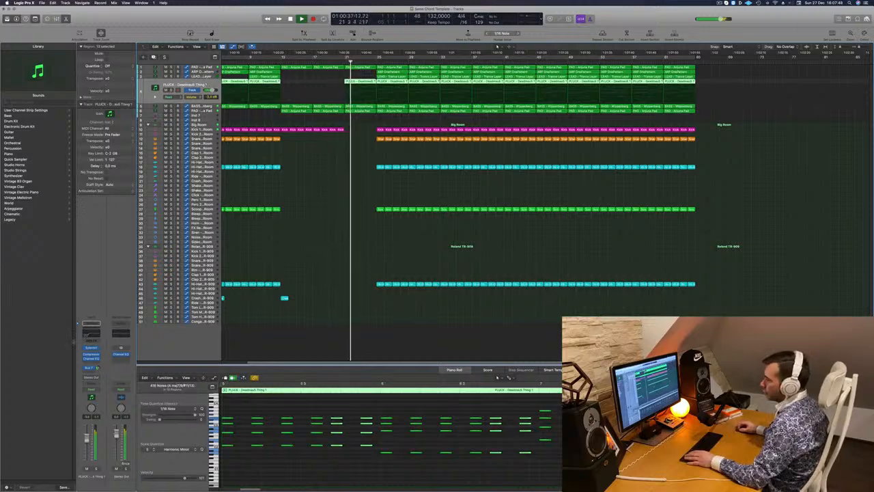
pyautogui.click(93, 390)
pyautogui.click(92, 396)
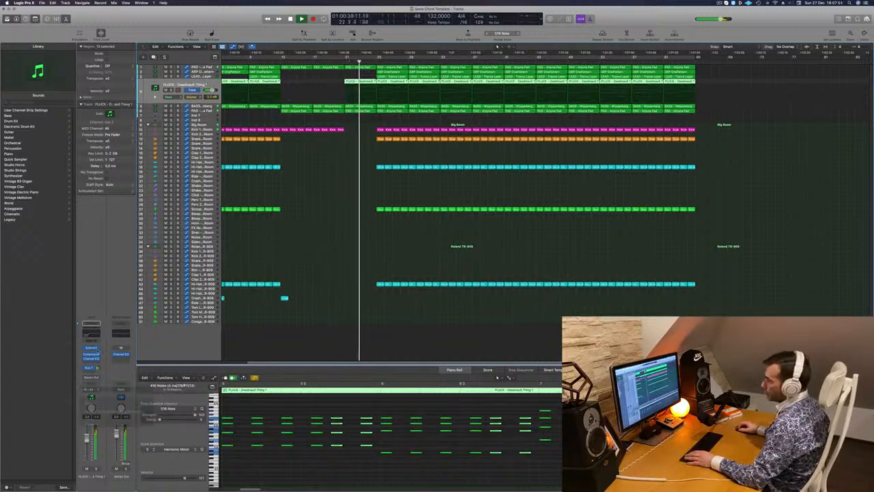
pyautogui.click(92, 348)
pyautogui.moveTo(460, 133); pyautogui.dragTo(564, 135)
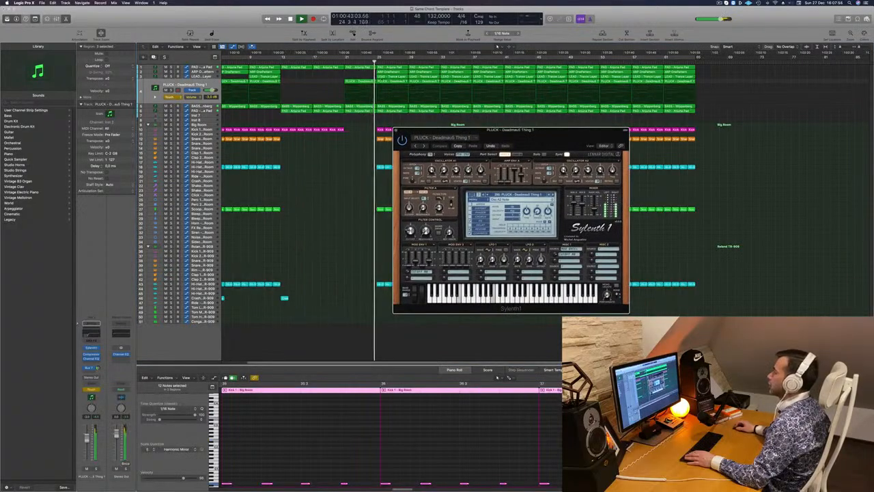
# Make the pluck's filter cutoff automation rise from a low point at bar 21 to bar 25, with the Sylenth1 window closed.
pyautogui.click(337, 62)
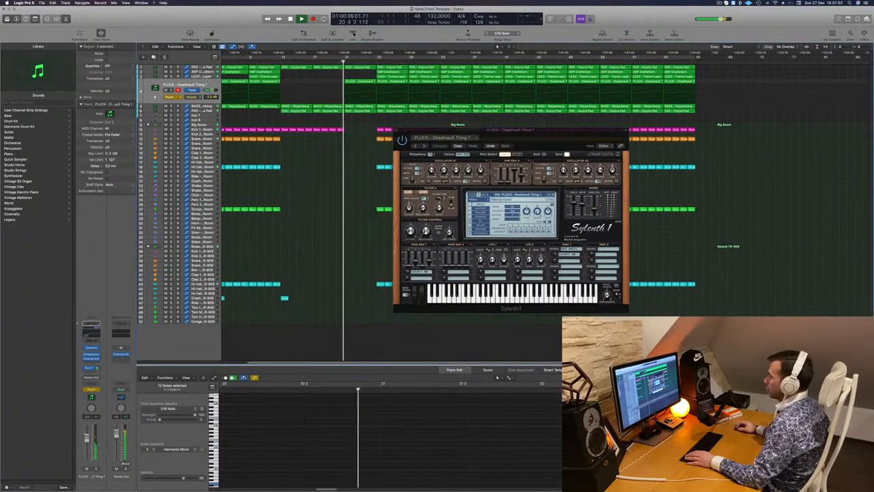
pyautogui.press('super+w')
pyautogui.click(349, 99)
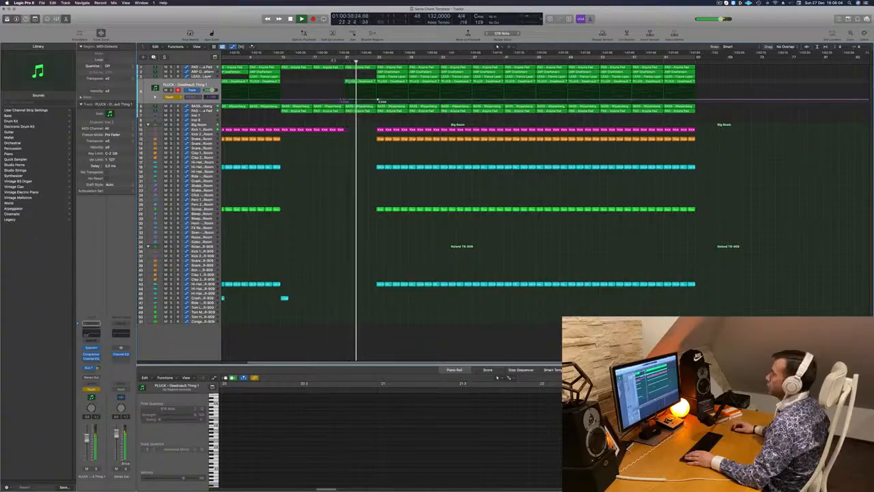
pyautogui.click(345, 101)
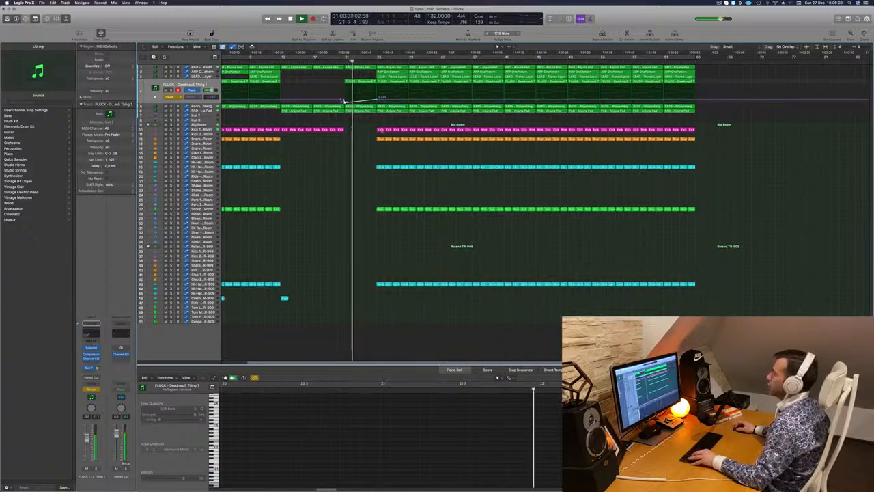
# Delete the Big Room drum regions in bars 25 to 28, keeping the TR-909 hi-hat regions.
pyautogui.press('super+Right')
pyautogui.moveTo(373, 135); pyautogui.dragTo(415, 282)
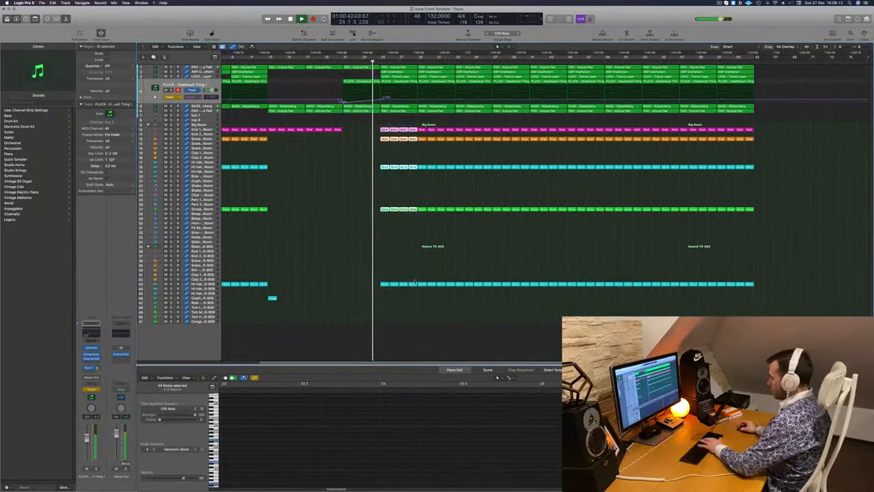
pyautogui.press('Delete')
# Play back the arrangement around bars 25 to 29 to check the breakdown and the drums' return.
pyautogui.scroll(-2, 386, 115)
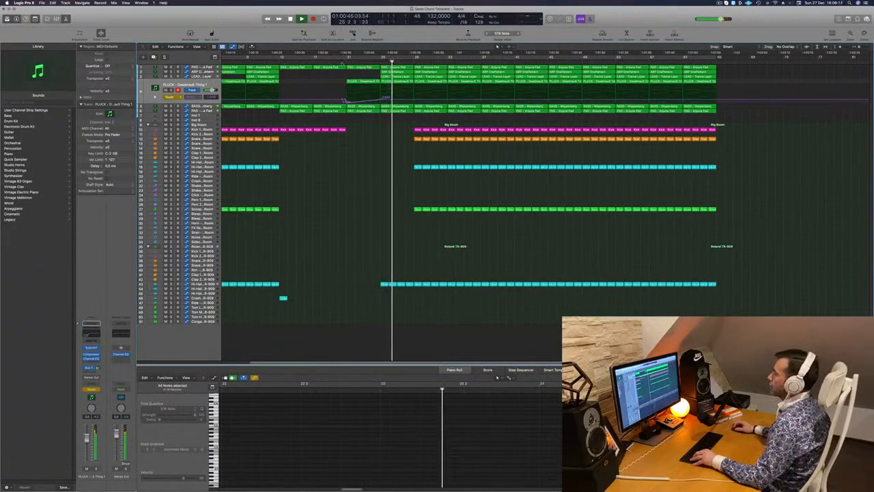
pyautogui.scroll(2, 414, 124)
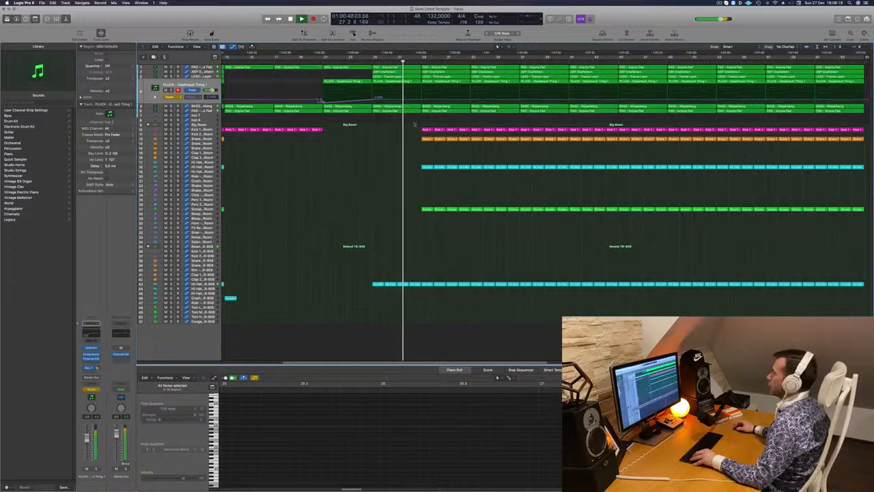
pyautogui.scroll(-2, 421, 120)
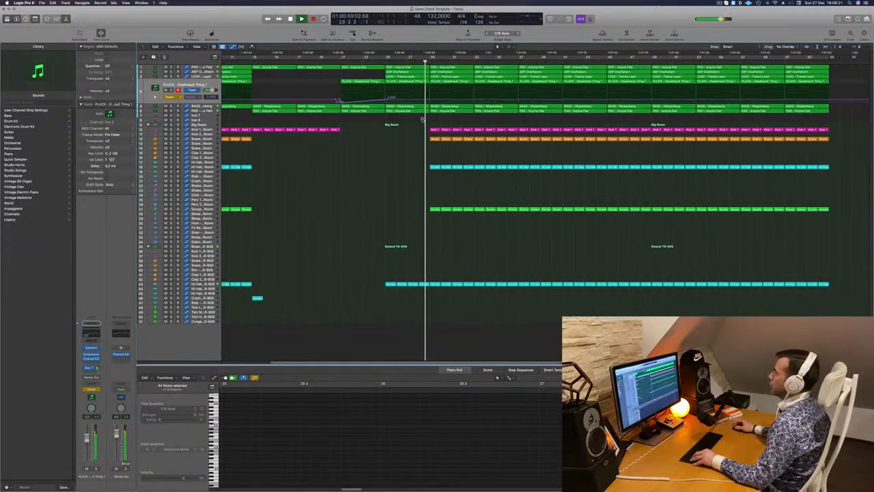
pyautogui.scroll(-2, 422, 120)
pyautogui.scroll(-2, 421, 137)
pyautogui.press('space')
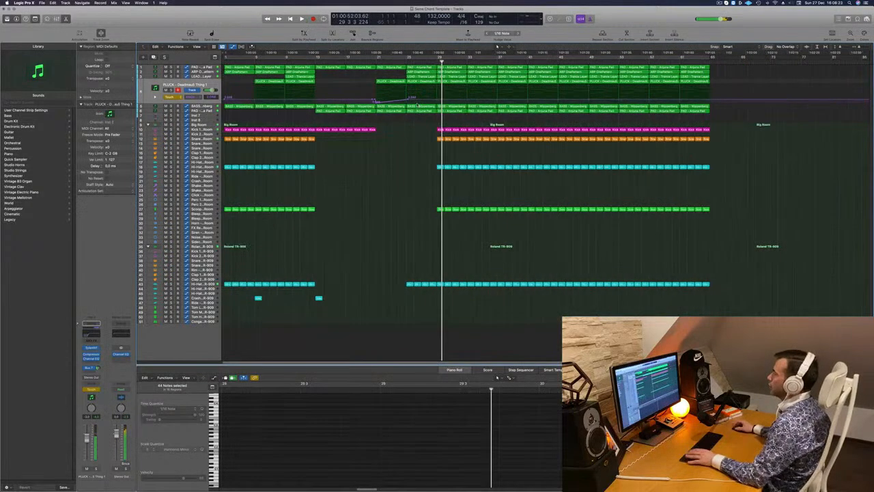
pyautogui.press('space')
pyautogui.scroll(-2, 417, 105)
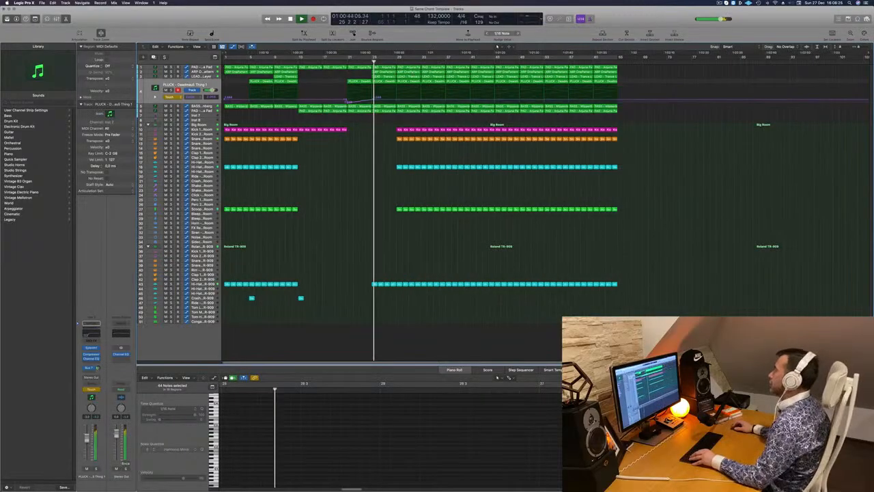